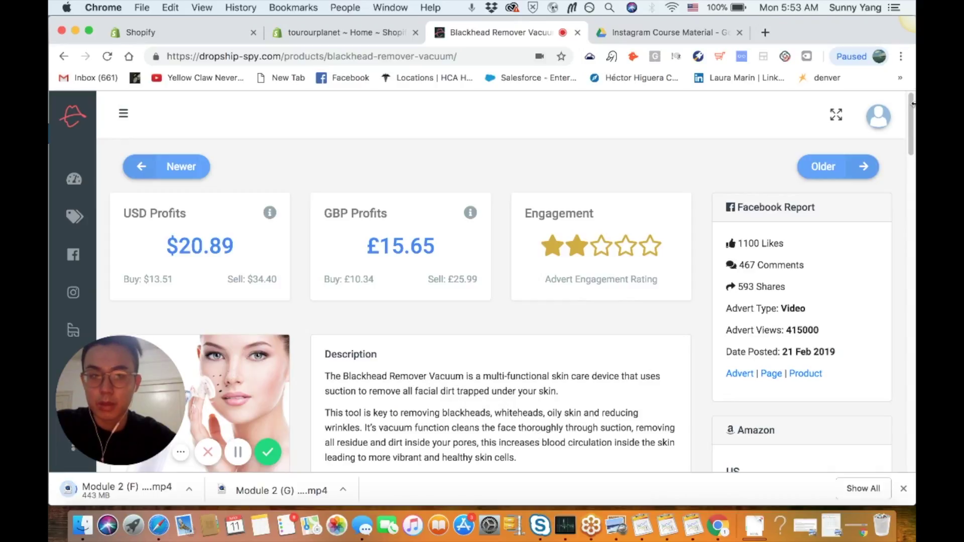
- Open the DearBeauty Store supplier link from Dropship Spy's Supplier 1 section
mouse_move(910, 132)
mouse_down()
mouse_move(909, 239)
mouse_move(903, 131)
mouse_up()
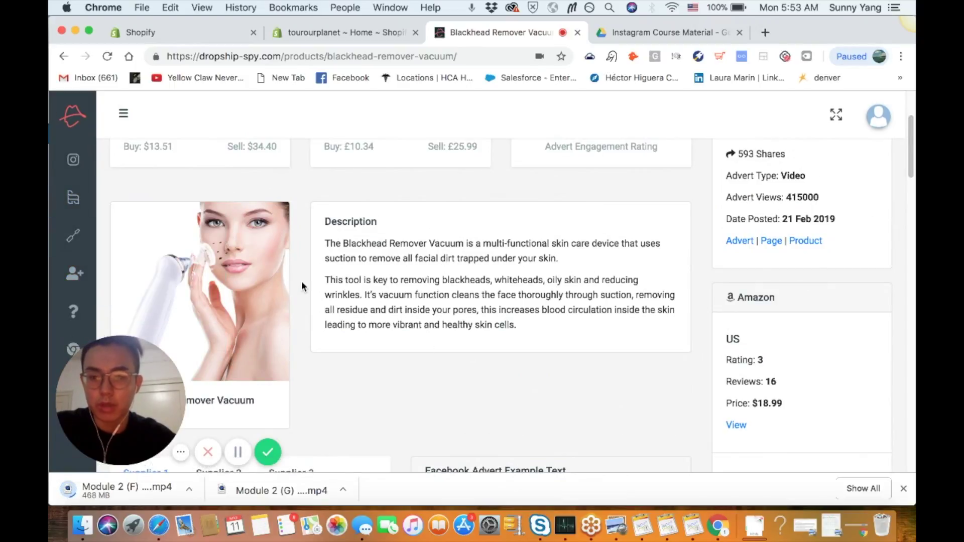
mouse_move(83, 210)
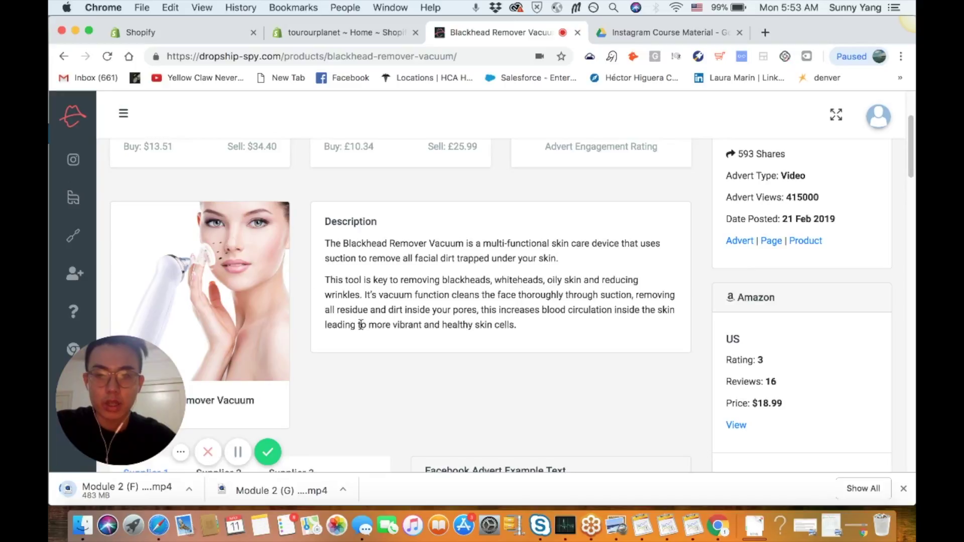
drag(910, 151, 914, 134)
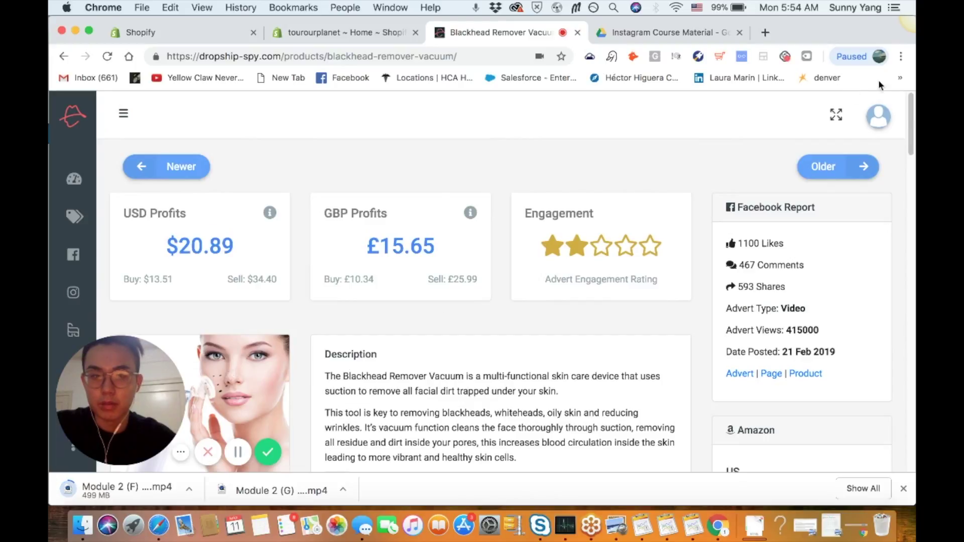
drag(910, 128, 903, 177)
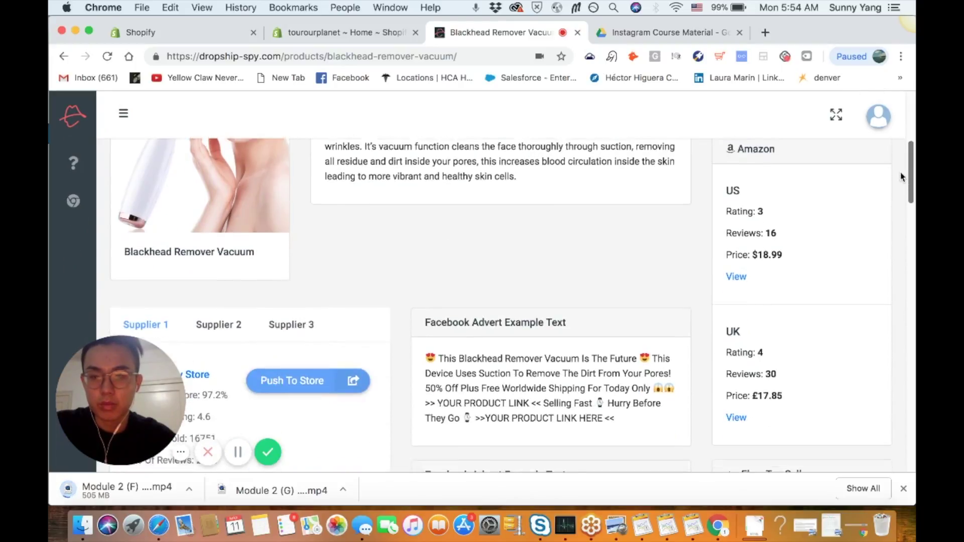
scroll(901, 178, down, 4)
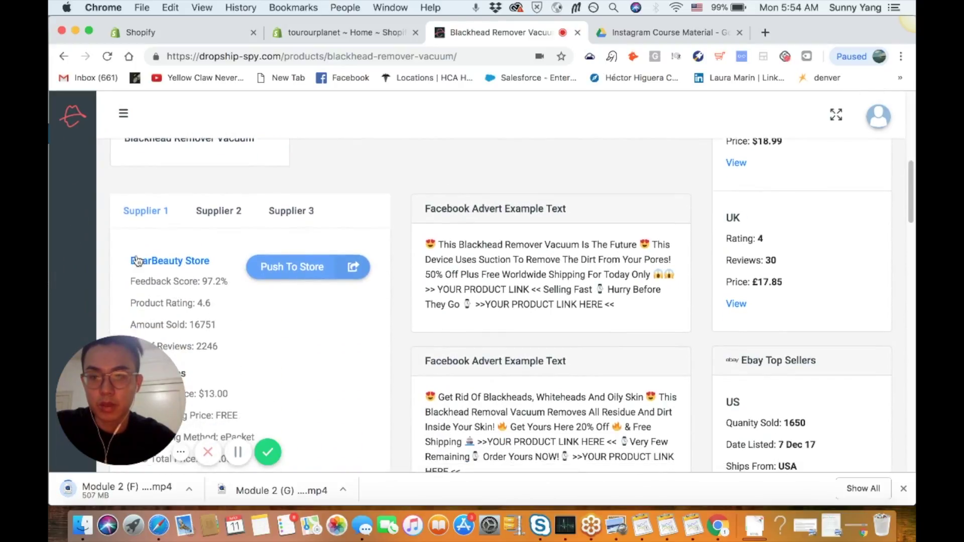
click(138, 260)
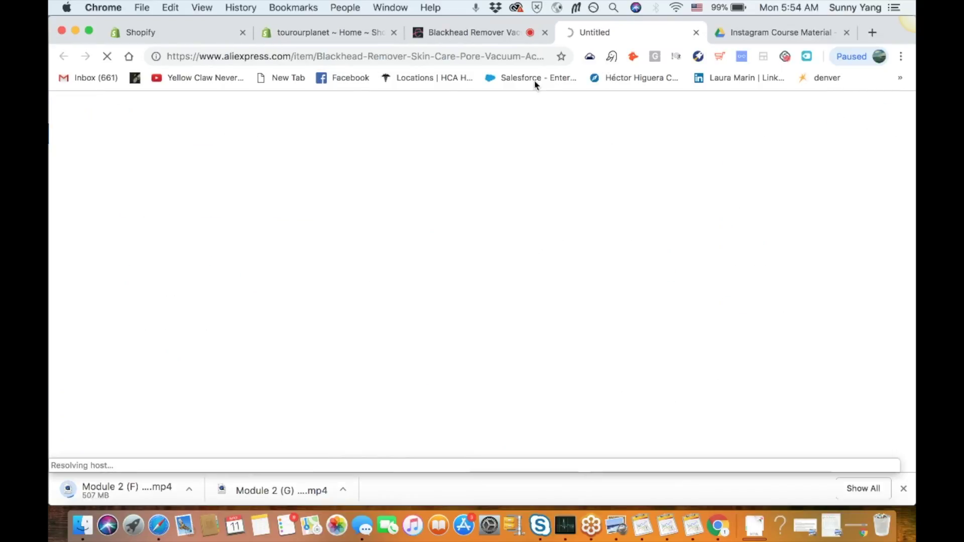
- Switch to the AliExpress listing, which ships from the United States at US $12.97
key(ctrl+shift+Tab)
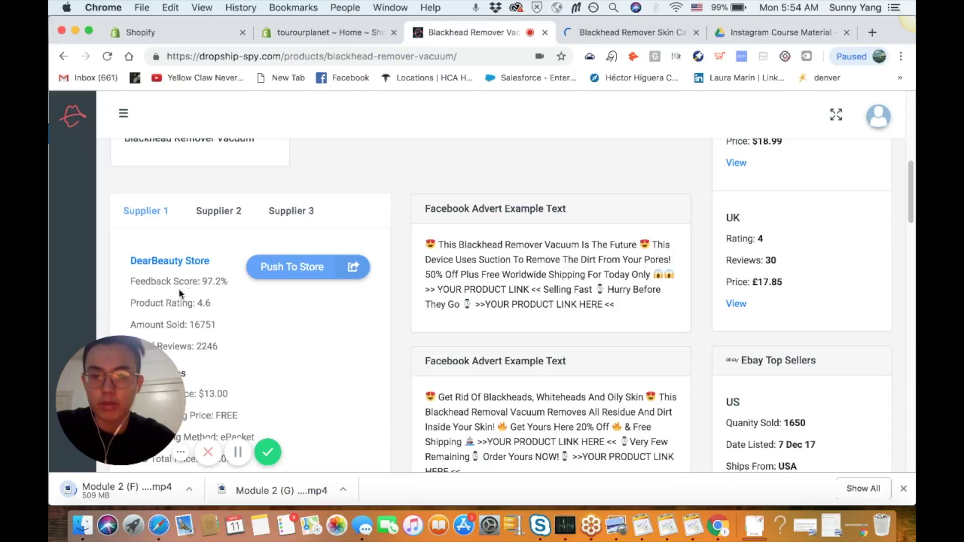
scroll(162, 298, down, 1)
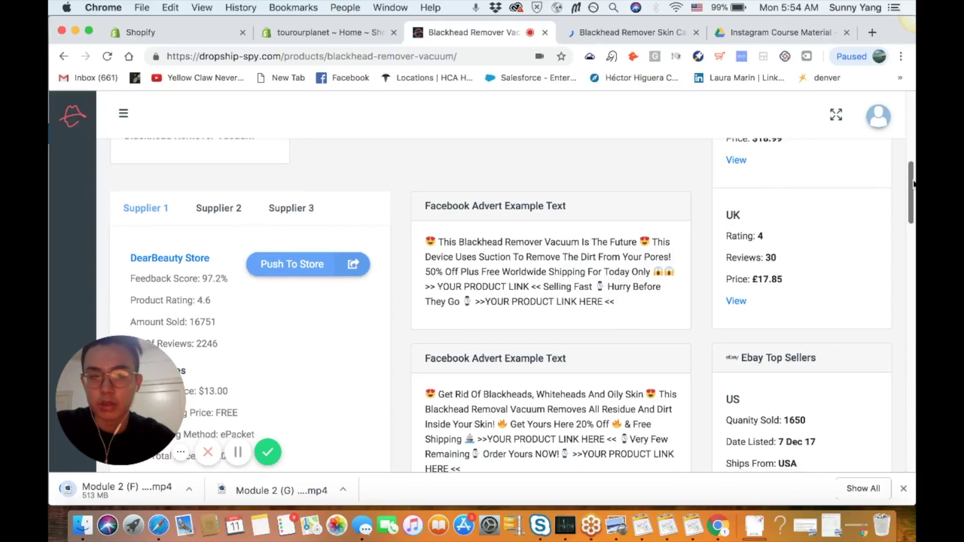
drag(913, 184, 910, 131)
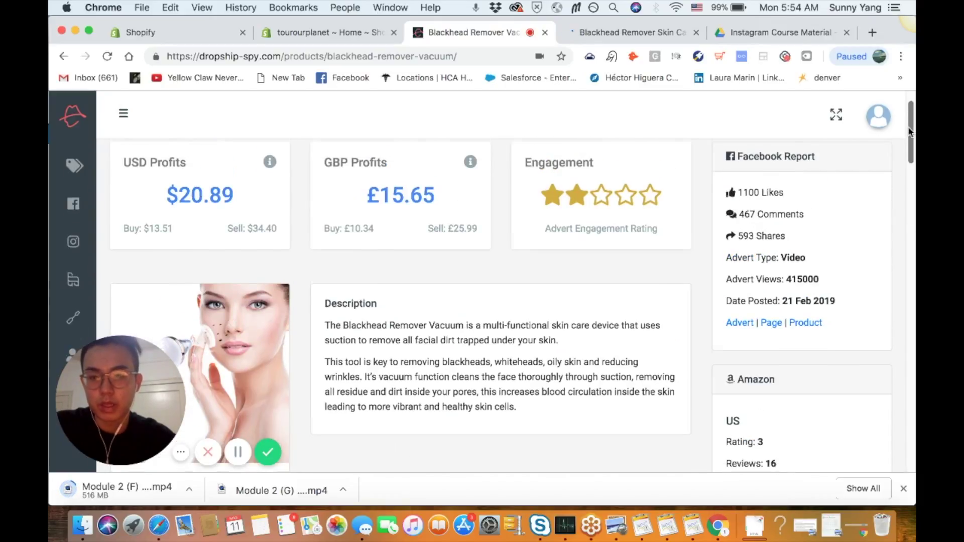
scroll(910, 132, down, 2)
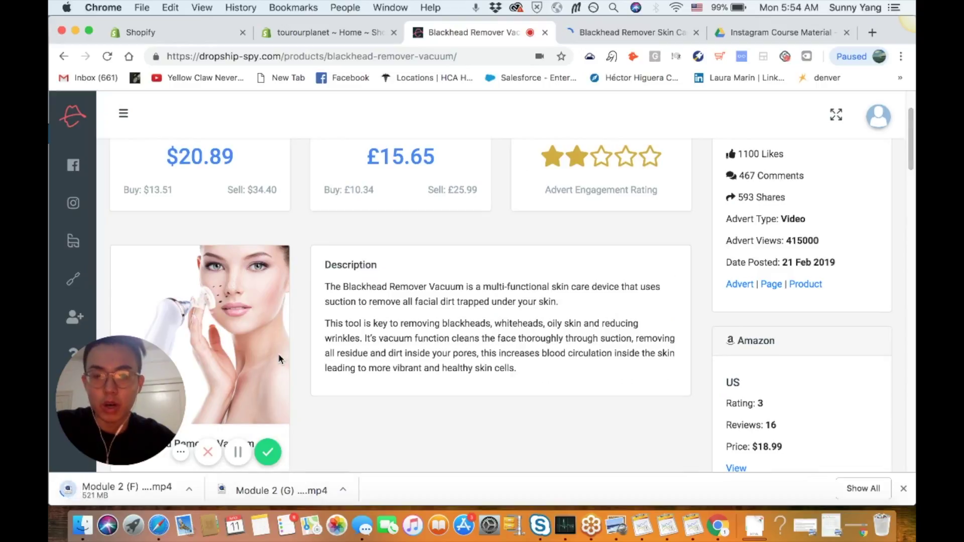
click(619, 38)
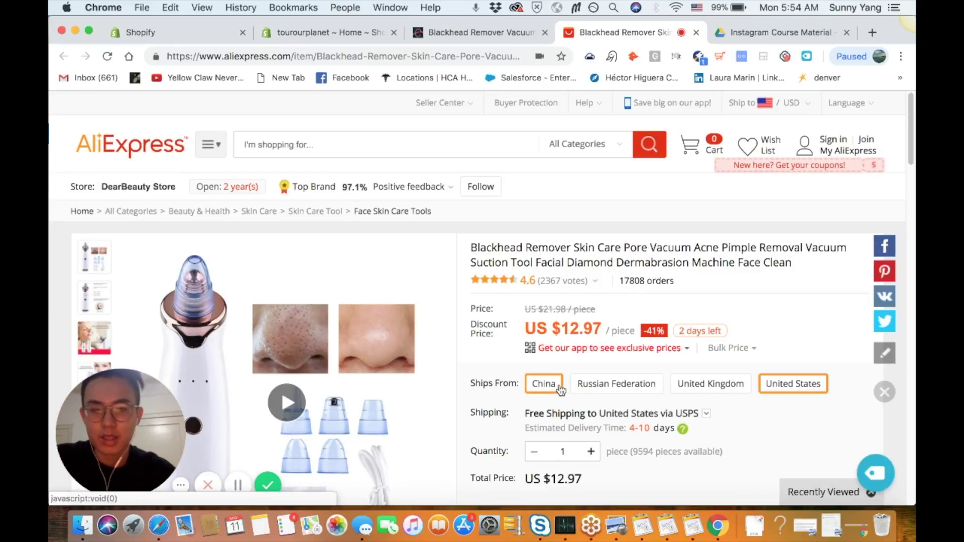
- Check the Oberlo importer, close the Instagram Course Material tab, and start a blank tab
drag(908, 125, 908, 135)
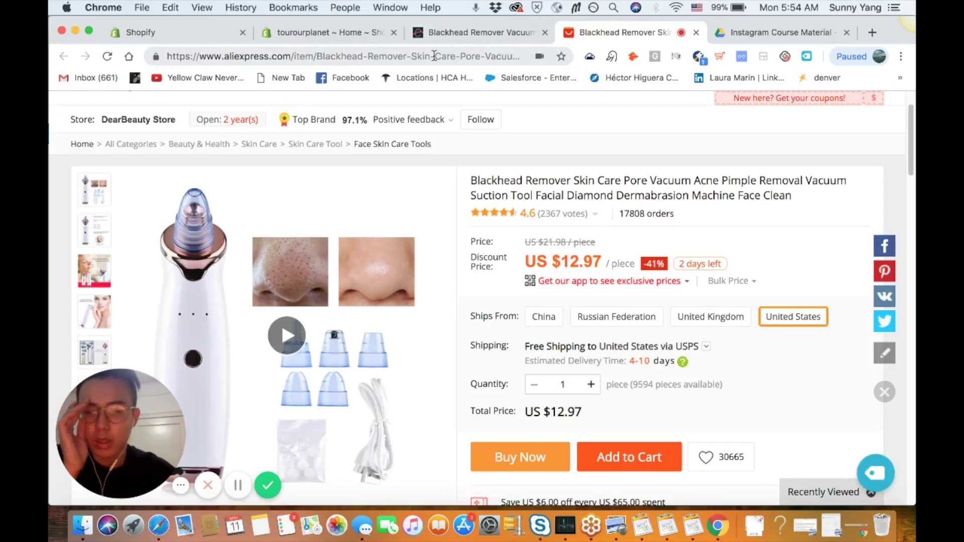
click(808, 57)
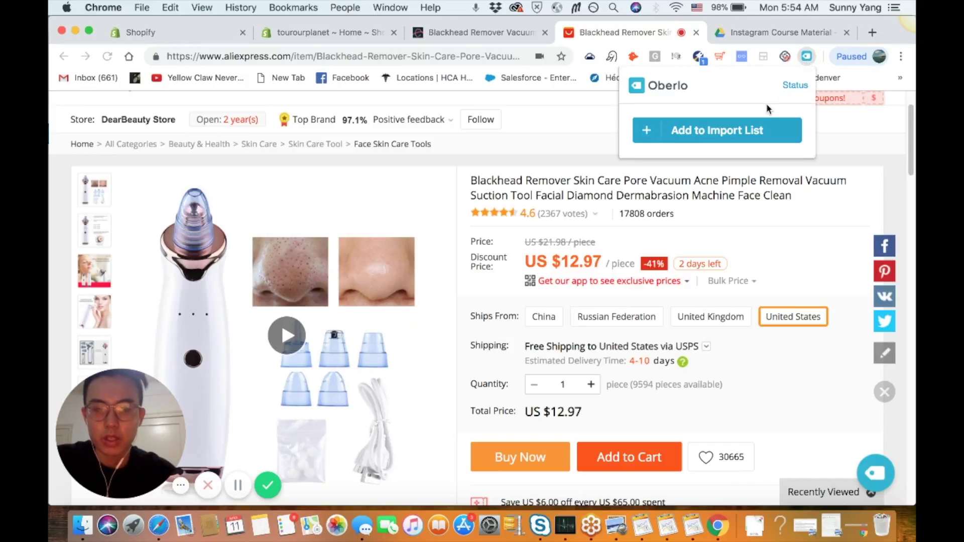
click(837, 32)
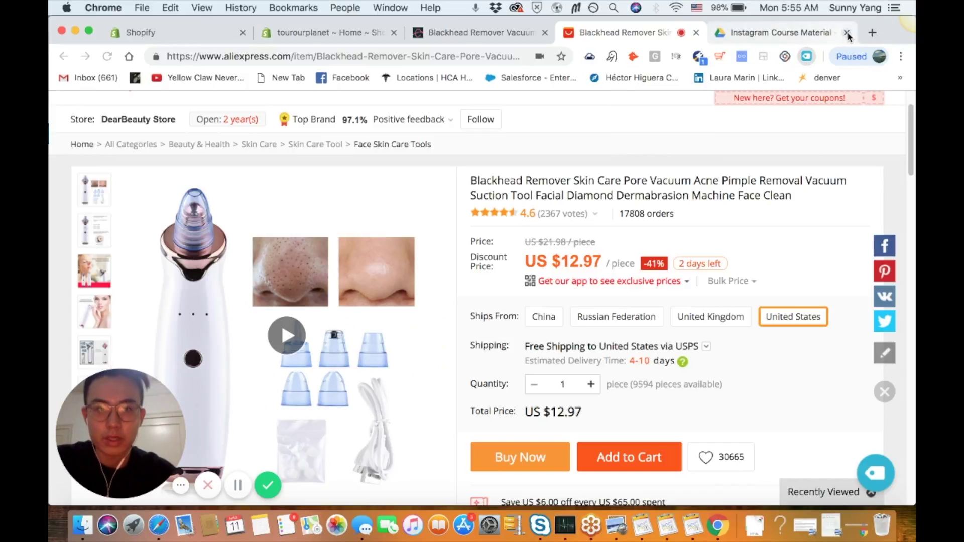
click(847, 32)
click(765, 33)
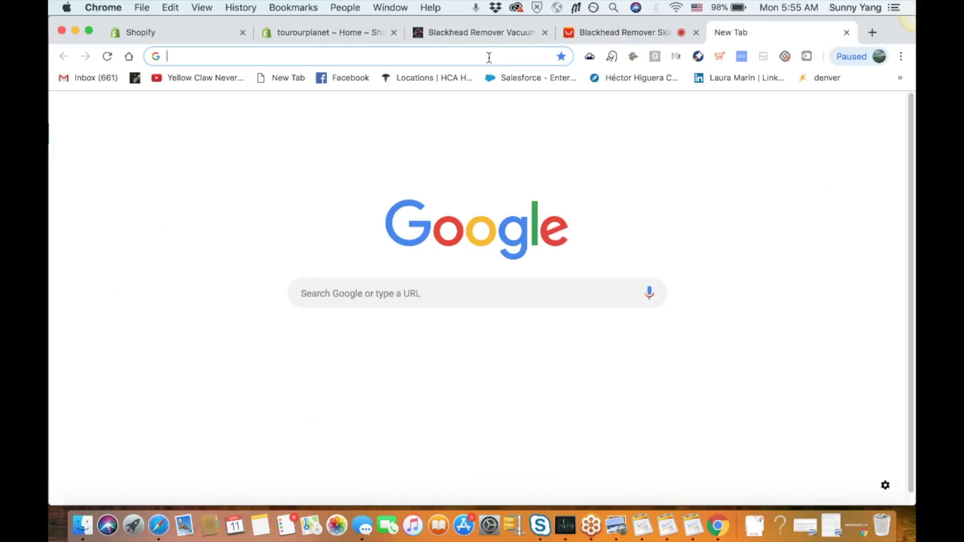
- Search for the Oberlo Chrome extension, confirm it is already installed, and close that Web Store page
text(oberlo c)
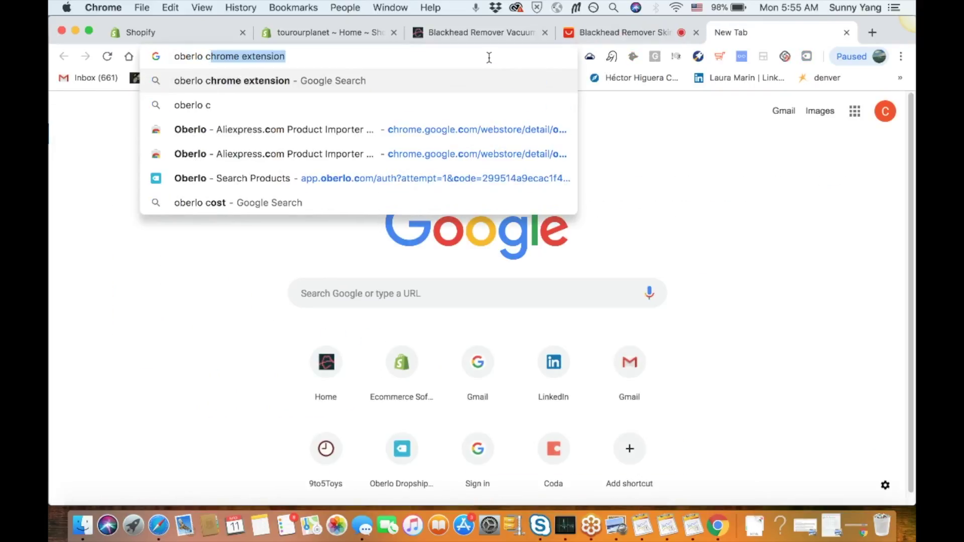
key(Return)
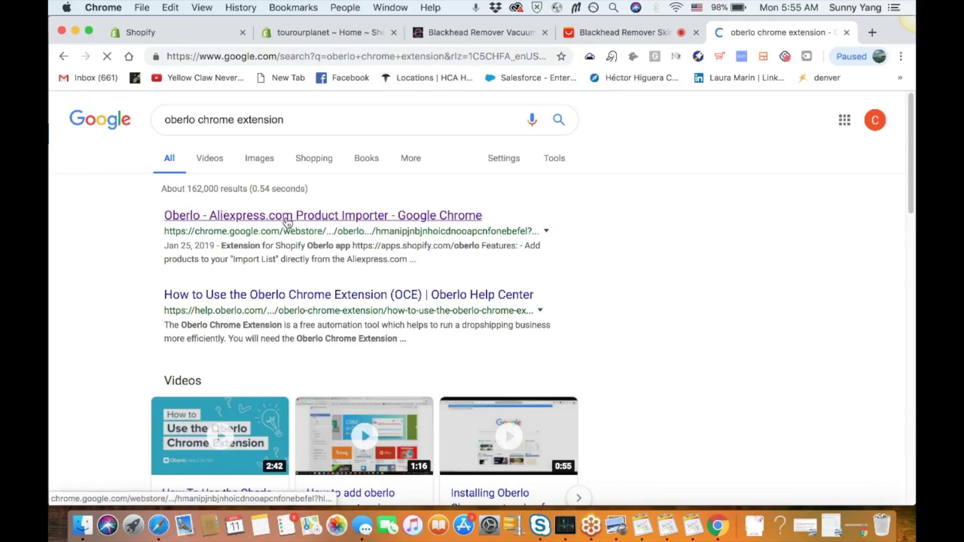
click(286, 217)
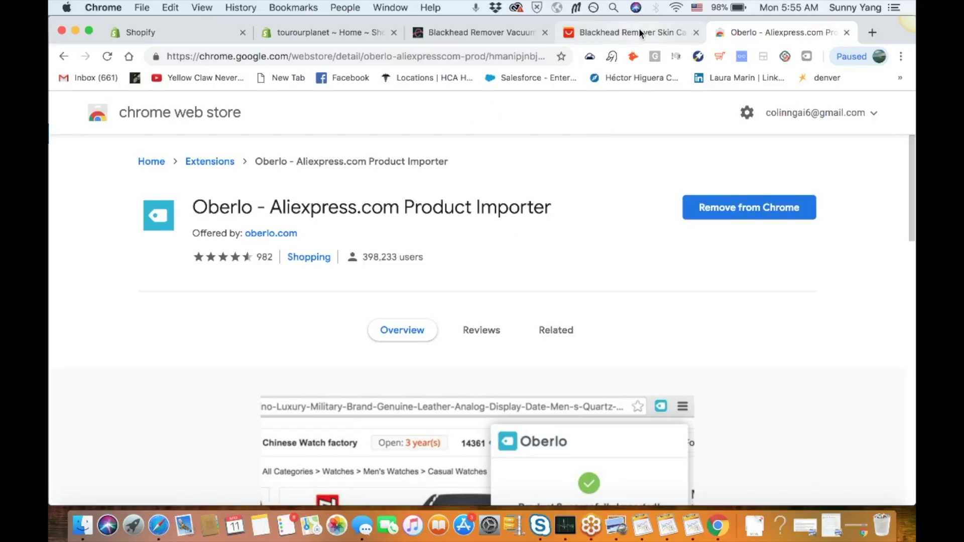
key(super+w)
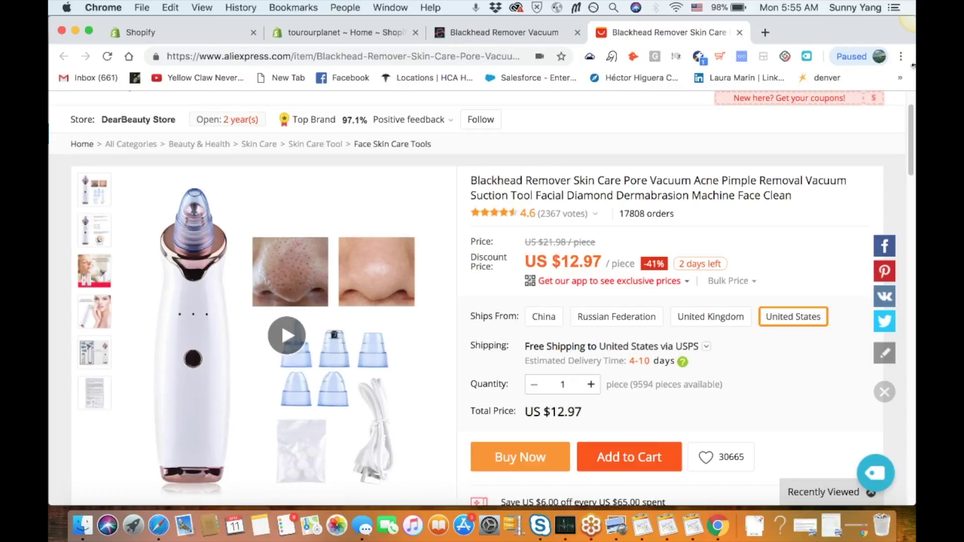
- Try adding the blackhead remover to Oberlo's import list and read the Merchant Terms of Service error
click(809, 57)
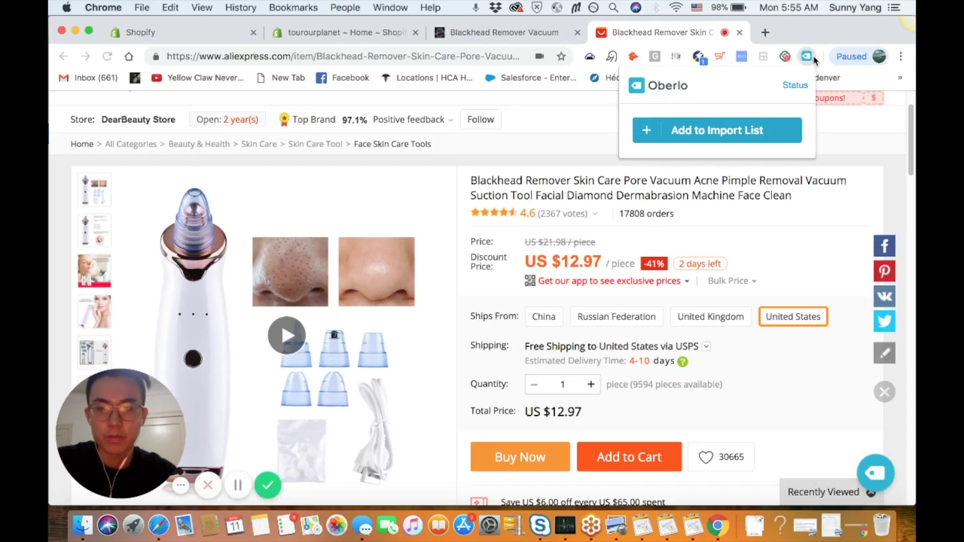
click(693, 134)
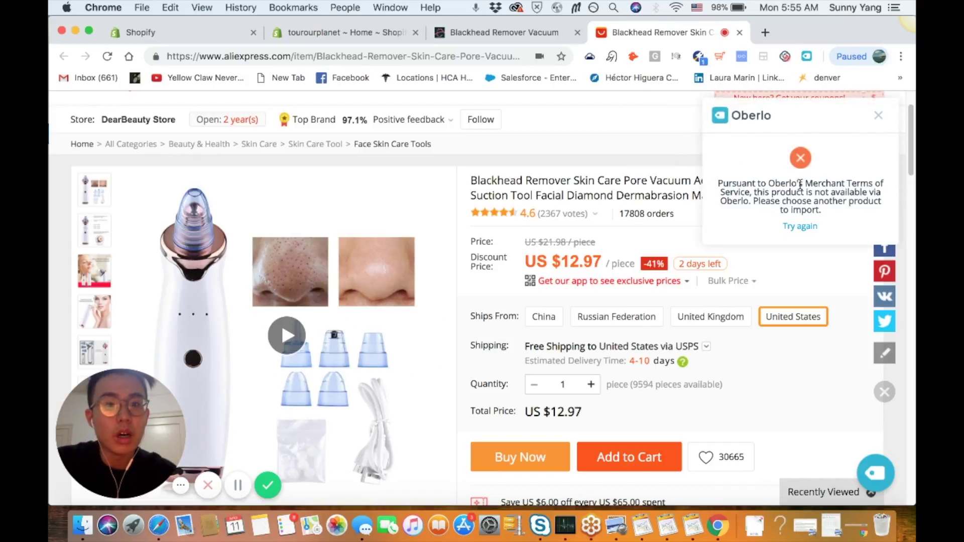
drag(785, 184, 782, 190)
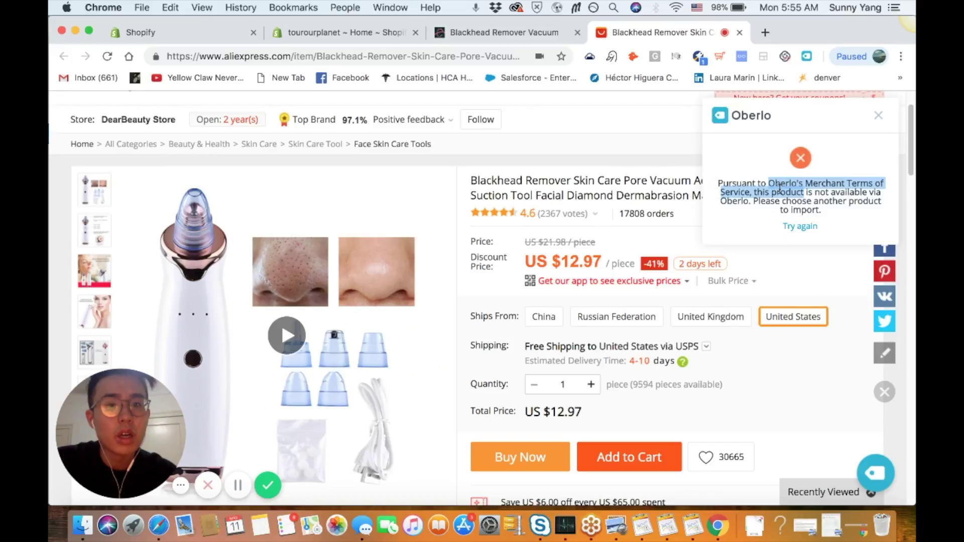
click(772, 194)
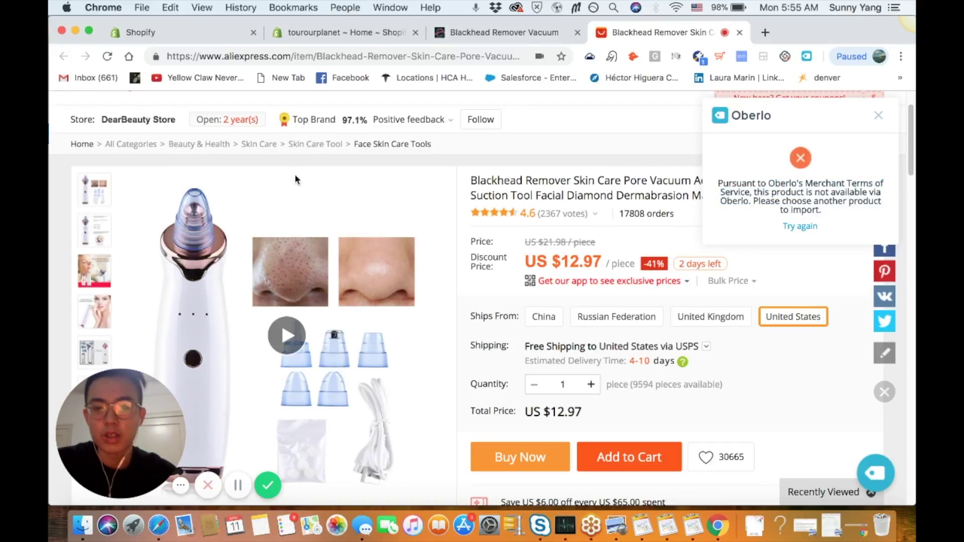
scroll(327, 125, down, 3)
scroll(367, 146, up, 5)
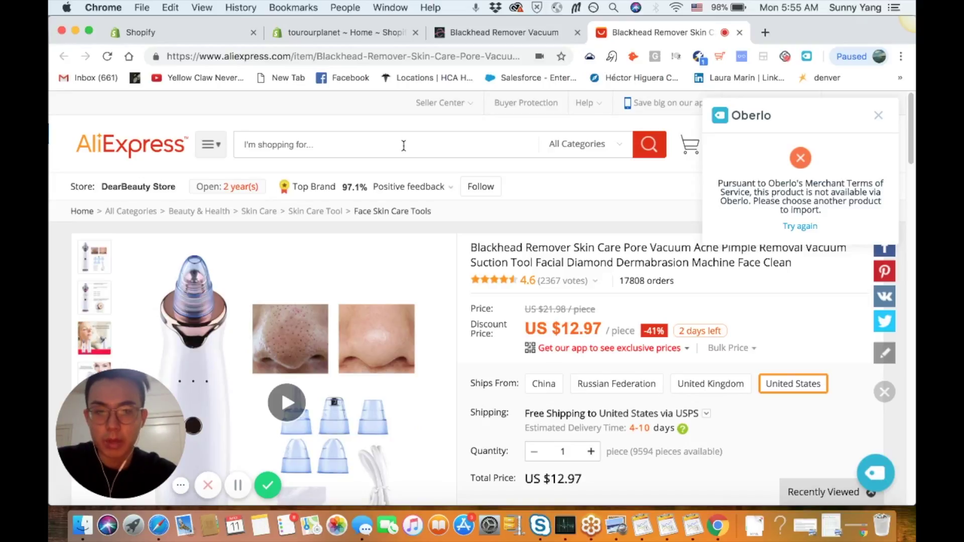
- Search AliExpress for 'blackhead remover vacuum' and look through the results
text(bl)
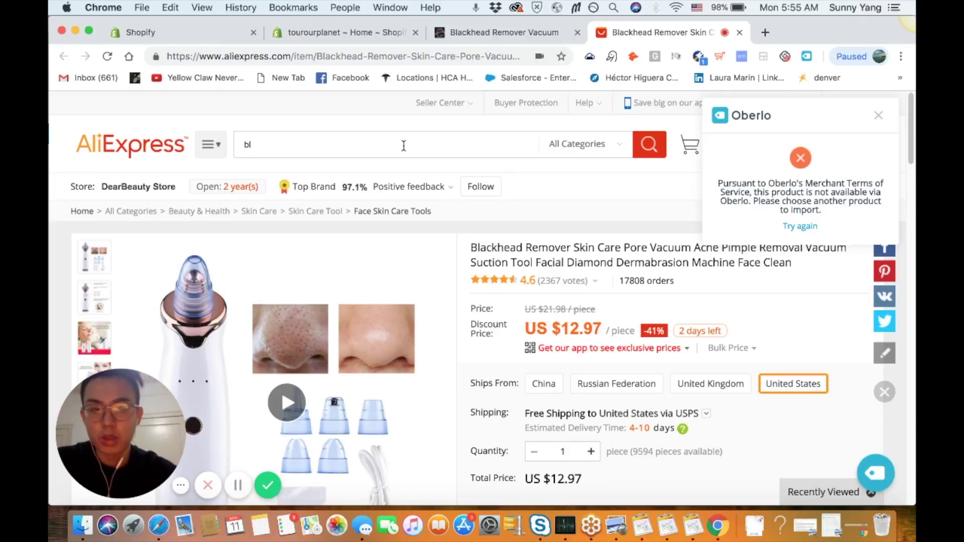
text(ackhead )
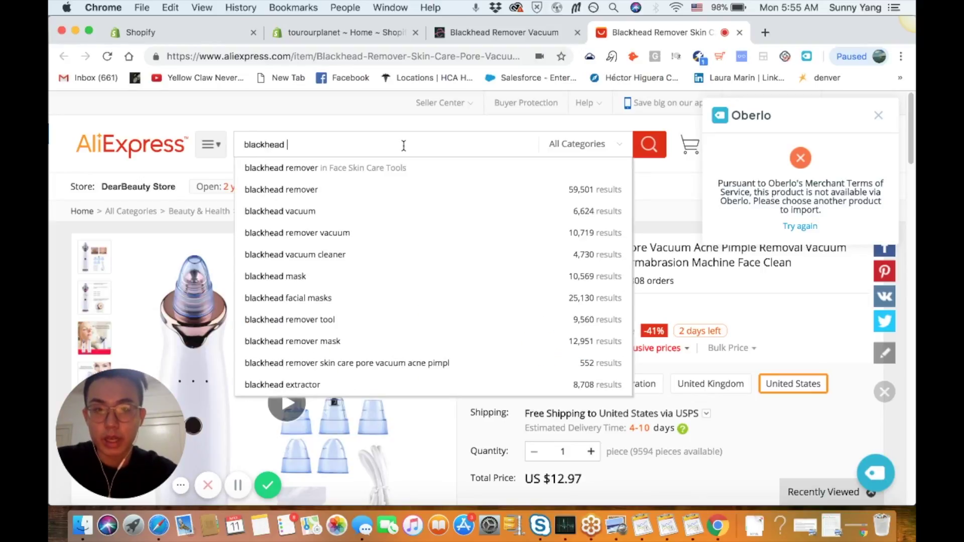
text(remover vacuum)
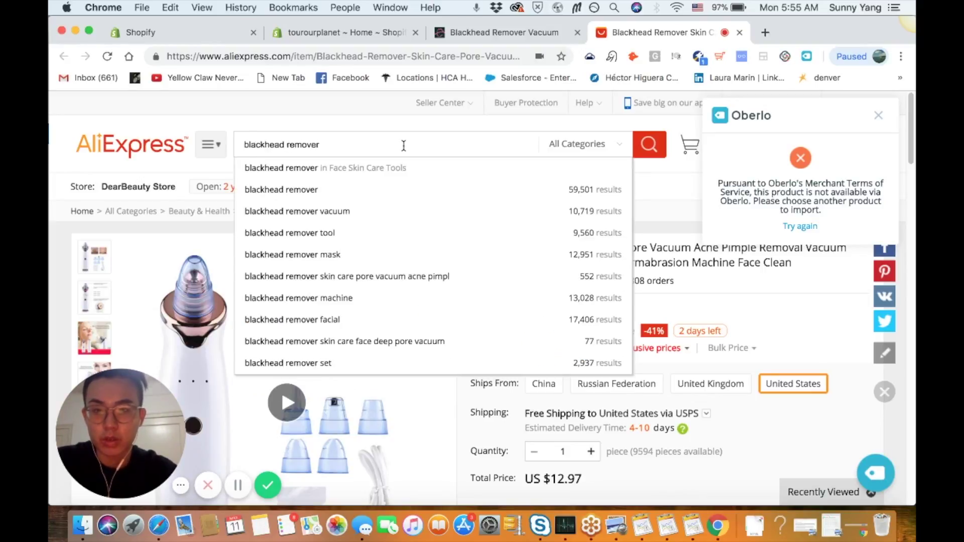
key(Return)
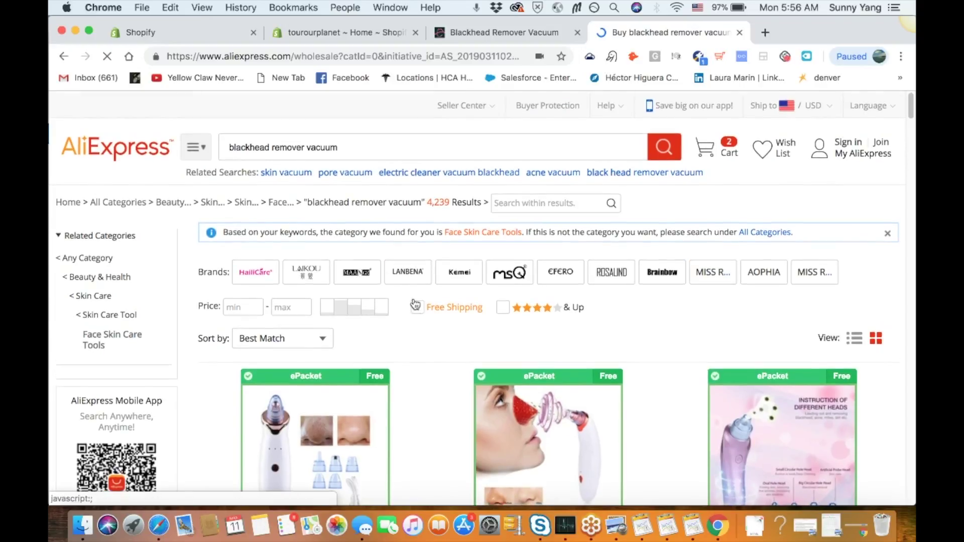
scroll(413, 303, down, 3)
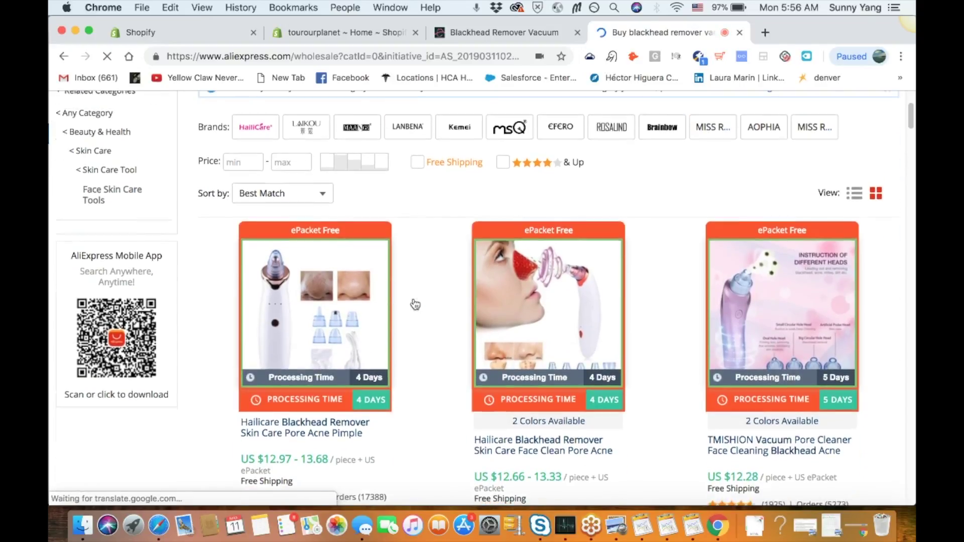
scroll(415, 305, down, 4)
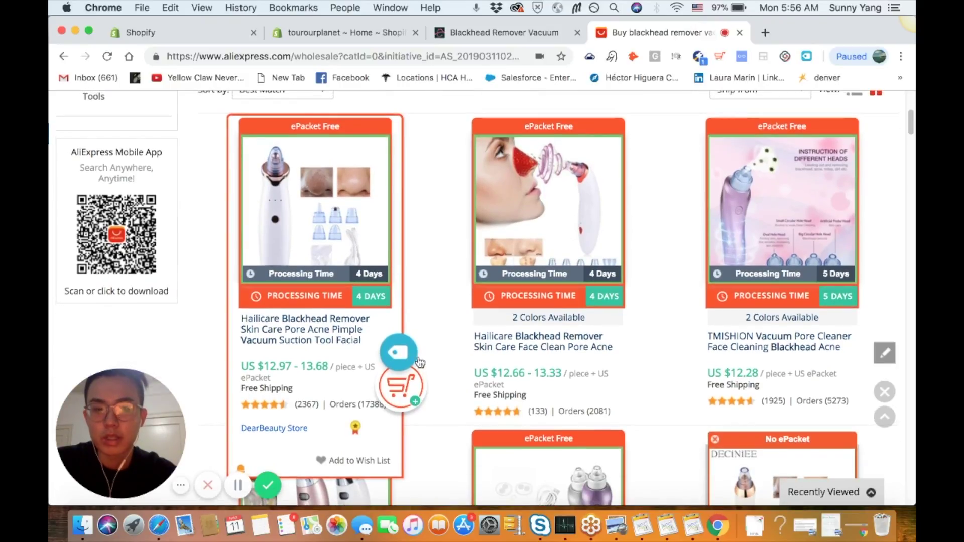
- Import the first and the US $12.66–13.33 Hailicare listings to Oberlo, then open the import list
click(396, 357)
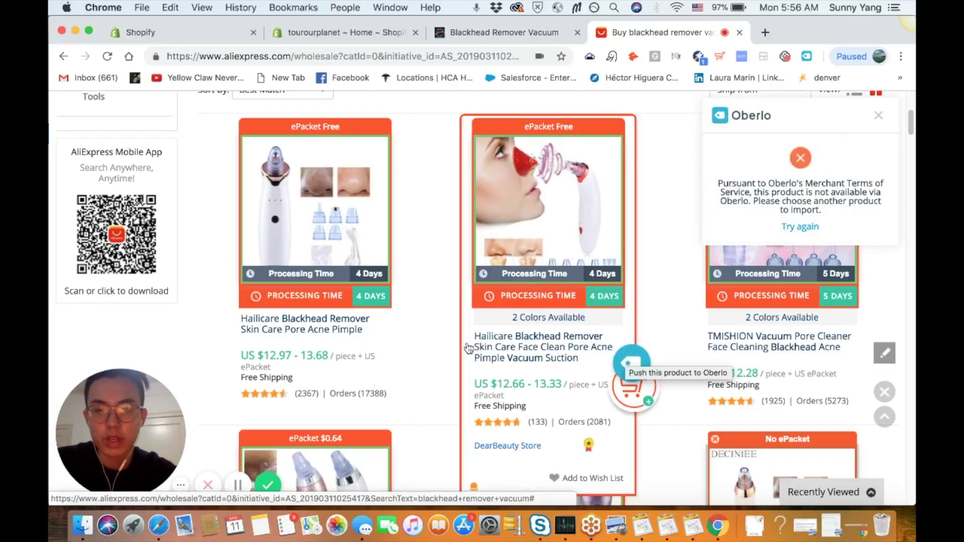
click(628, 361)
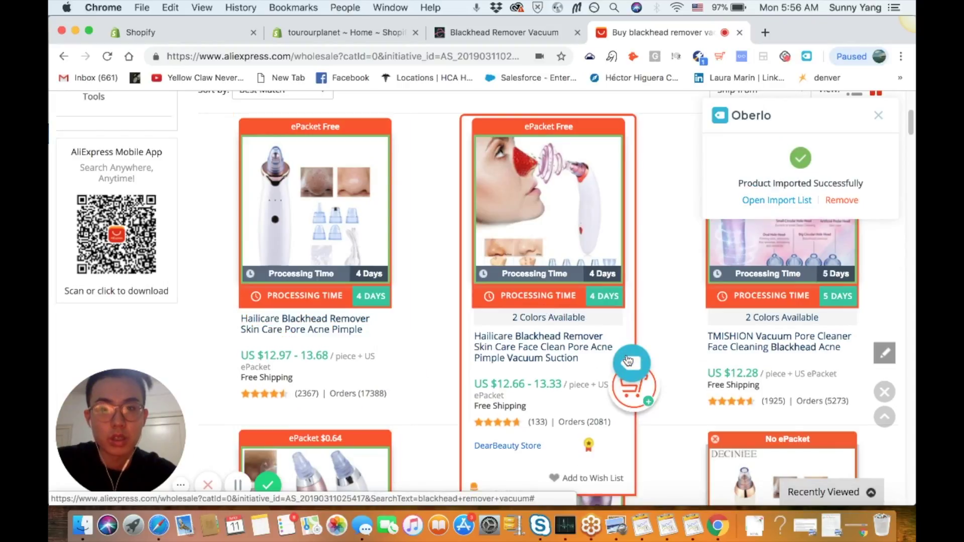
click(768, 201)
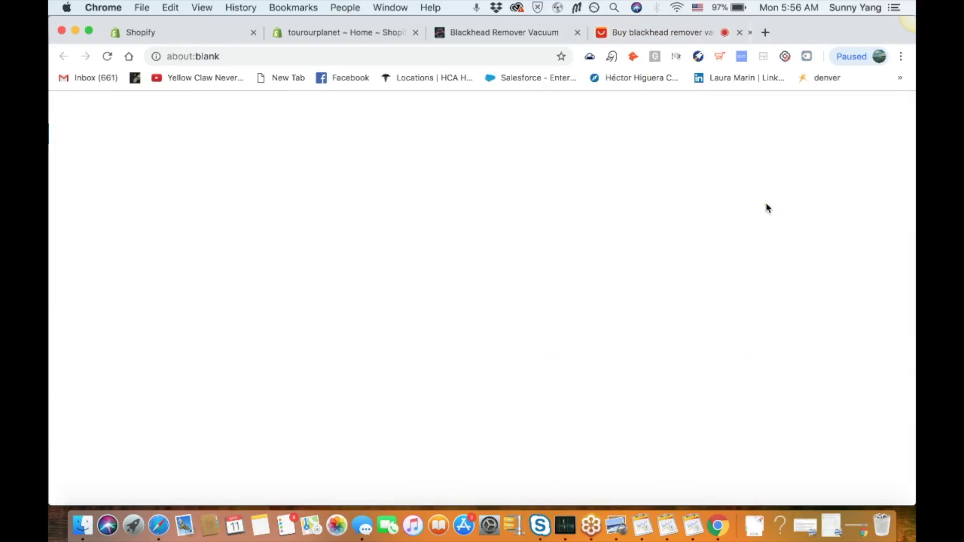
- Move the Oberlo Import List tab left and select the product's long original title
drag(814, 31, 660, 31)
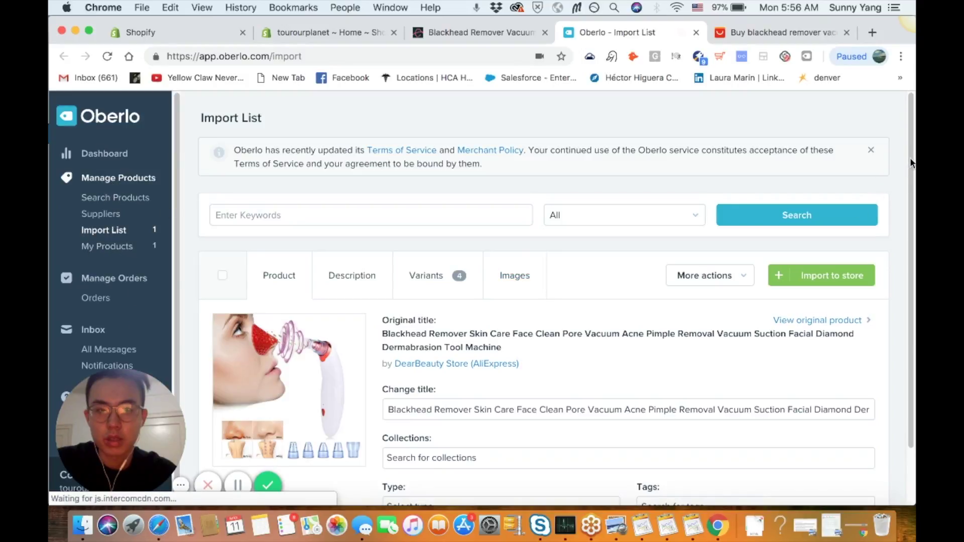
scroll(683, 307, down, 1)
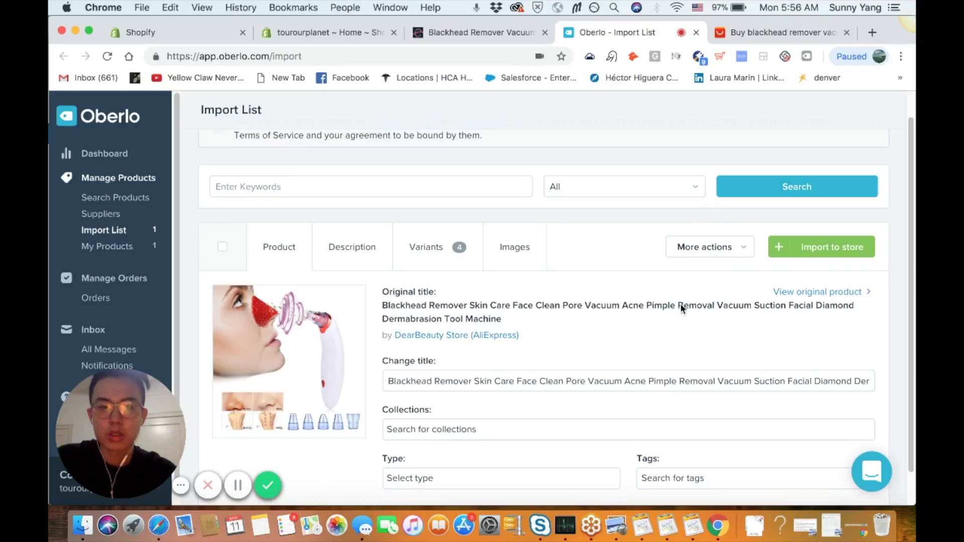
scroll(653, 317, up, 1)
scroll(583, 344, down, 3)
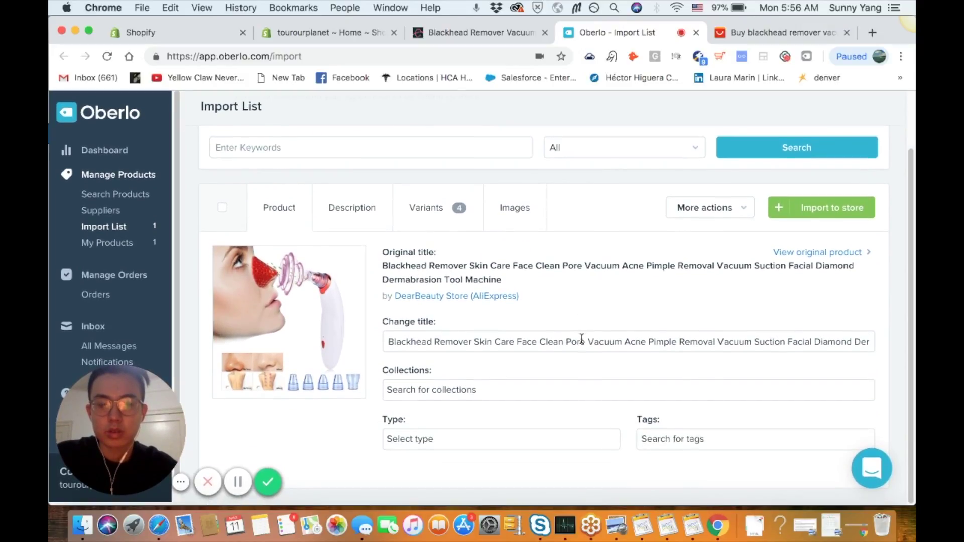
scroll(468, 346, up, 1)
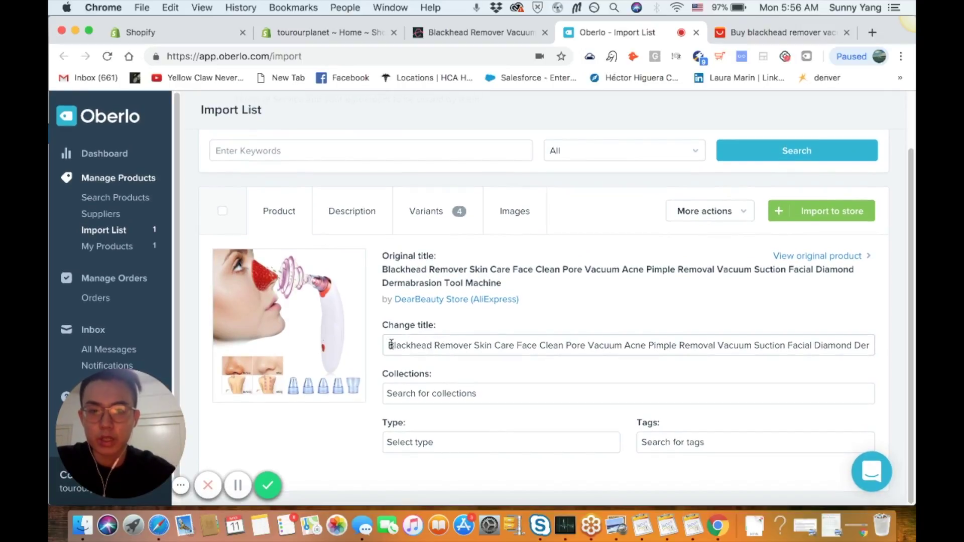
drag(390, 347, 867, 352)
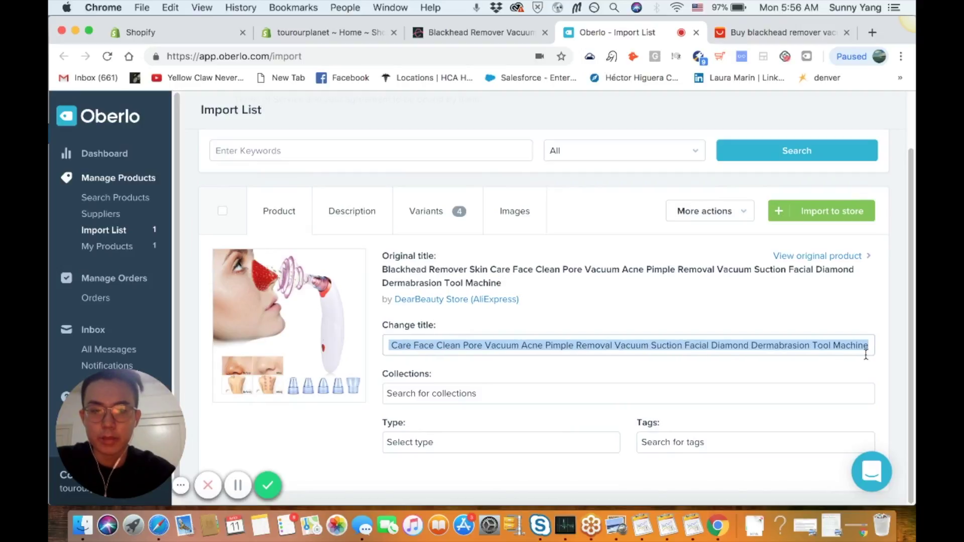
- Retype the product title as 'Deluxe Blackhead Remover Vacuum'
text(Blackhead Remover Vacuum)
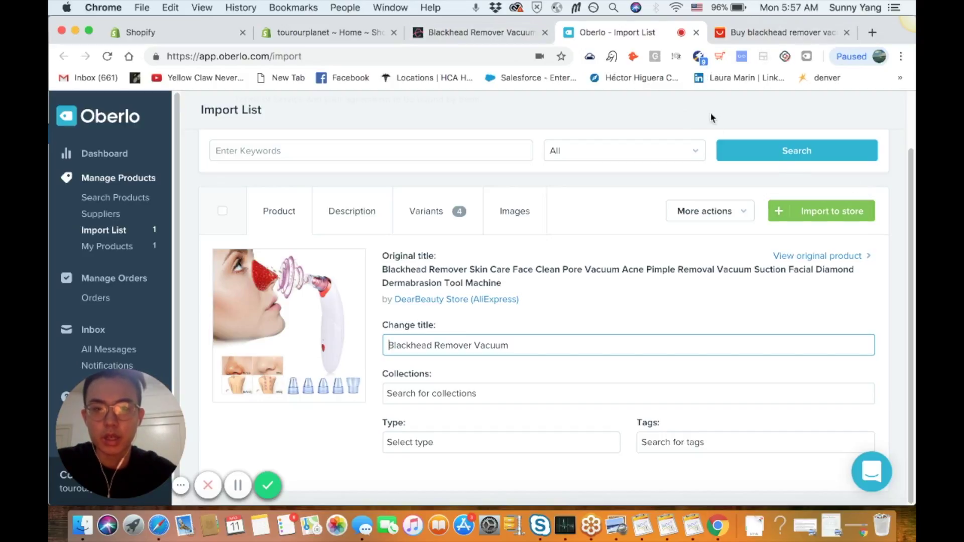
text(Deluxu)
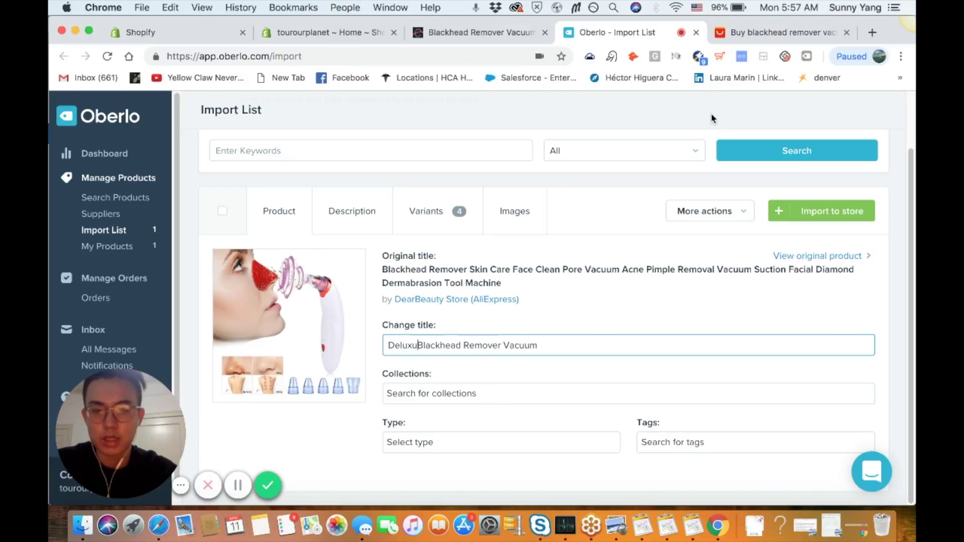
key(BackSpace)
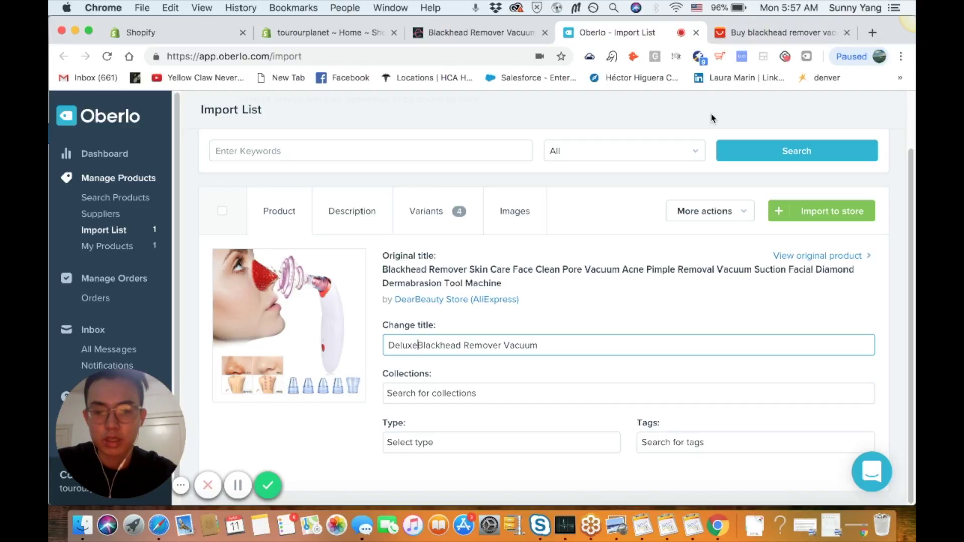
key(BackSpace)
text(ify)
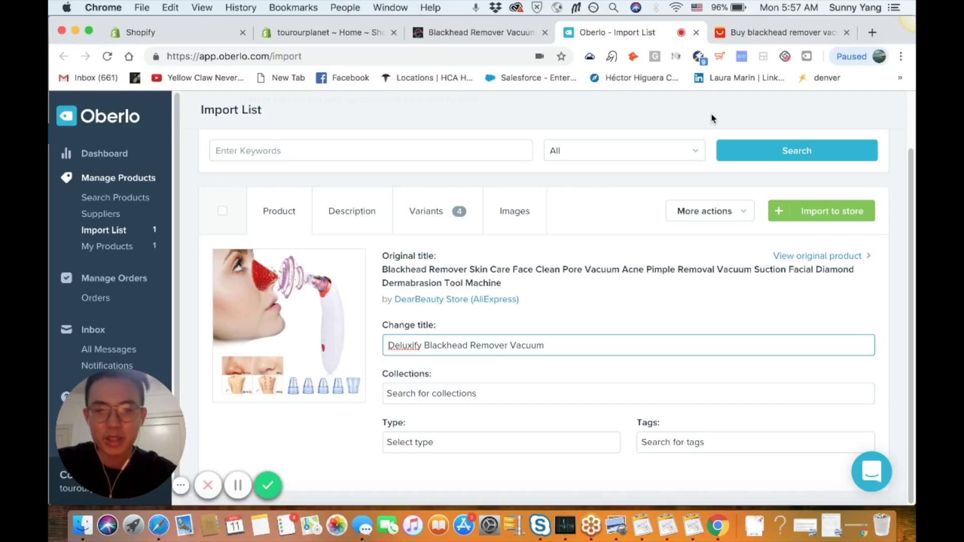
key(BackSpace)
key(BackSpace)
key(BackSpace)
text(e)
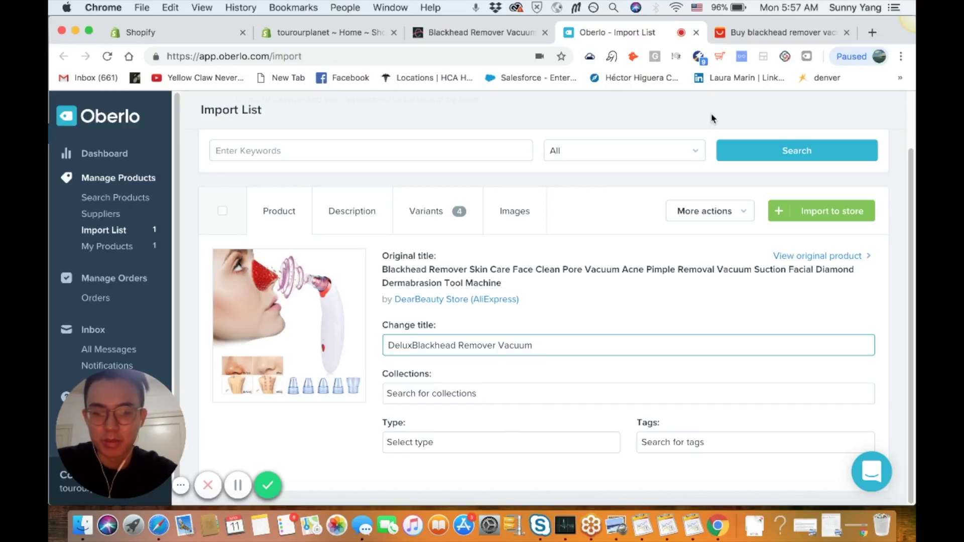
key(BackSpace)
text(ify)
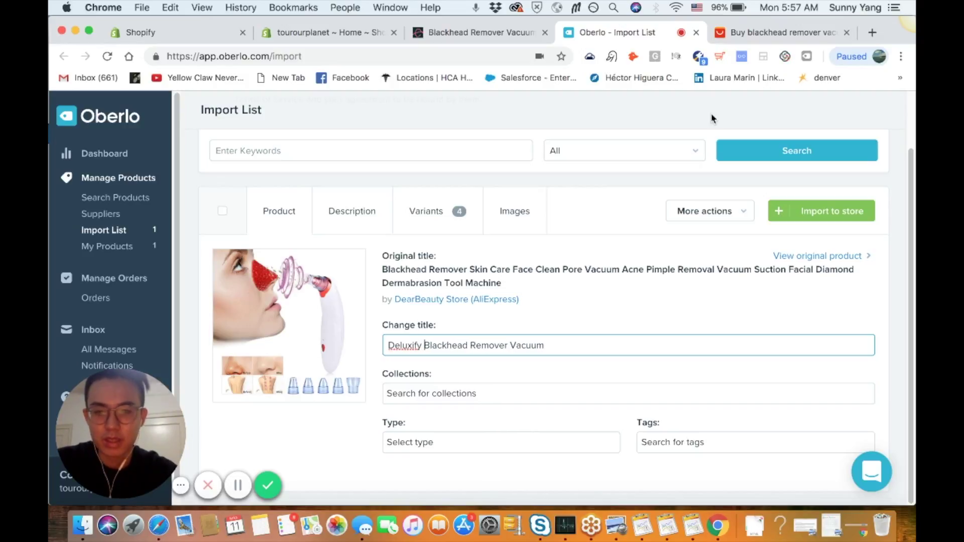
key(BackSpace)
key(BackSpace)
key(BackSpace)
key(BackSpace)
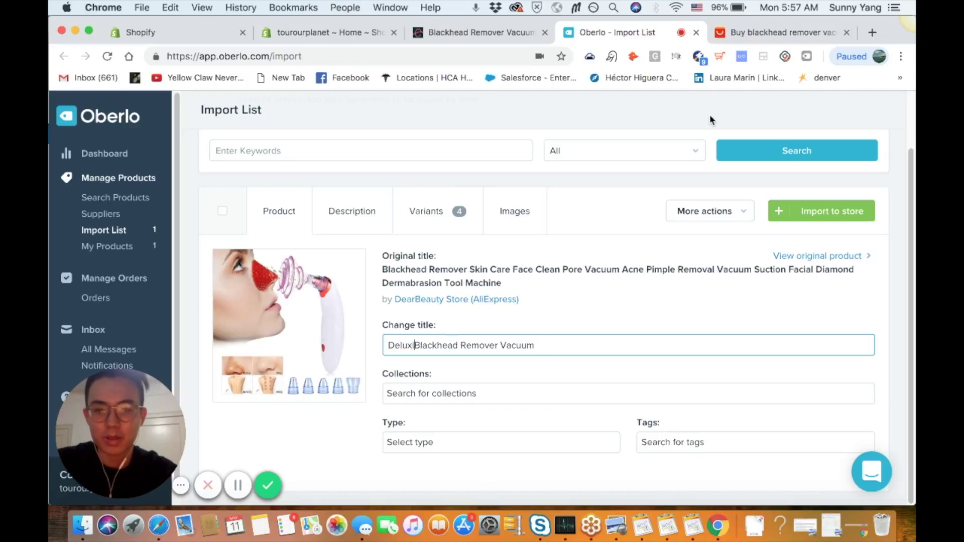
text(e)
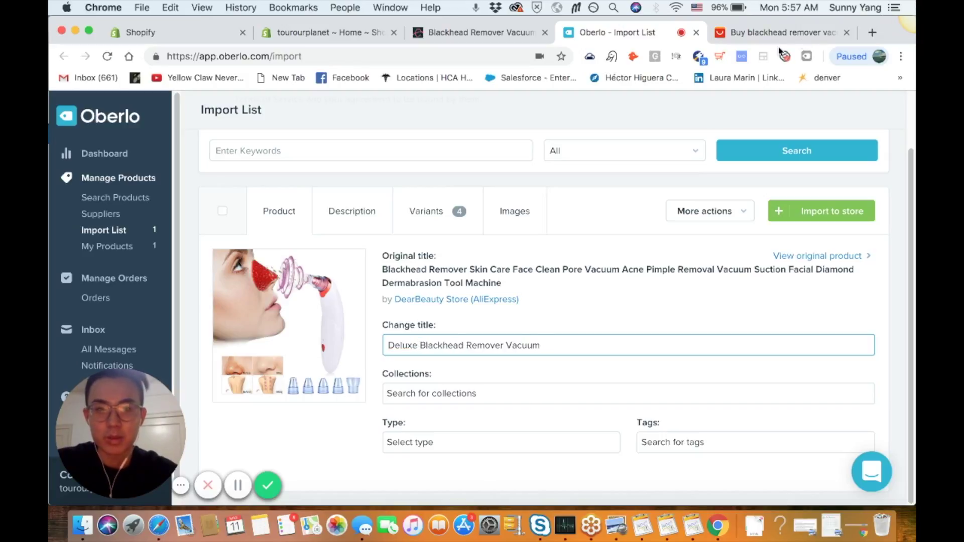
- Open one fresh browser tab and start typing a trademark search
click(869, 31)
click(869, 31)
click(739, 32)
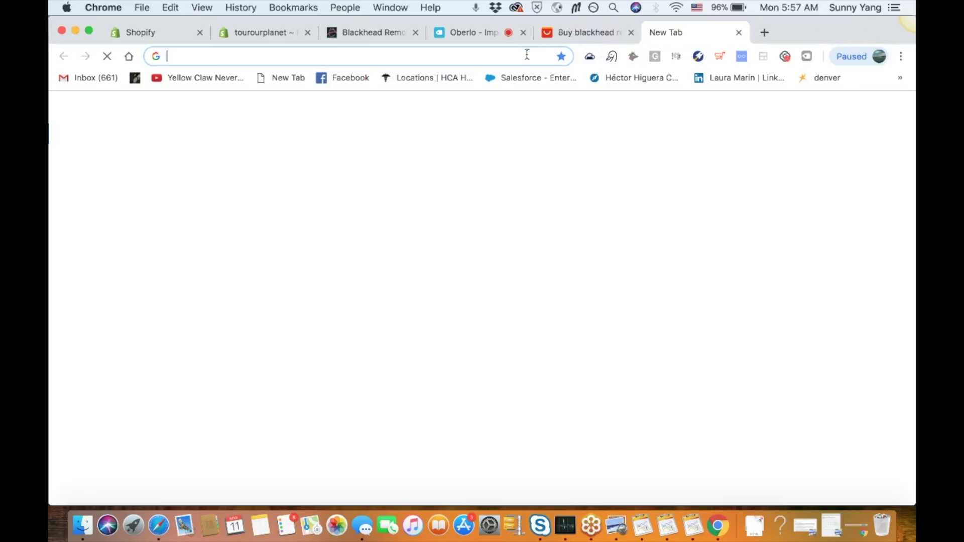
text(traed)
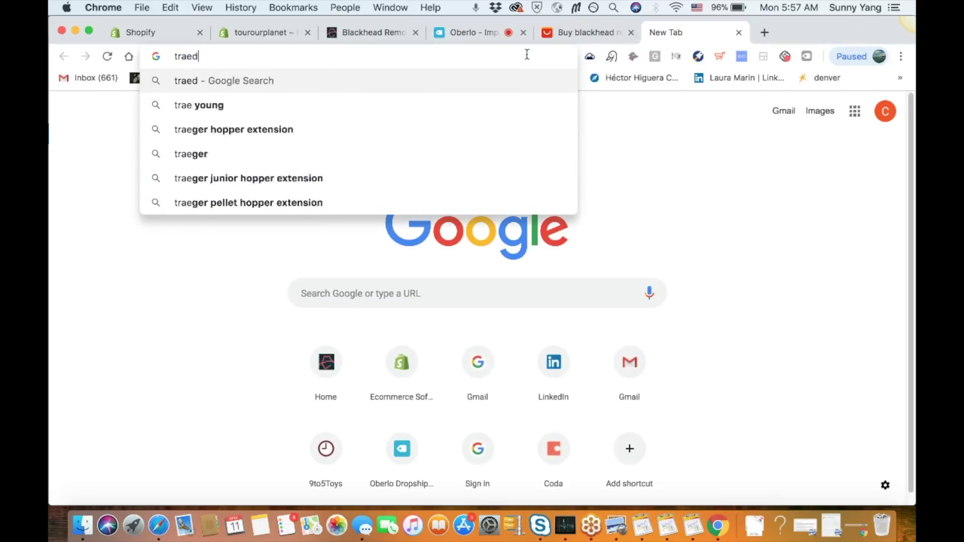
- Search Google for 'trademark symbol' and select the ™ sign in the featured definition
key(BackSpace)
key(BackSpace)
key(BackSpace)
text(ademark)
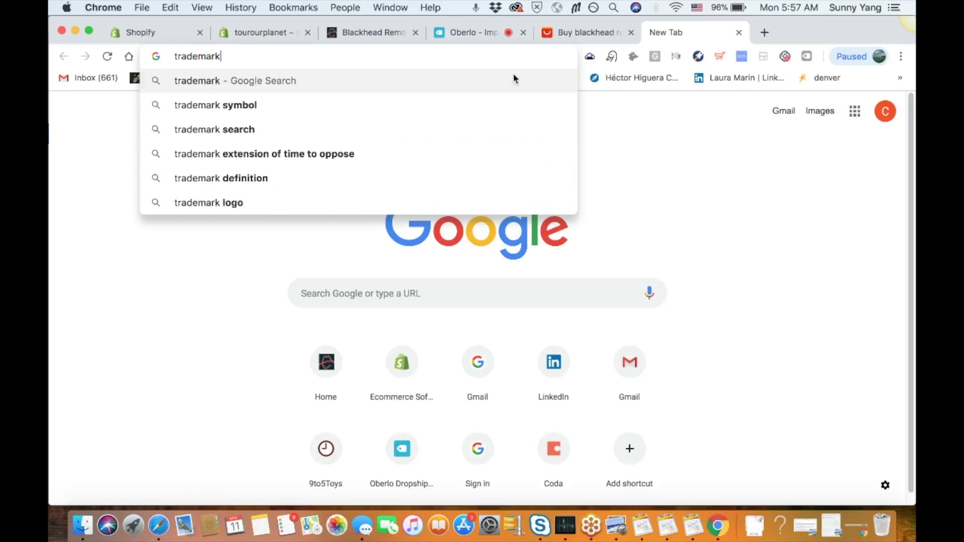
click(499, 96)
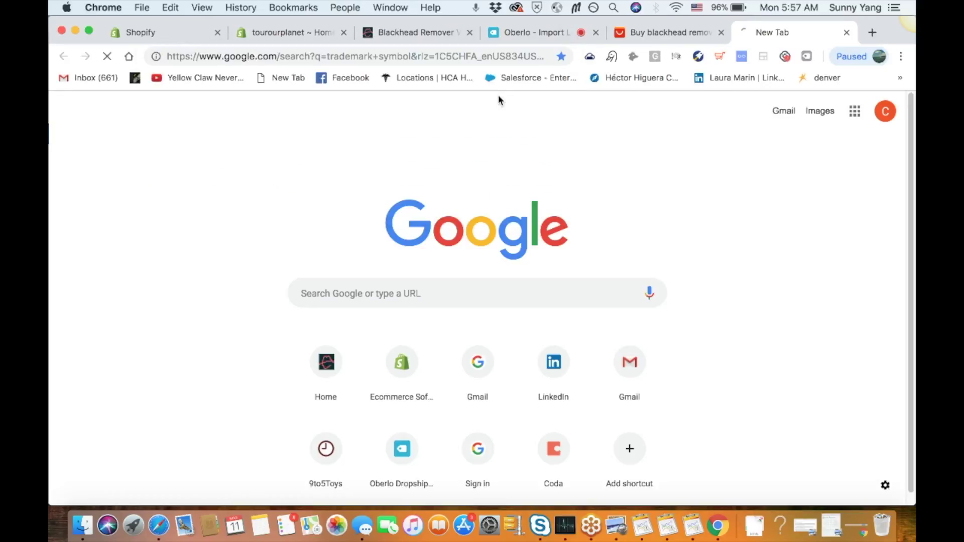
click(553, 33)
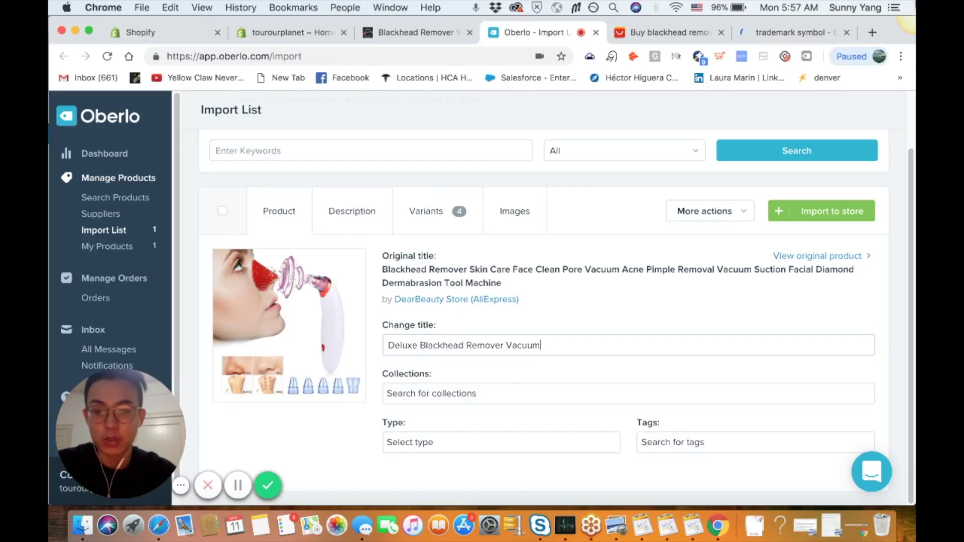
click(759, 34)
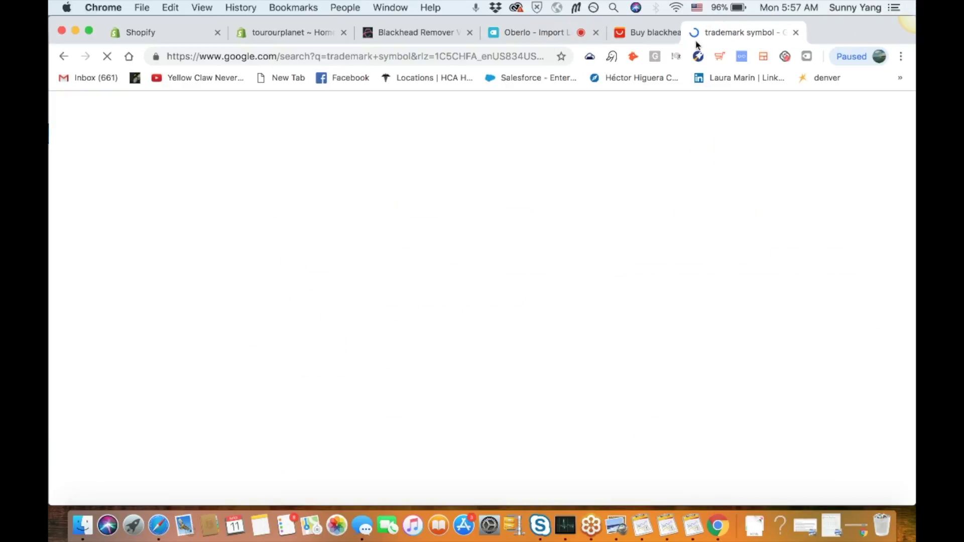
drag(697, 44, 671, 43)
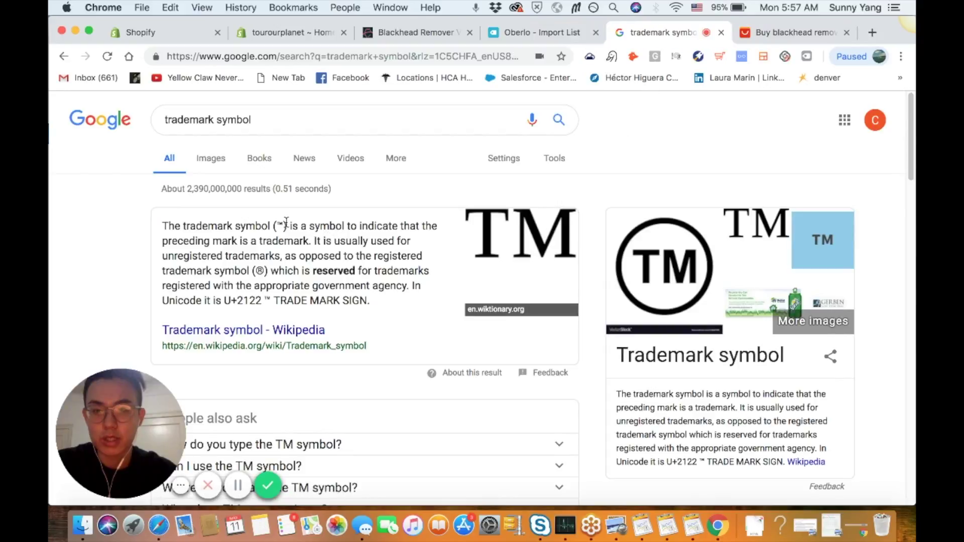
drag(289, 225, 273, 224)
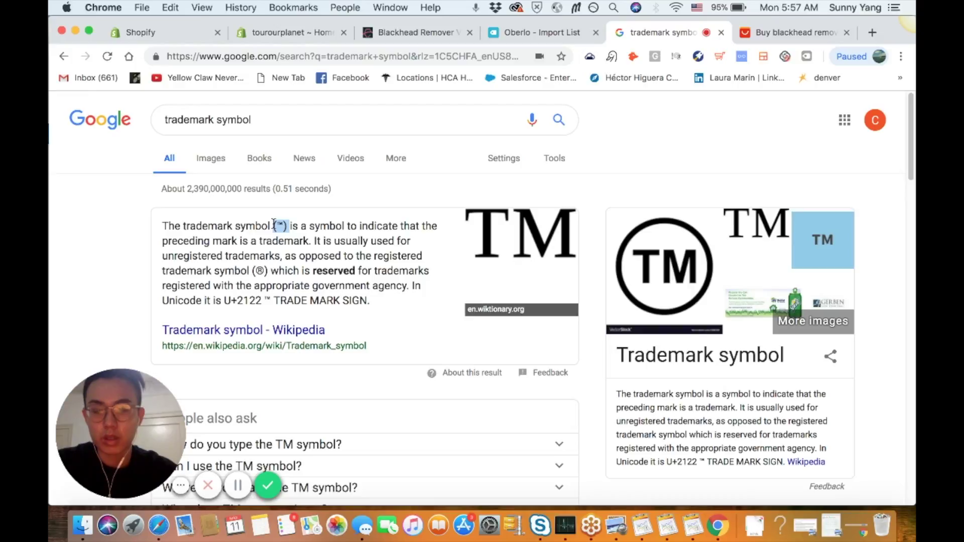
right_click(279, 224)
- Paste the ™ symbol after Deluxe, making the title 'Deluxe™ Blackhead Remover Vacuum'
click(300, 250)
click(536, 33)
click(416, 346)
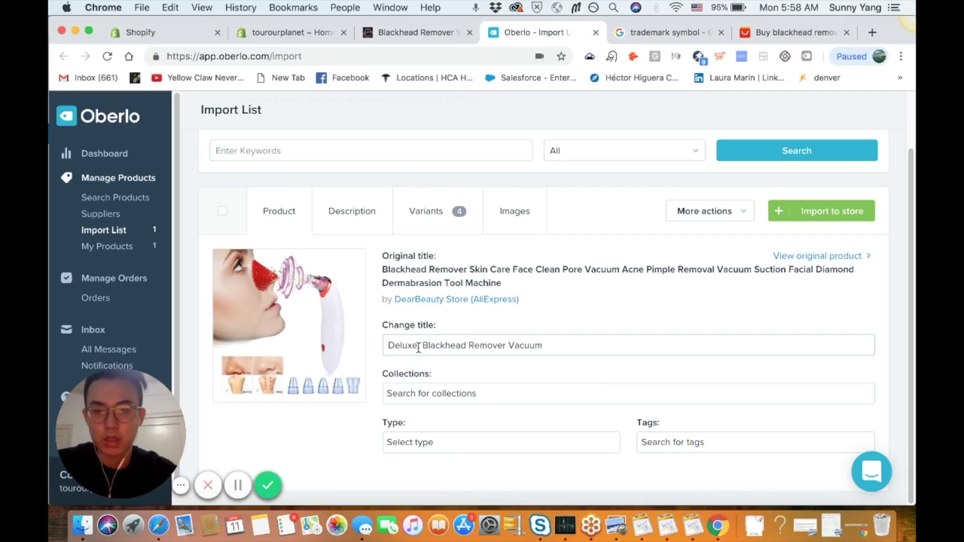
right_click(418, 349)
click(447, 374)
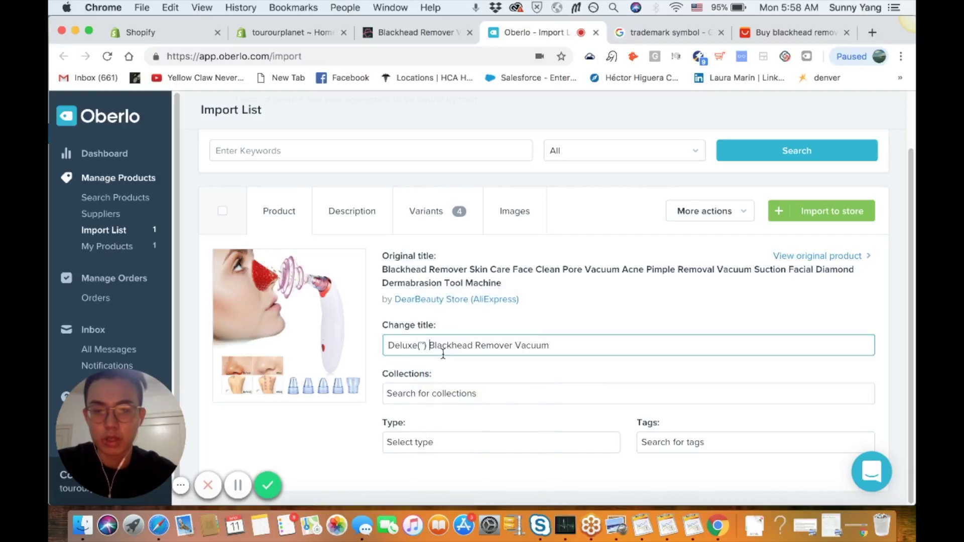
key(BackSpace)
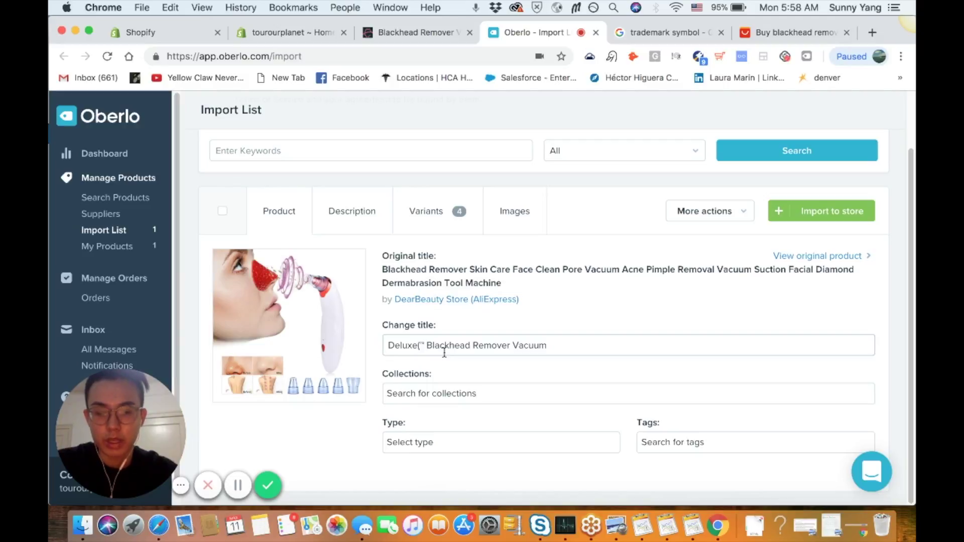
key(BackSpace)
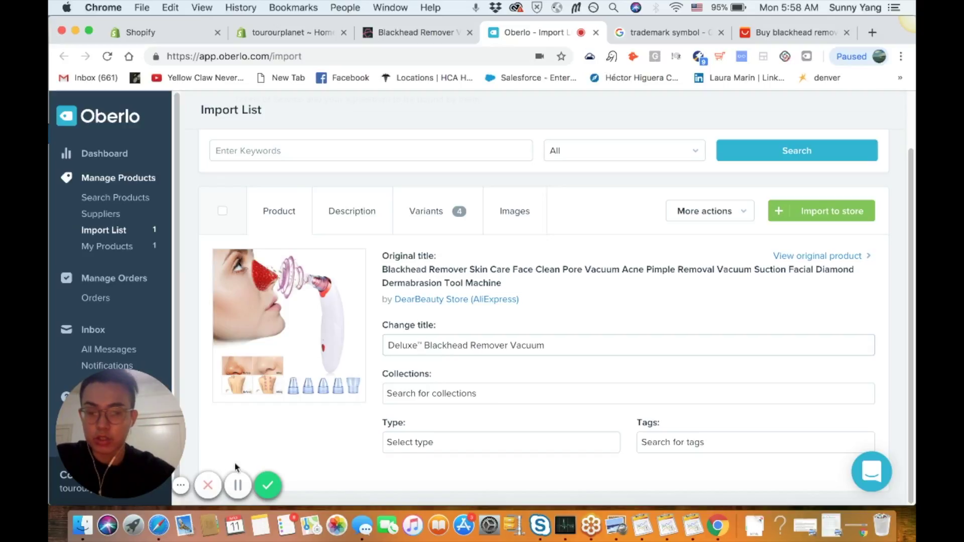
click(427, 346)
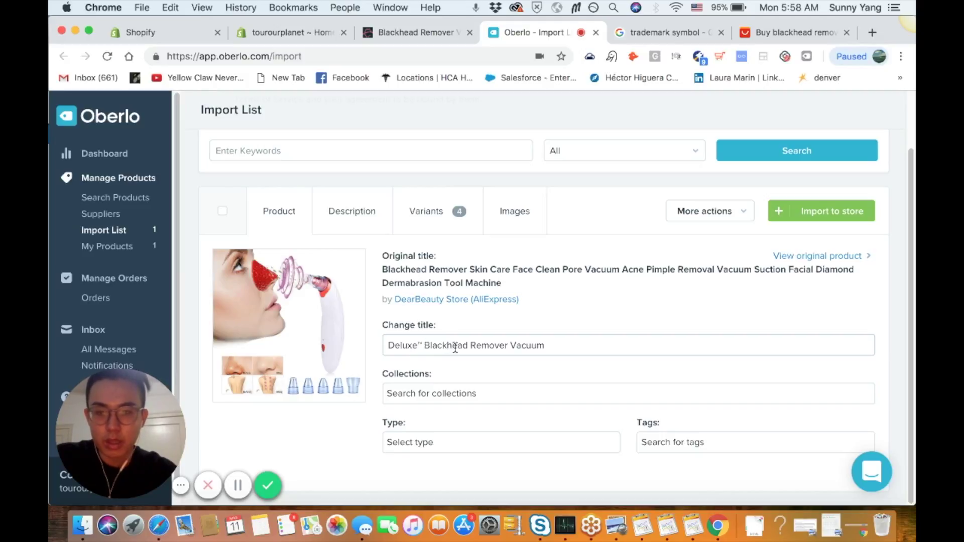
click(541, 347)
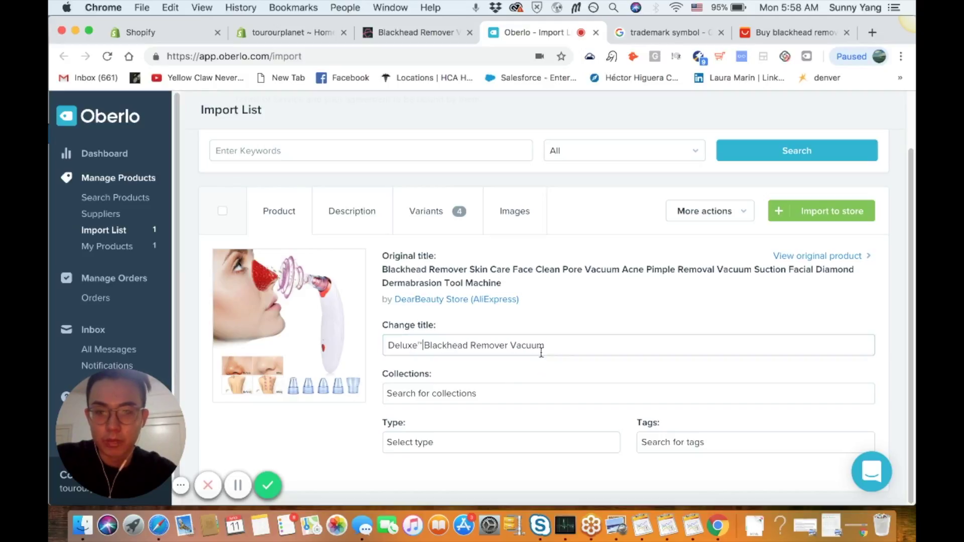
- Check the Collections and Tags options, leaving both empty
click(452, 392)
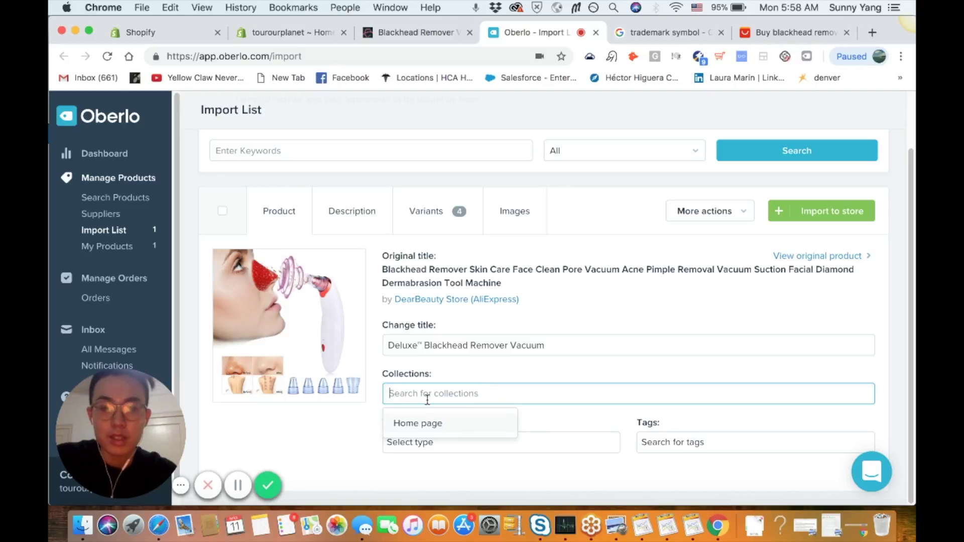
click(362, 449)
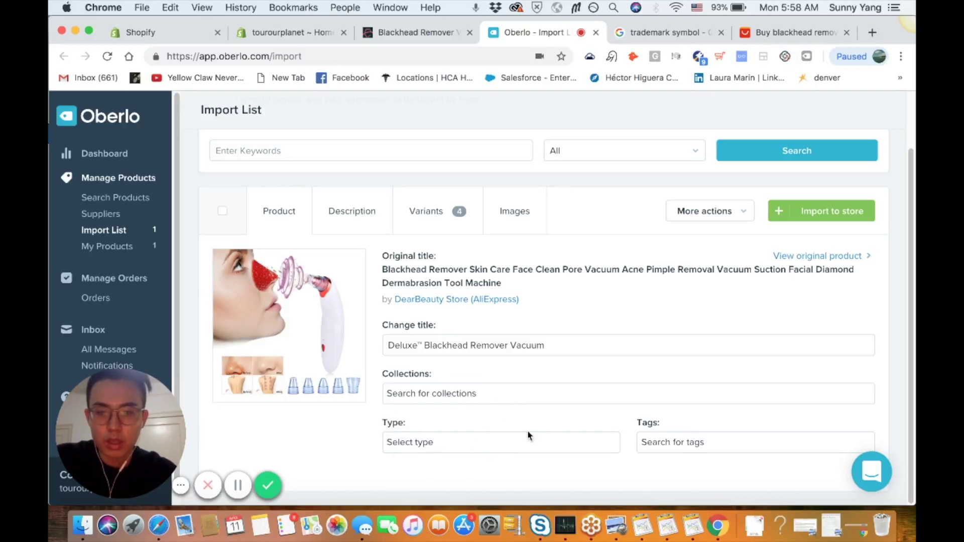
click(655, 438)
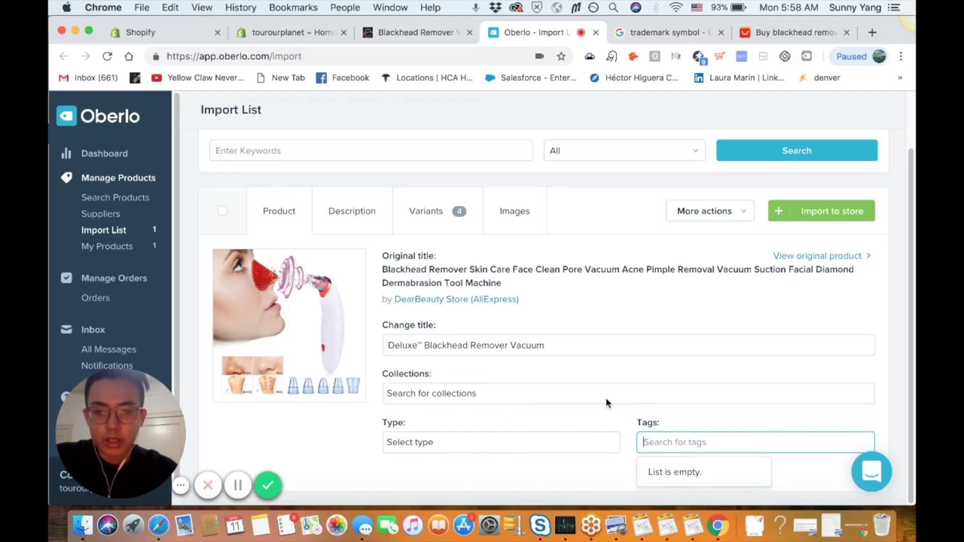
- Delete the supplier's specification text from the product description
click(365, 220)
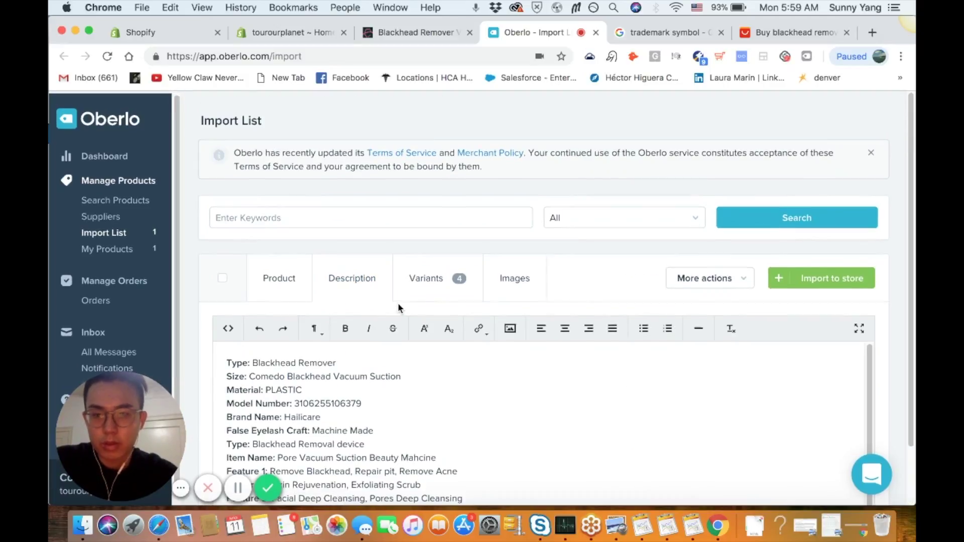
scroll(398, 303, down, 3)
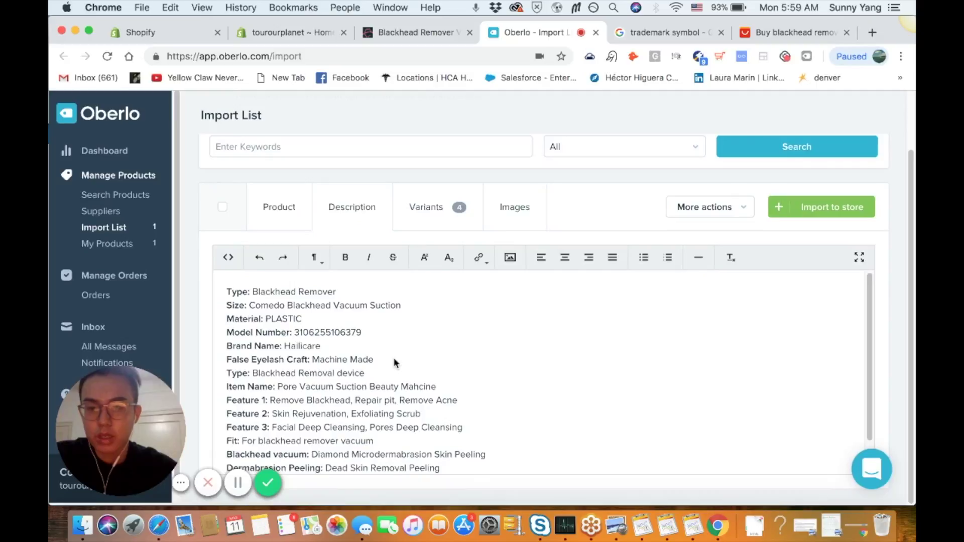
scroll(395, 358, down, 2)
drag(494, 448, 227, 288)
key(BackSpace)
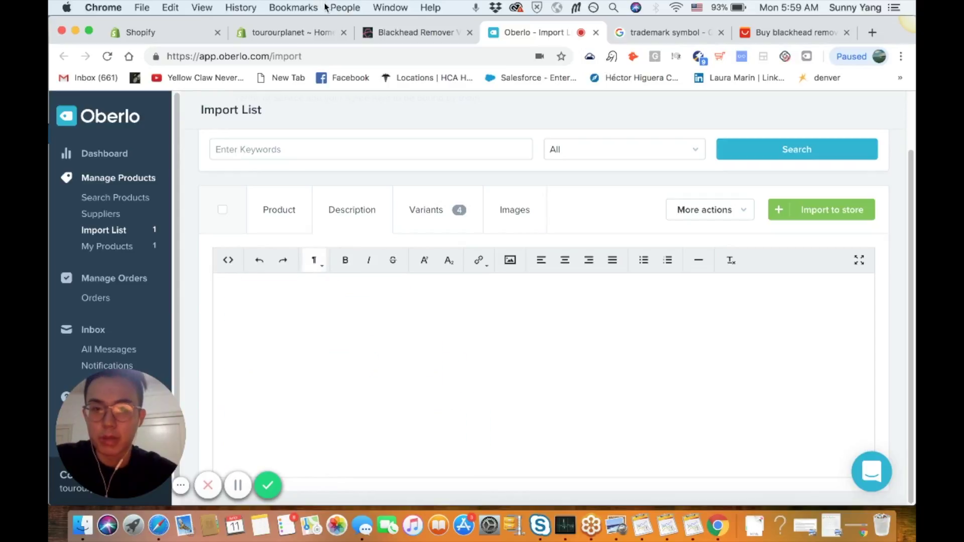
- Copy the two Dropship Spy description paragraphs into the Oberlo description, adding a new line after
click(414, 32)
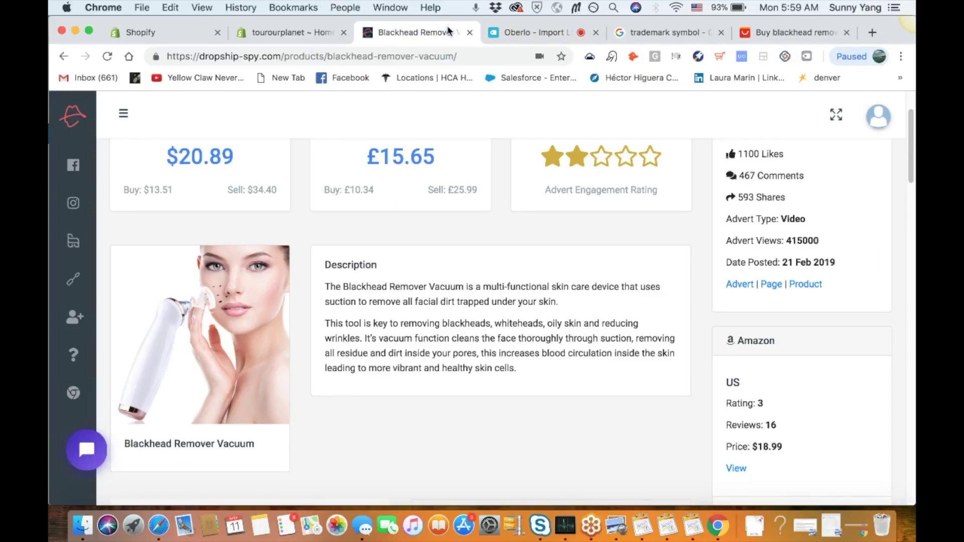
drag(327, 287, 520, 365)
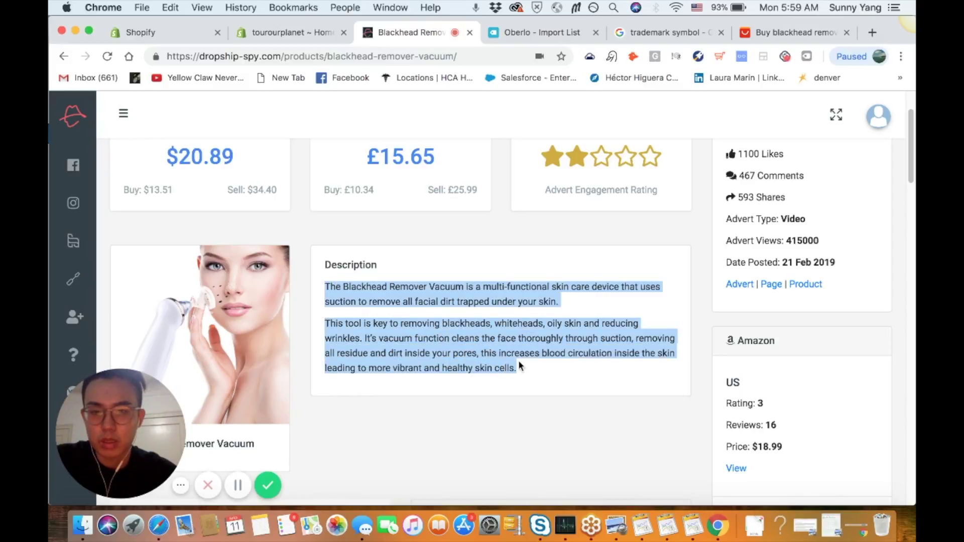
right_click(518, 360)
click(532, 379)
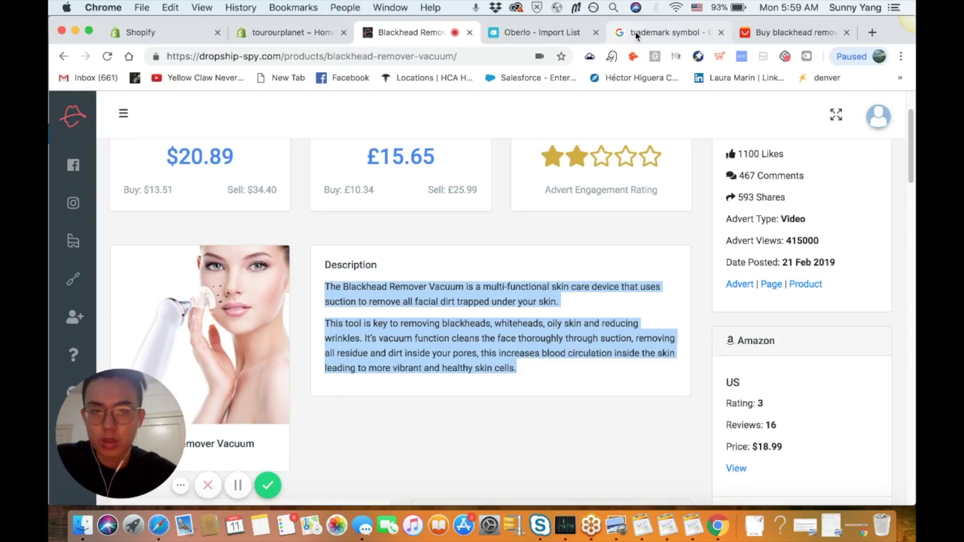
click(566, 30)
right_click(378, 383)
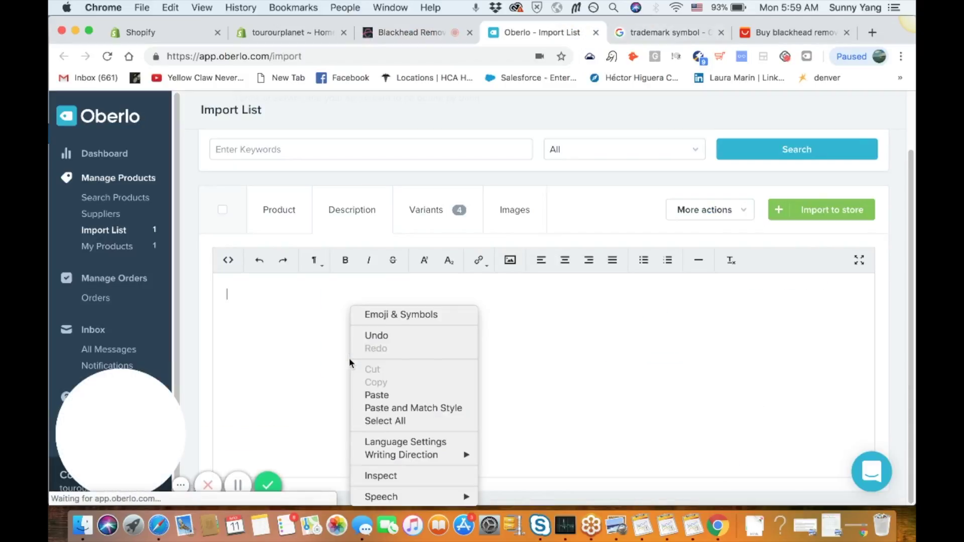
click(384, 397)
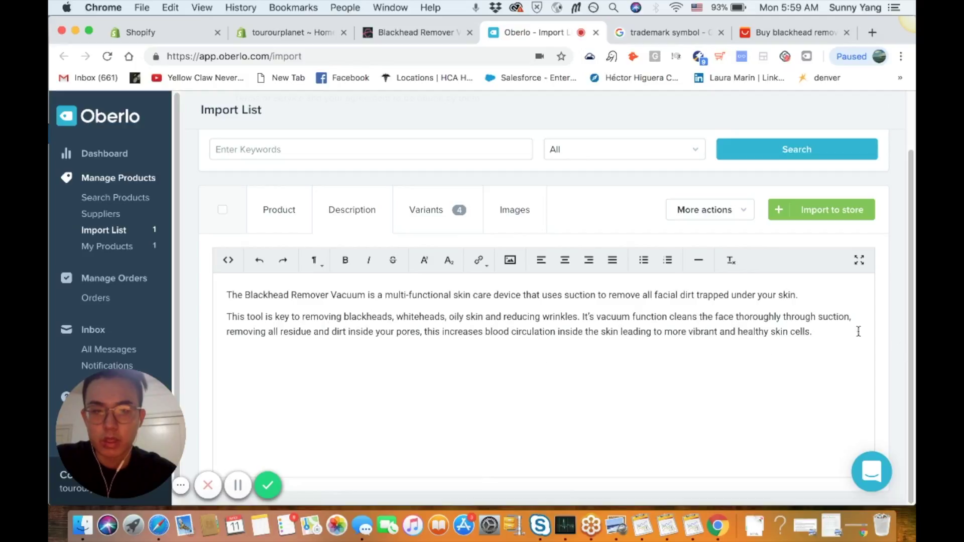
key(Return)
key(Return)
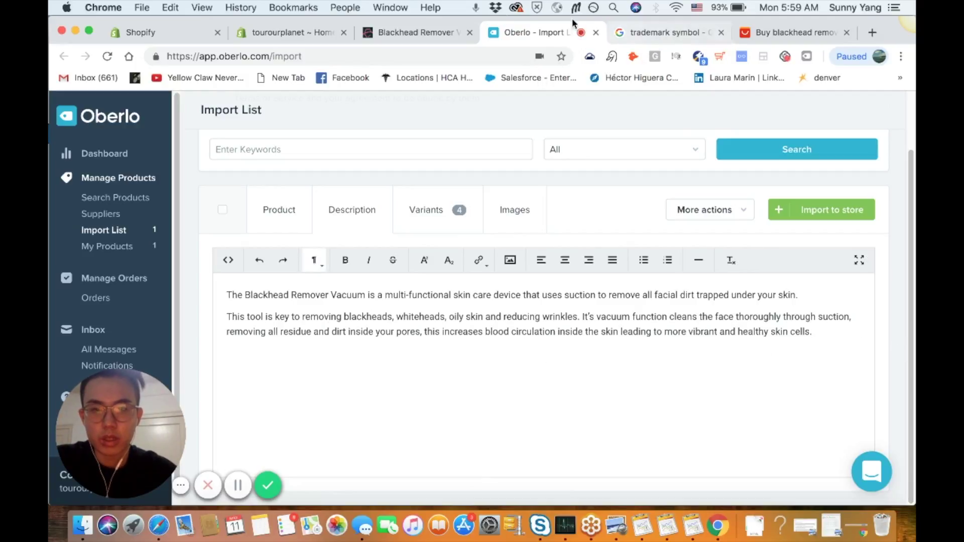
click(387, 30)
- Open the competitor's Beautified Glow Facebook advert from Dropship Spy and scroll through the post
right_click(214, 291)
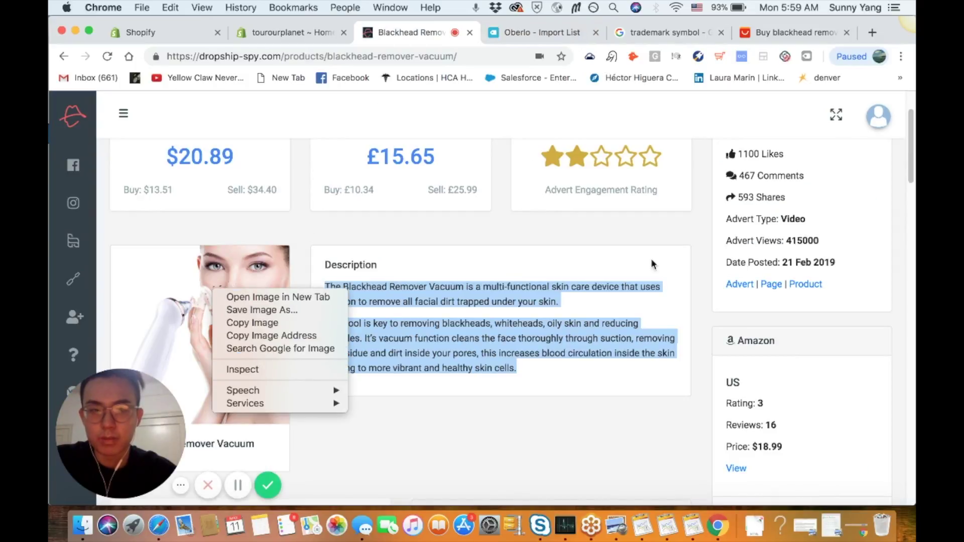
click(739, 282)
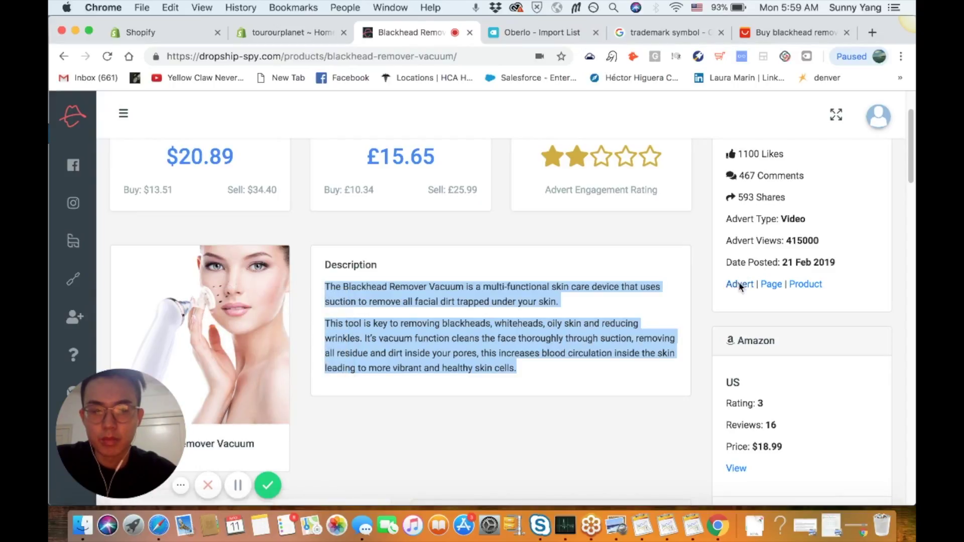
click(739, 283)
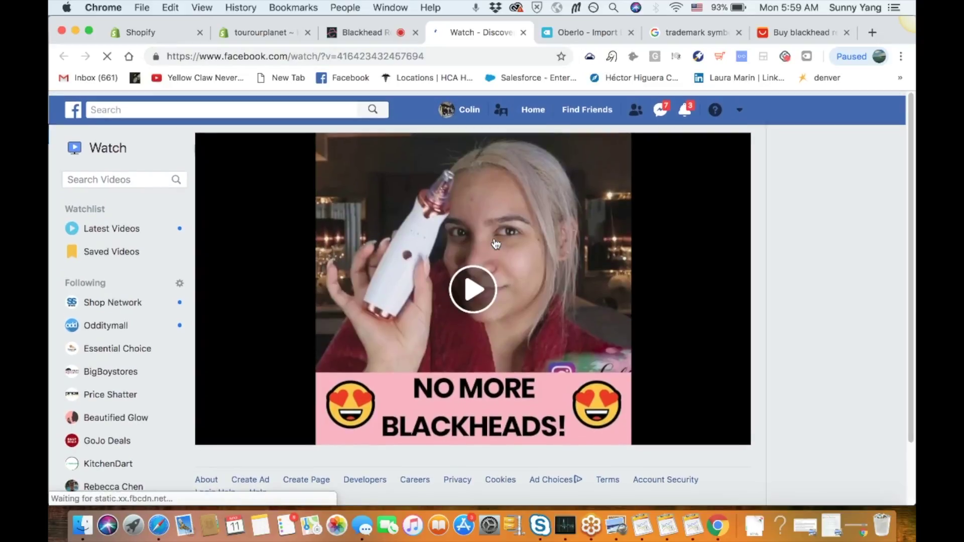
scroll(497, 245, down, 3)
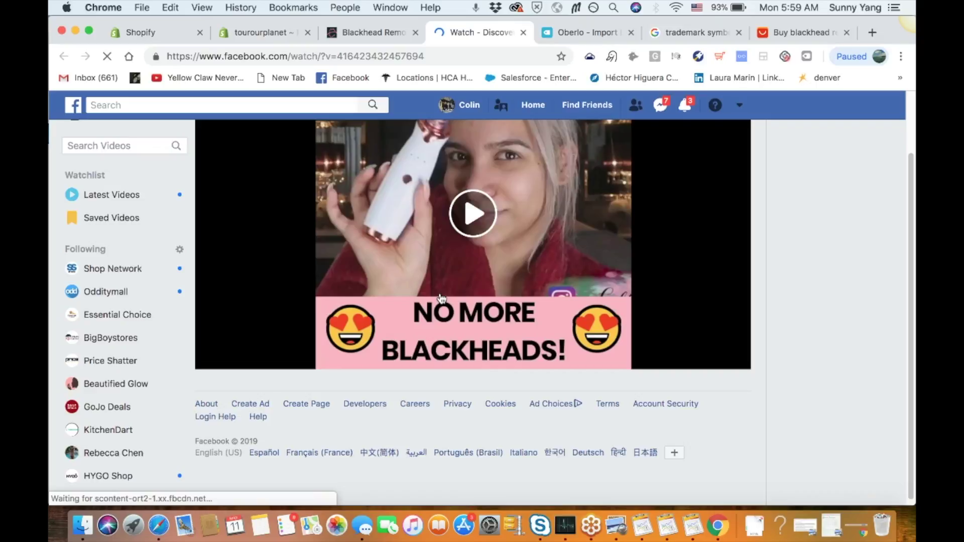
scroll(392, 382, down, 3)
scroll(391, 383, down, 1)
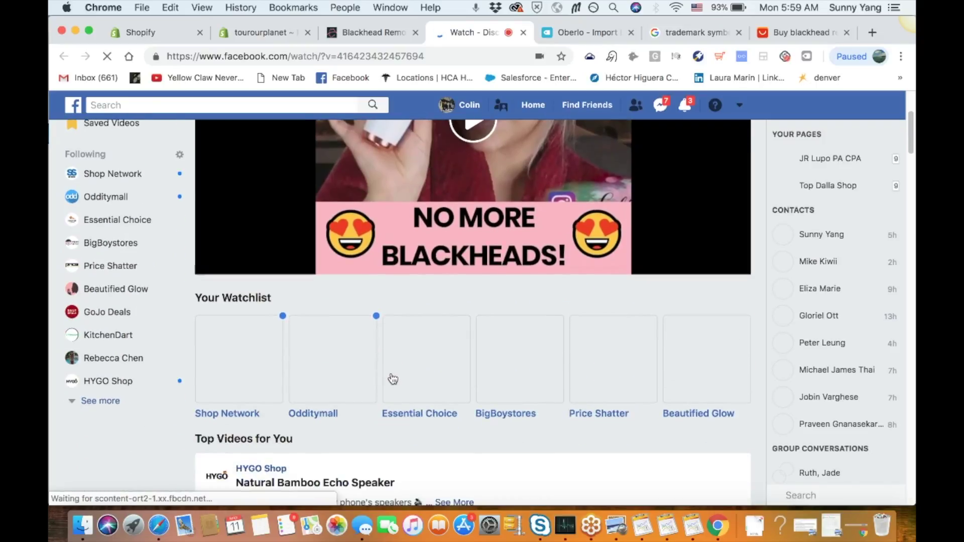
scroll(393, 379, up, 5)
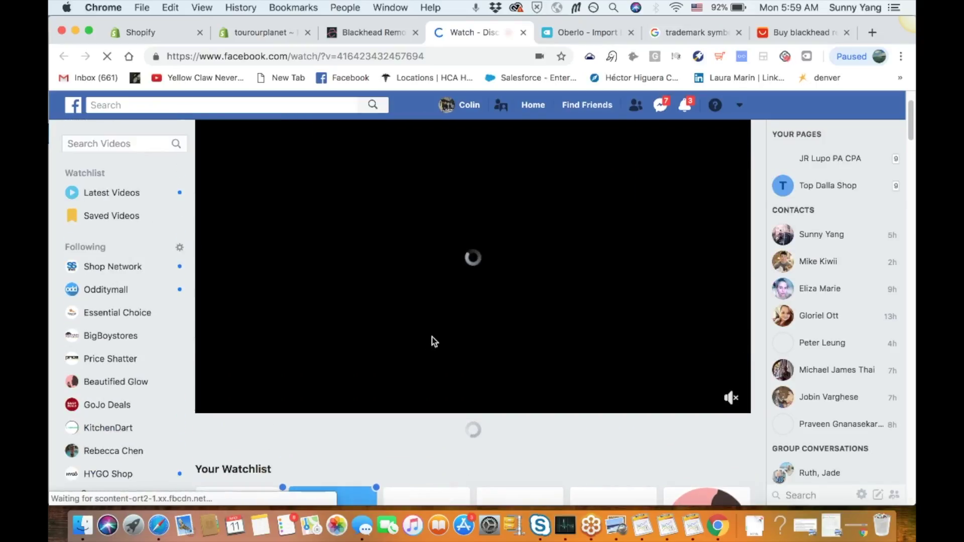
scroll(459, 327, up, 2)
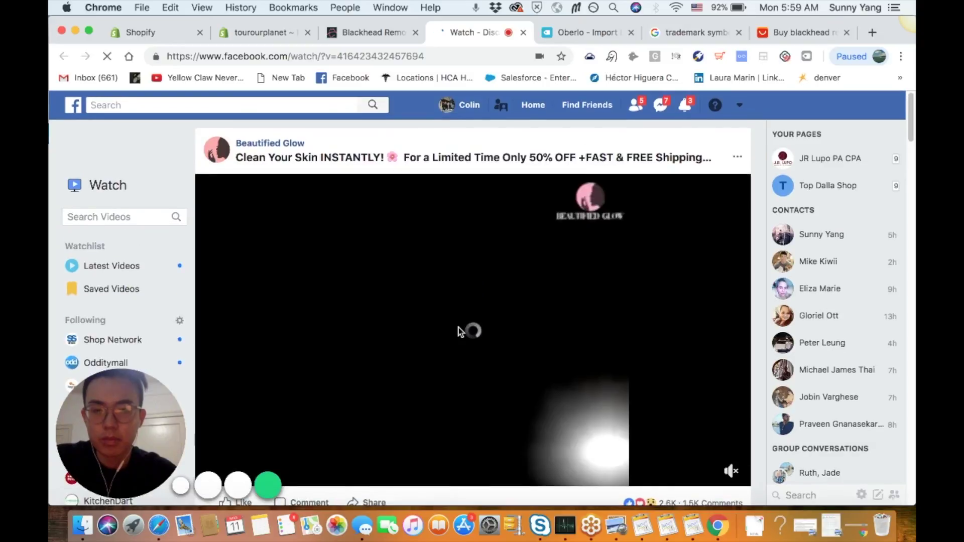
scroll(460, 332, down, 1)
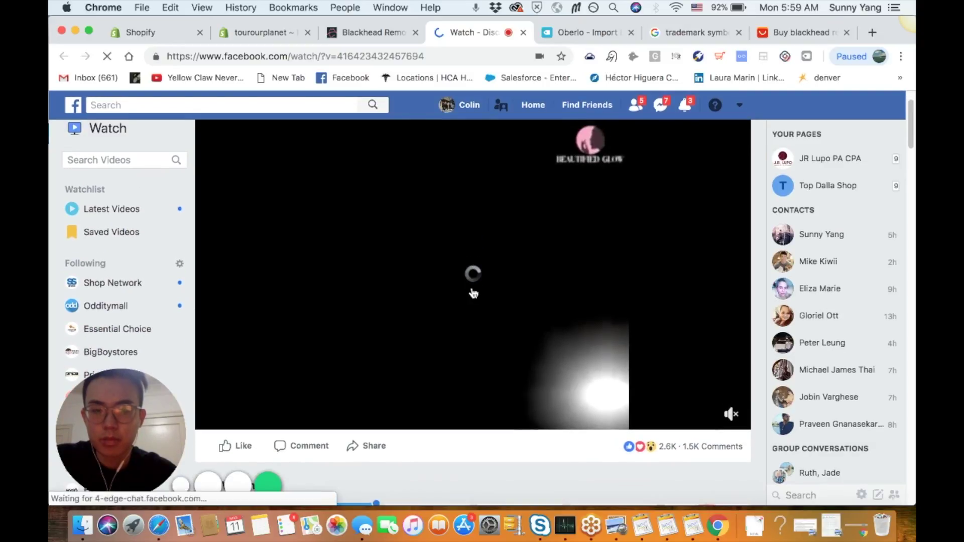
scroll(485, 292, up, 2)
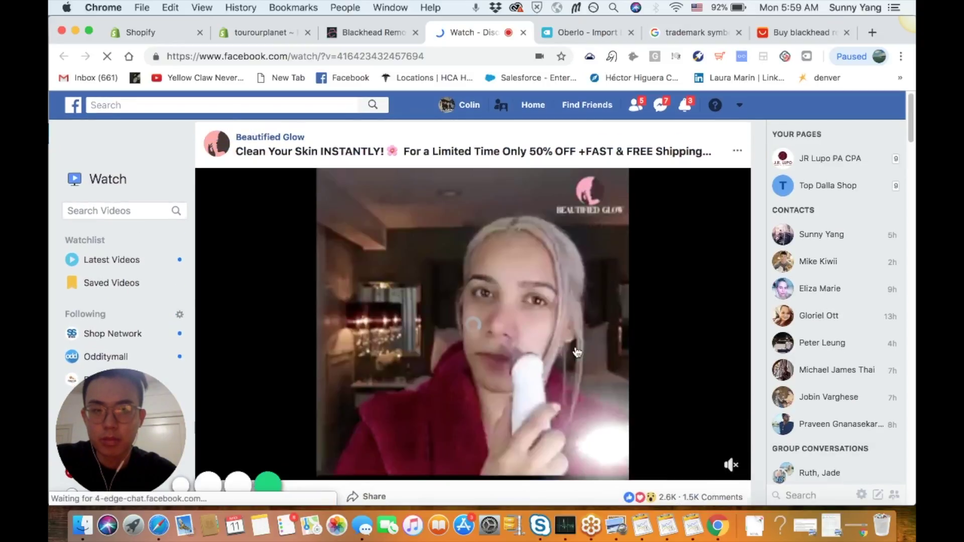
scroll(628, 387, down, 3)
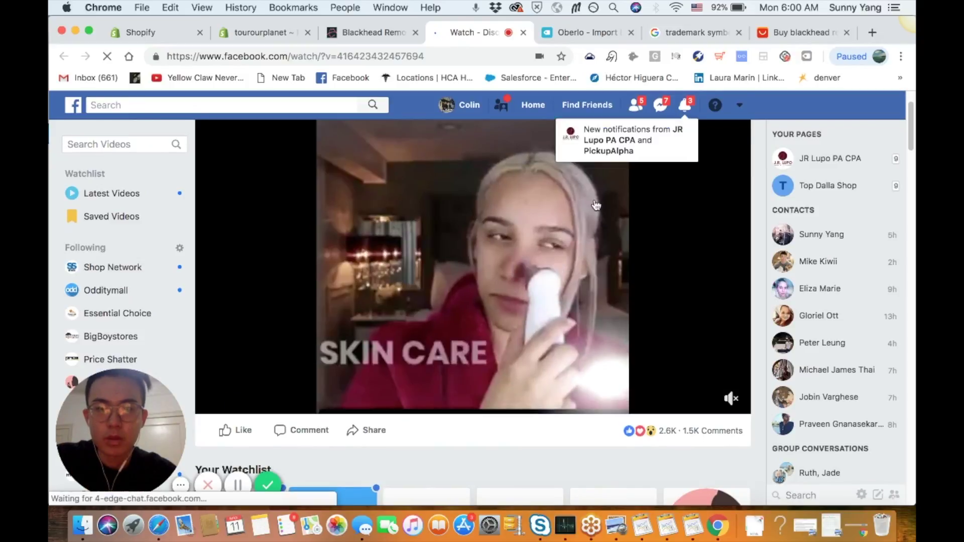
scroll(596, 205, down, 3)
scroll(564, 182, up, 5)
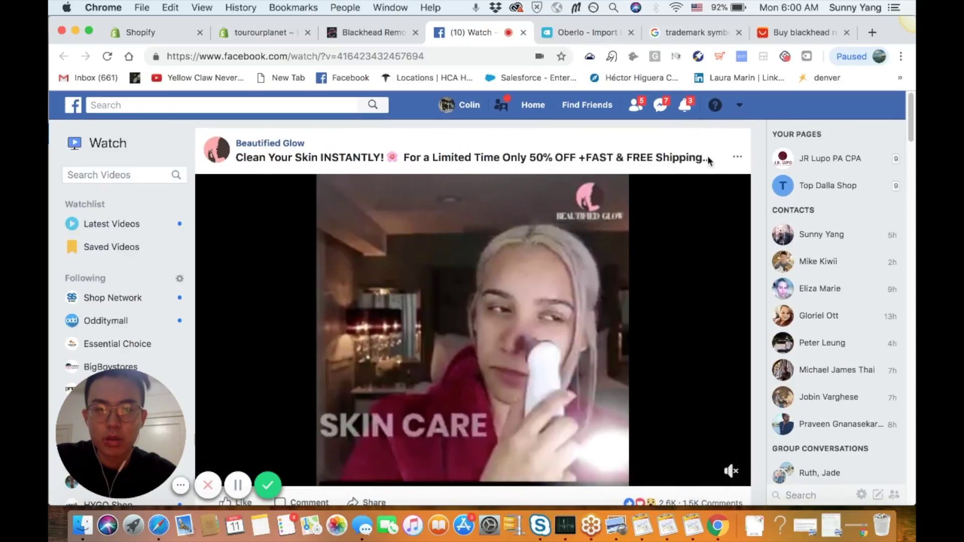
- Expand the advert's comments to reveal the BG Vacuum Pro discount-code link card
double_click(640, 157)
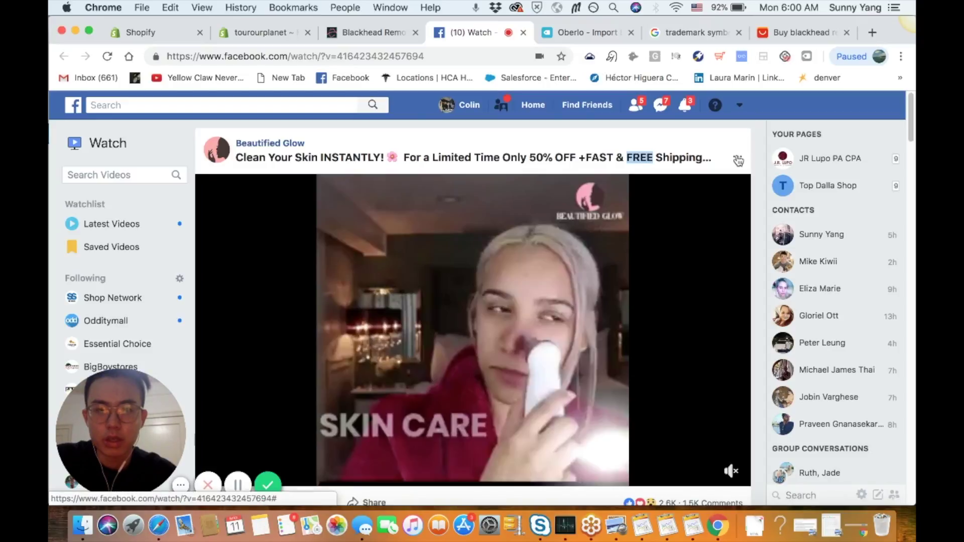
click(739, 160)
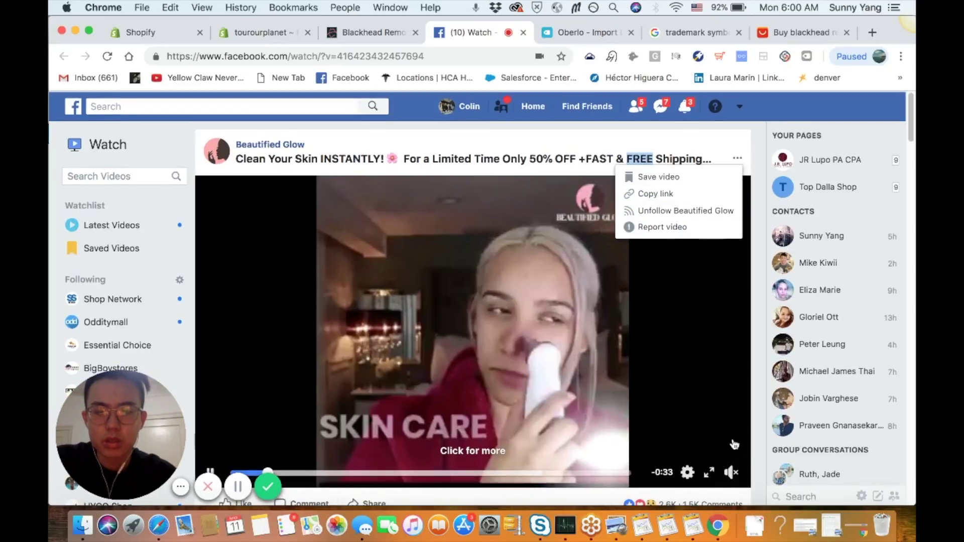
scroll(716, 419, down, 3)
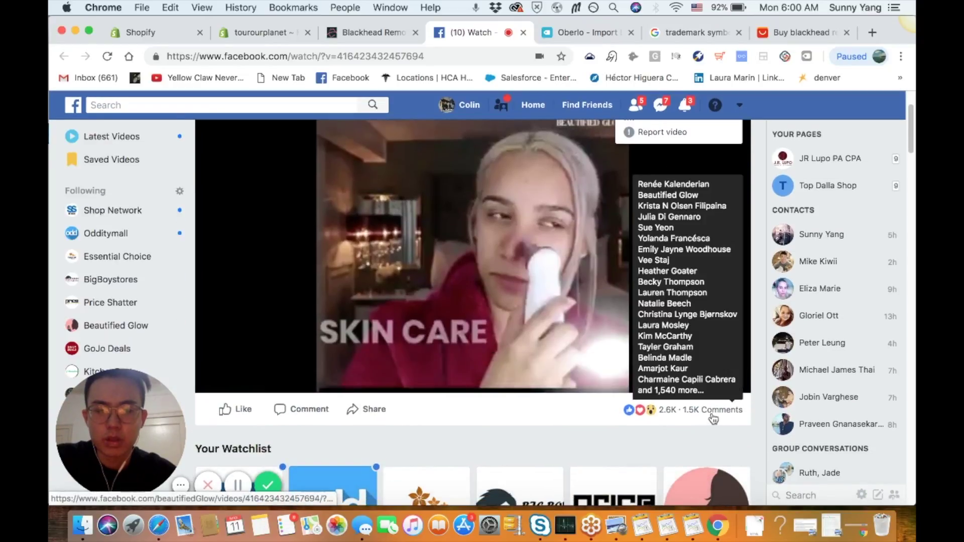
click(713, 410)
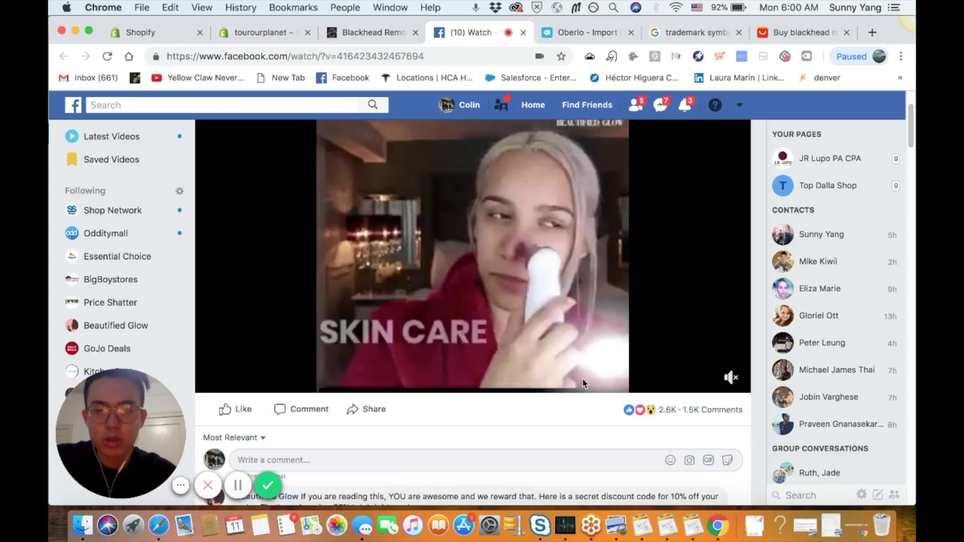
scroll(559, 394, down, 2)
scroll(552, 382, down, 3)
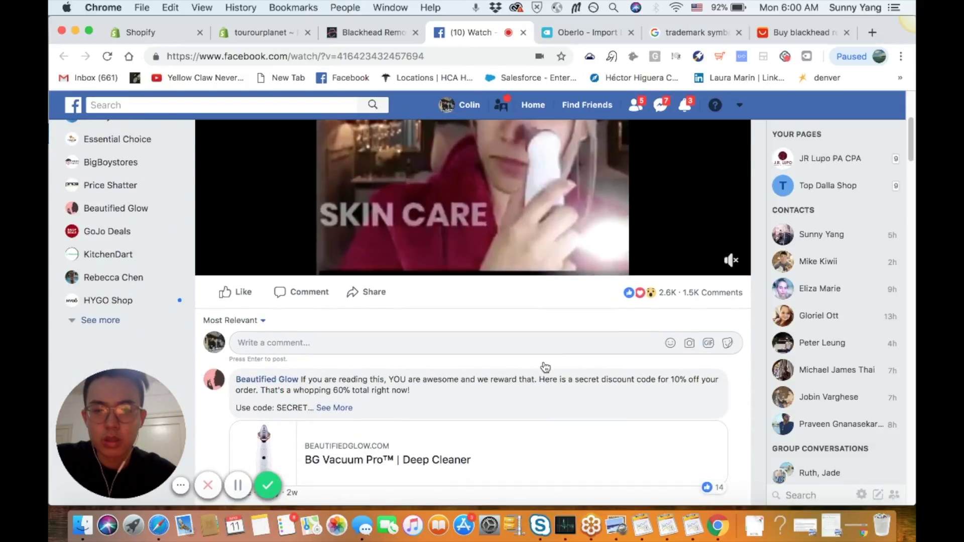
- Open the advert's BG Vacuum Pro product link in a new tab and close the Facebook Watch tab
click(402, 437)
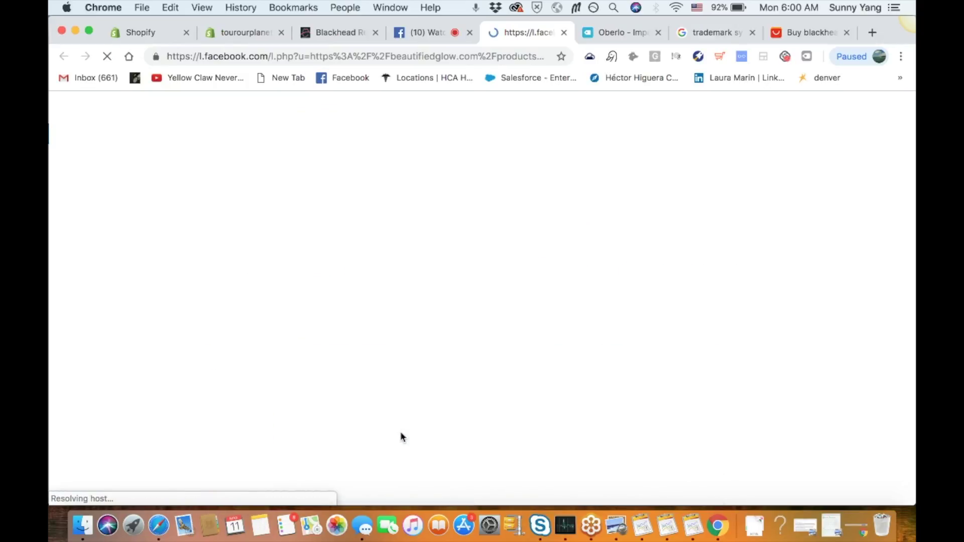
click(456, 33)
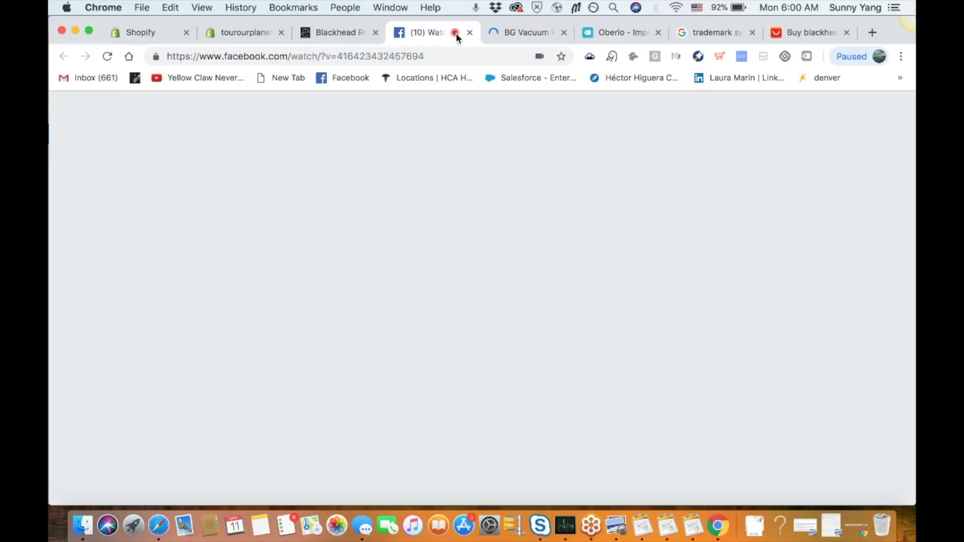
click(503, 31)
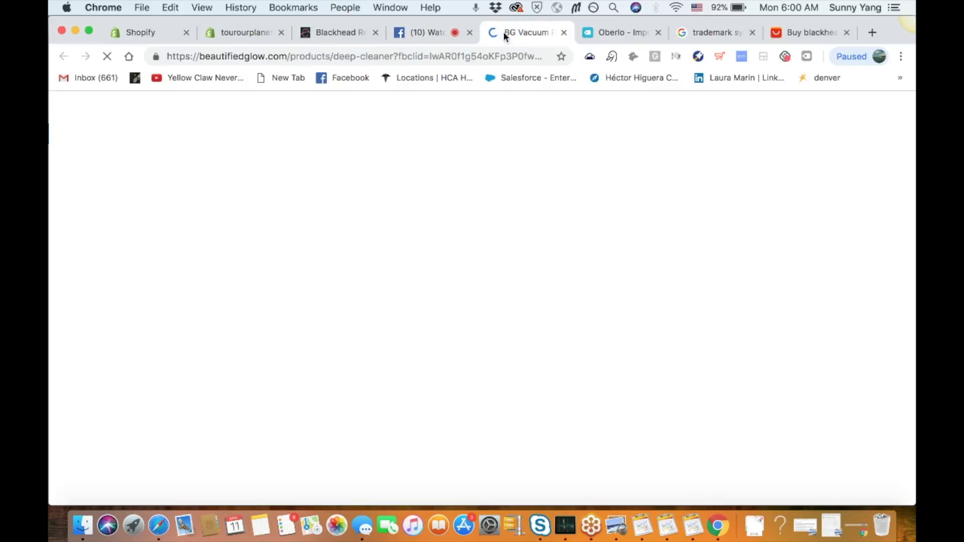
click(442, 33)
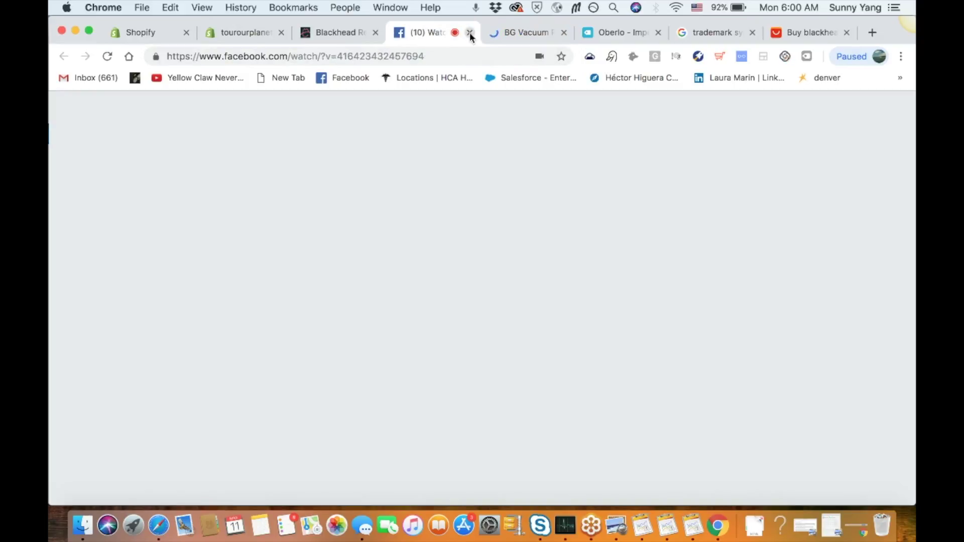
click(469, 32)
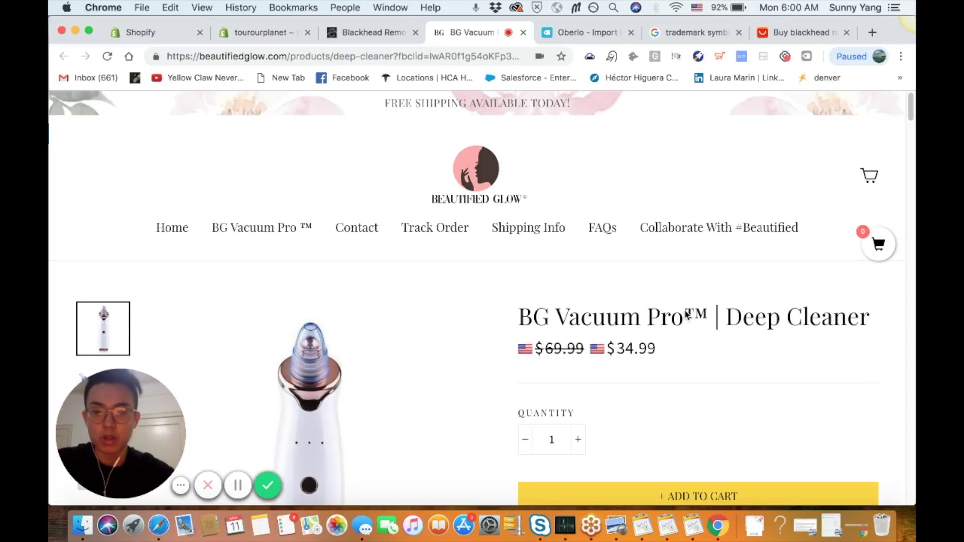
- Scroll through the BG Vacuum Pro™ | Deep Cleaner page, priced $34.99 down from $69.99
scroll(698, 308, down, 1)
scroll(696, 302, down, 2)
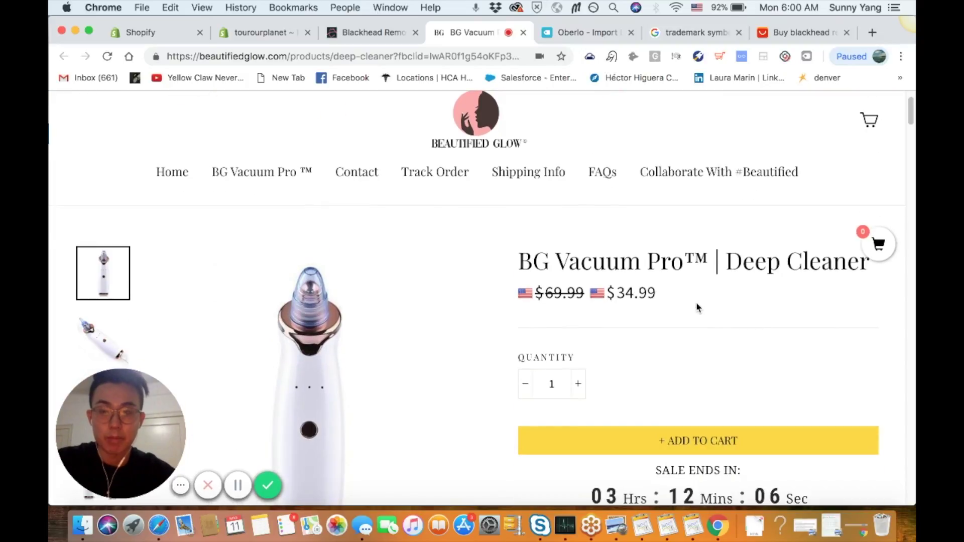
scroll(624, 236, down, 3)
scroll(623, 238, down, 2)
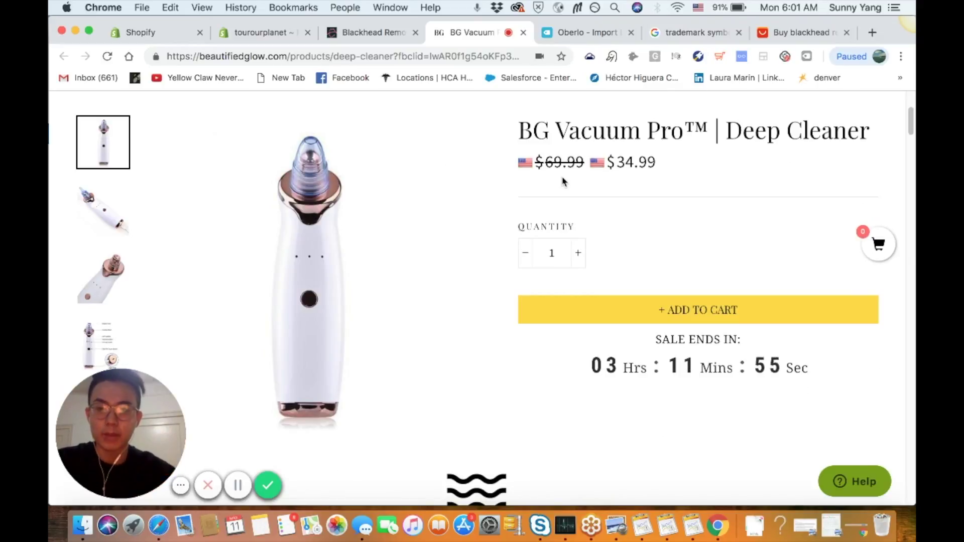
scroll(618, 161, down, 3)
scroll(621, 156, up, 2)
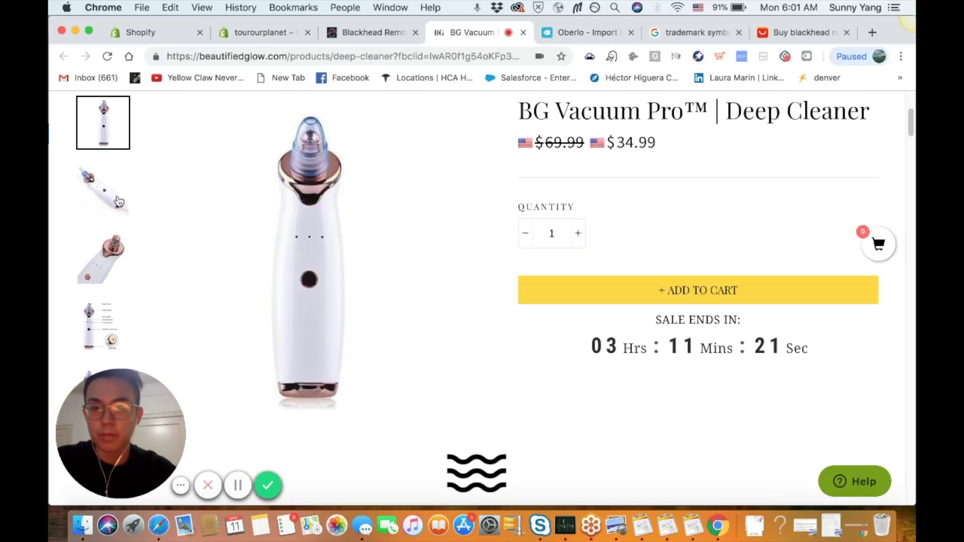
scroll(267, 260, down, 1)
scroll(267, 261, up, 1)
scroll(267, 260, down, 3)
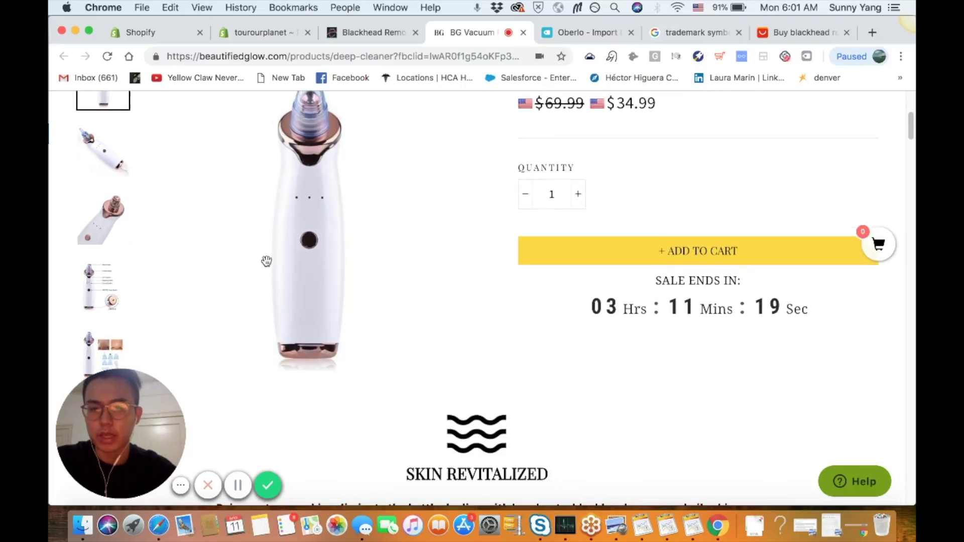
scroll(266, 260, up, 3)
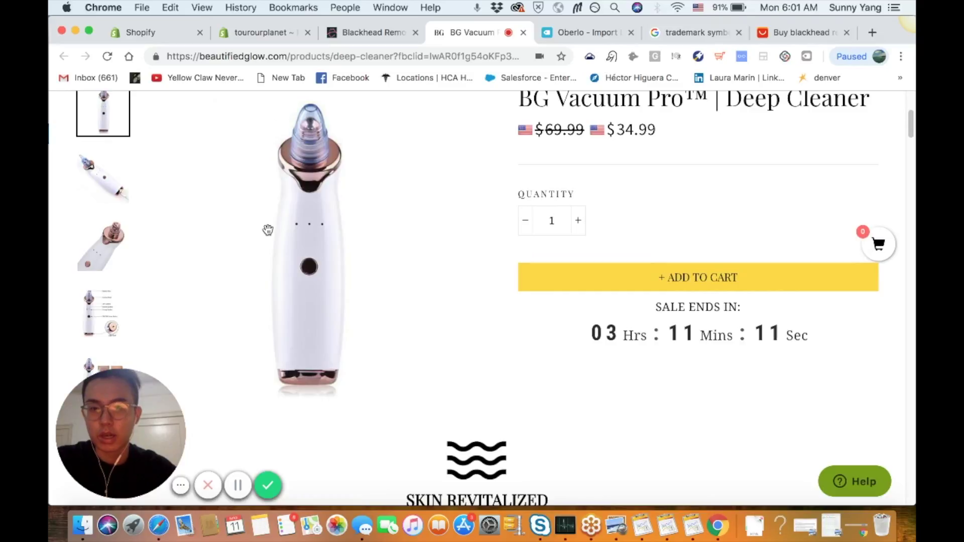
scroll(268, 230, down, 2)
scroll(268, 231, up, 3)
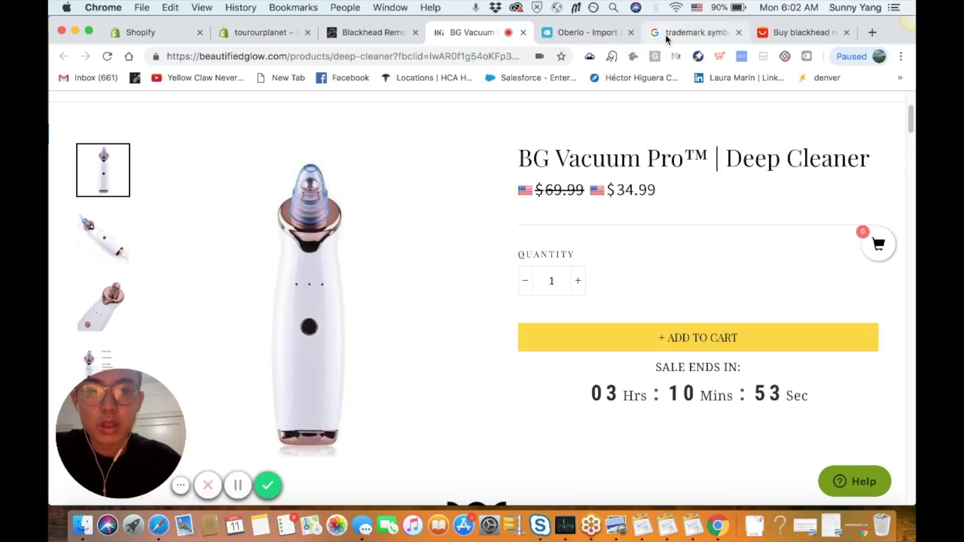
- Replace the trademark-symbol search with a Google search for 'how to screenshot on mac'
key(ctrl+Tab)
key(ctrl+Tab)
key(slash)
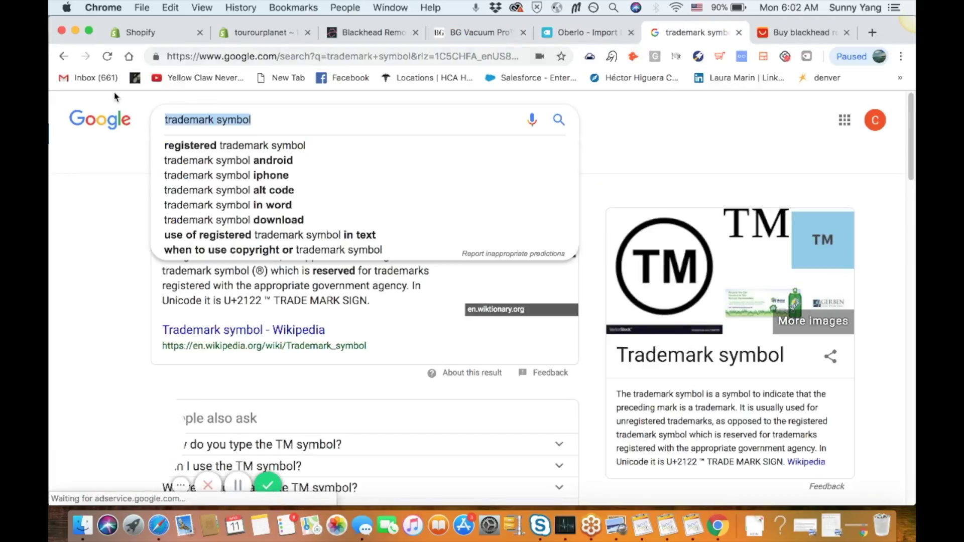
key(BackSpace)
text(how to)
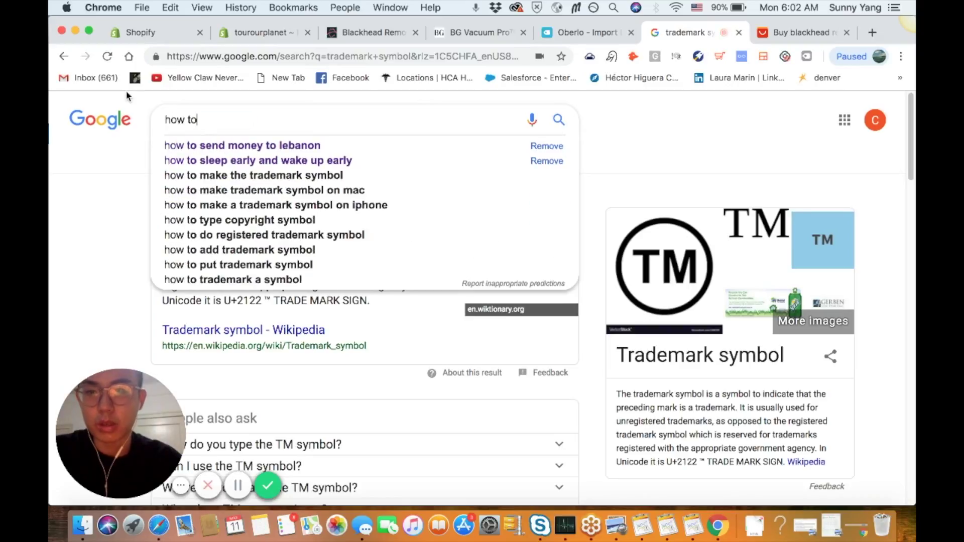
text( screen)
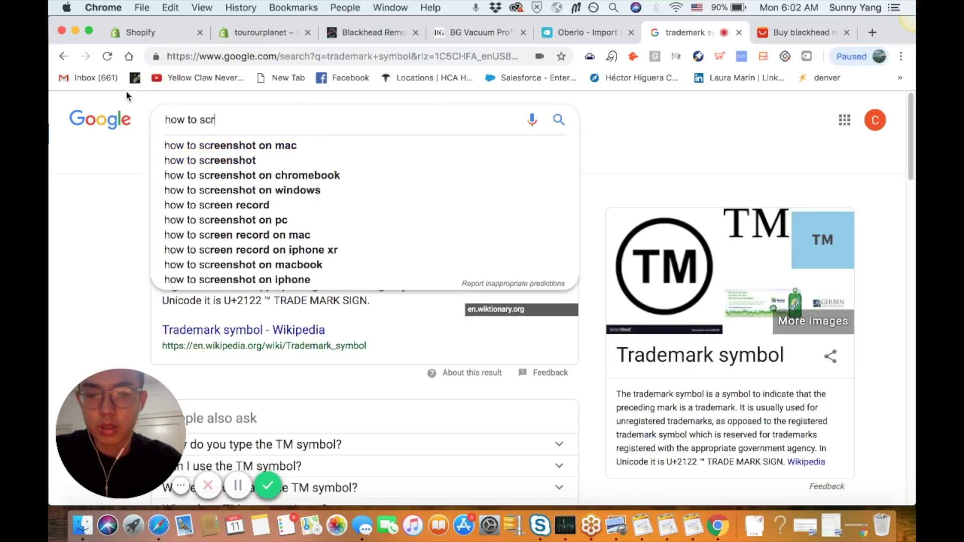
click(214, 146)
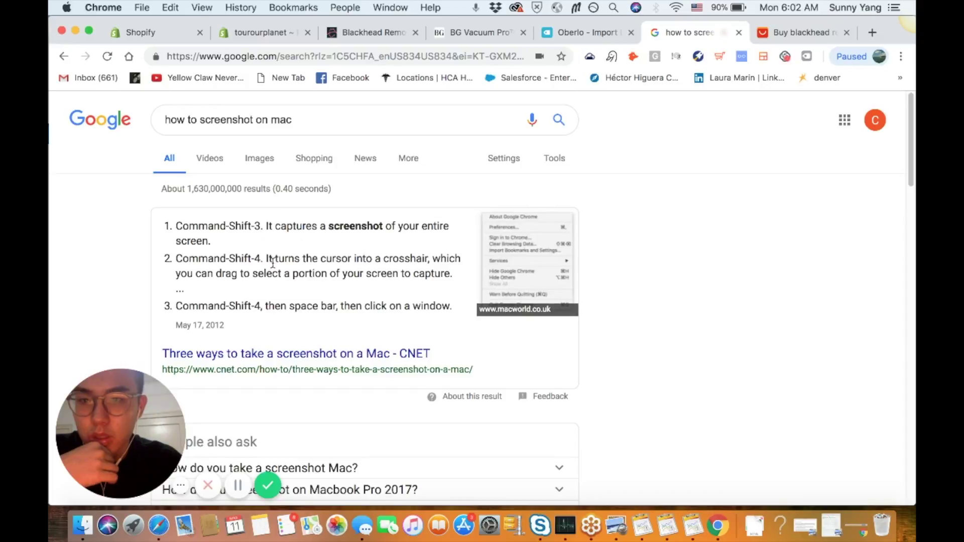
- Read the expanded 'How do you take a screenshot Mac?' answer, then return to the BG Vacuum Pro tab
scroll(273, 262, down, 5)
click(294, 371)
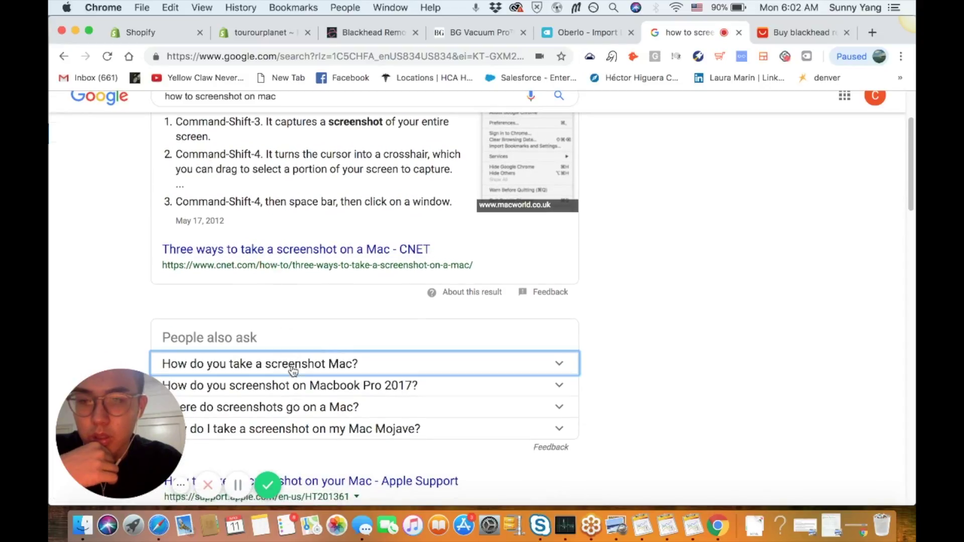
scroll(356, 332, down, 2)
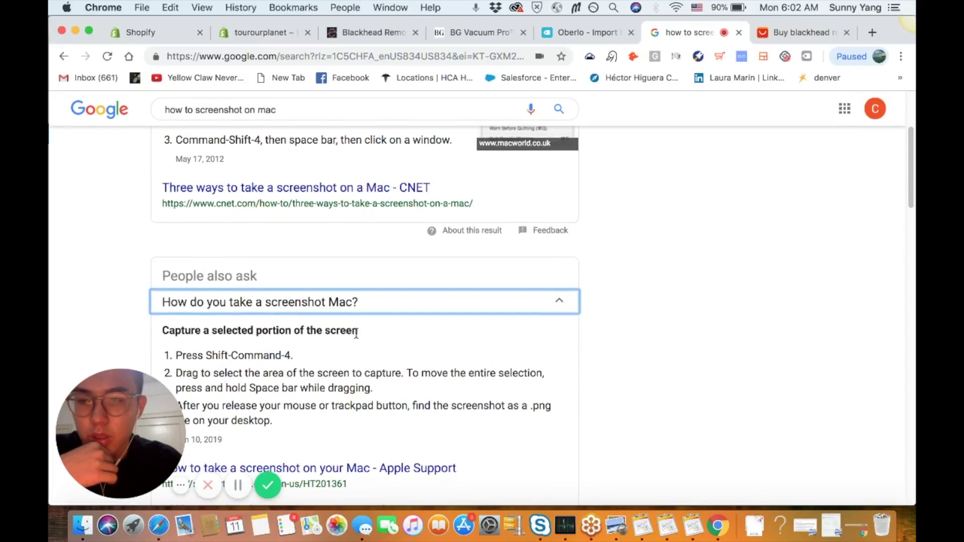
scroll(357, 334, up, 4)
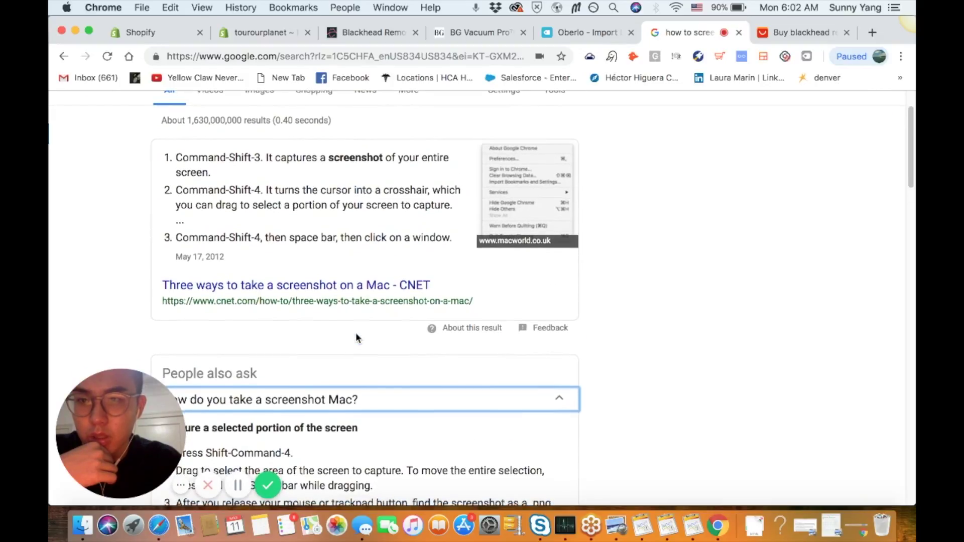
scroll(358, 338, down, 3)
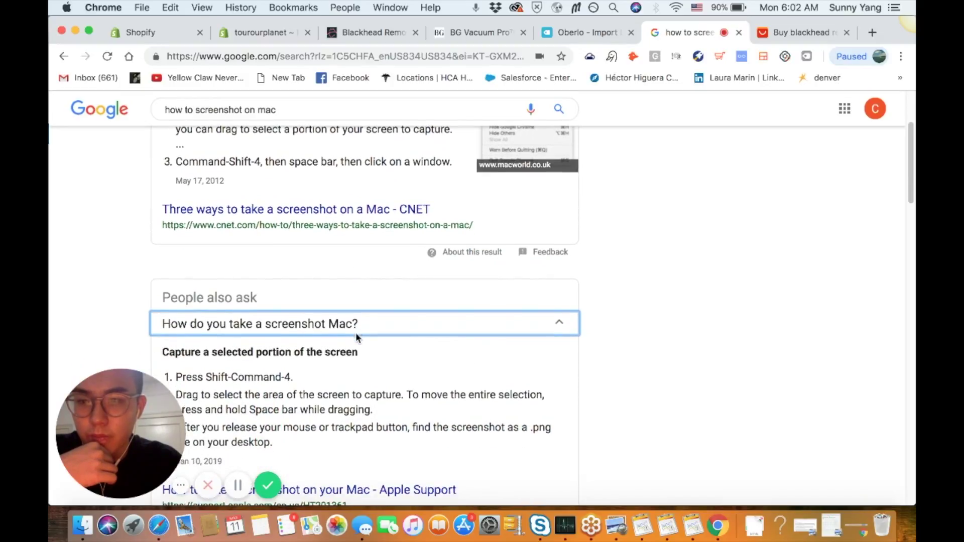
click(495, 41)
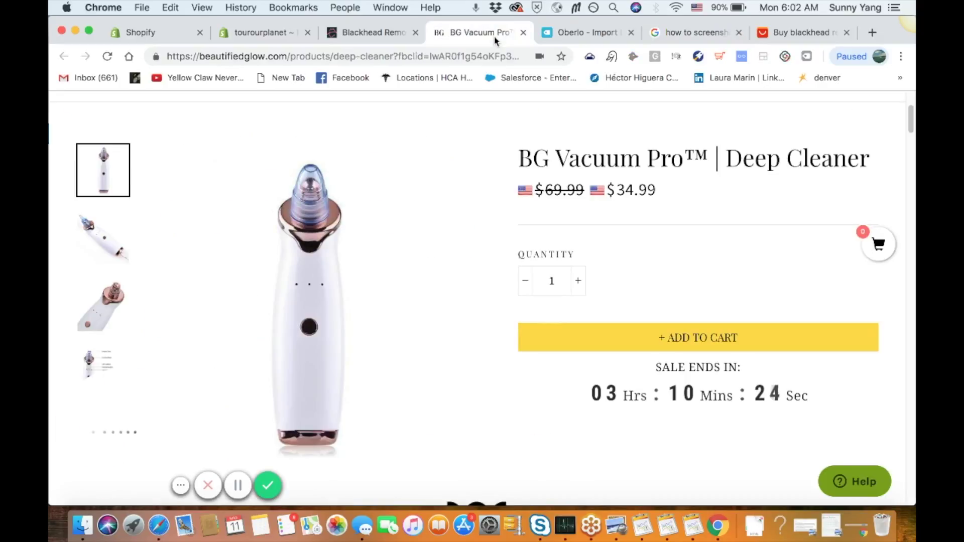
scroll(491, 186, up, 1)
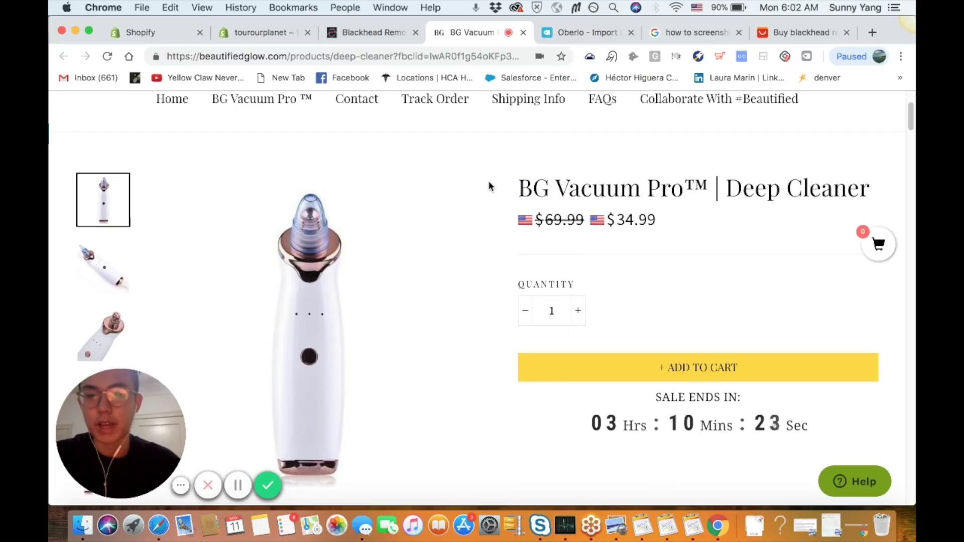
scroll(491, 186, down, 1)
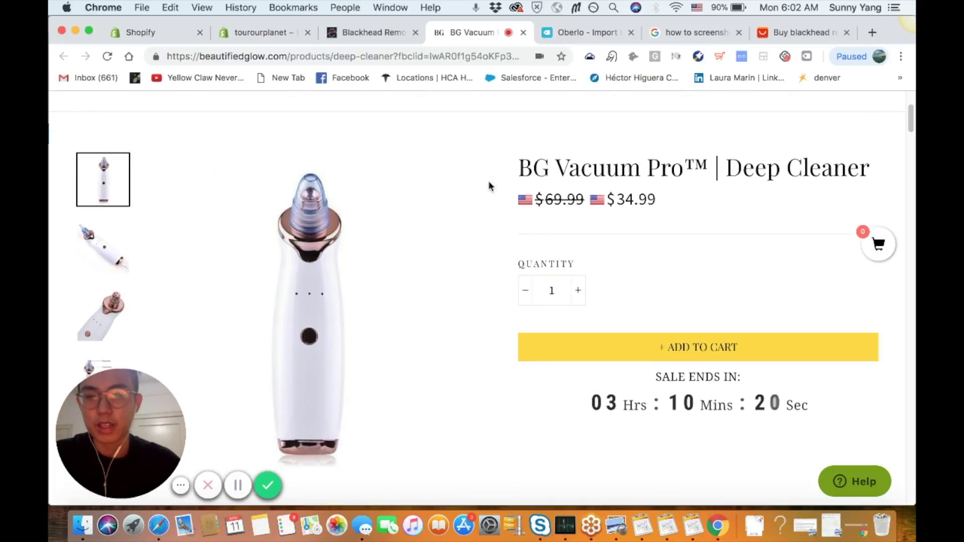
scroll(490, 187, down, 1)
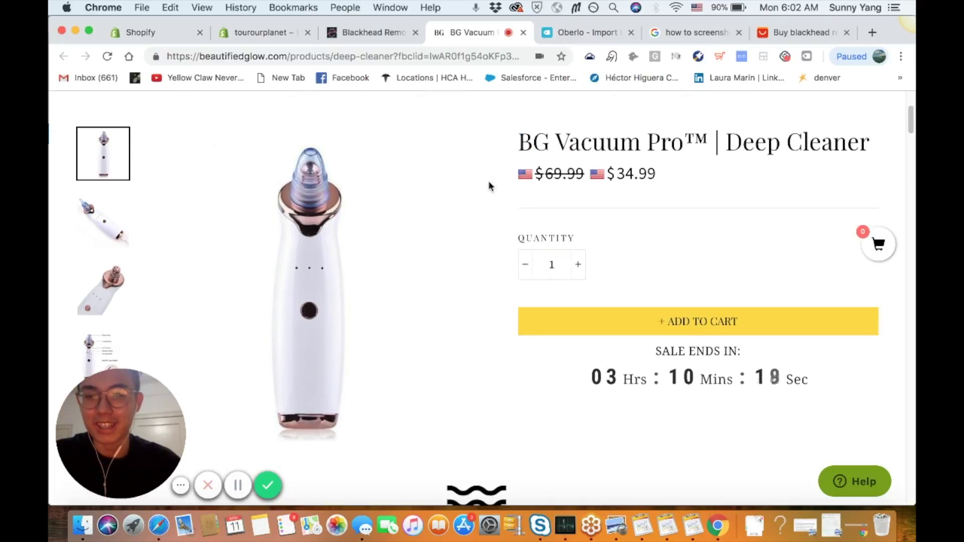
key(super+shift+4)
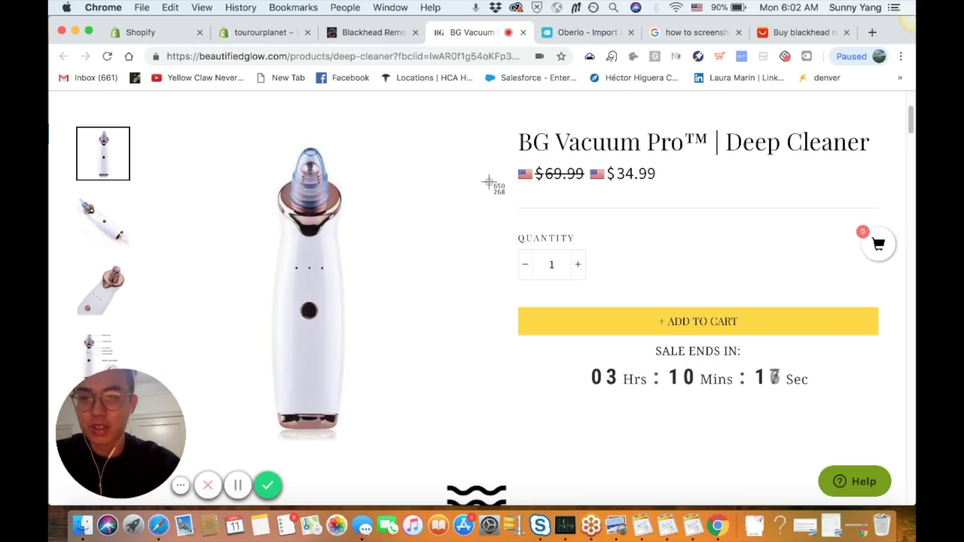
key(Escape)
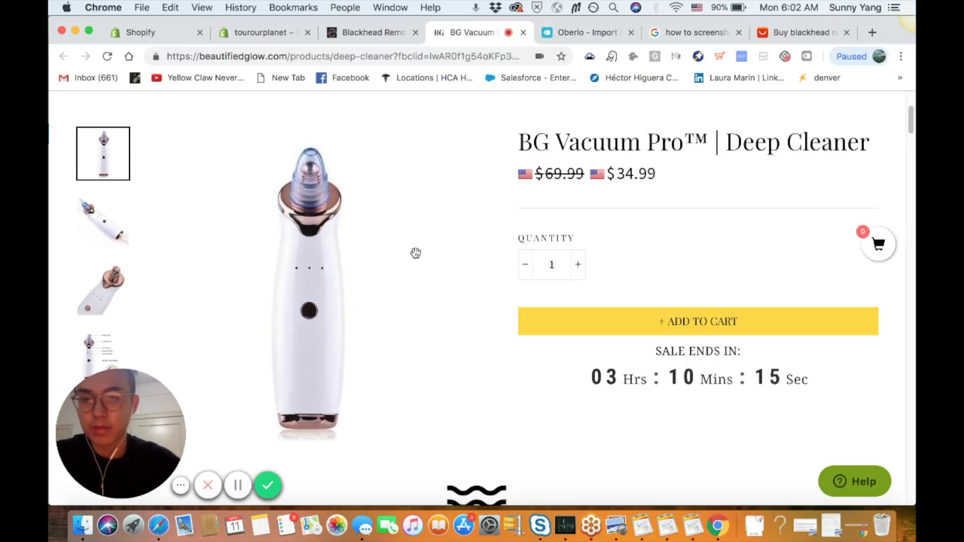
scroll(415, 254, down, 5)
scroll(416, 253, up, 1)
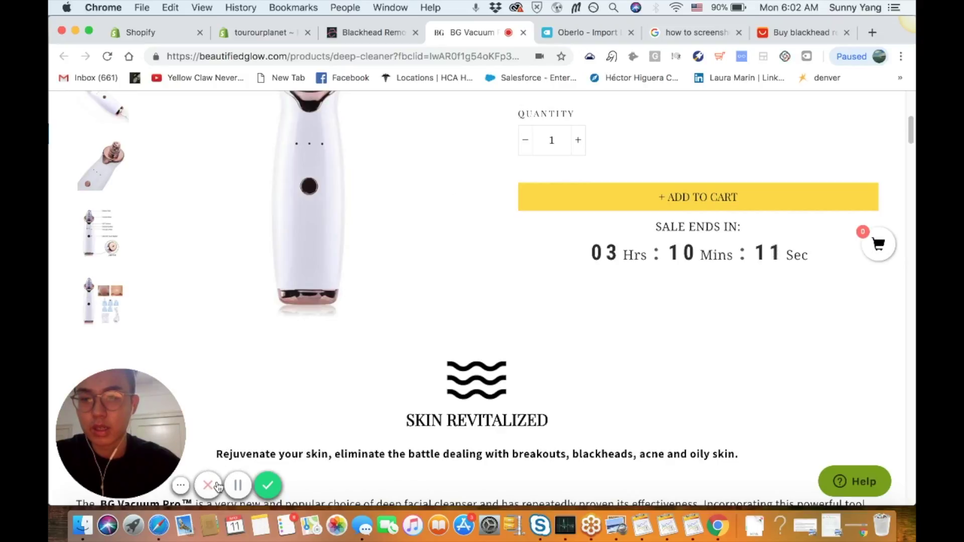
click(181, 486)
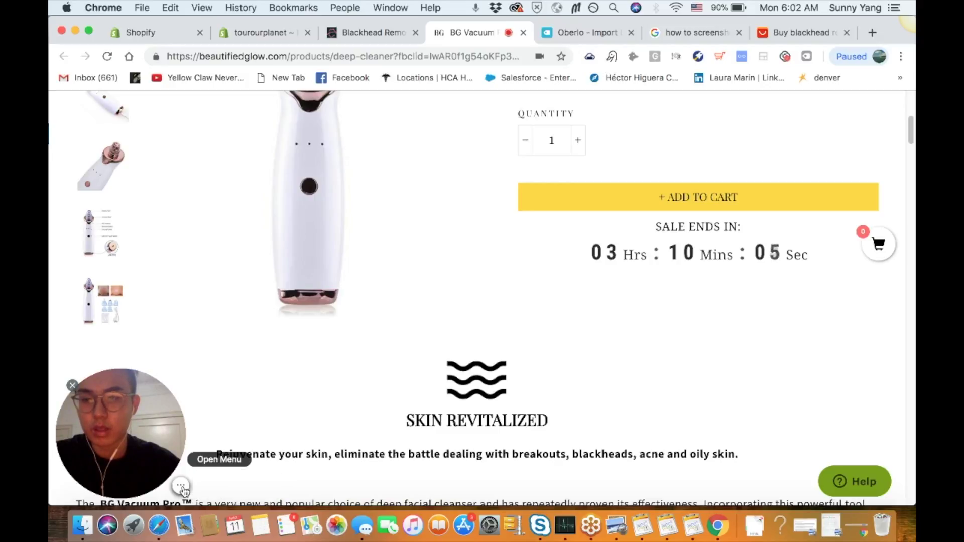
click(181, 486)
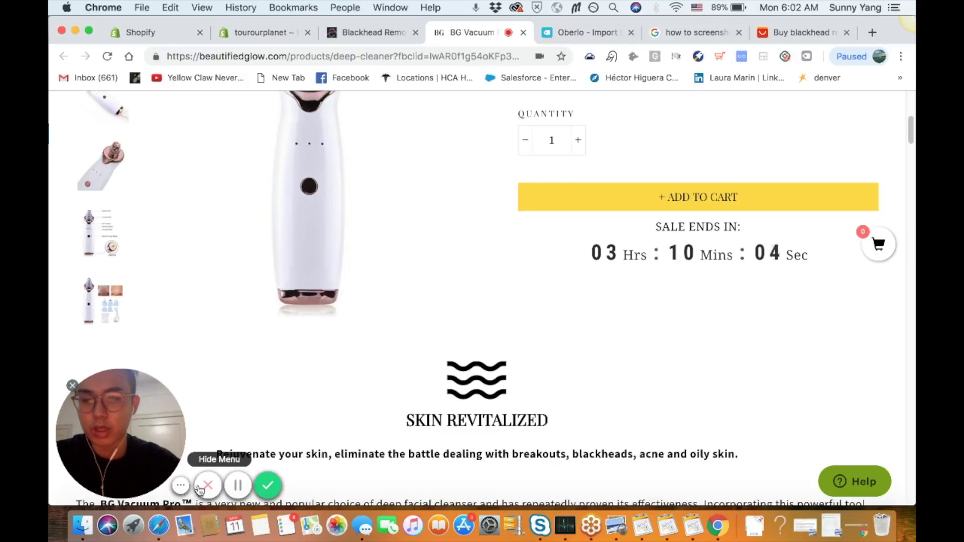
click(72, 387)
scroll(214, 342, down, 1)
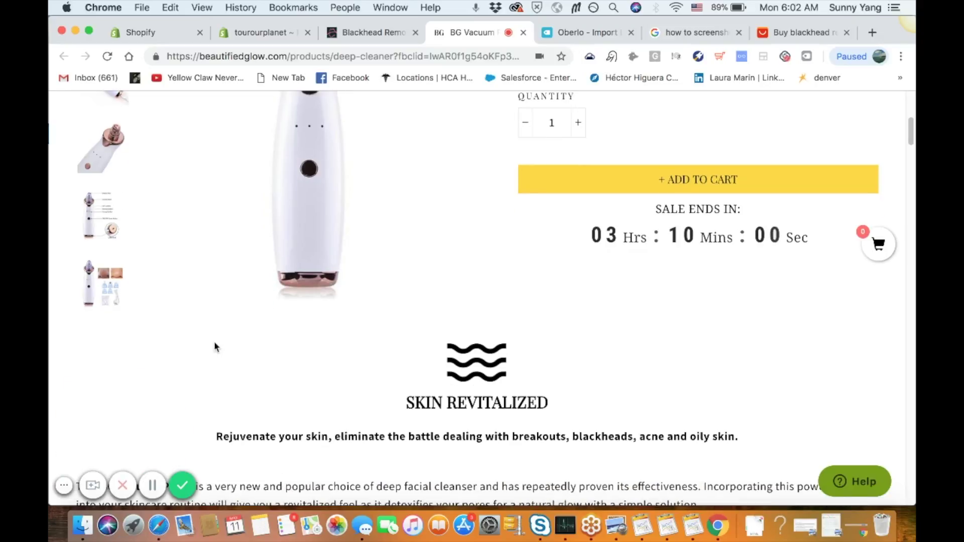
scroll(214, 341, up, 3)
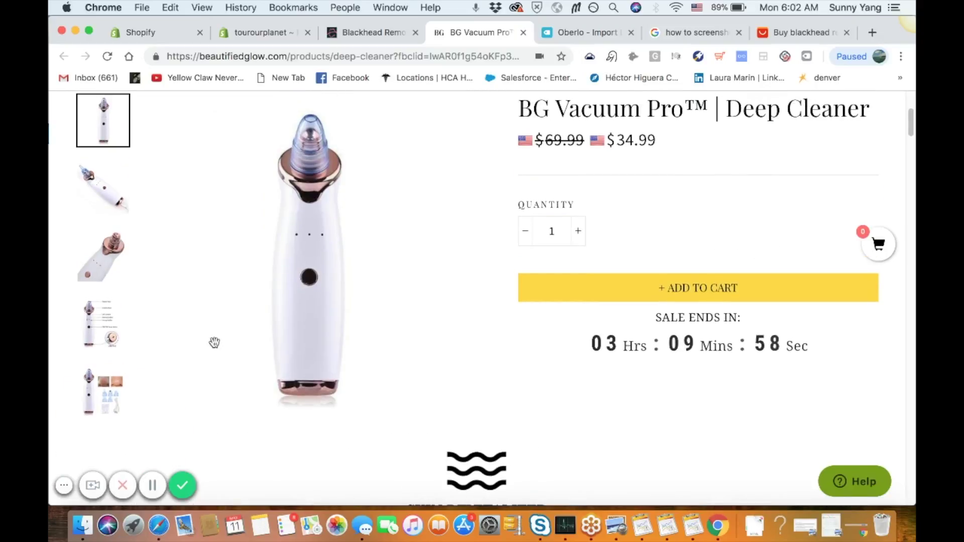
scroll(214, 343, up, 1)
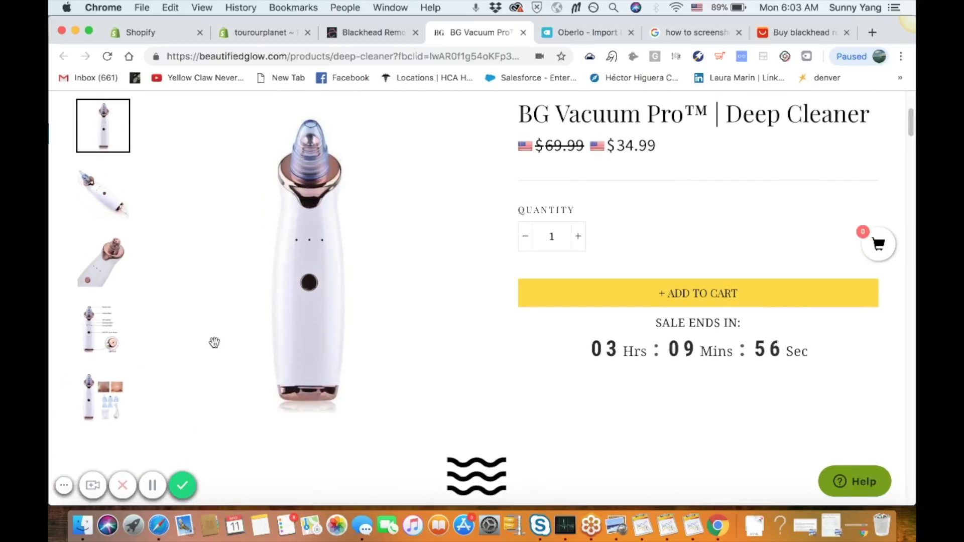
key(super+shift+4)
- Dismiss the Dropbox screenshot offer and screenshot the angled view of the device
drag(154, 98, 505, 435)
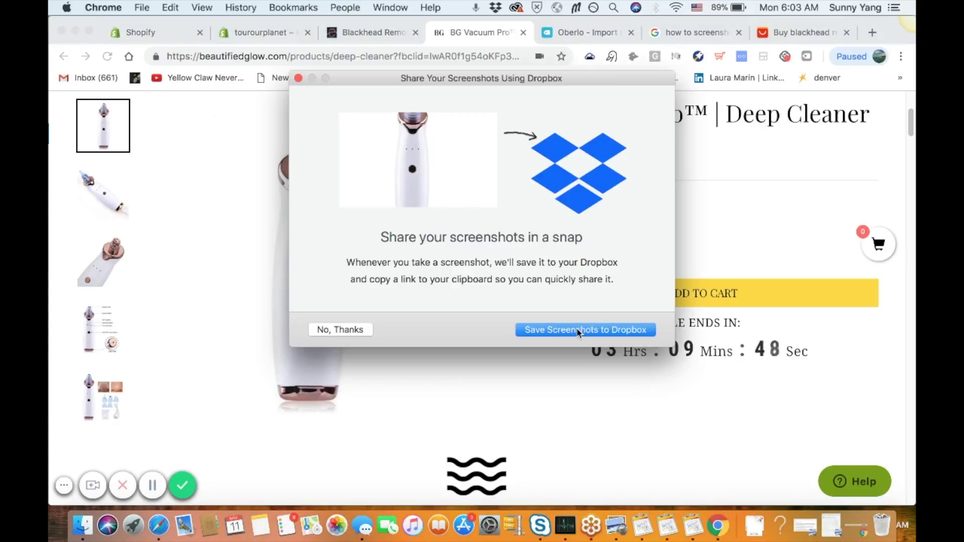
click(319, 331)
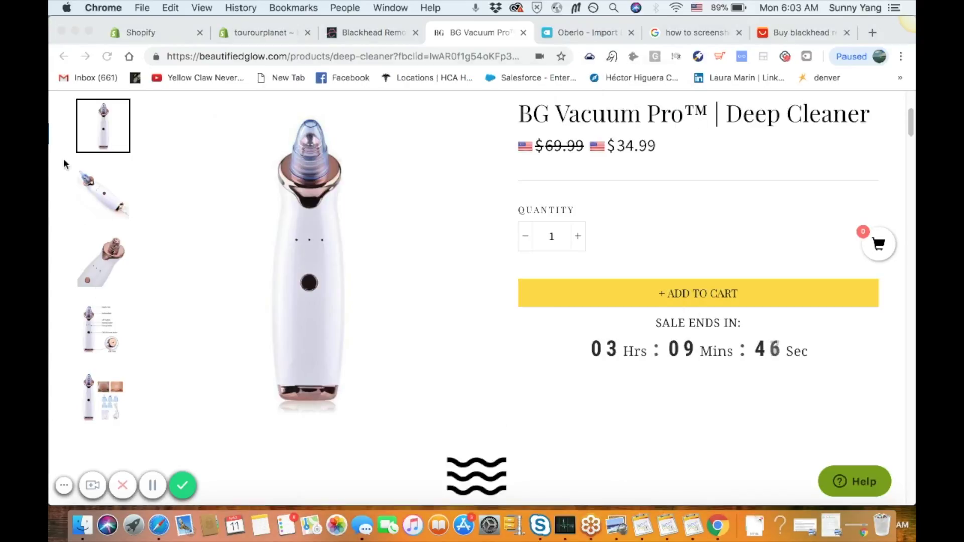
click(114, 210)
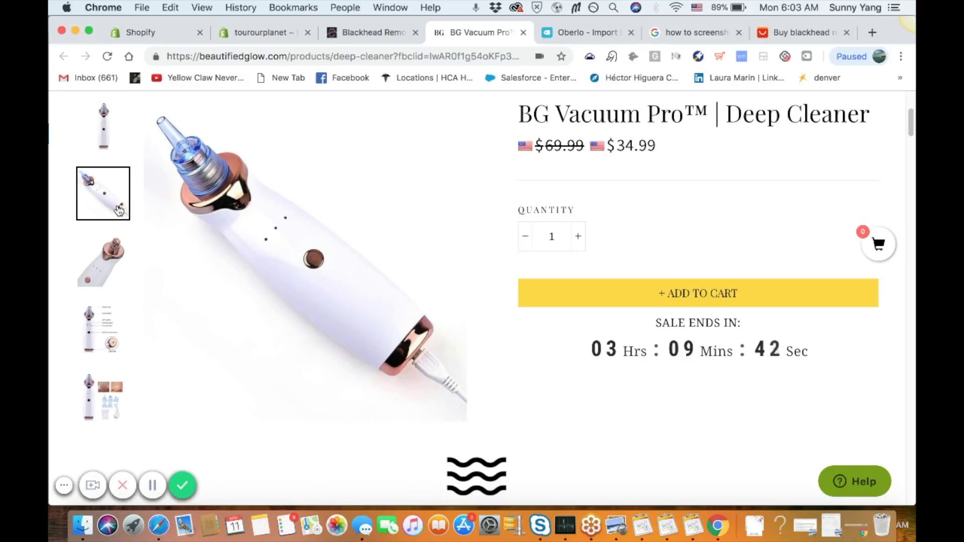
key(super+shift+4)
drag(146, 98, 467, 417)
- Screenshot the rose-gold head close-up, then display the labelled parts diagram
click(97, 274)
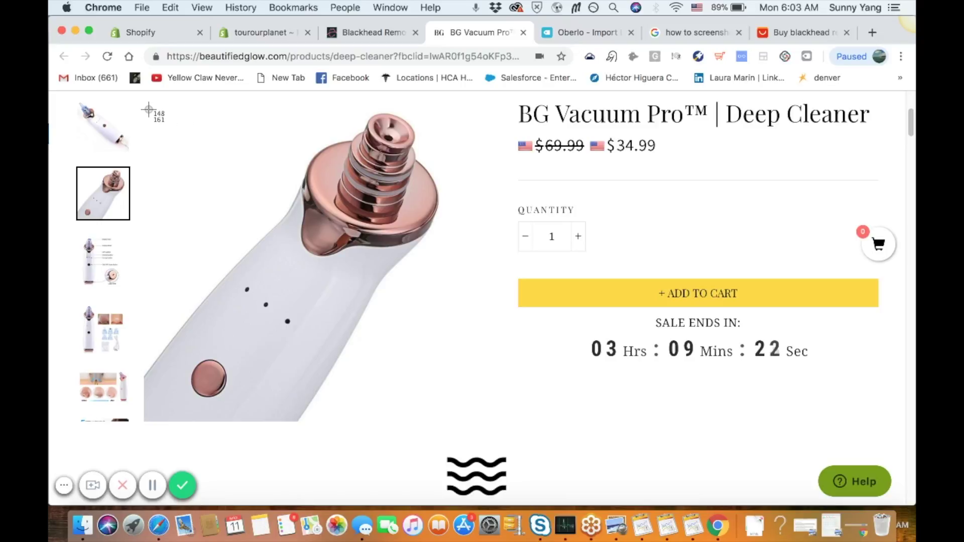
drag(145, 107, 463, 423)
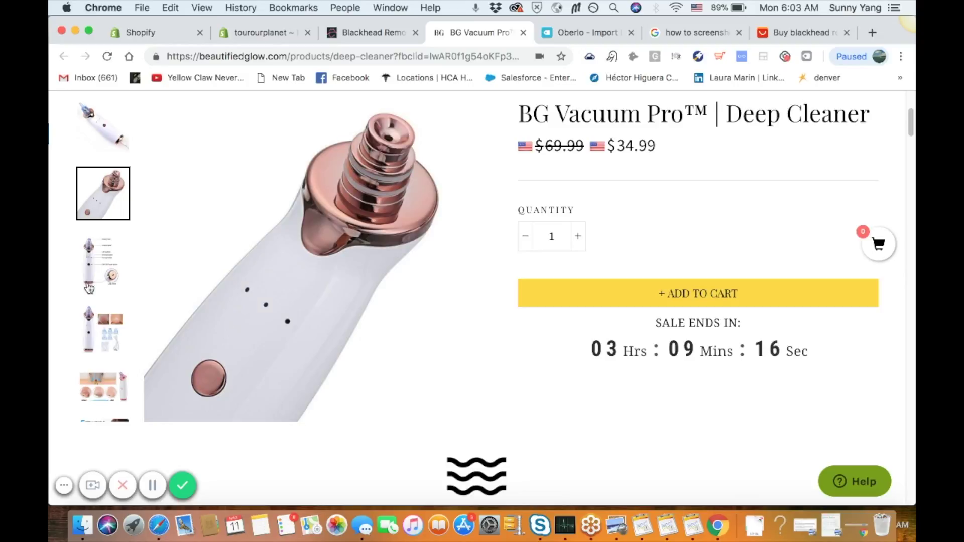
click(97, 280)
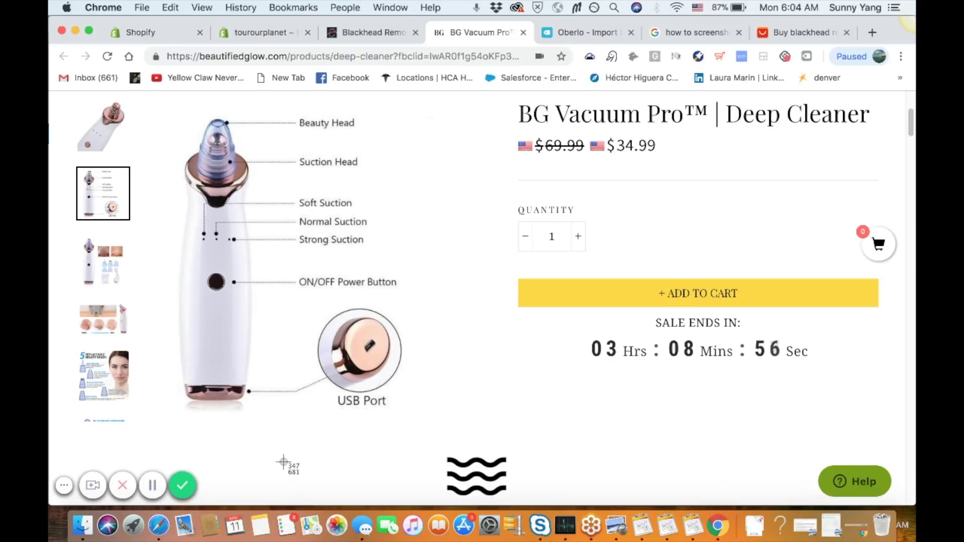
- Screenshot the labelled parts diagram, the accessories photo and the before-and-after nose image
drag(150, 99, 468, 417)
click(106, 284)
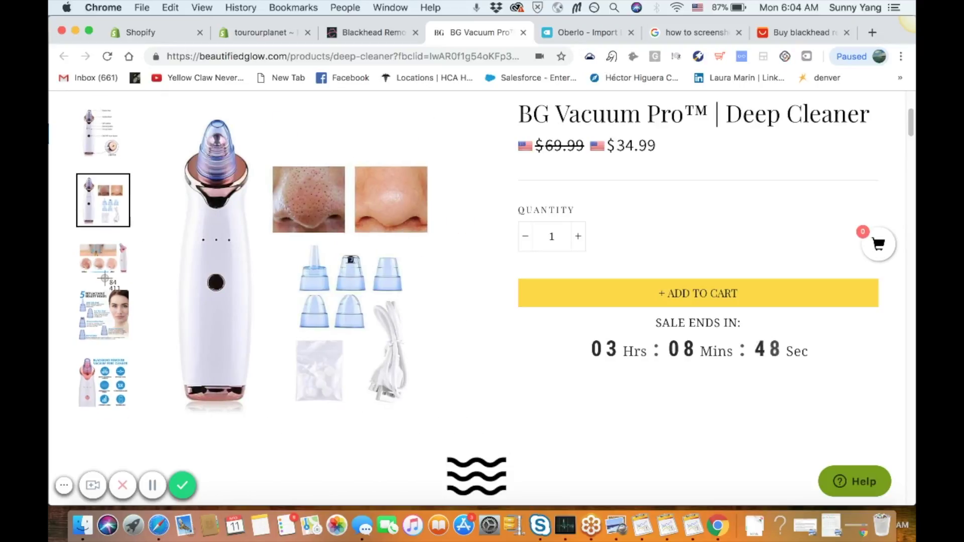
drag(148, 107, 475, 416)
click(114, 270)
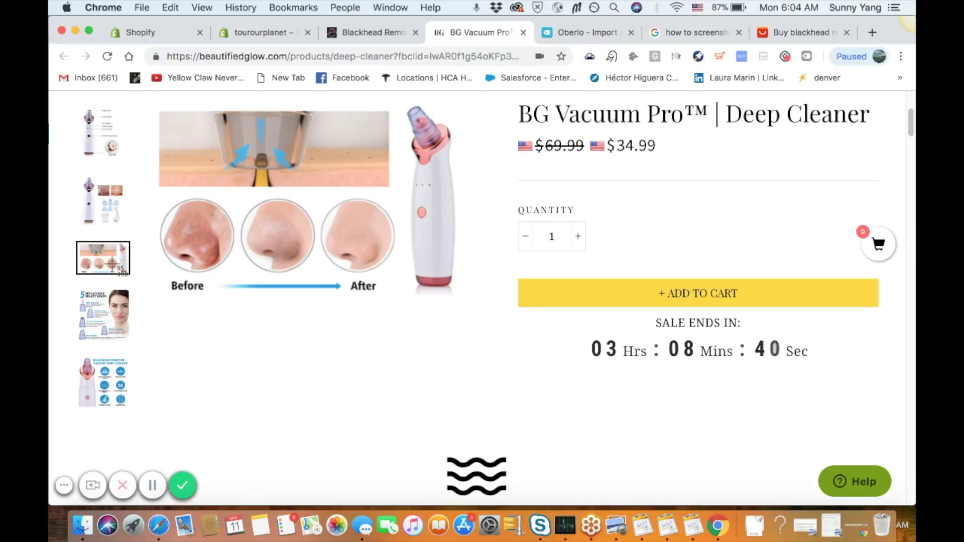
drag(151, 100, 477, 388)
- Screenshot the 5 Replaceable Beauty Heads picture and the Blackhead Remover infographic
click(111, 331)
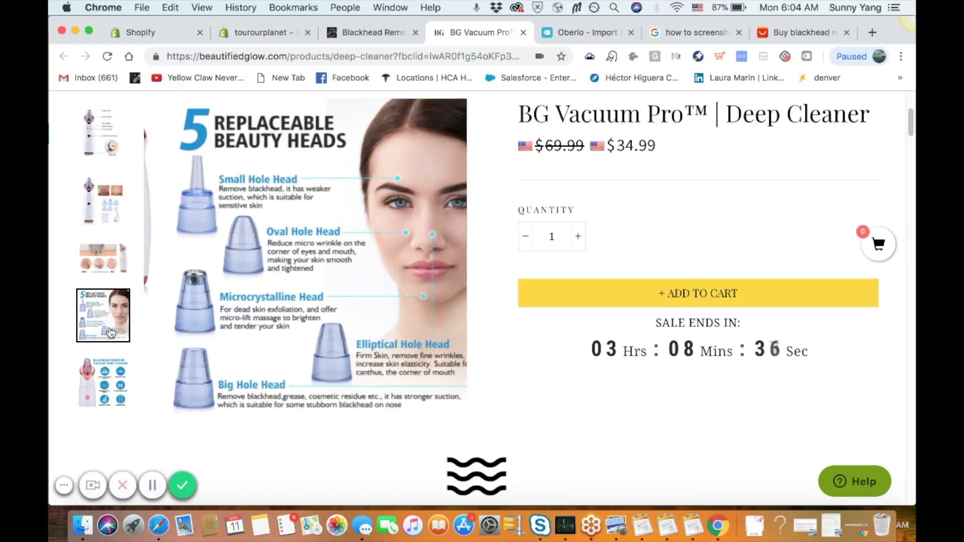
key(super+shift+4)
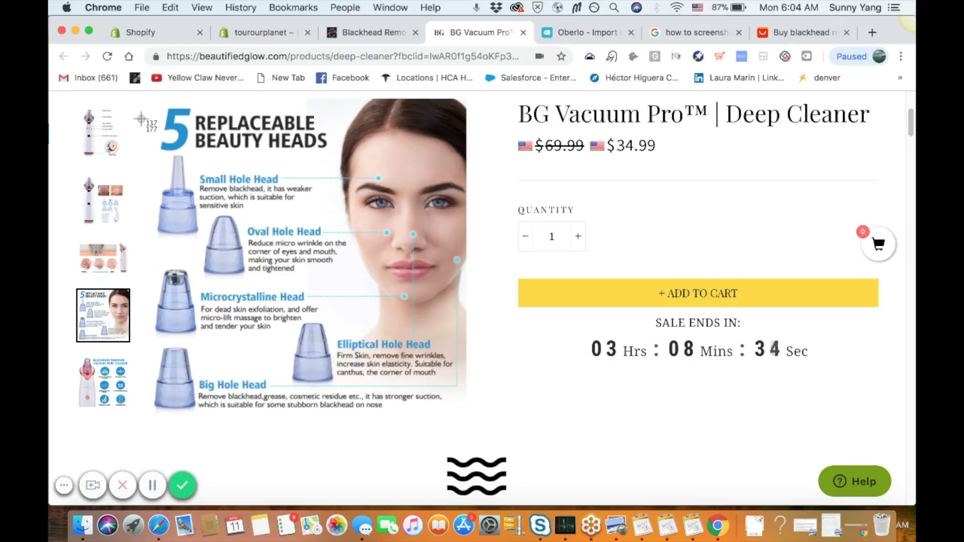
drag(139, 104, 467, 428)
click(123, 401)
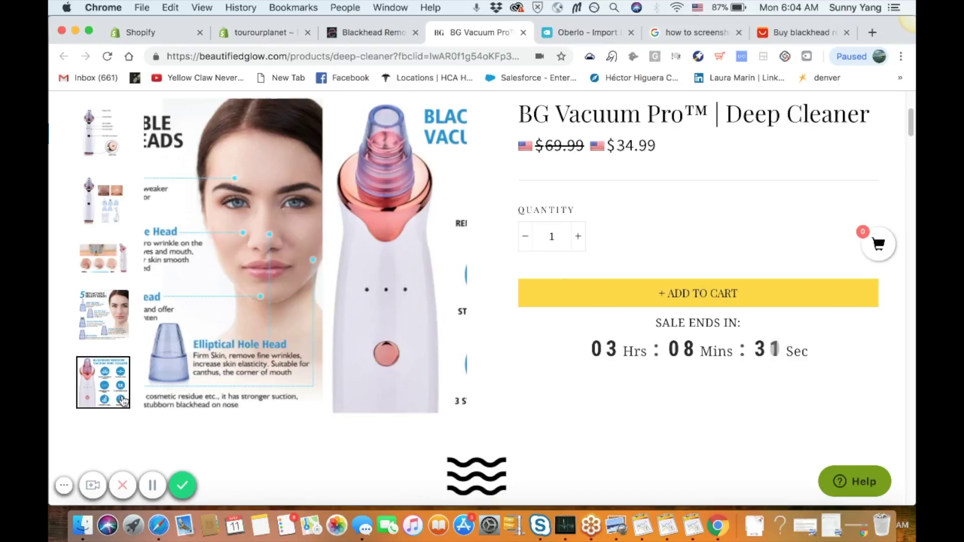
key(super+shift+4)
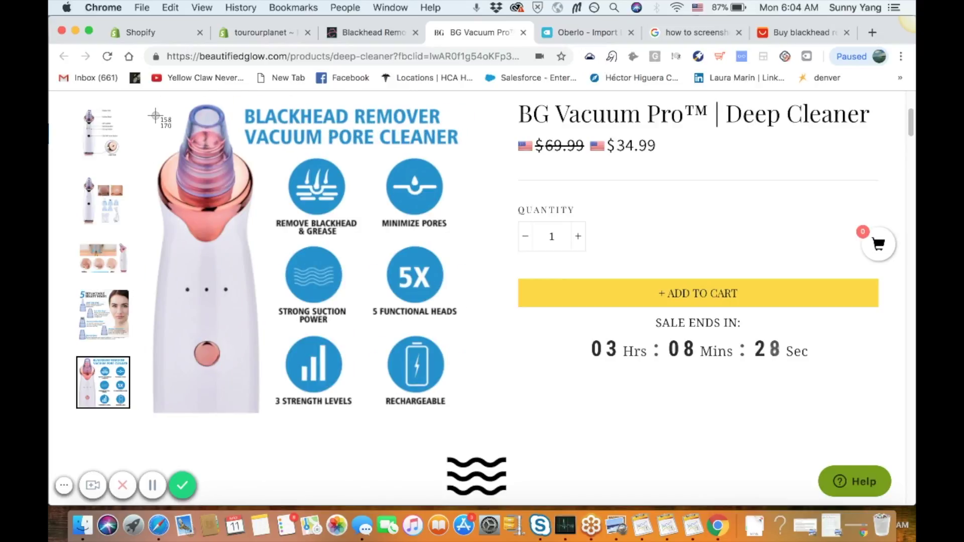
drag(136, 103, 472, 410)
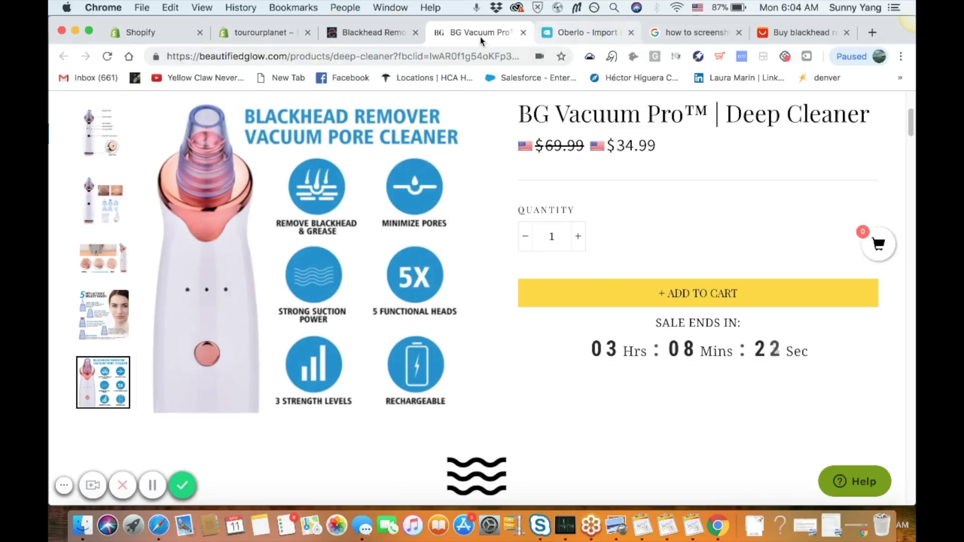
- In the Oberlo import list, view the product's variants and then its images
click(595, 31)
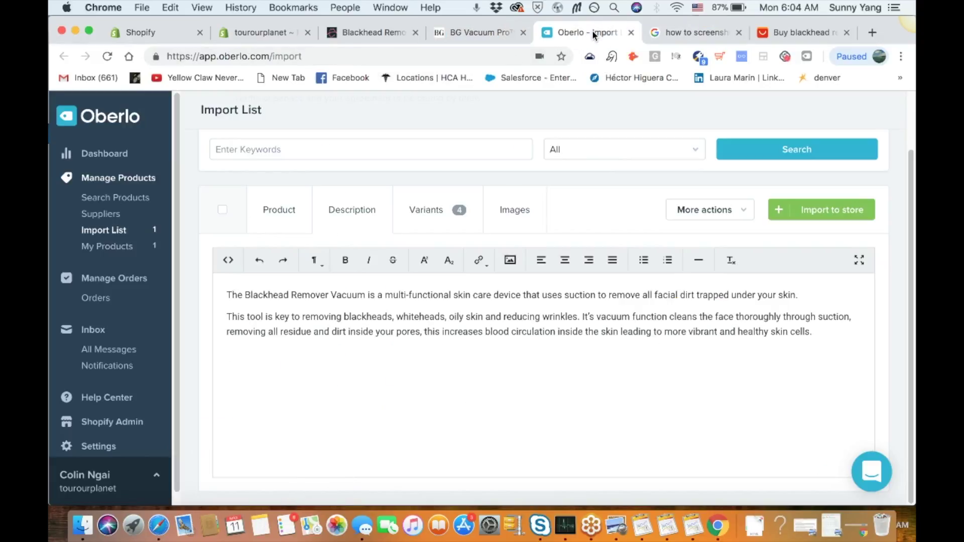
click(425, 230)
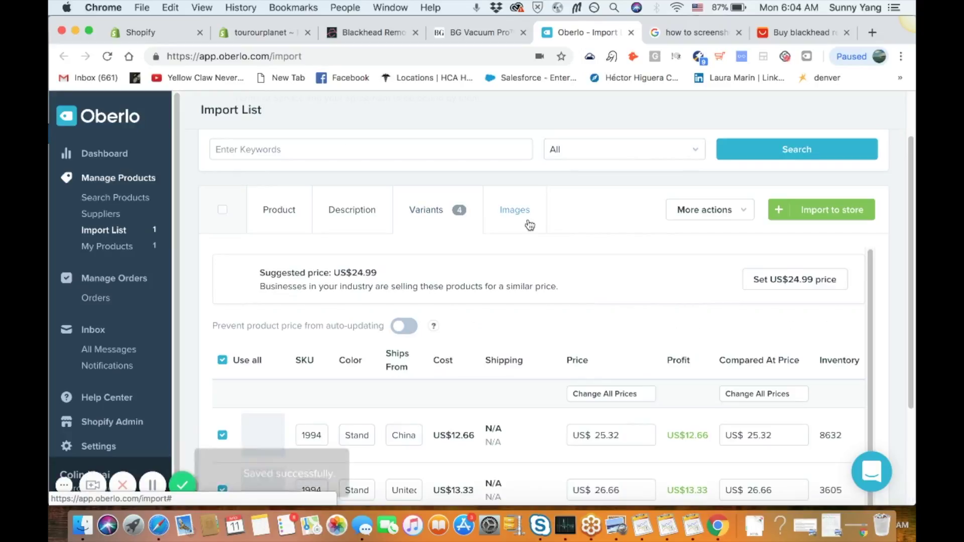
scroll(556, 281, down, 2)
scroll(527, 222, up, 2)
click(524, 229)
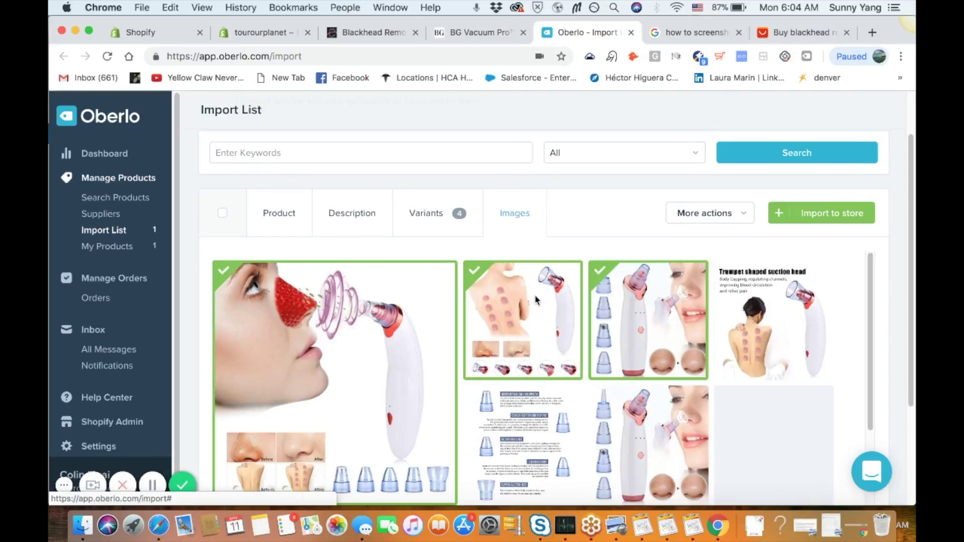
scroll(566, 294, up, 1)
scroll(566, 293, down, 3)
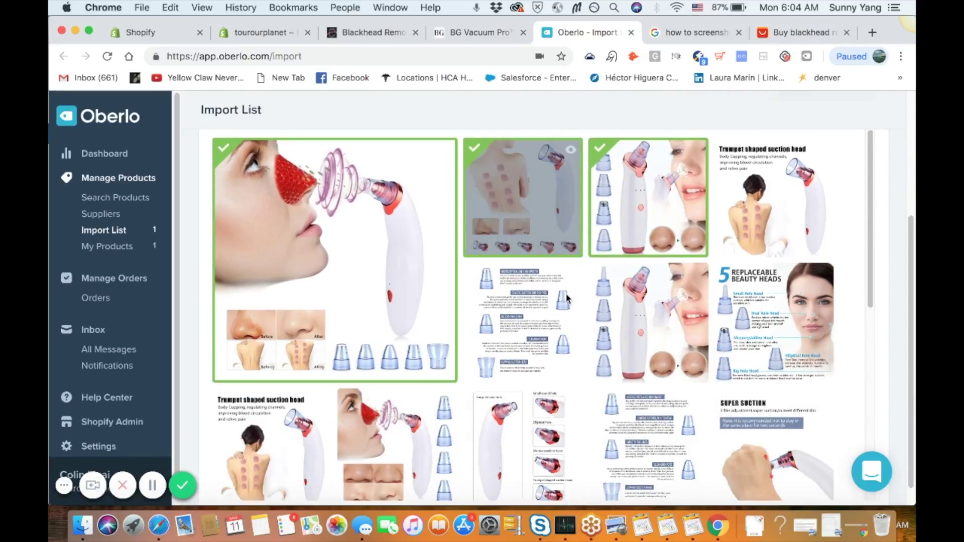
- Deselect the first three supplier images, including the nose image, then return to the description
click(388, 310)
click(502, 232)
click(618, 230)
scroll(618, 232, down, 3)
scroll(604, 265, down, 5)
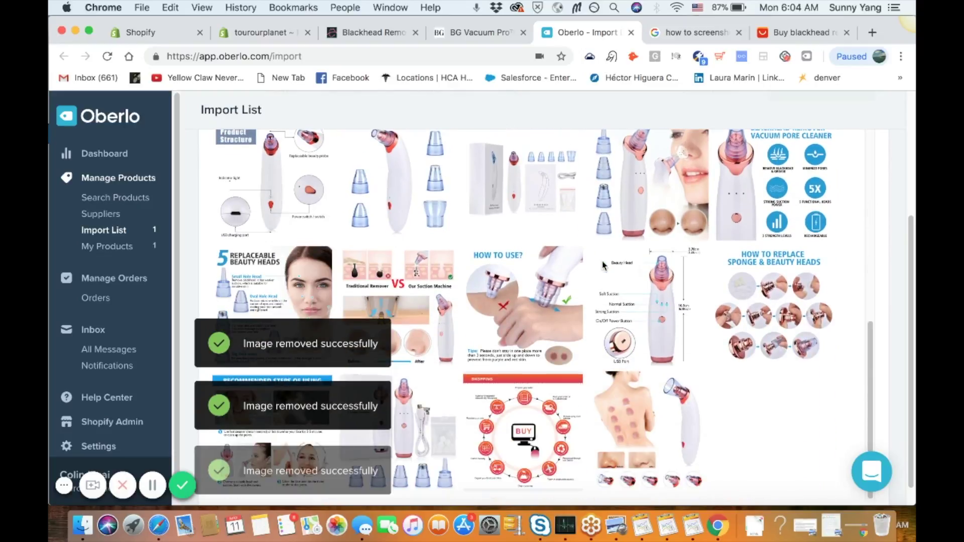
scroll(591, 291, up, 2)
scroll(591, 290, up, 5)
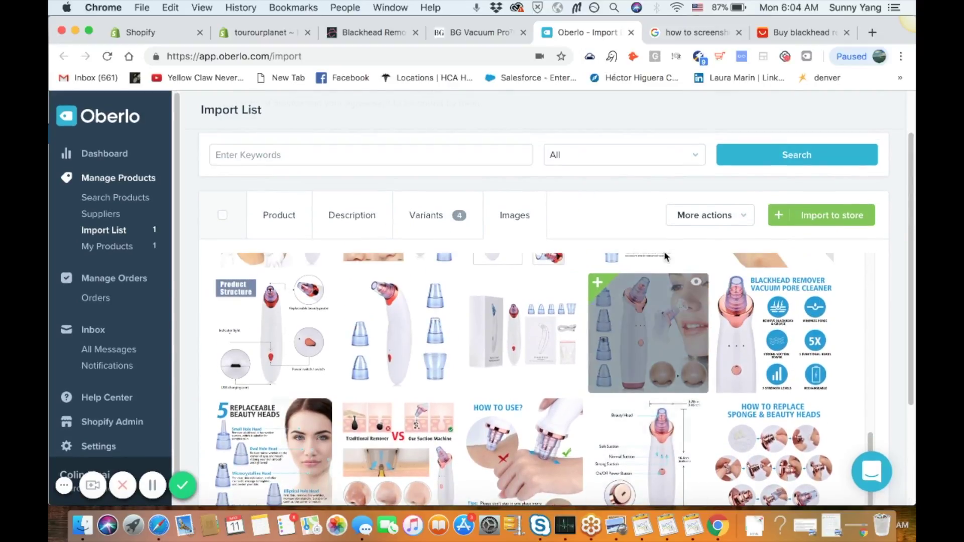
scroll(655, 283, up, 4)
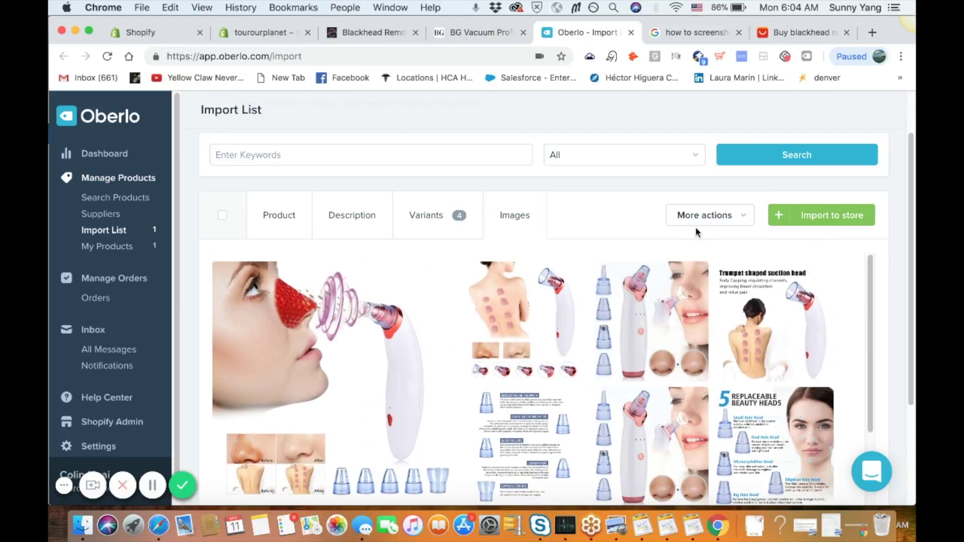
scroll(666, 302, down, 5)
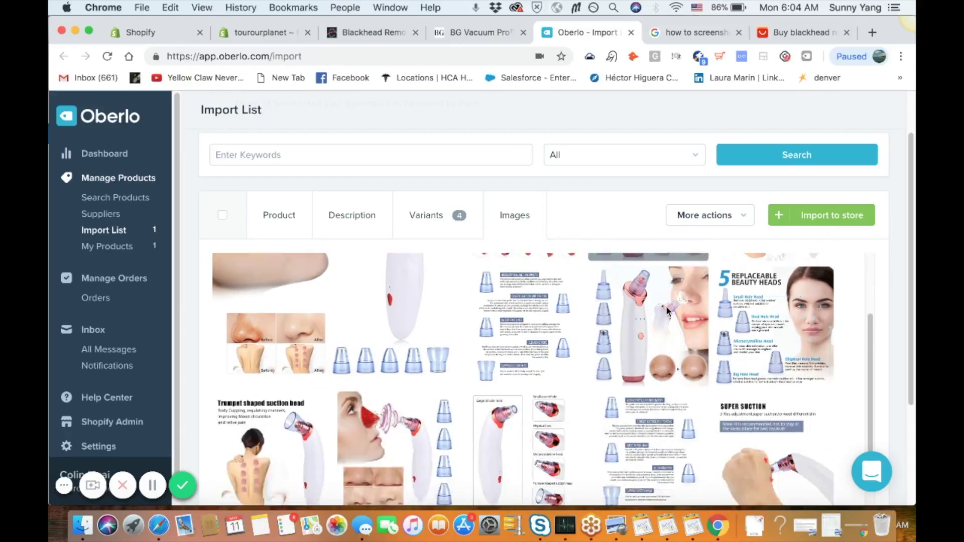
scroll(653, 317, up, 5)
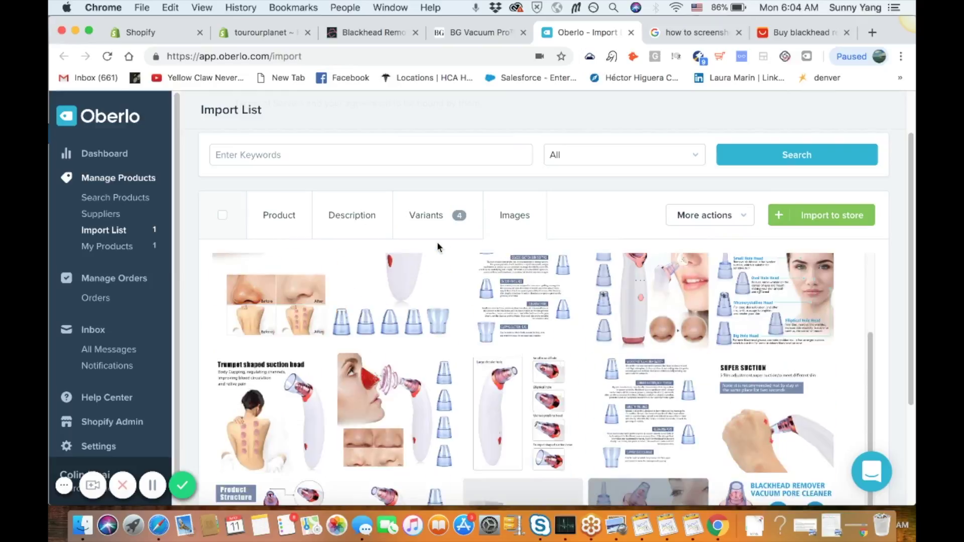
click(354, 216)
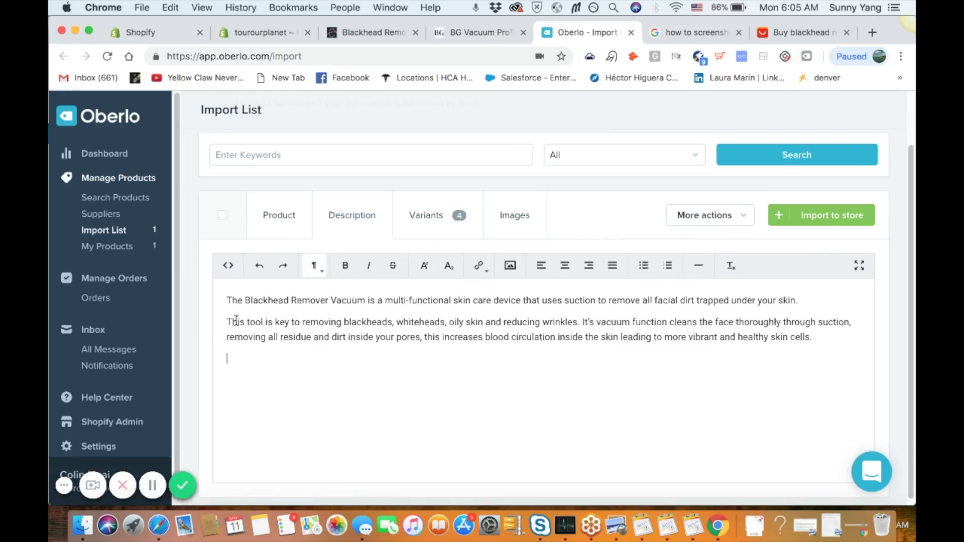
- Scroll the BG Vacuum Pro page down to its 'What are Blackheads?' section
click(472, 38)
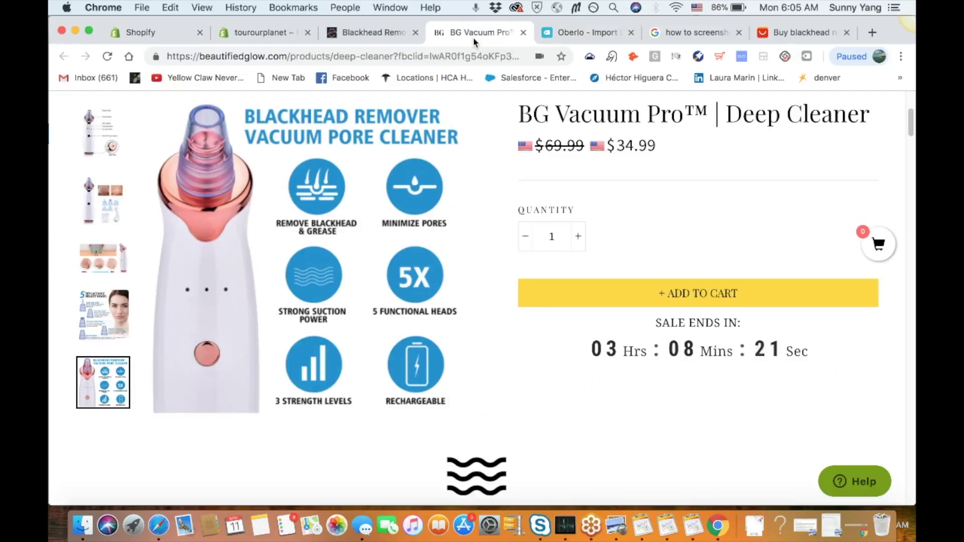
scroll(502, 146, down, 3)
scroll(502, 149, down, 5)
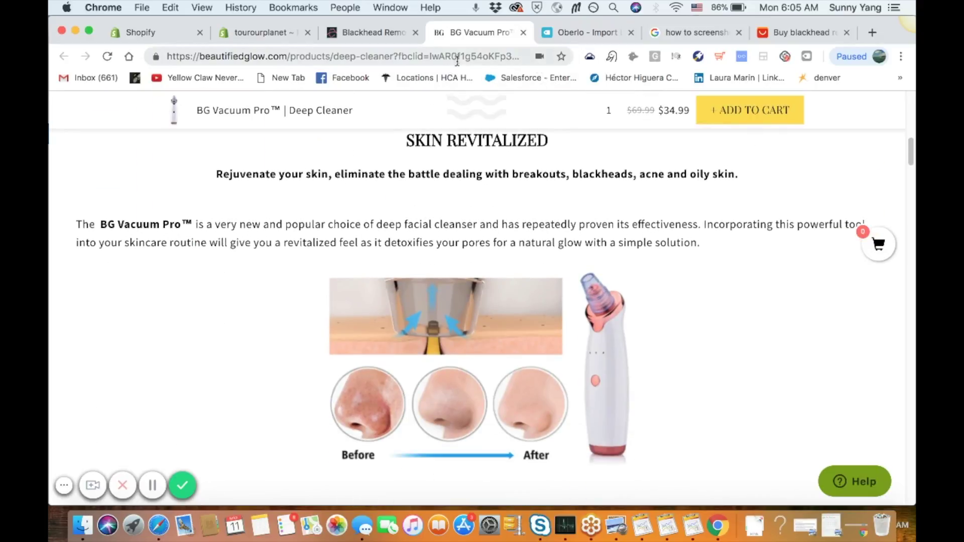
scroll(512, 231, down, 3)
scroll(516, 234, down, 5)
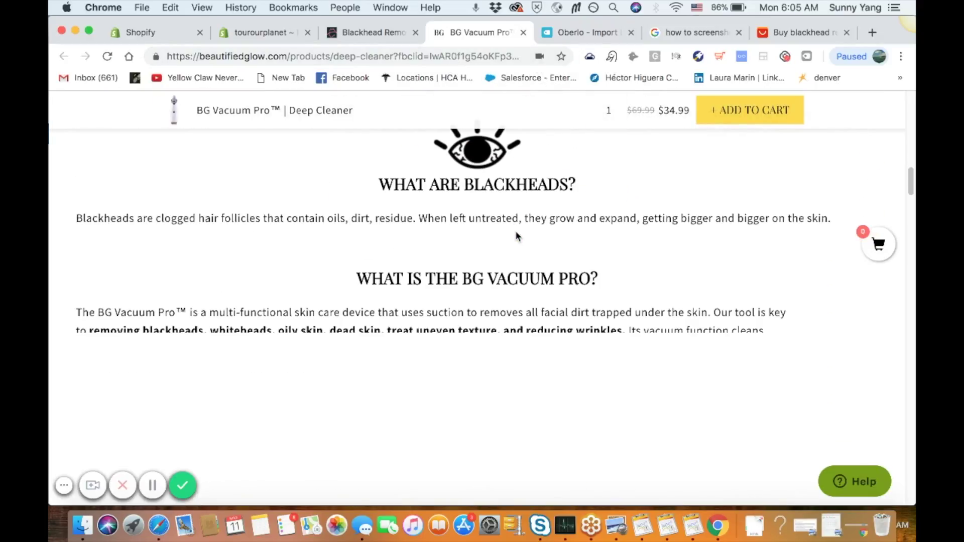
- Detach the product page into its own narrowed window at the top, with Oberlo's editor in front
drag(486, 34, 150, 96)
drag(806, 92, 788, 88)
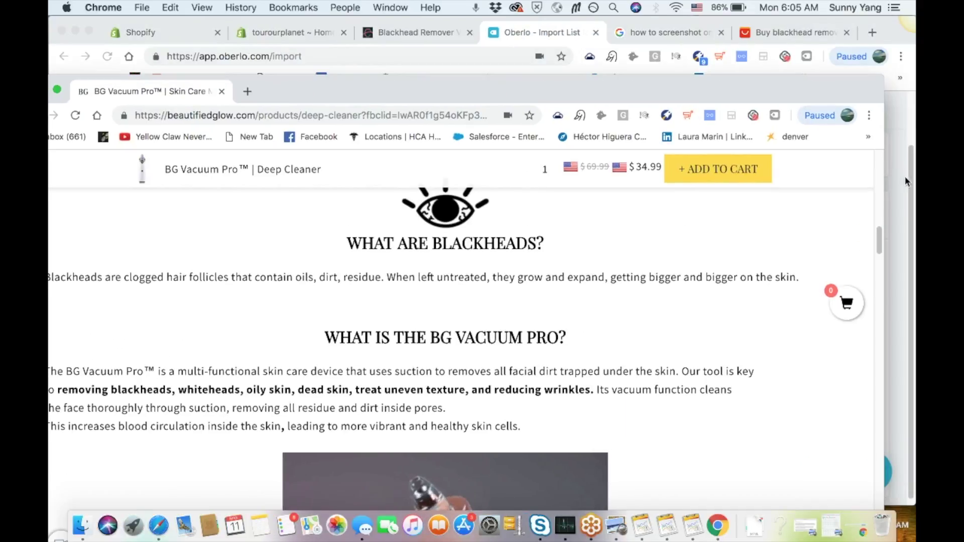
drag(884, 221, 581, 219)
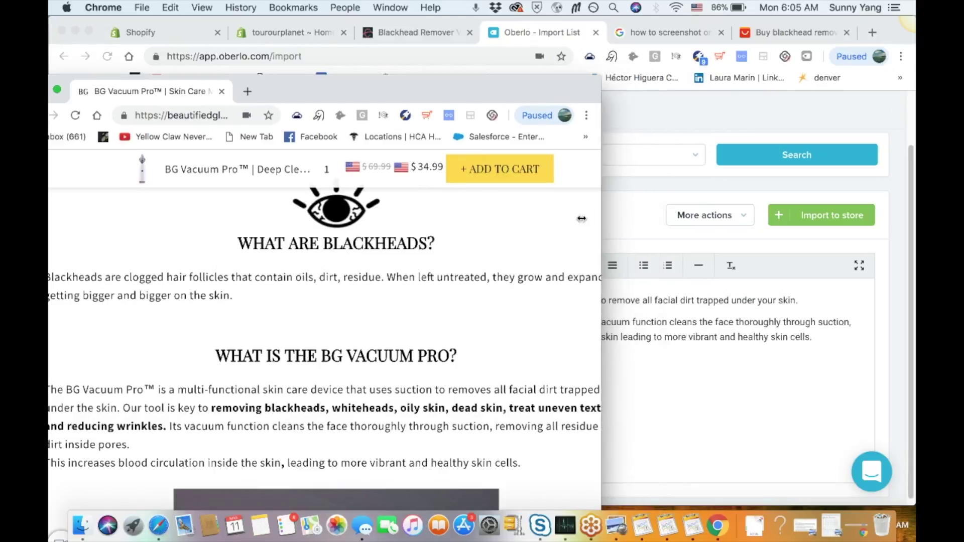
drag(340, 89, 365, 15)
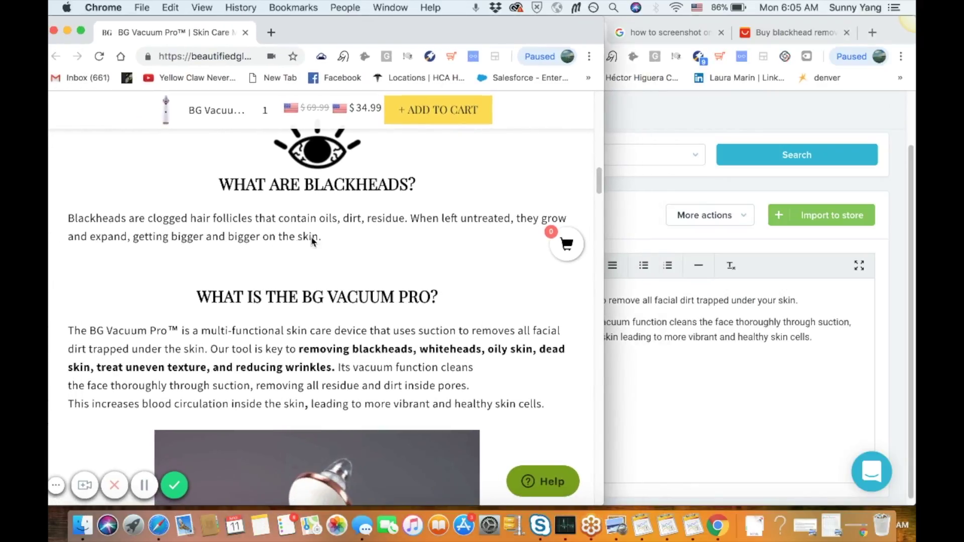
click(613, 353)
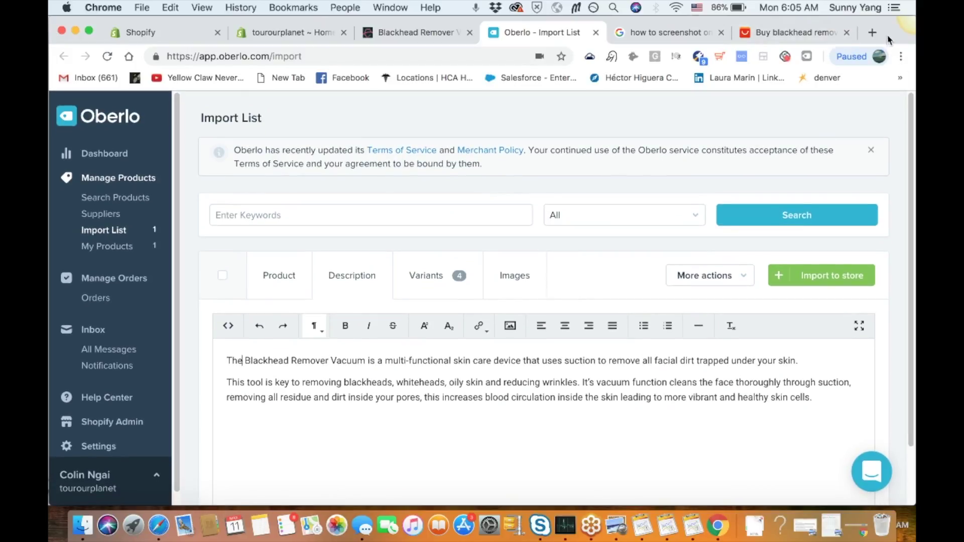
- Copy the new Deluxe™ Blackhead Remover Vacuum product title
click(251, 285)
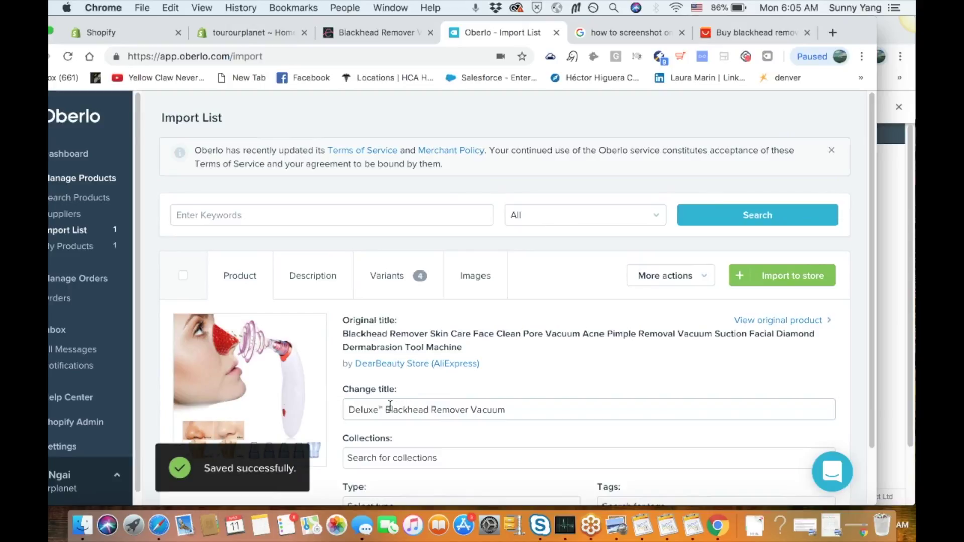
drag(521, 410, 352, 411)
key(super+c)
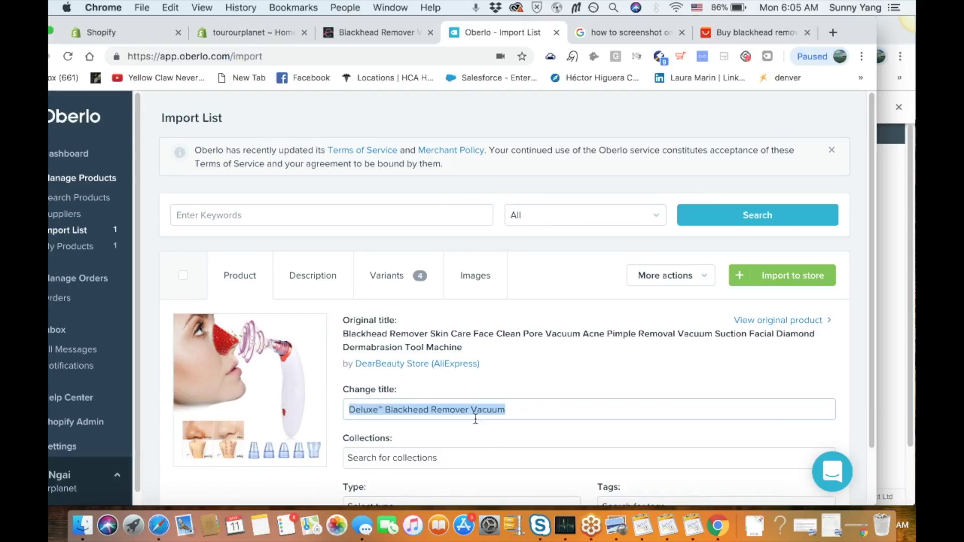
right_click(472, 413)
click(417, 289)
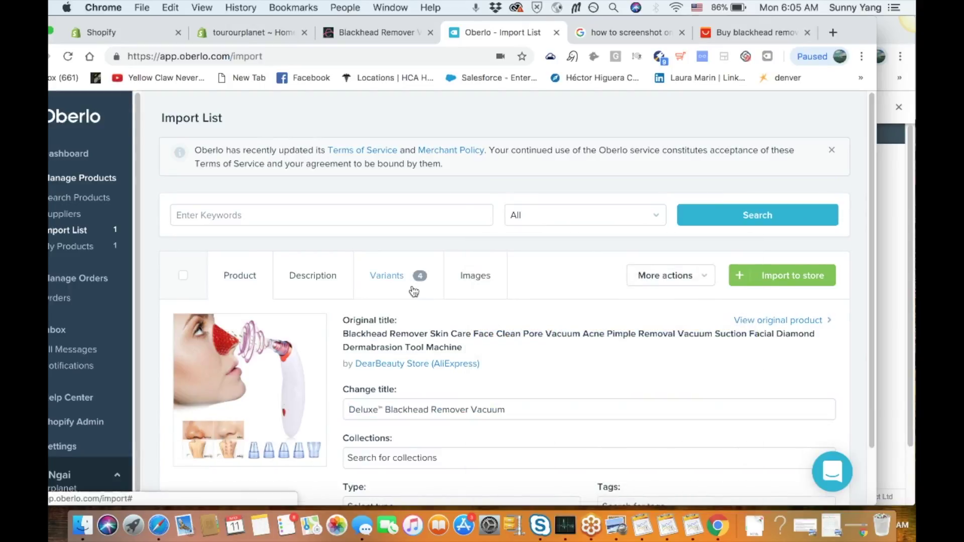
- Replace the description's opening product name with 'The Deluxe™ Blackhead Remover Vacuum'
click(315, 285)
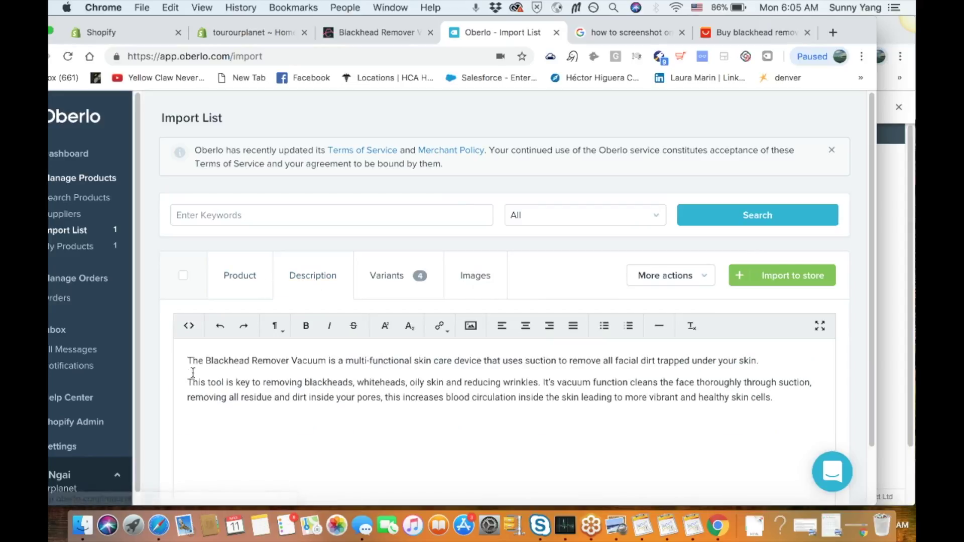
drag(187, 361, 305, 360)
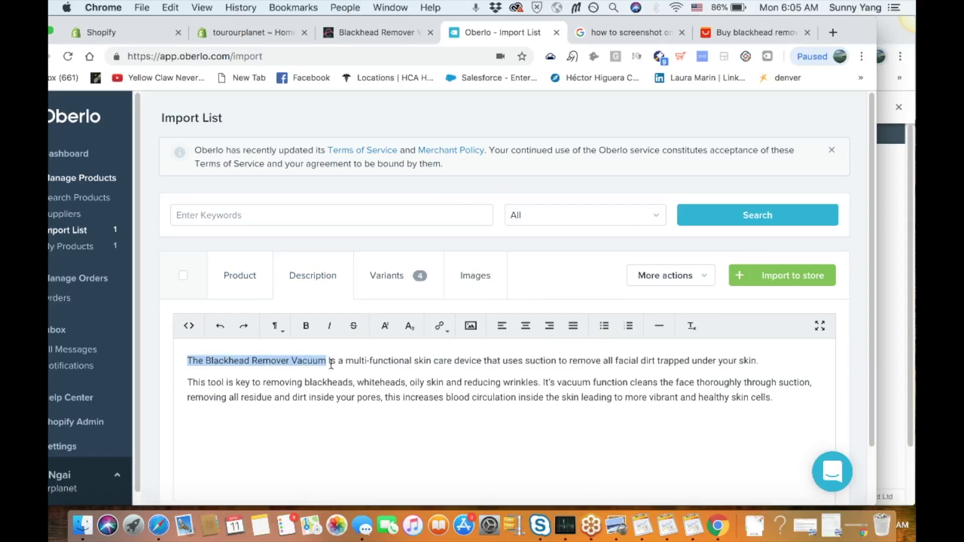
key(BackSpace)
right_click(184, 361)
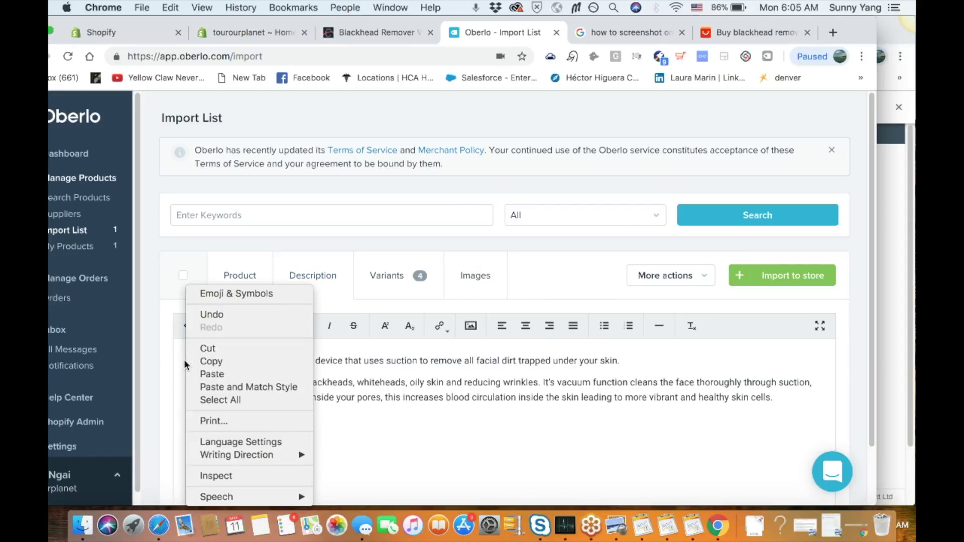
click(212, 374)
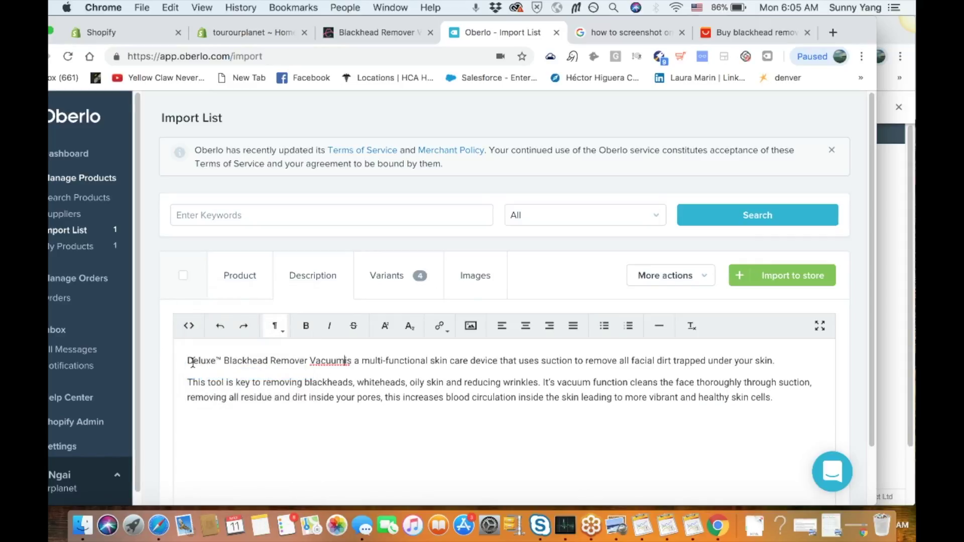
text(The)
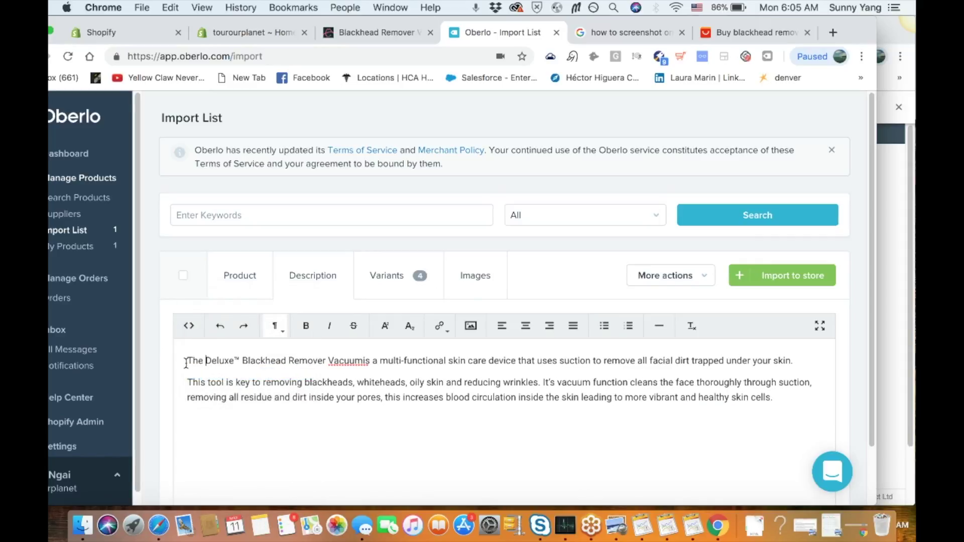
click(362, 360)
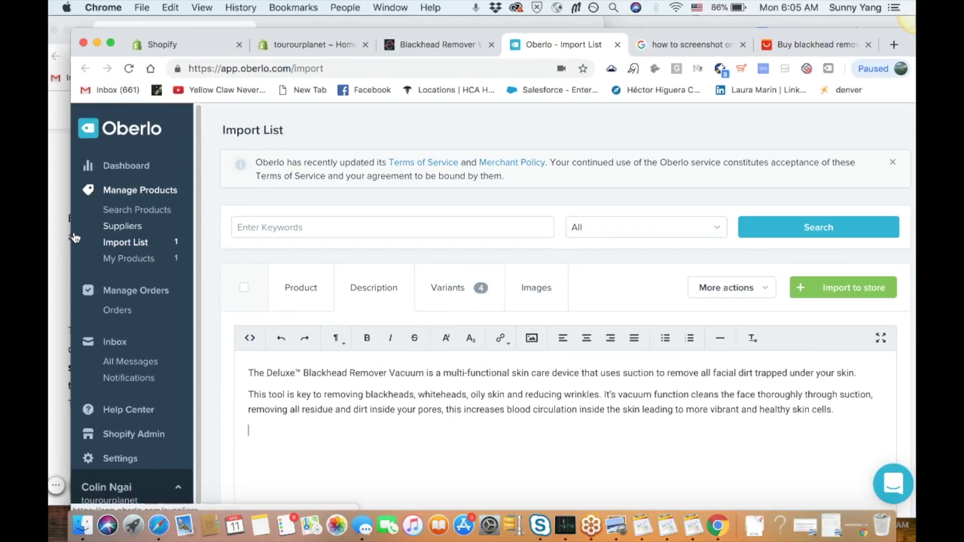
- Place Oberlo beside the competitor page and bold 'removing blackheads, whiteheads, oily skin and reducing wrinkles'
drag(75, 230, 488, 232)
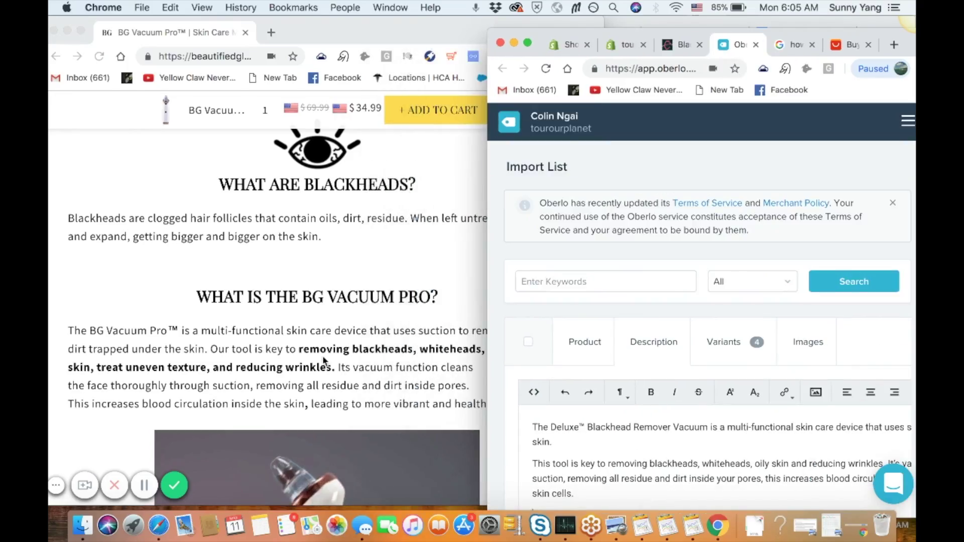
scroll(302, 356, down, 5)
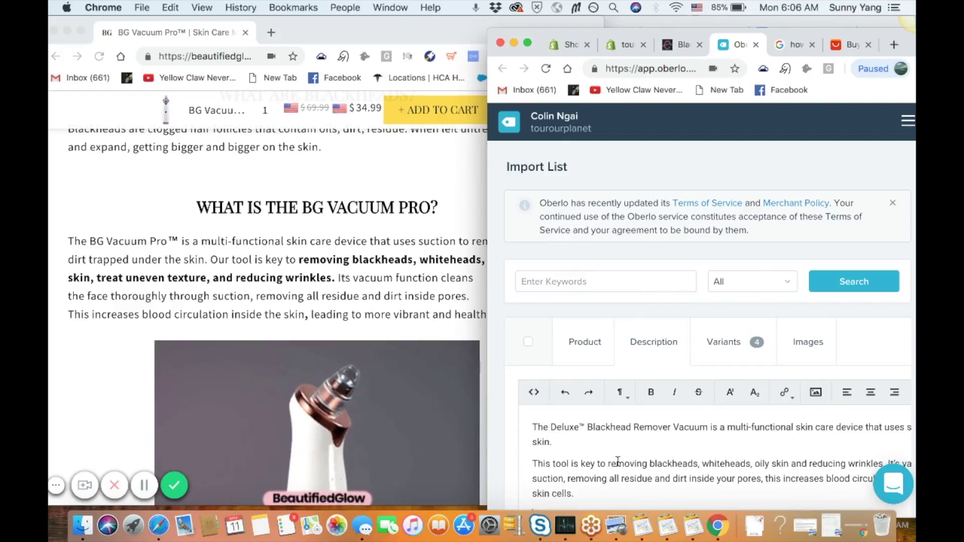
drag(609, 463, 843, 462)
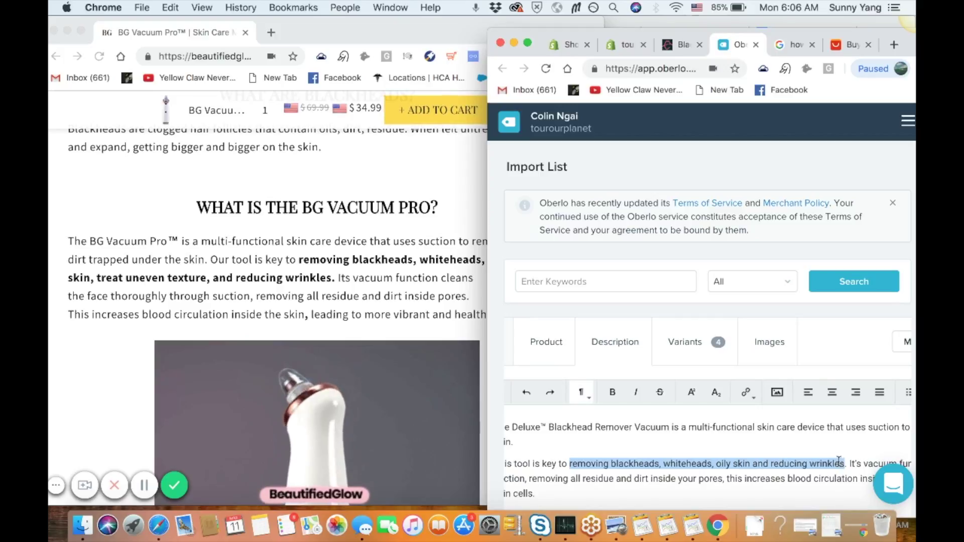
click(614, 393)
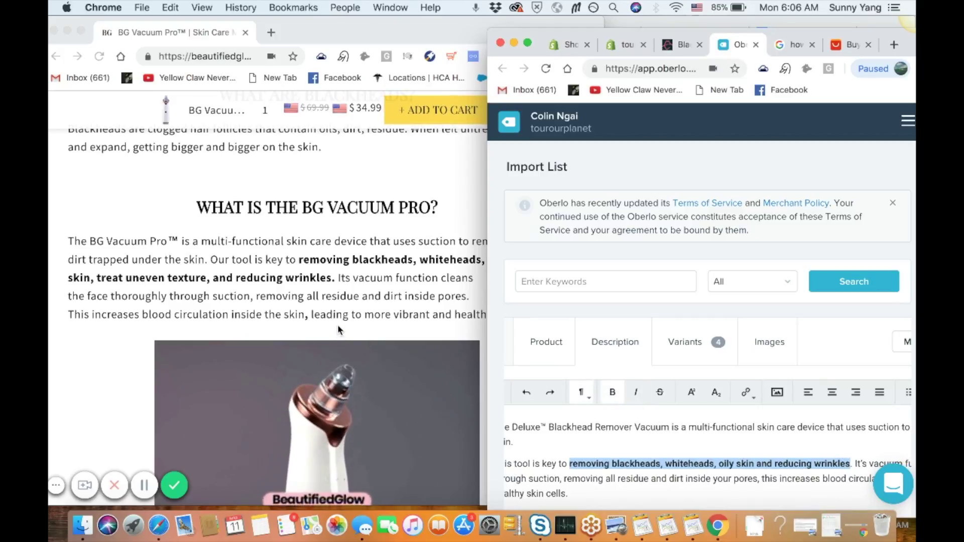
- Scroll down through the description and bring the BG Vacuum Pro page to the front
scroll(338, 325, down, 3)
scroll(340, 329, down, 5)
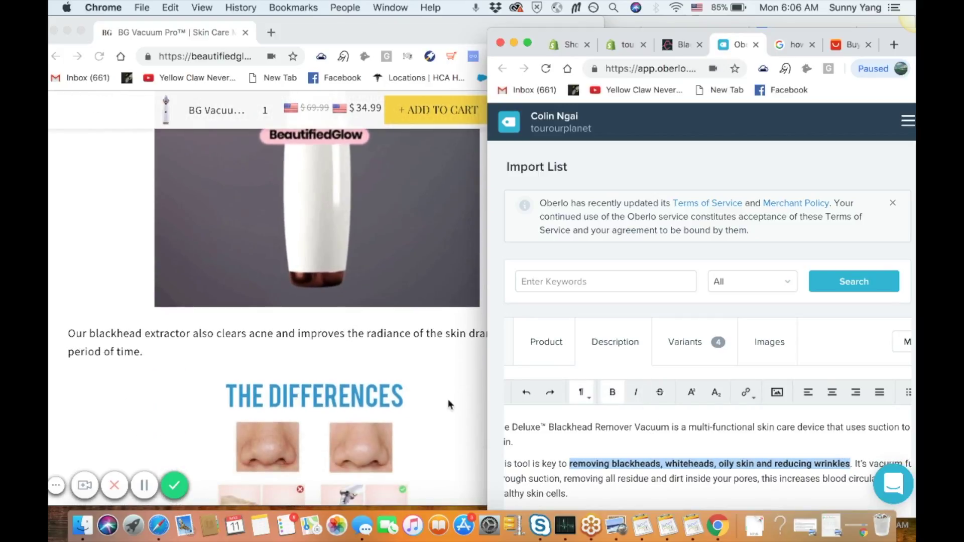
scroll(371, 341, down, 3)
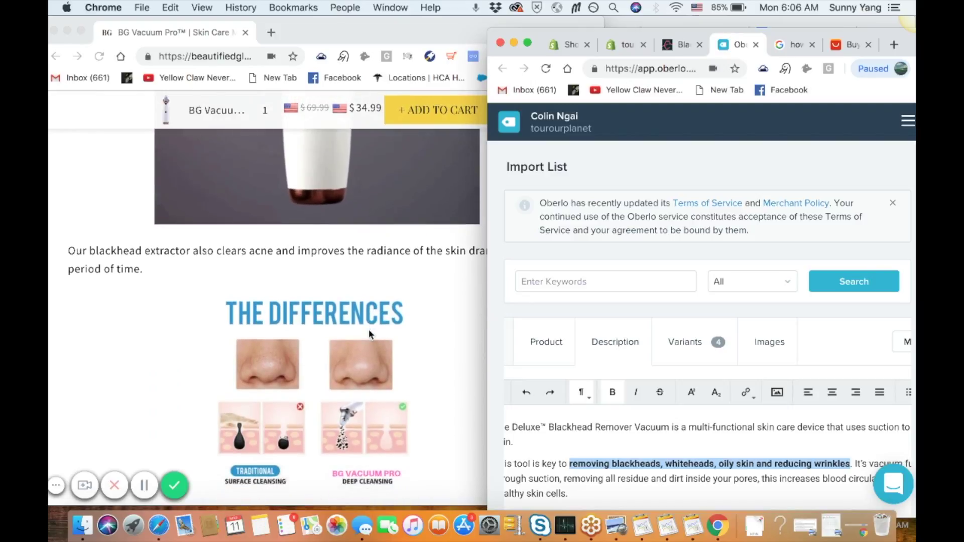
scroll(457, 431, down, 6)
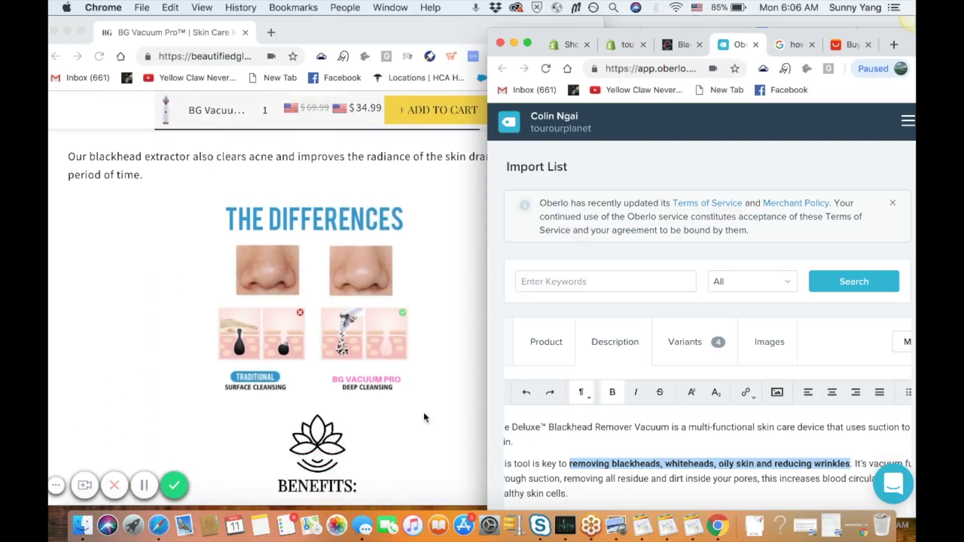
scroll(395, 402, down, 1)
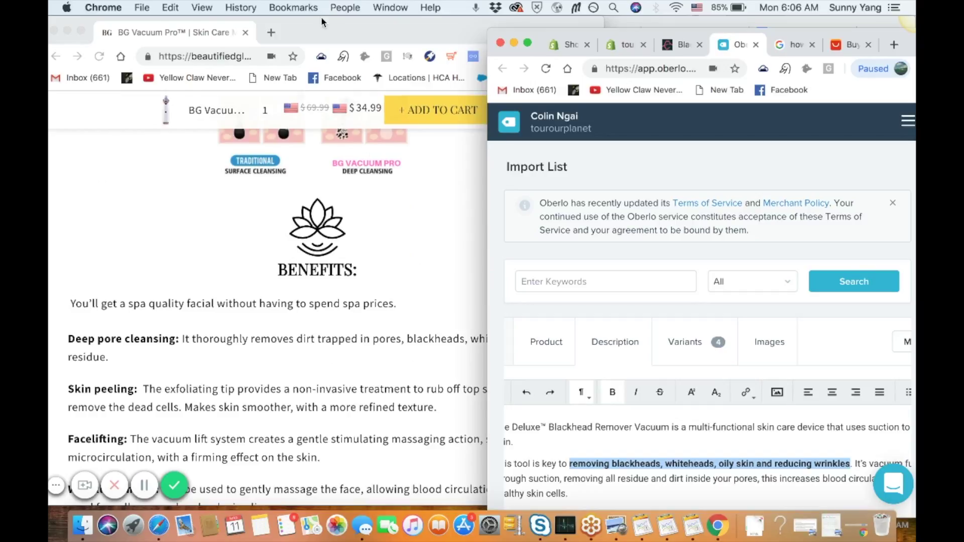
click(84, 487)
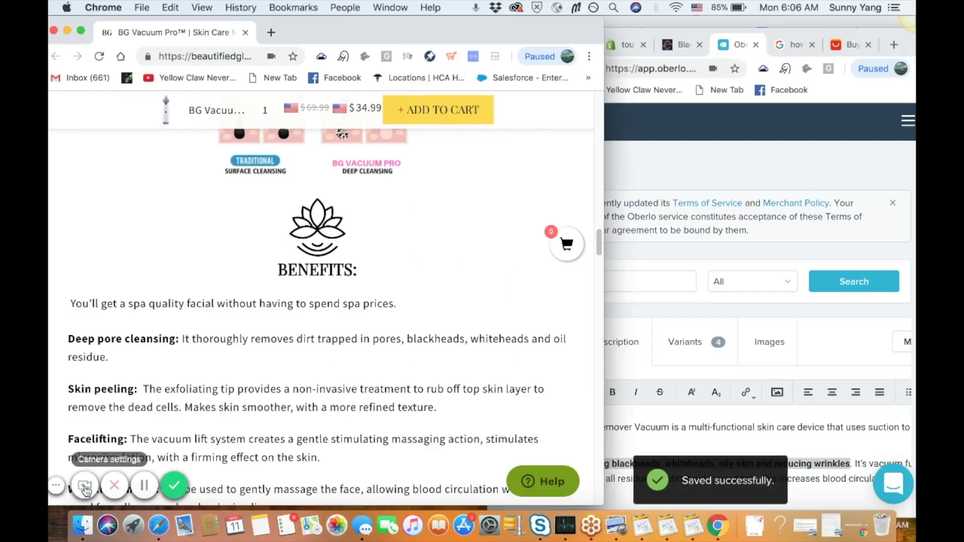
drag(452, 27, 571, 27)
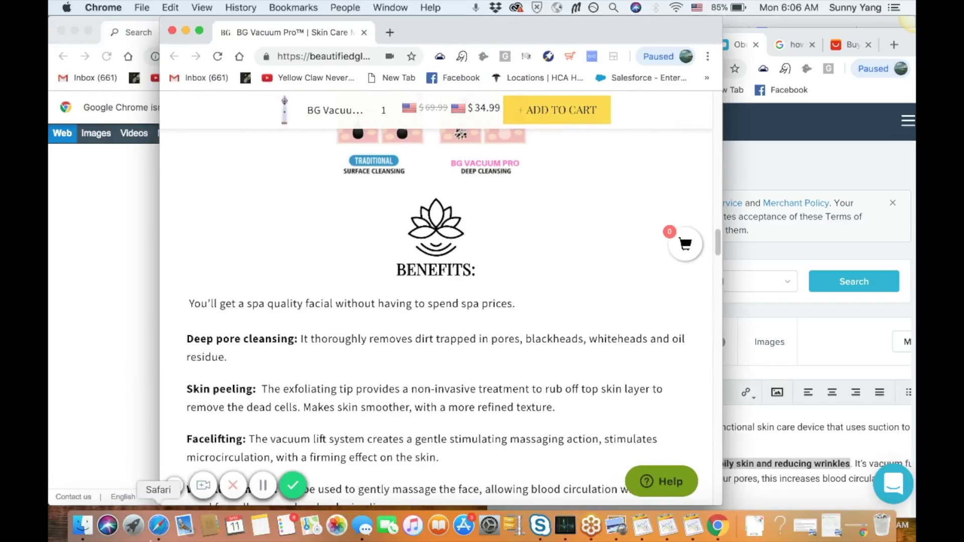
right_click(206, 484)
click(206, 484)
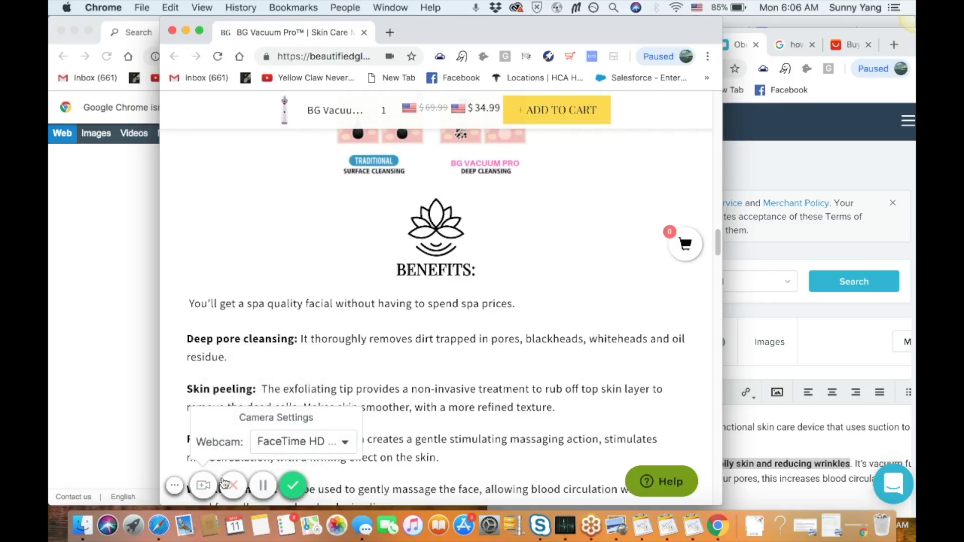
click(206, 485)
click(208, 486)
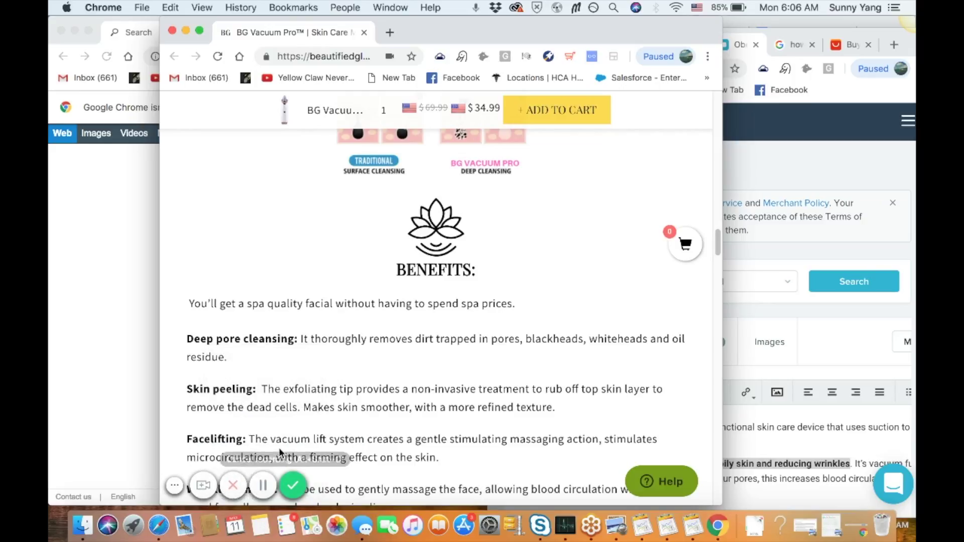
click(298, 441)
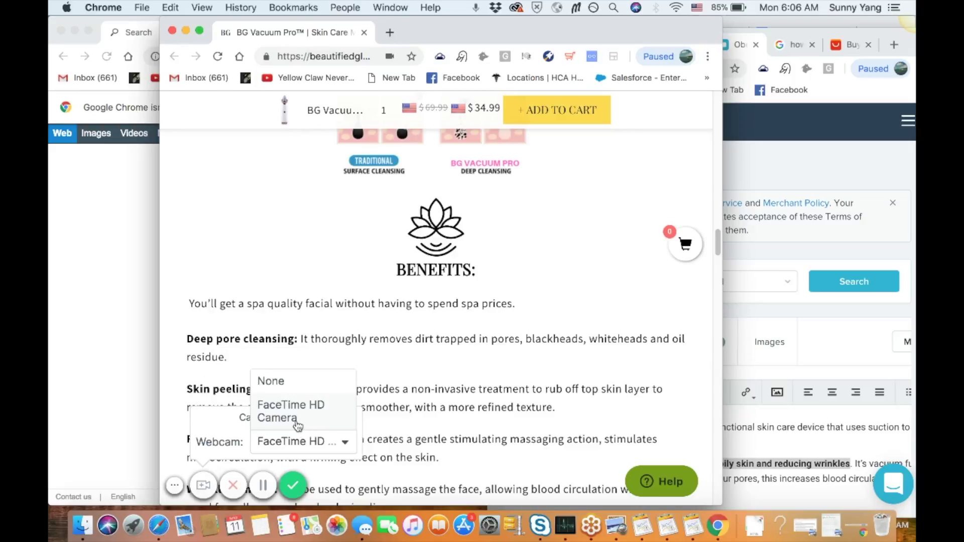
click(296, 421)
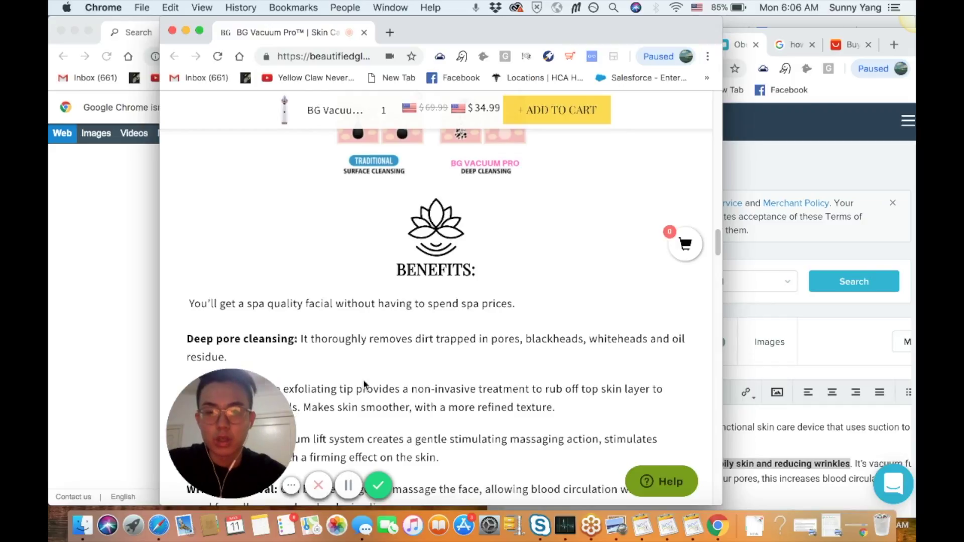
- Review the BG Vacuum Pro page sections, shifting its window left to reveal more of Oberlo
scroll(363, 379, up, 1)
scroll(363, 378, down, 4)
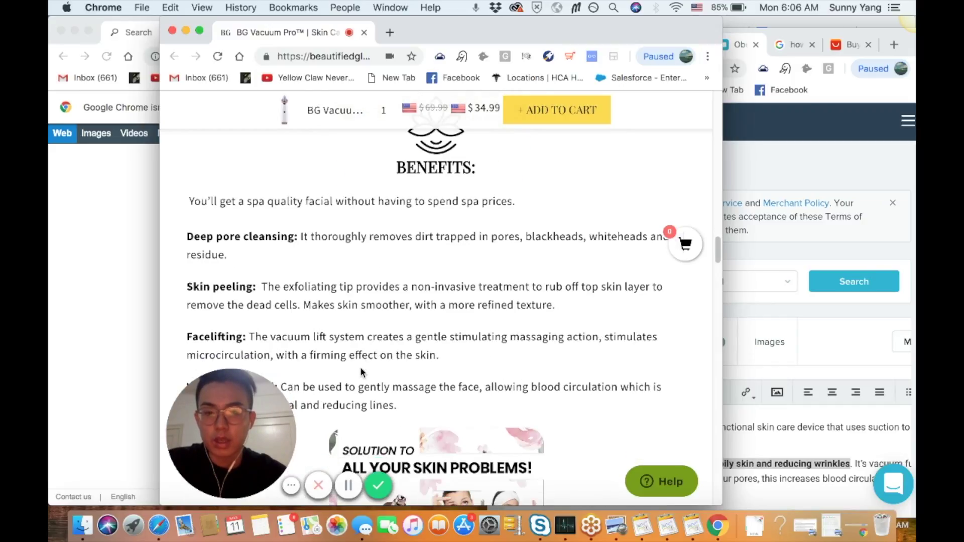
scroll(445, 234, down, 1)
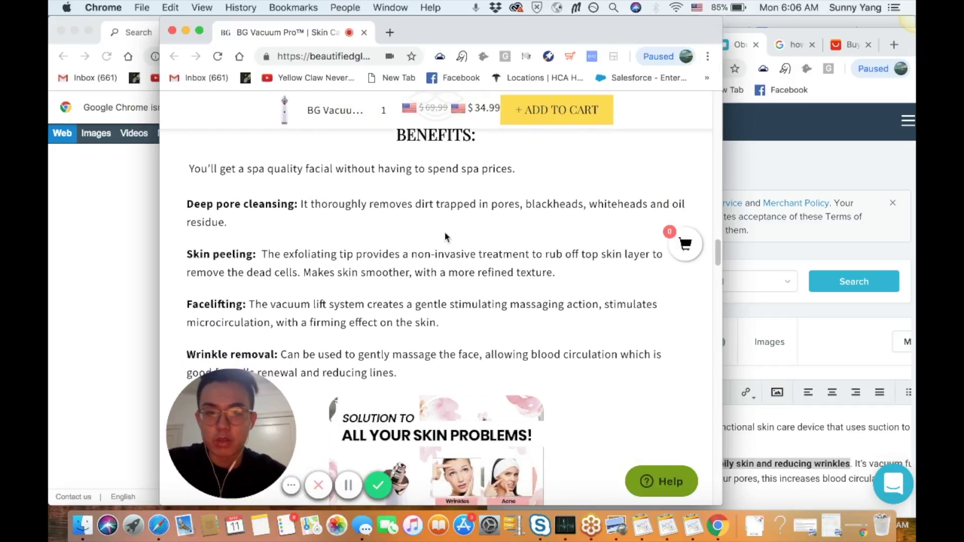
scroll(447, 268, down, 10)
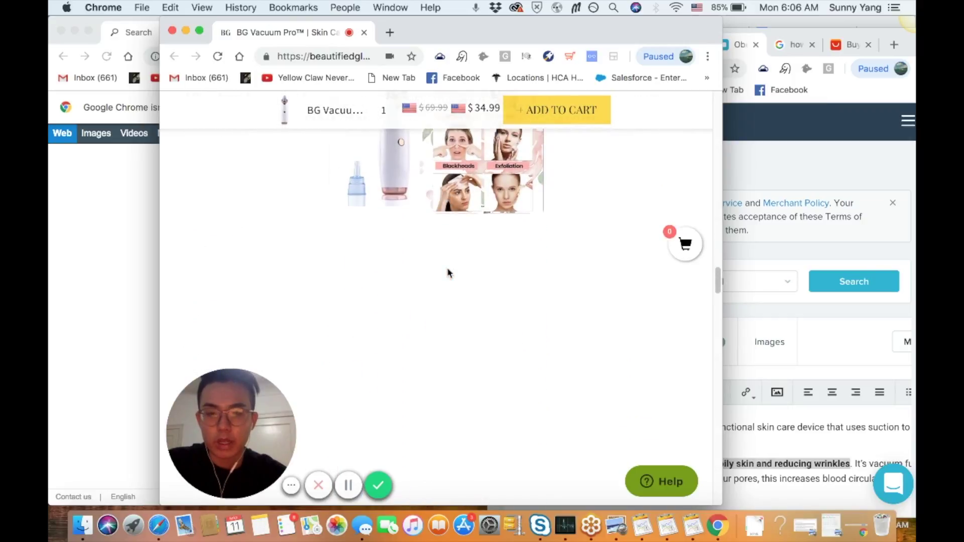
scroll(448, 274, up, 5)
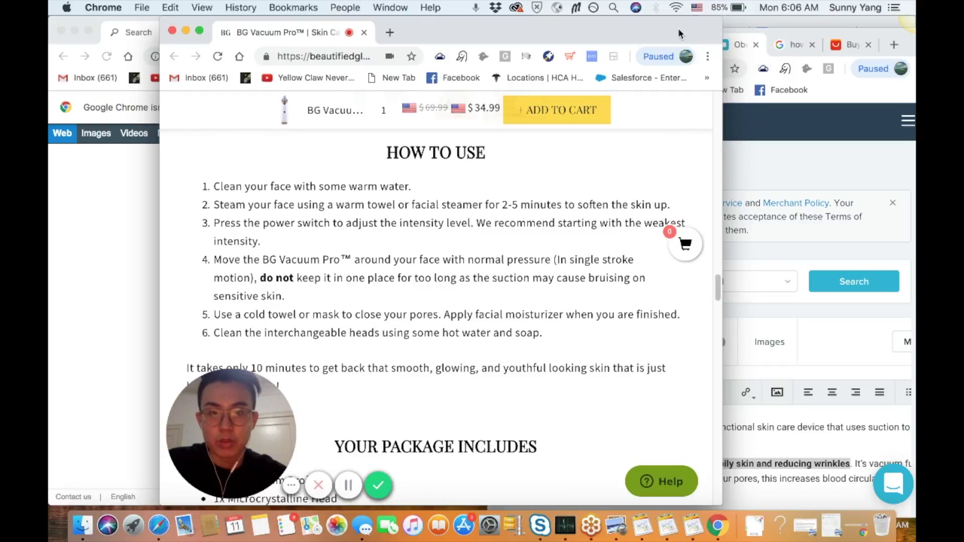
drag(678, 28, 587, 29)
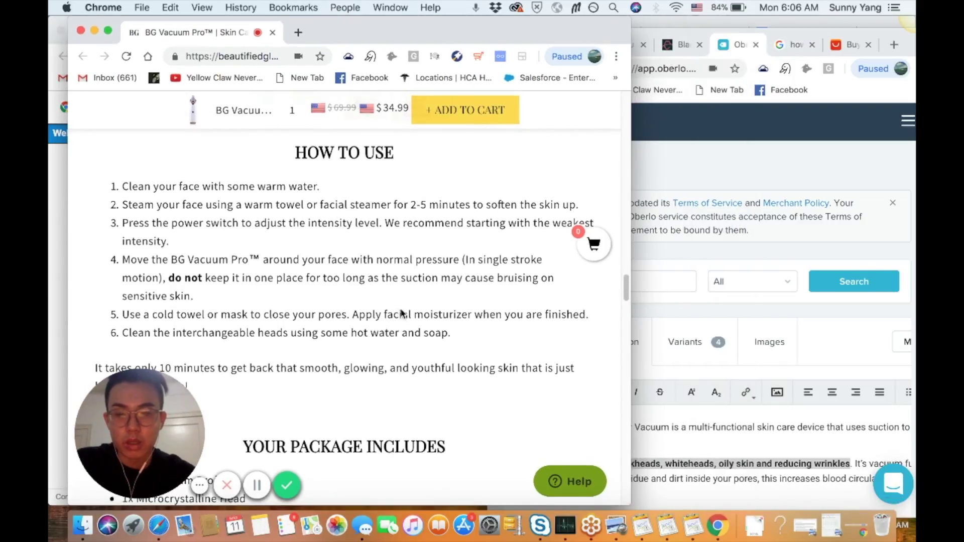
scroll(402, 314, down, 3)
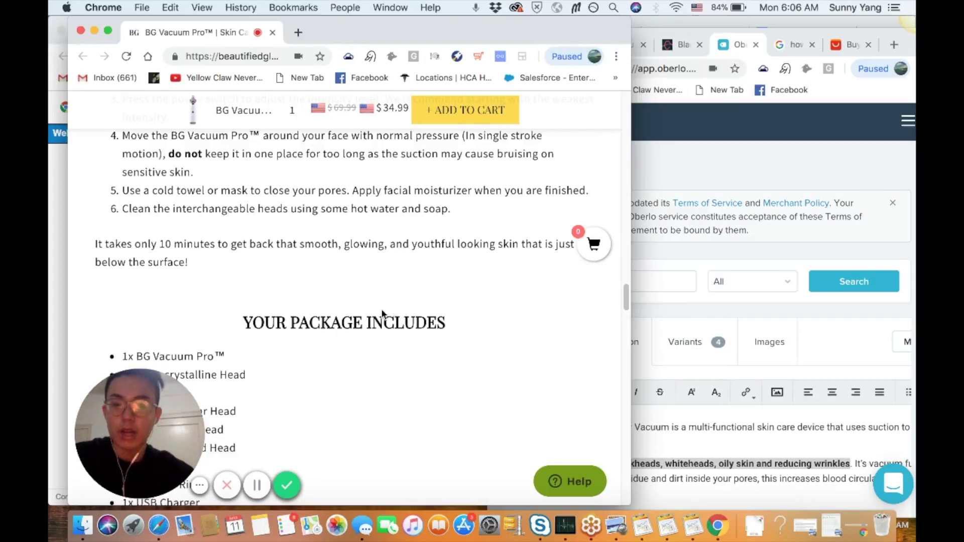
scroll(387, 313, down, 1)
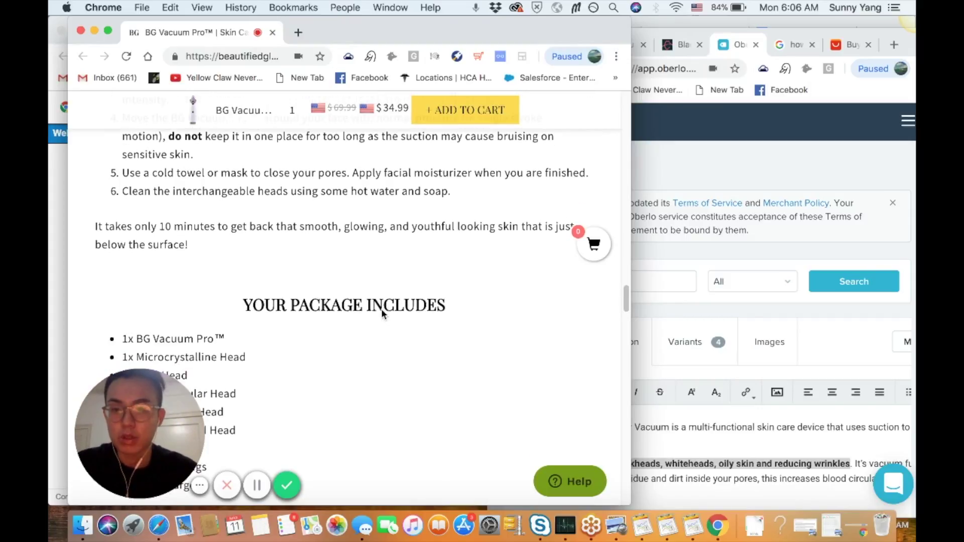
scroll(383, 314, up, 4)
scroll(382, 313, up, 8)
scroll(395, 295, up, 5)
scroll(515, 243, up, 3)
drag(446, 41, 433, 40)
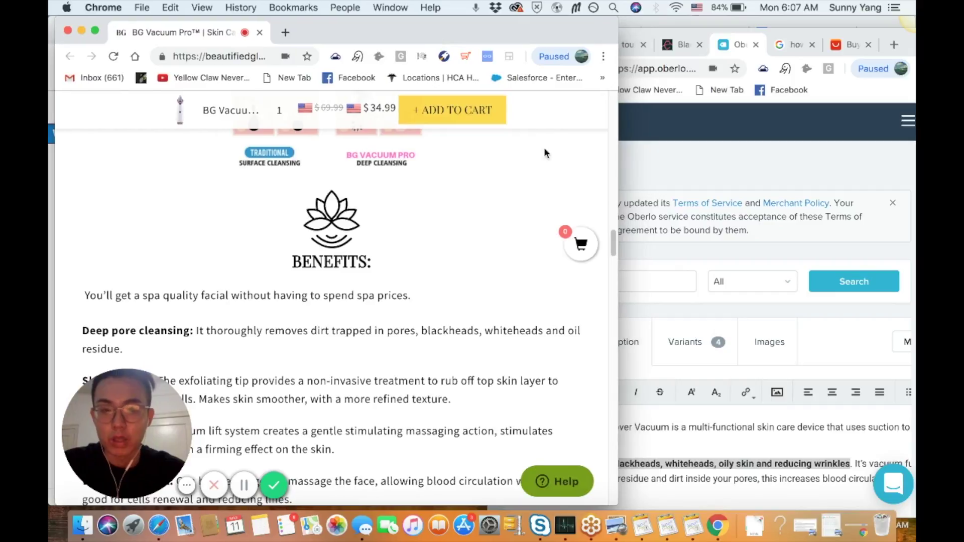
- Check the Oberlo import list, then bring the competitor page back in front
click(706, 438)
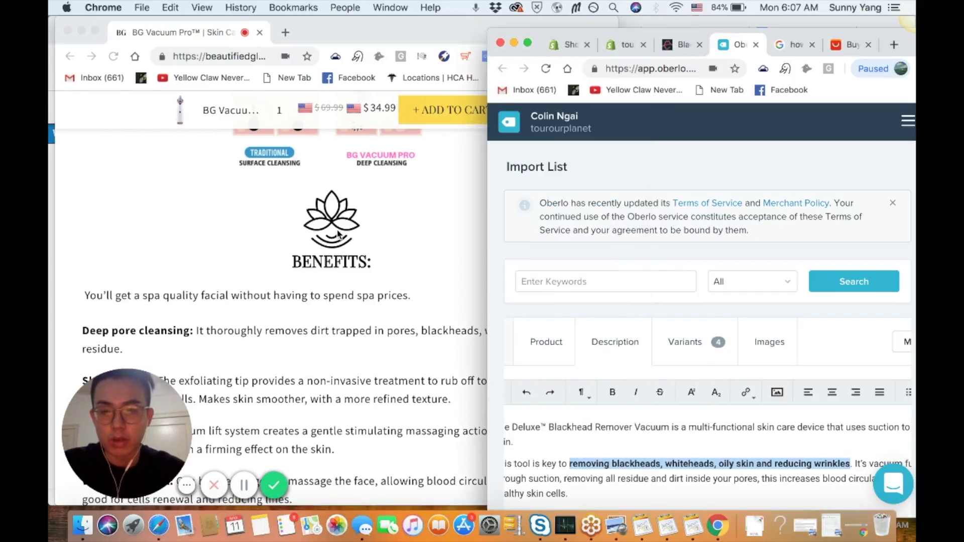
scroll(338, 234, down, 3)
scroll(338, 234, up, 10)
scroll(338, 234, up, 3)
drag(368, 26, 396, 26)
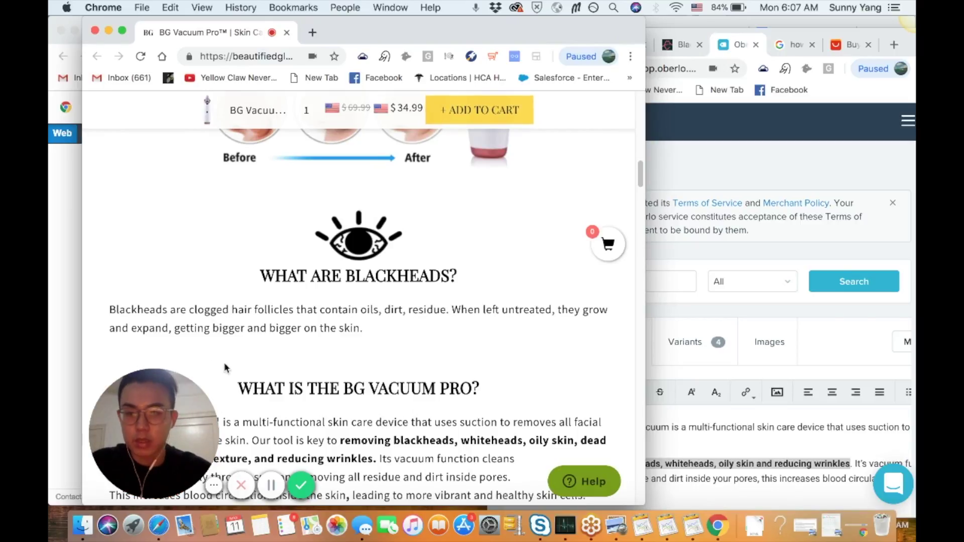
- Move further down the competitor page, then bring the AliExpress blackhead remover results forward
drag(639, 176, 638, 200)
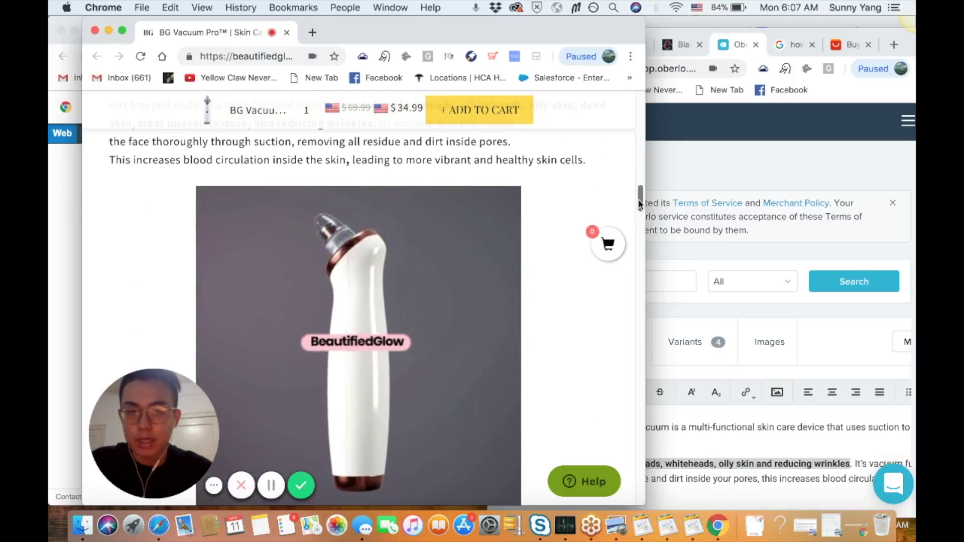
drag(638, 199, 639, 234)
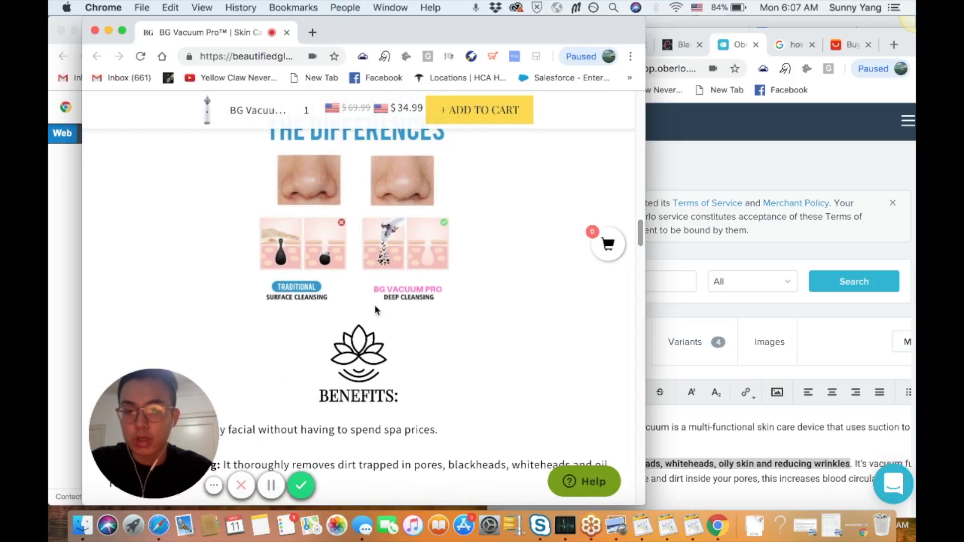
drag(639, 230, 639, 253)
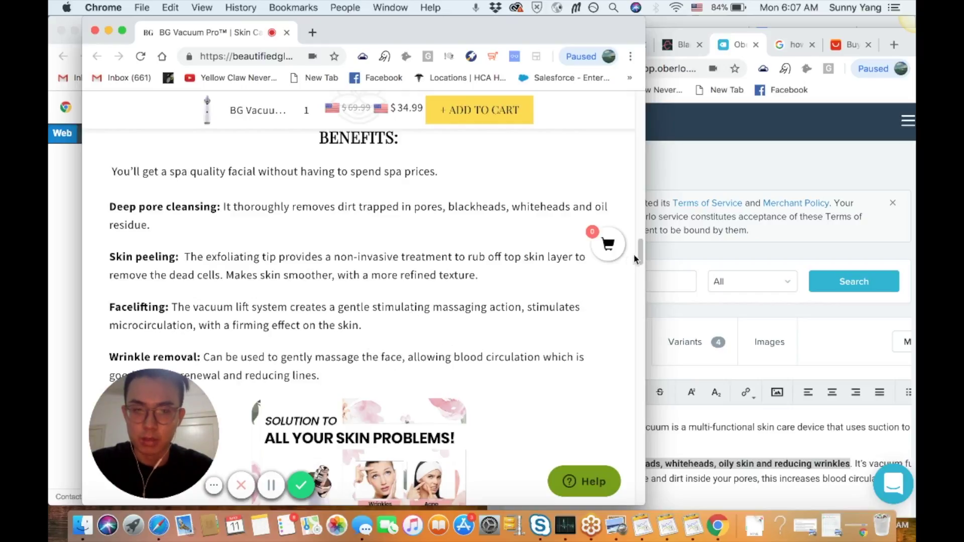
drag(635, 256, 634, 289)
scroll(325, 291, down, 1)
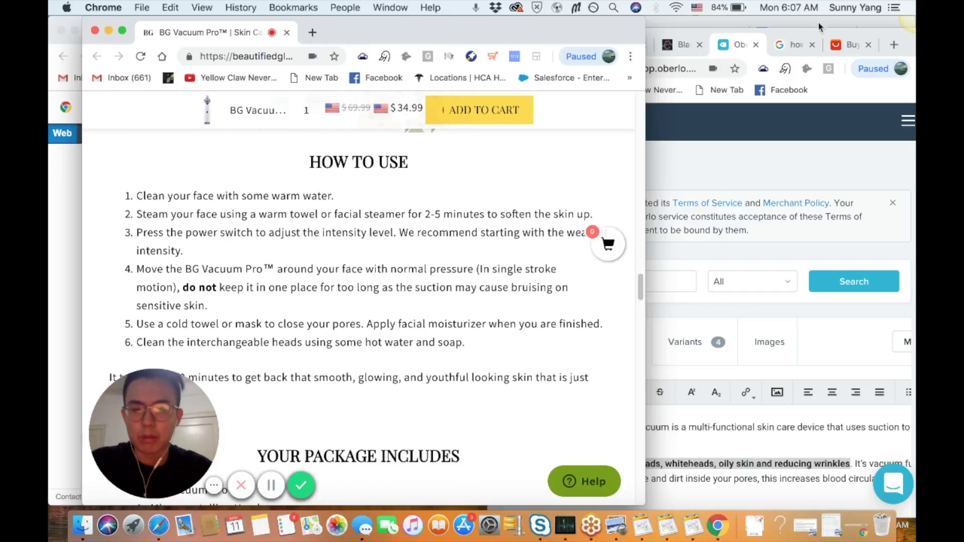
click(836, 44)
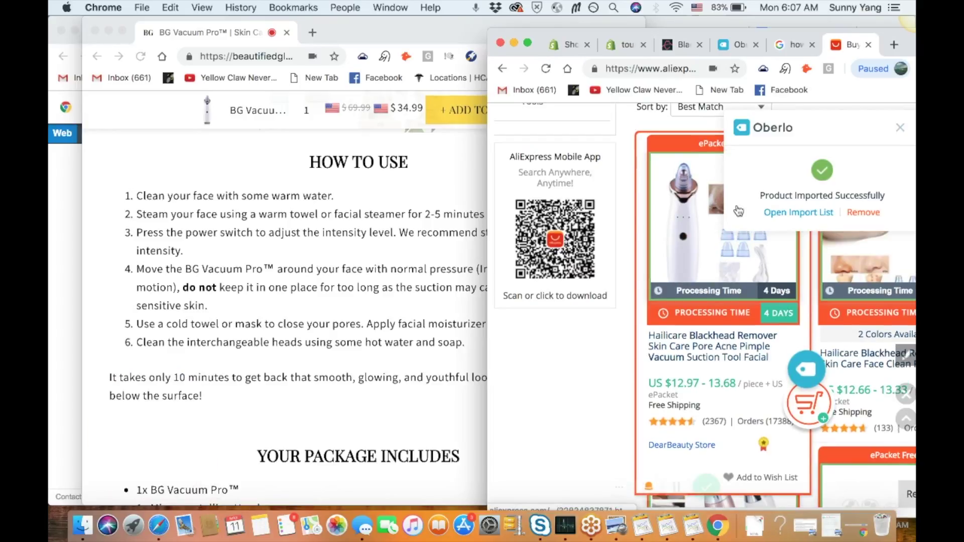
- Open the Hailicare blackhead remover product page and widen the AliExpress window
click(723, 349)
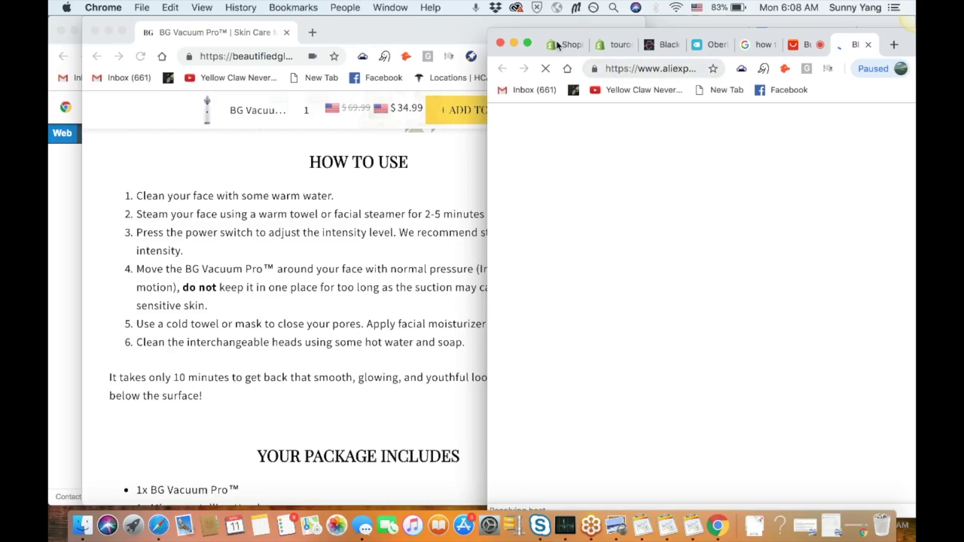
drag(541, 36, 402, 29)
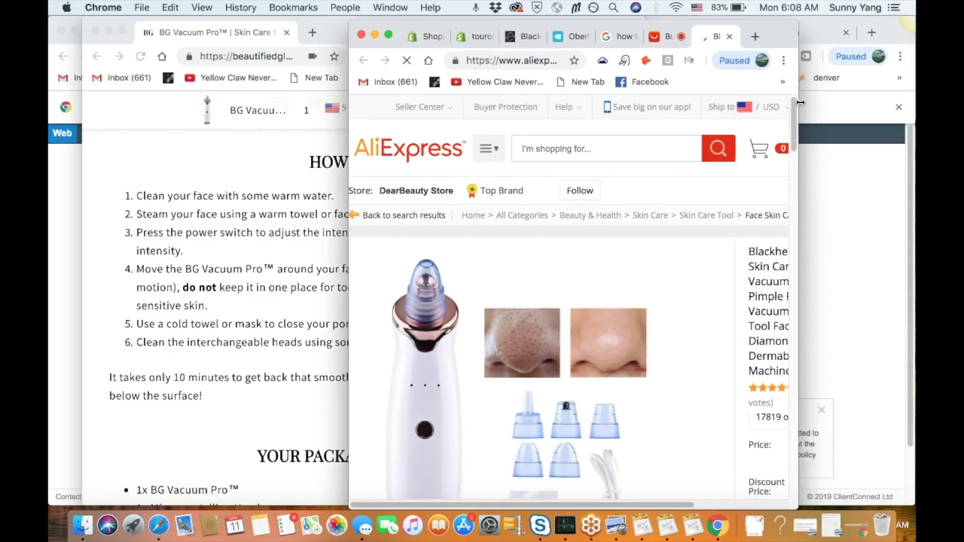
drag(914, 103, 913, 103)
drag(888, 40, 913, 57)
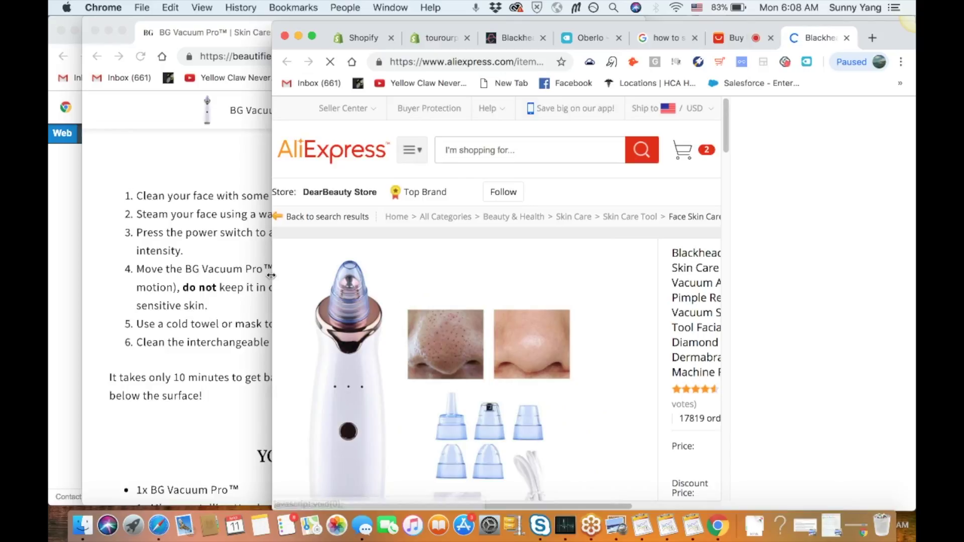
drag(218, 270, 75, 269)
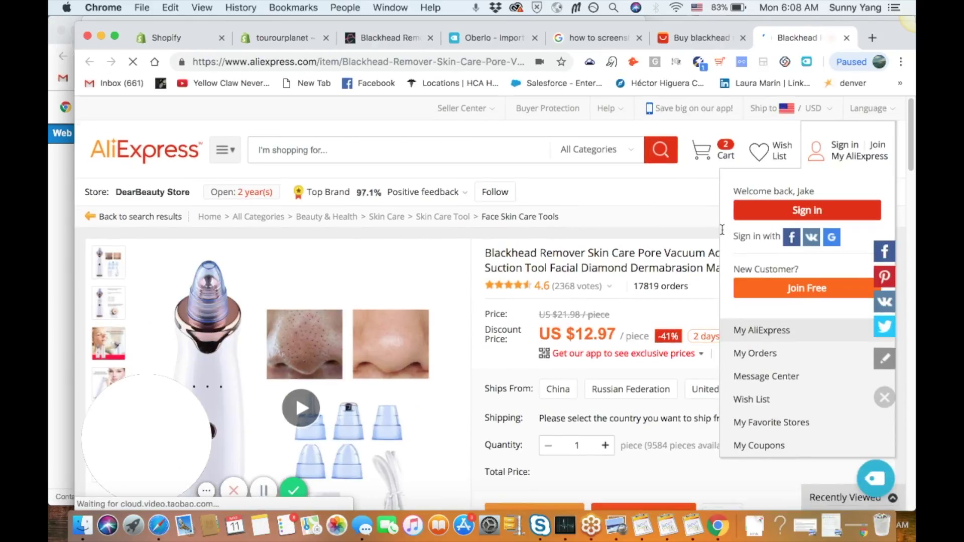
- Scroll down to the Package Includes list and copy it
scroll(666, 214, down, 3)
scroll(660, 227, down, 5)
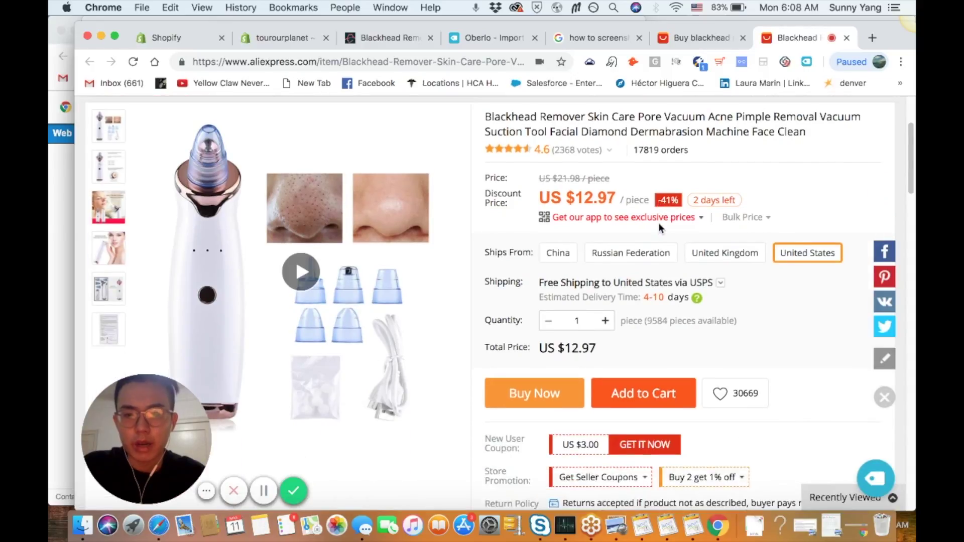
scroll(660, 229, down, 8)
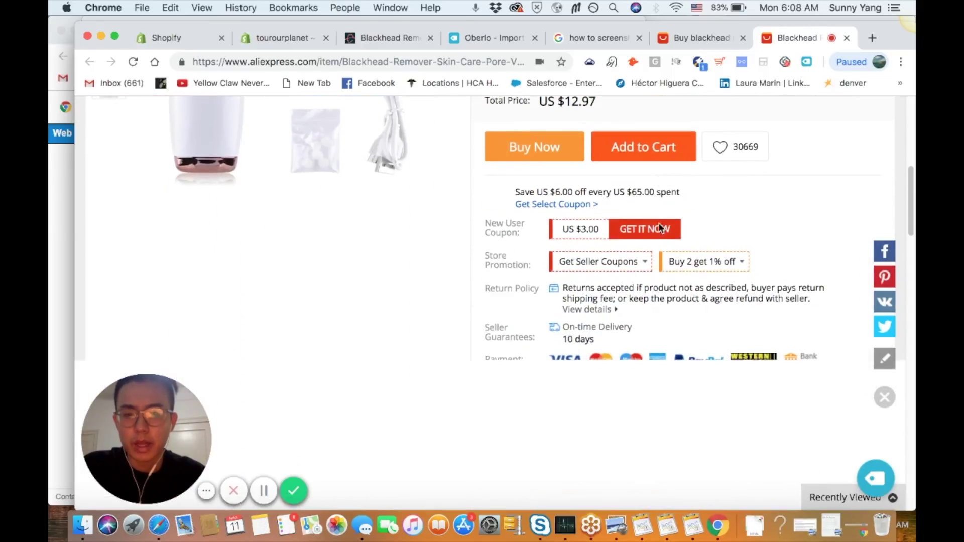
scroll(659, 231, down, 5)
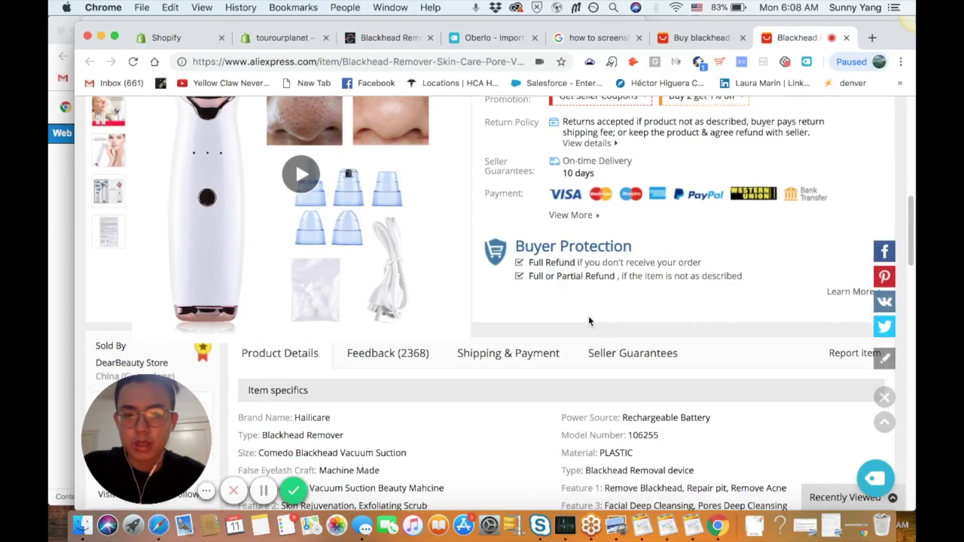
scroll(570, 352, down, 11)
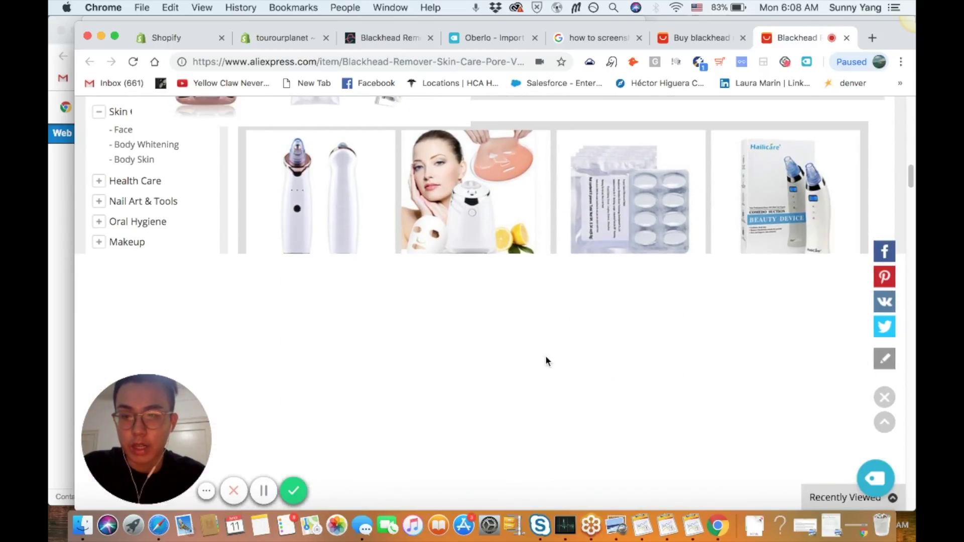
scroll(545, 360, down, 3)
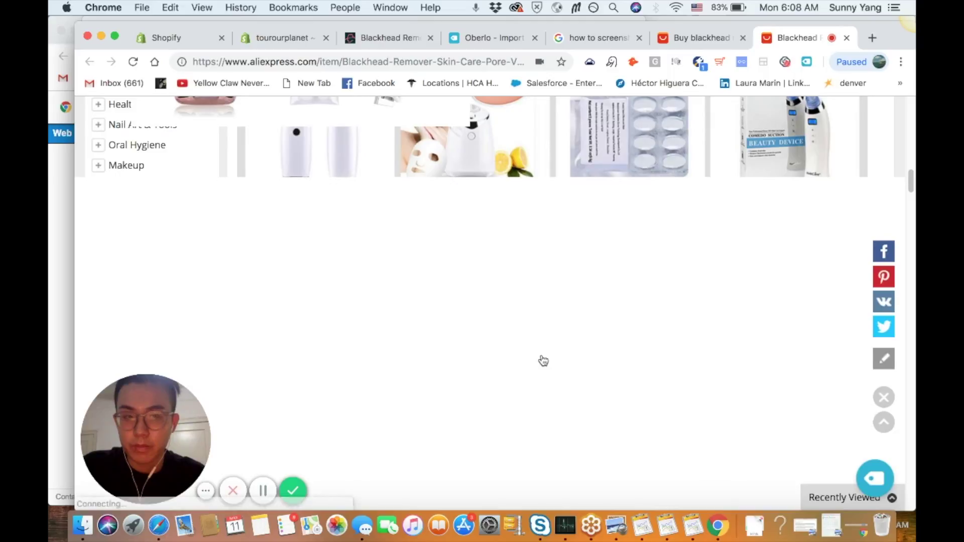
scroll(544, 360, down, 3)
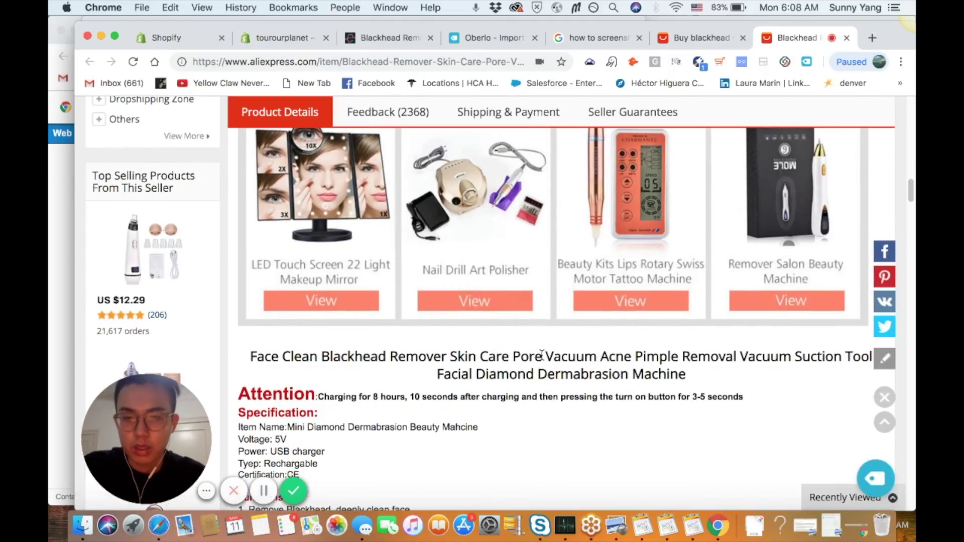
scroll(542, 354, down, 5)
scroll(327, 388, down, 5)
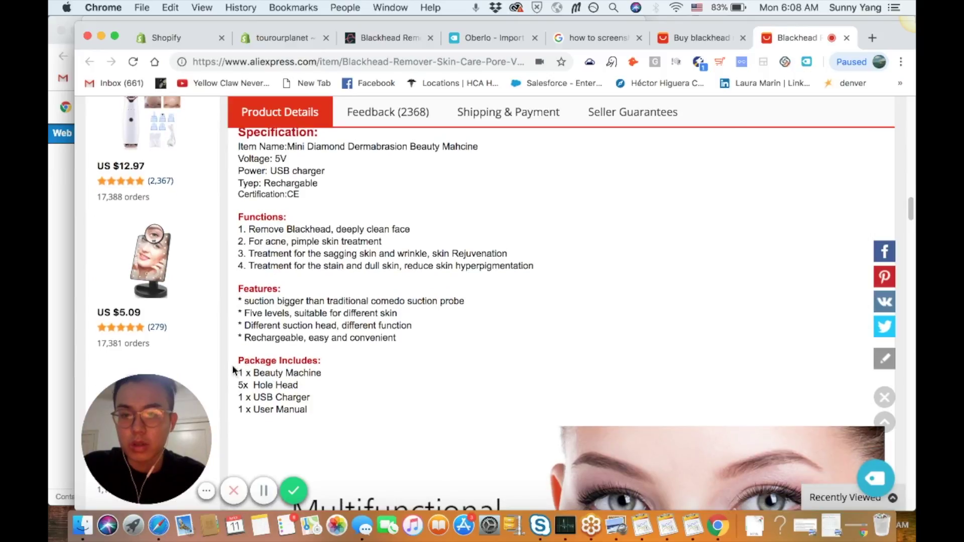
drag(237, 363, 302, 411)
right_click(298, 384)
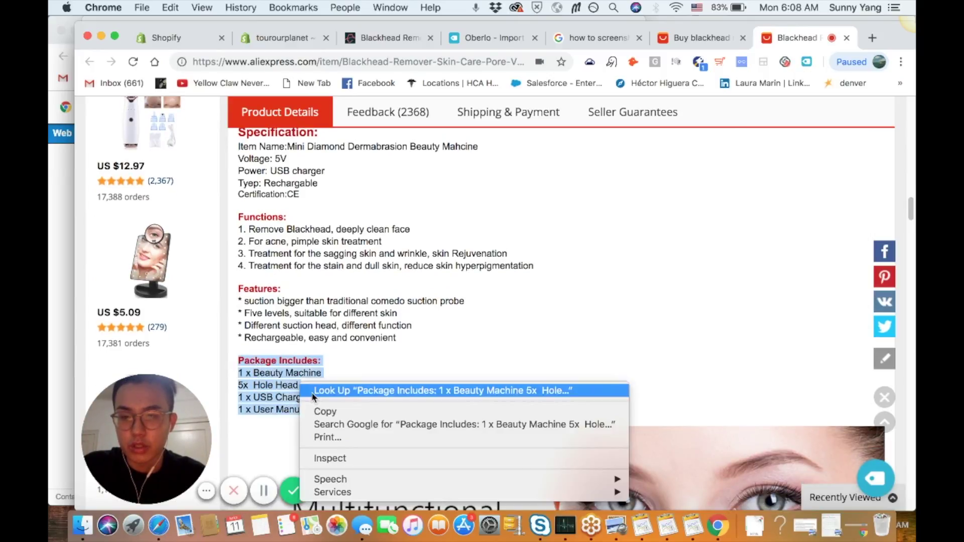
click(313, 410)
scroll(343, 402, down, 10)
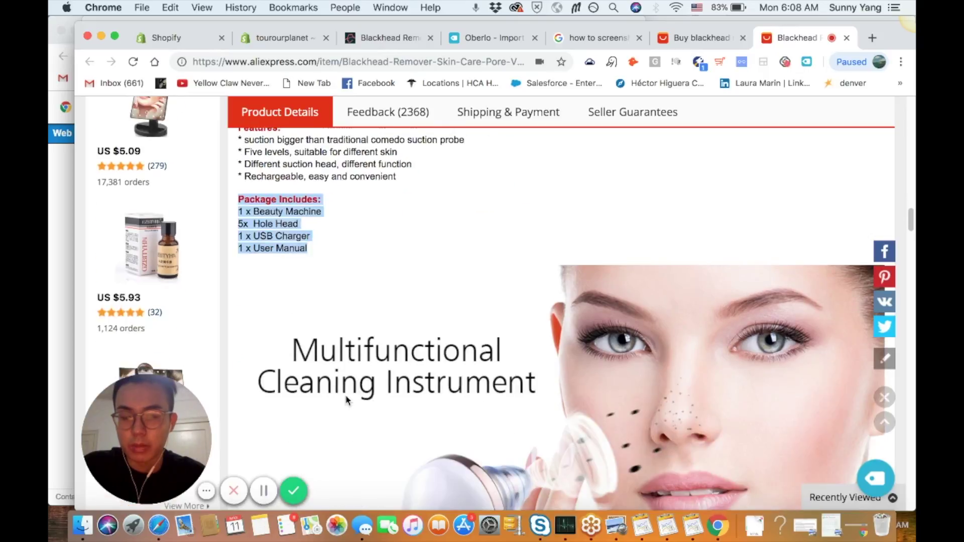
- Read the description down to the 0.3kg, 15x10x5cm packaging details, then return to Oberlo's Import List
scroll(347, 400, down, 10)
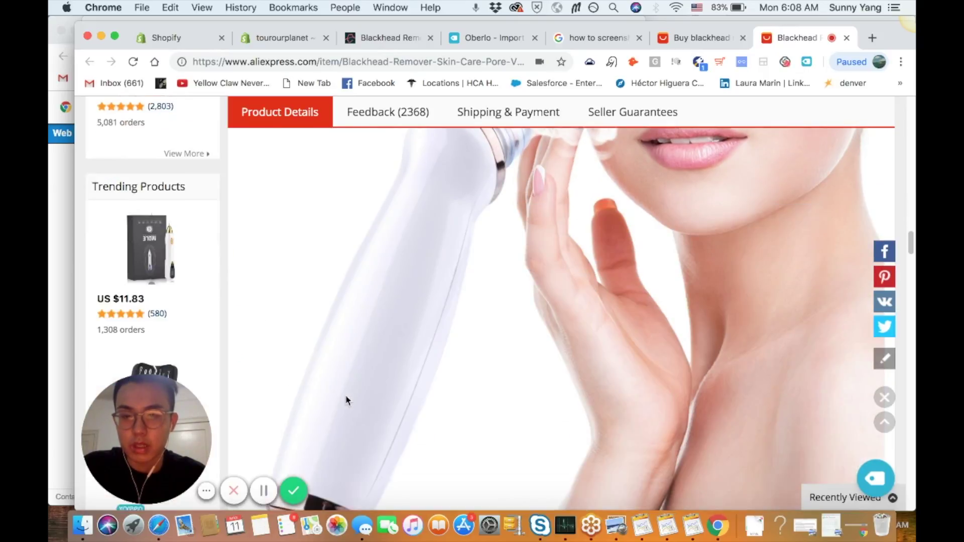
scroll(346, 400, down, 8)
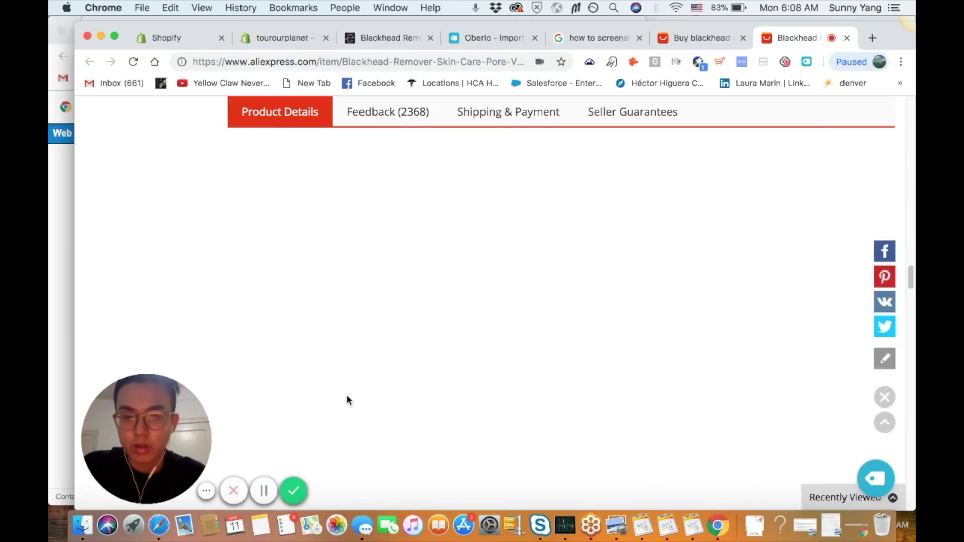
scroll(347, 400, down, 5)
scroll(347, 400, down, 10)
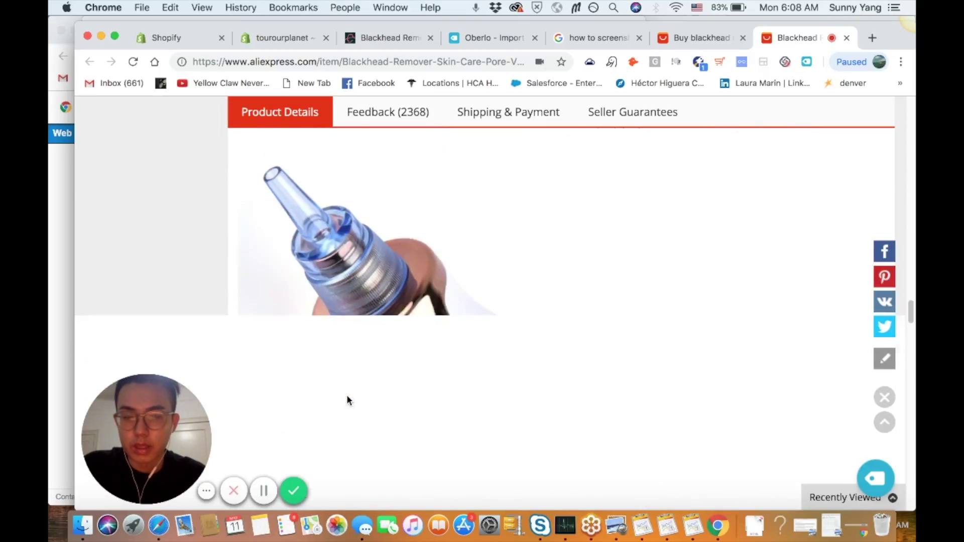
scroll(406, 262, down, 10)
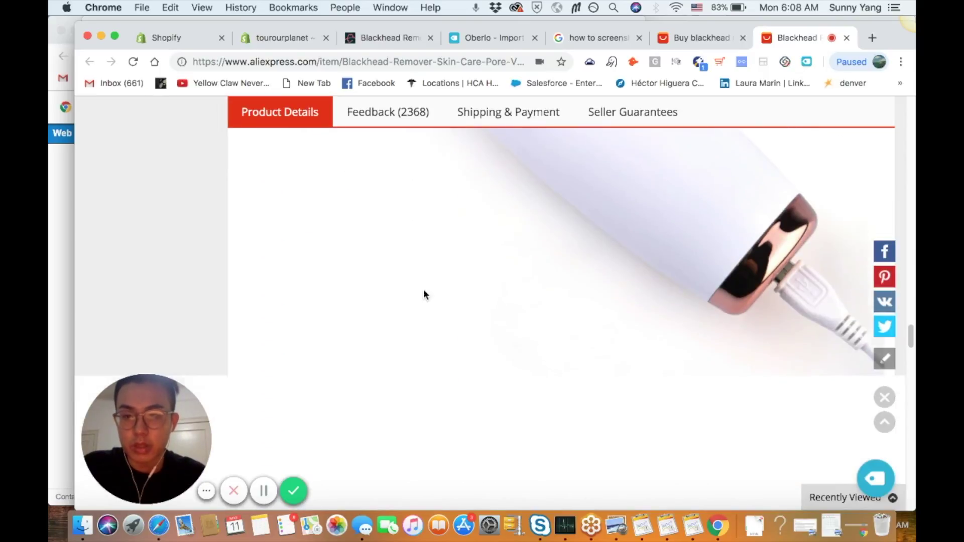
scroll(424, 291, down, 8)
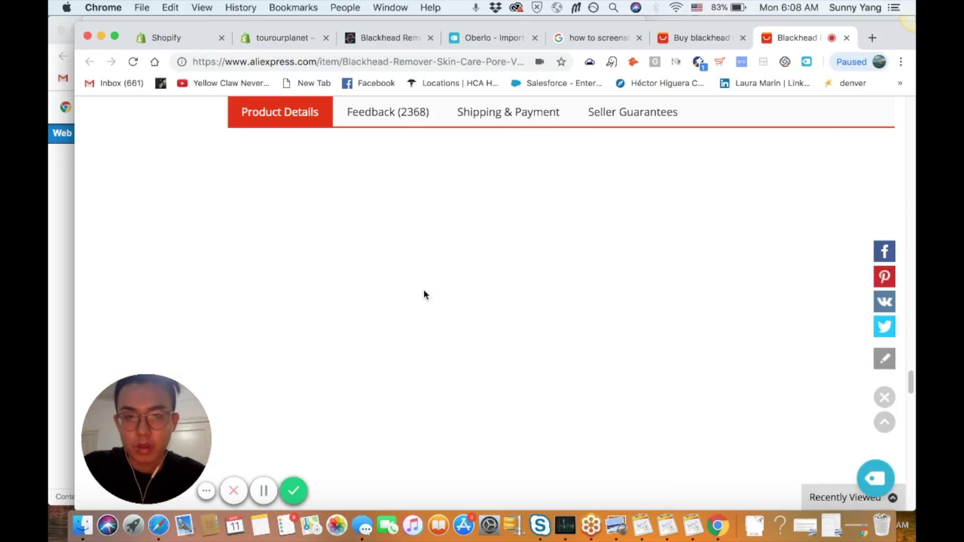
scroll(425, 295, down, 8)
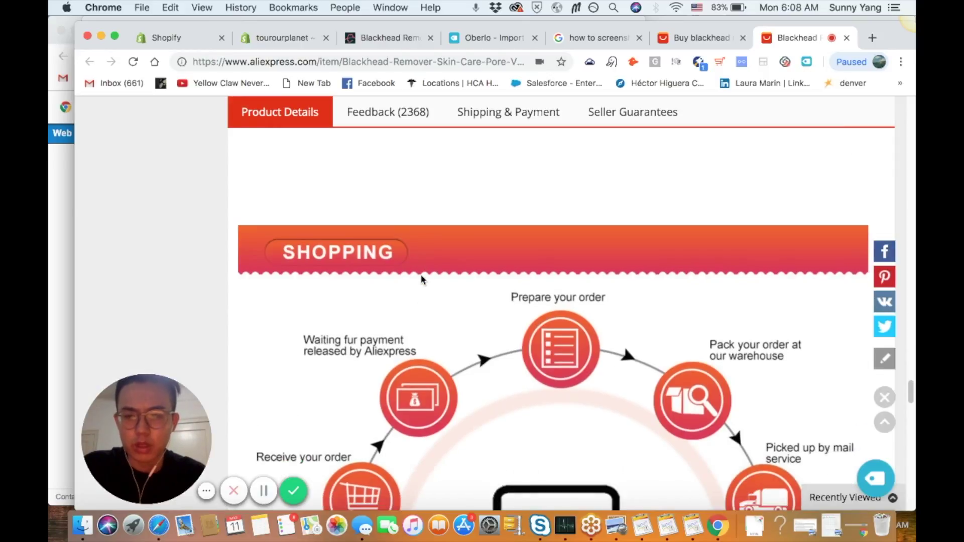
scroll(422, 279, down, 10)
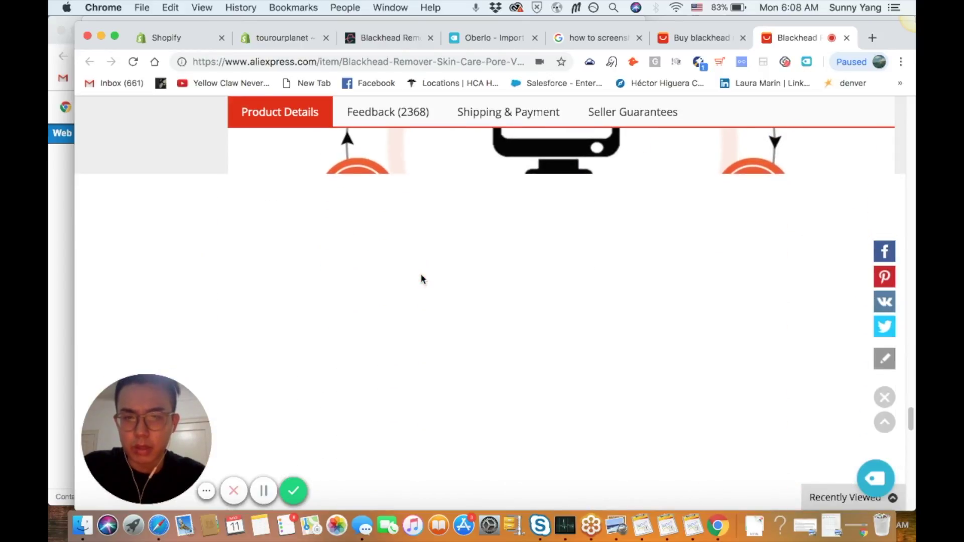
scroll(421, 273, down, 5)
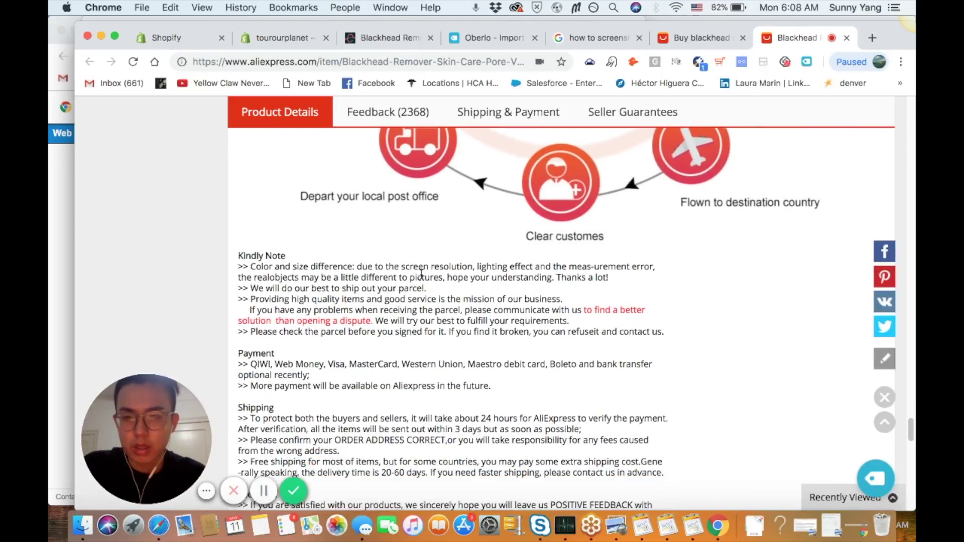
scroll(421, 274, down, 10)
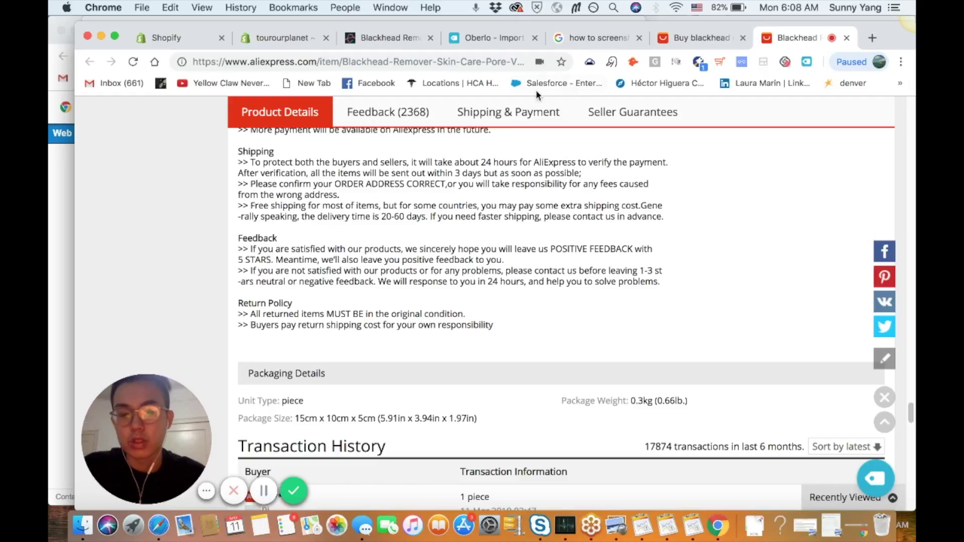
click(469, 35)
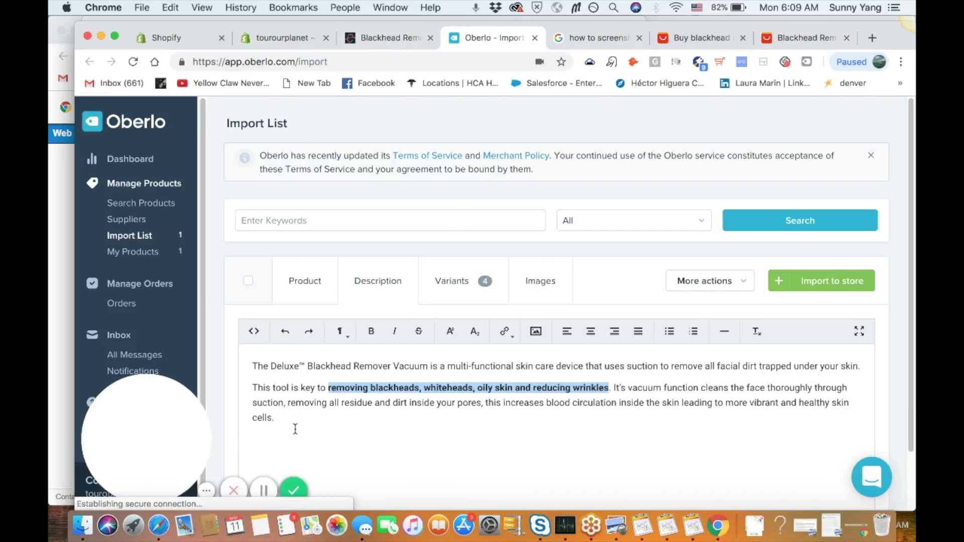
- Paste the supplier's package list at the description's end, with 'Package Includes:' on its own line
click(296, 427)
right_click(280, 444)
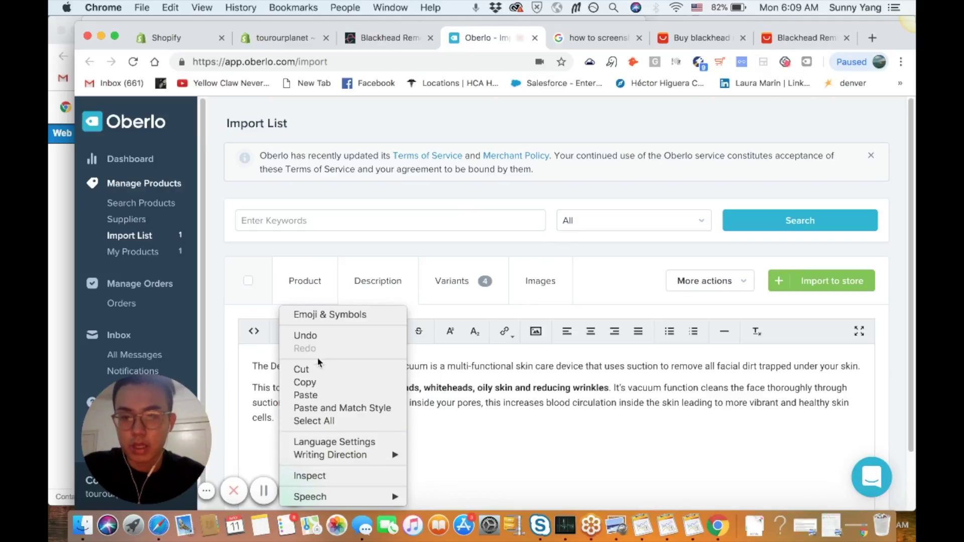
click(305, 396)
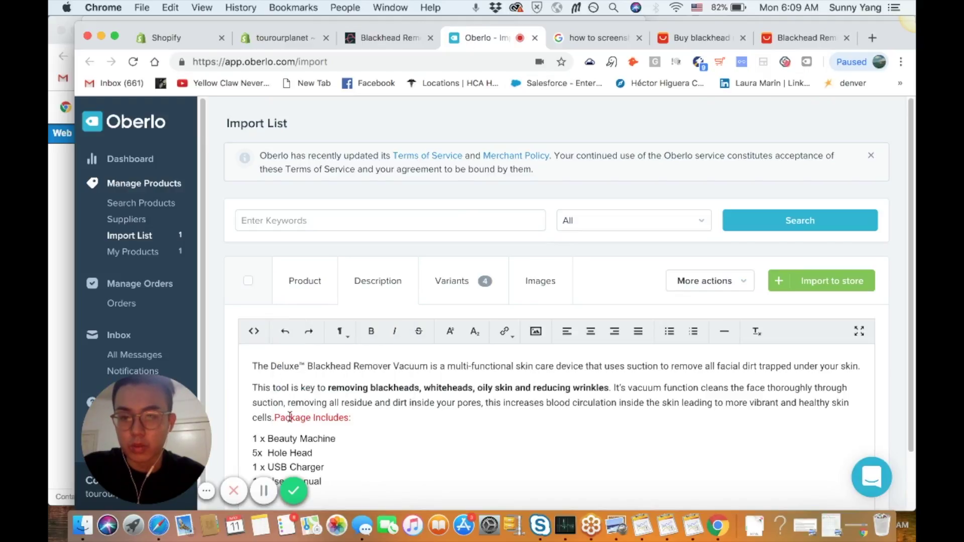
click(276, 417)
key(Return)
key(Return)
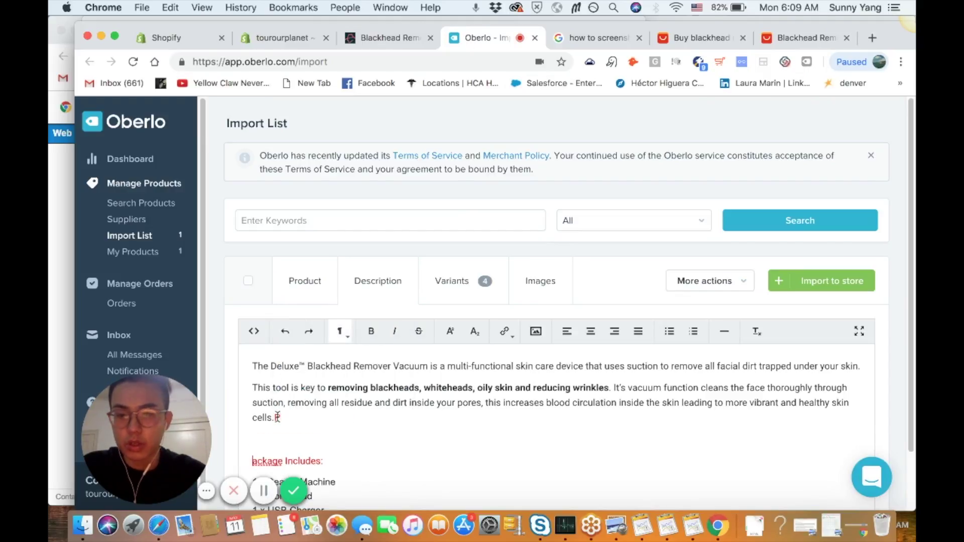
key(BackSpace)
key(BackSpace)
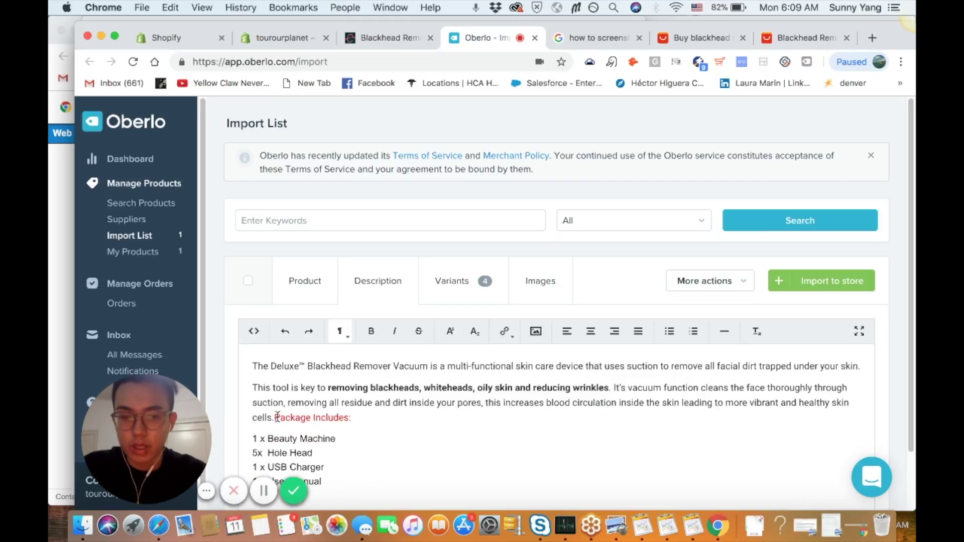
key(Return)
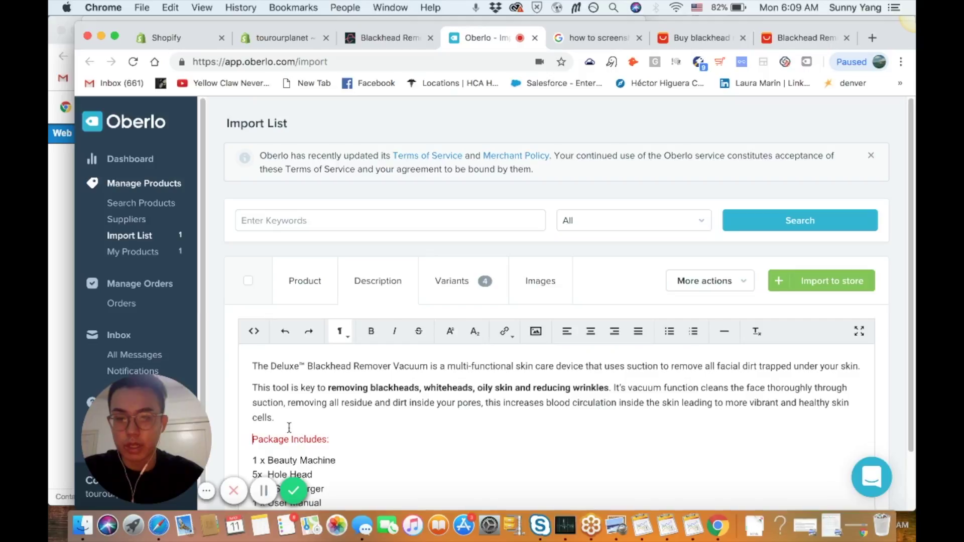
- Add 'What are Blackheads?' above the Deluxe paragraph, followed by the line '95% of people tend to have'
click(251, 368)
key(Return)
text(Wh)
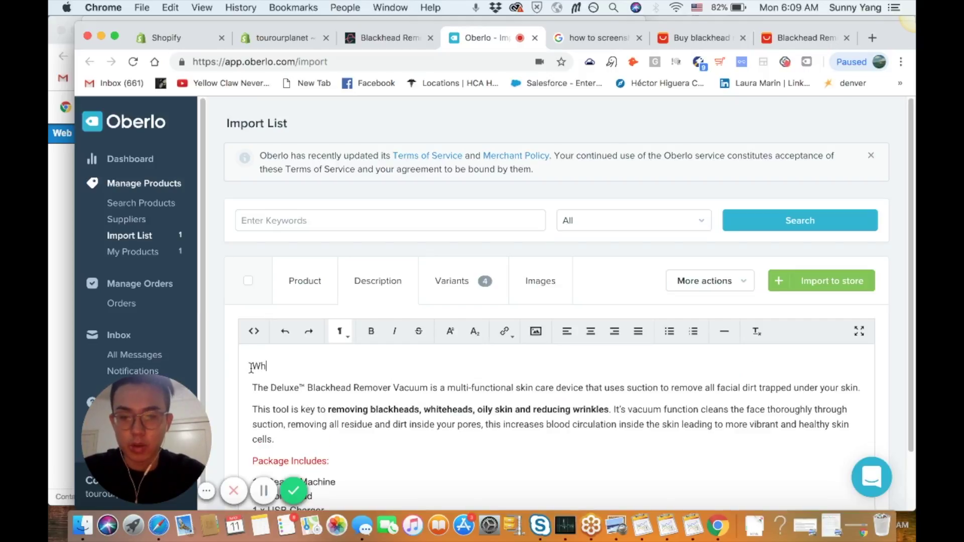
text(at are)
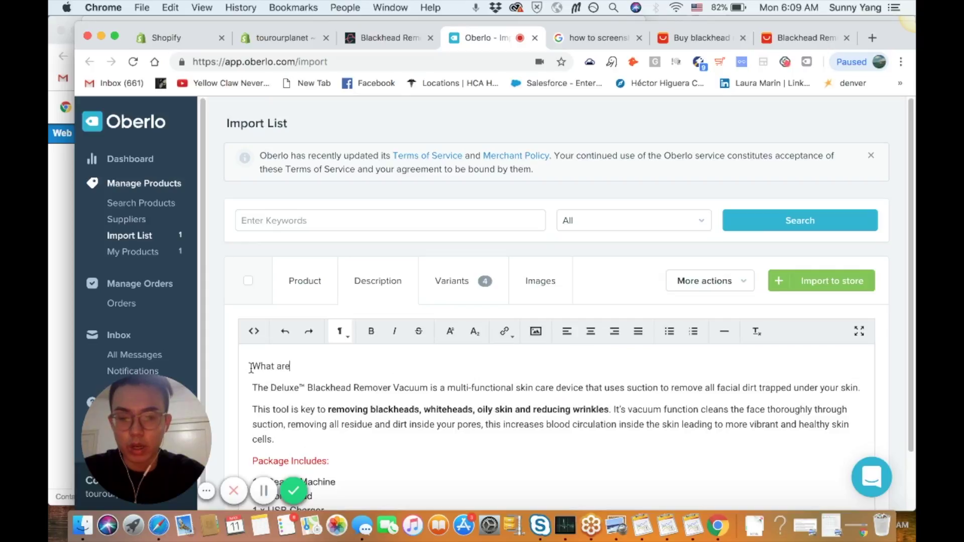
text( Blackheads?)
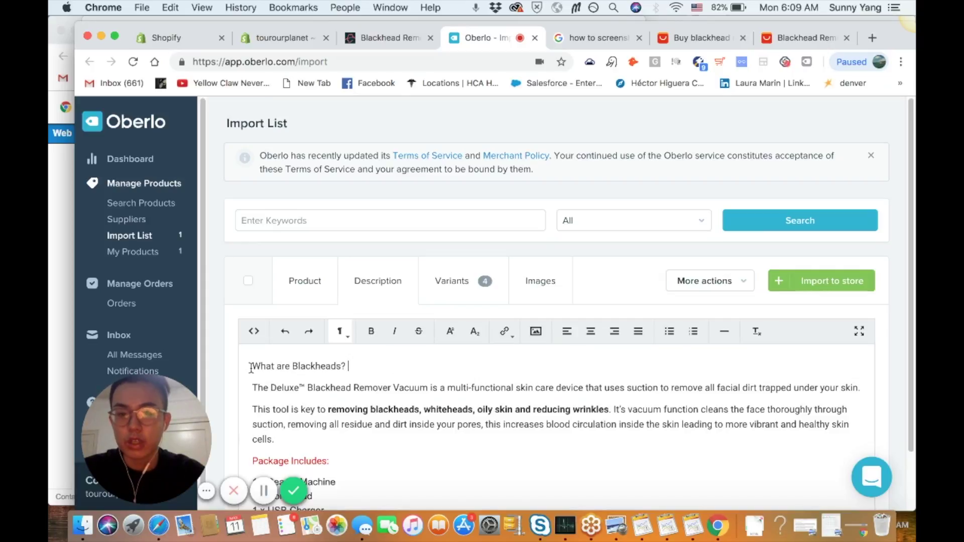
key(Return)
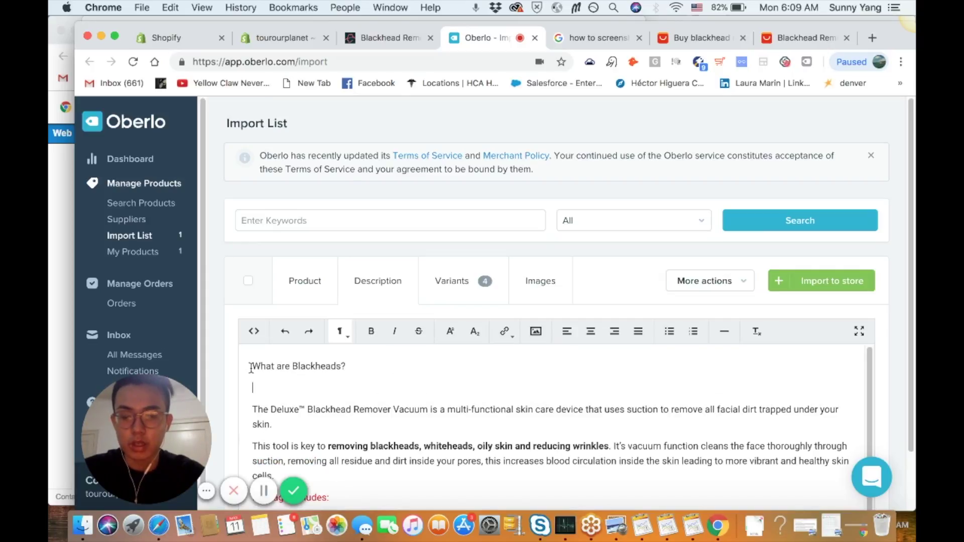
text(95%)
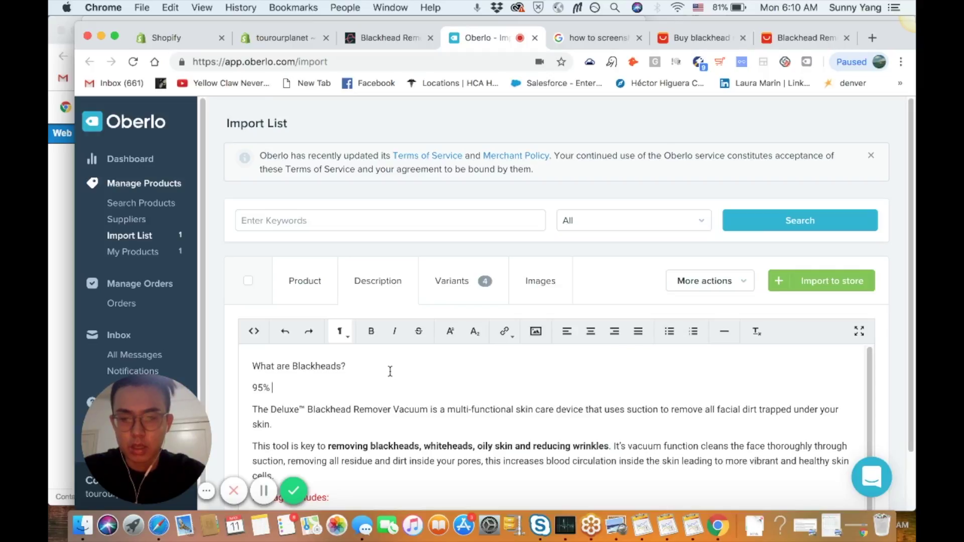
text(of pep)
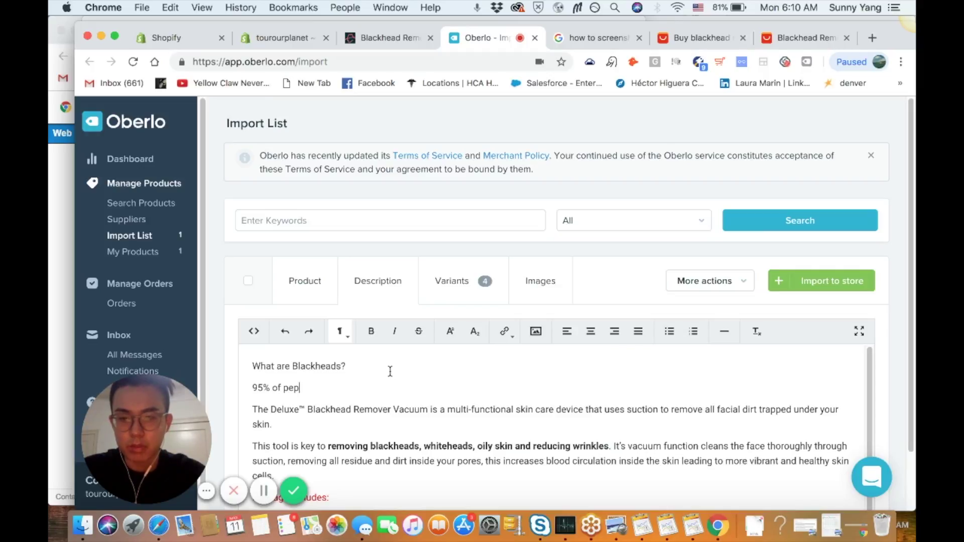
text(ople tend to have)
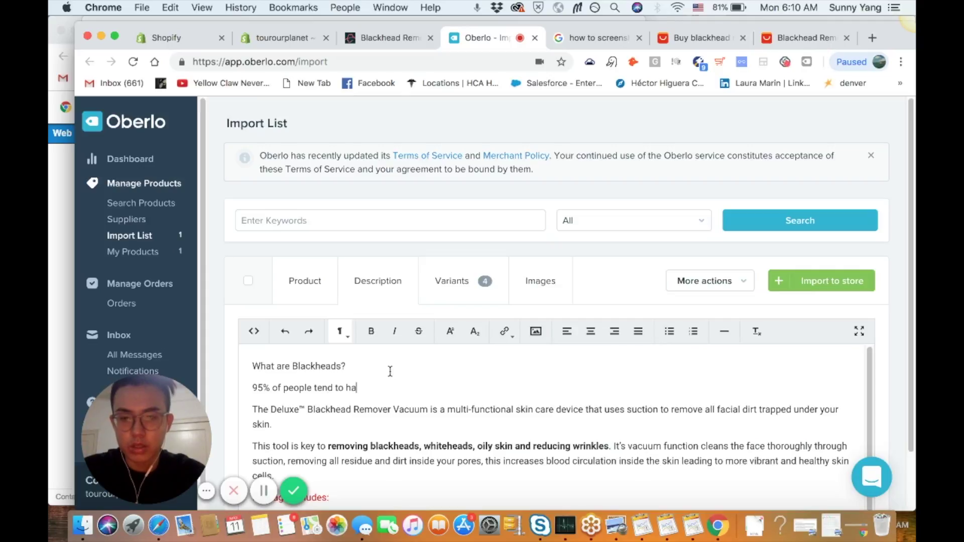
- Insert an empty line below the 'What are Blackheads?' heading
click(357, 364)
key(Return)
text(_)
key(BackSpace)
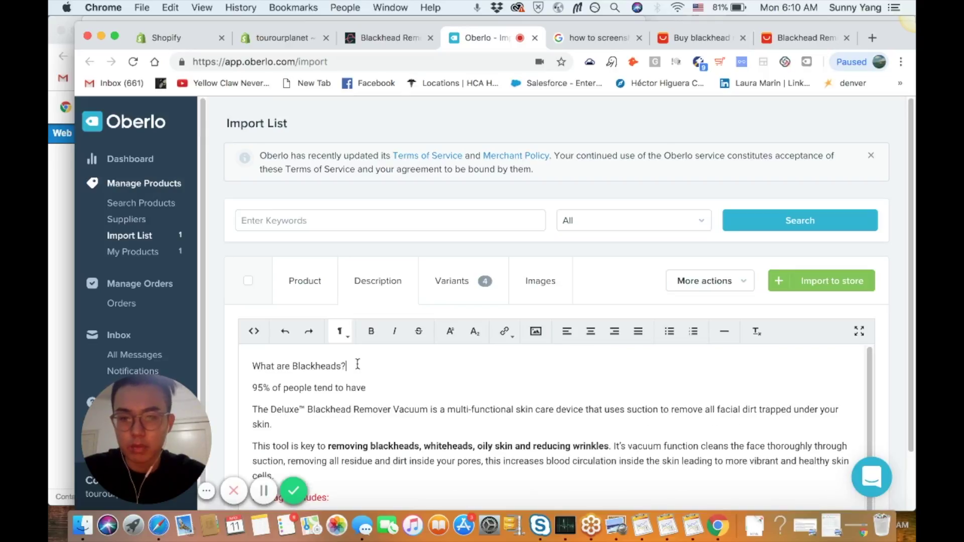
key(Return)
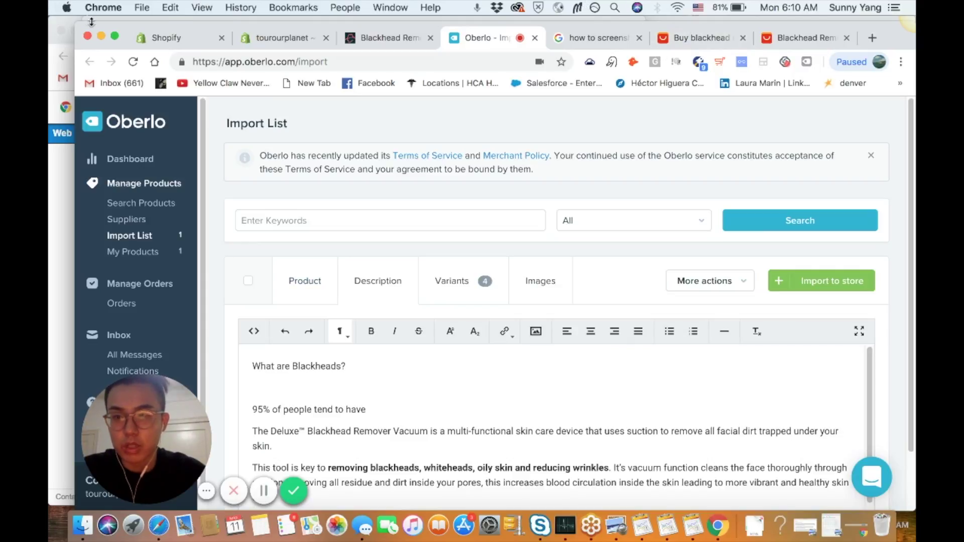
- Move Oberlo aside and scroll the BG Vacuum Pro page to its 'What are Blackheads?' section
drag(135, 30, 616, 29)
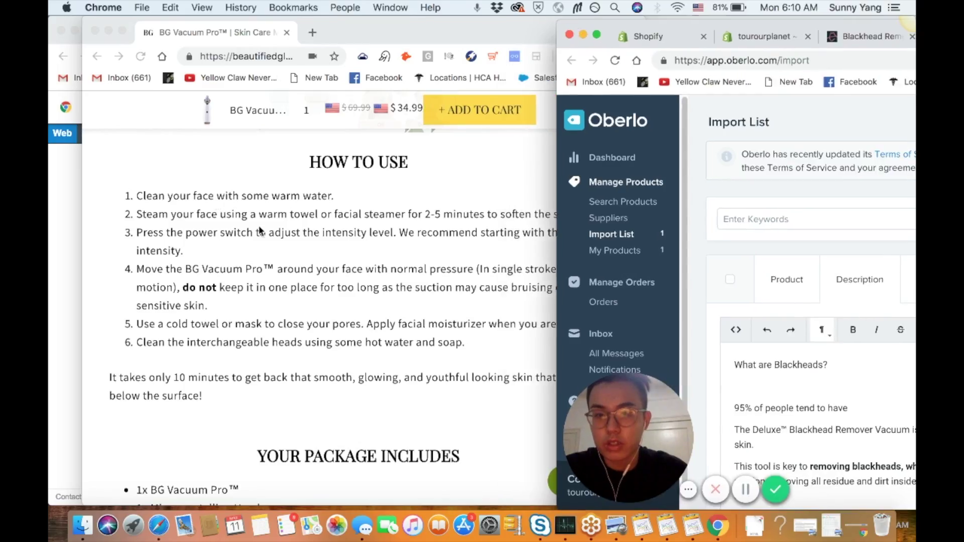
scroll(258, 225, down, 5)
scroll(265, 230, down, 10)
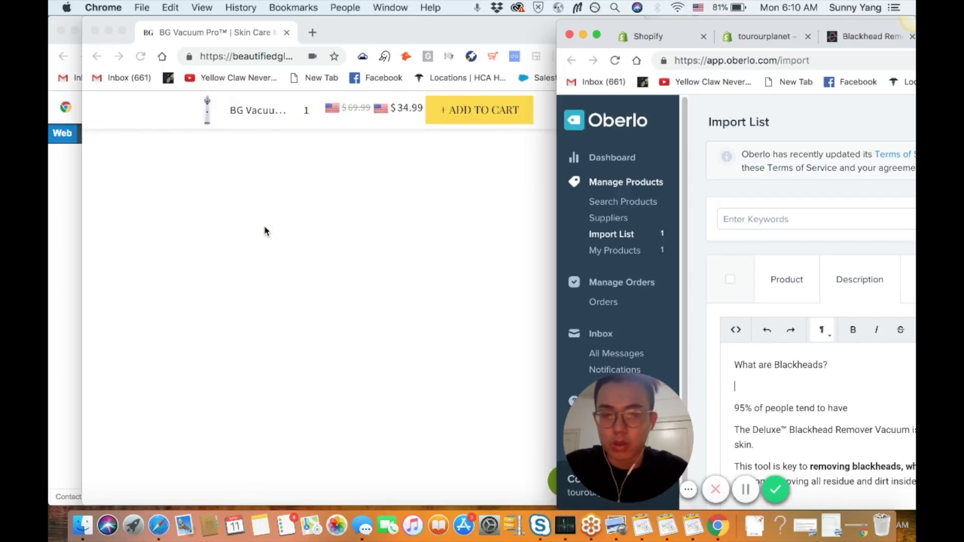
drag(384, 35, 325, 28)
scroll(445, 176, up, 5)
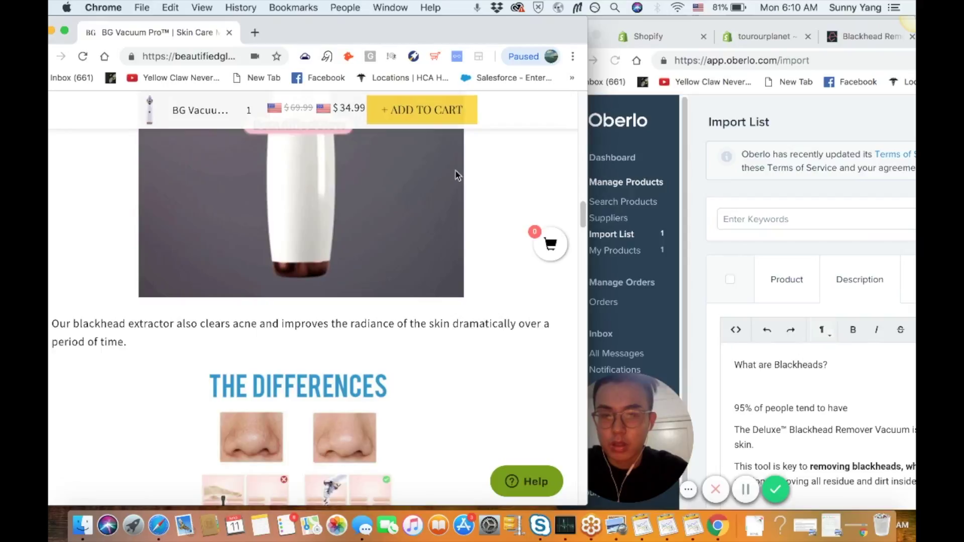
scroll(445, 177, up, 10)
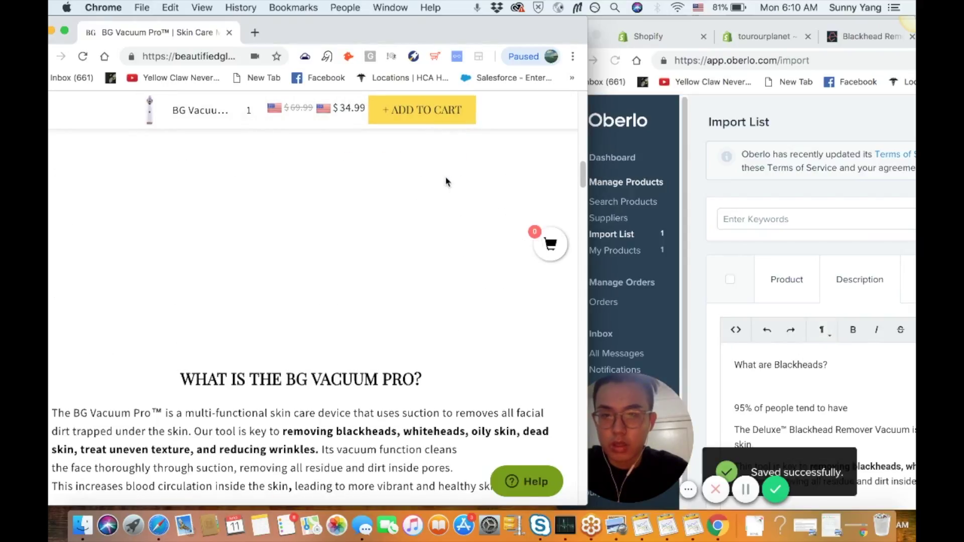
scroll(447, 181, up, 3)
scroll(446, 181, up, 2)
scroll(446, 181, down, 5)
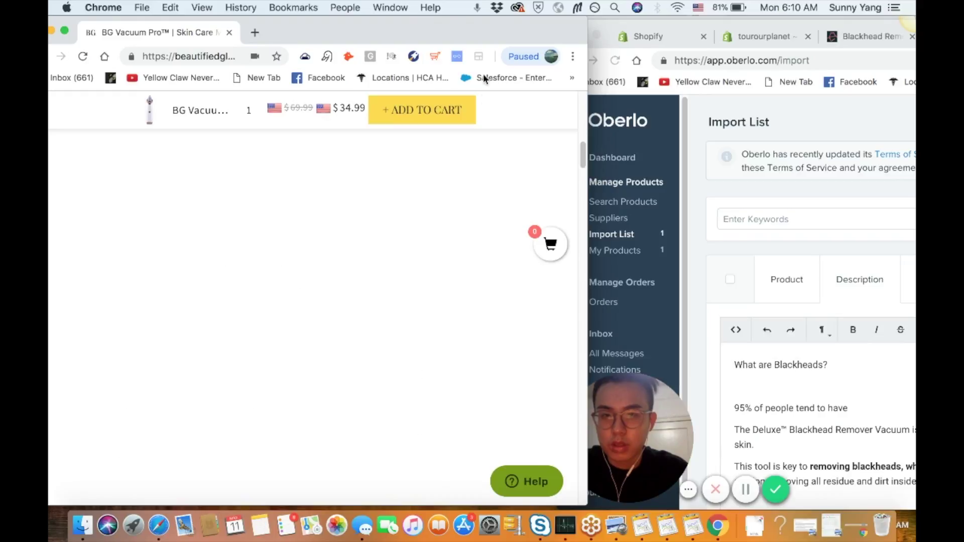
scroll(496, 171, up, 3)
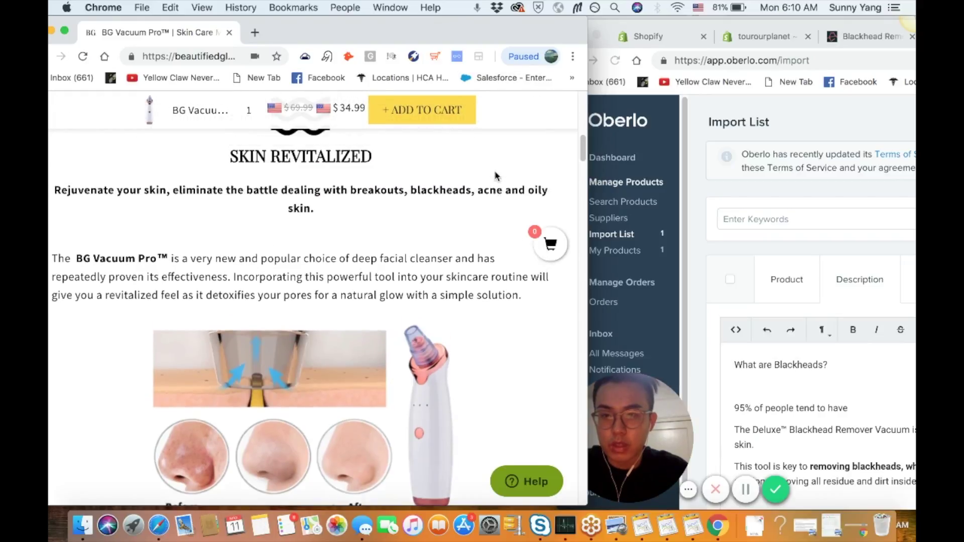
scroll(496, 176, up, 6)
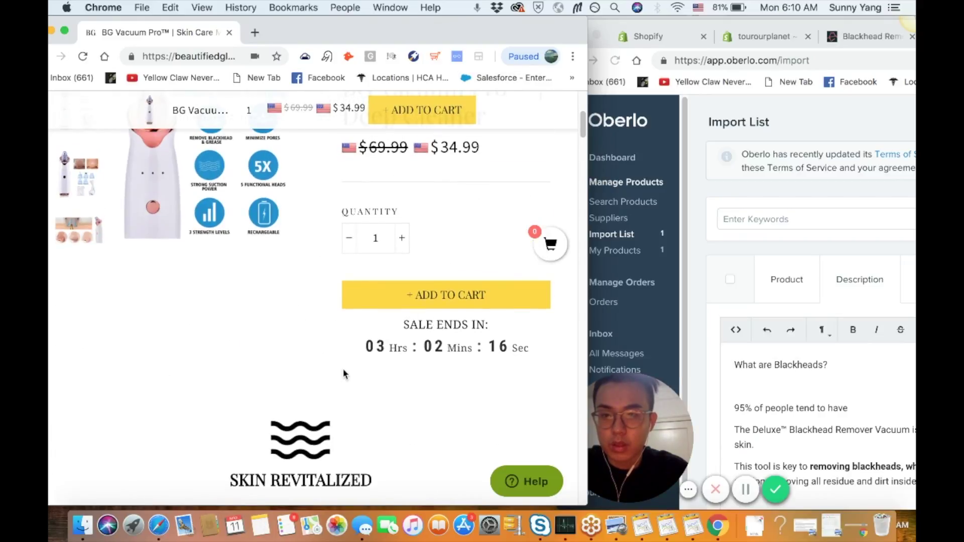
scroll(345, 374, down, 5)
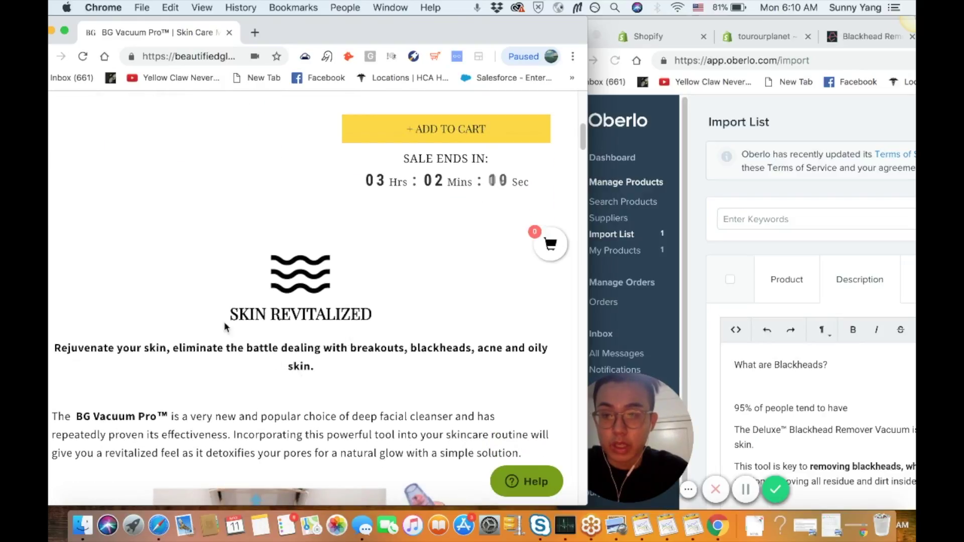
scroll(337, 353, down, 4)
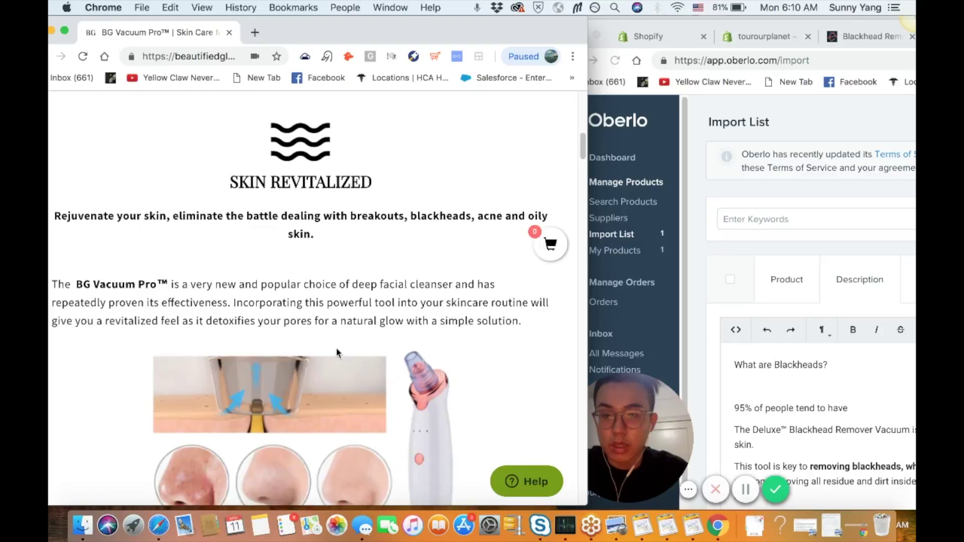
scroll(338, 353, up, 10)
scroll(336, 348, down, 10)
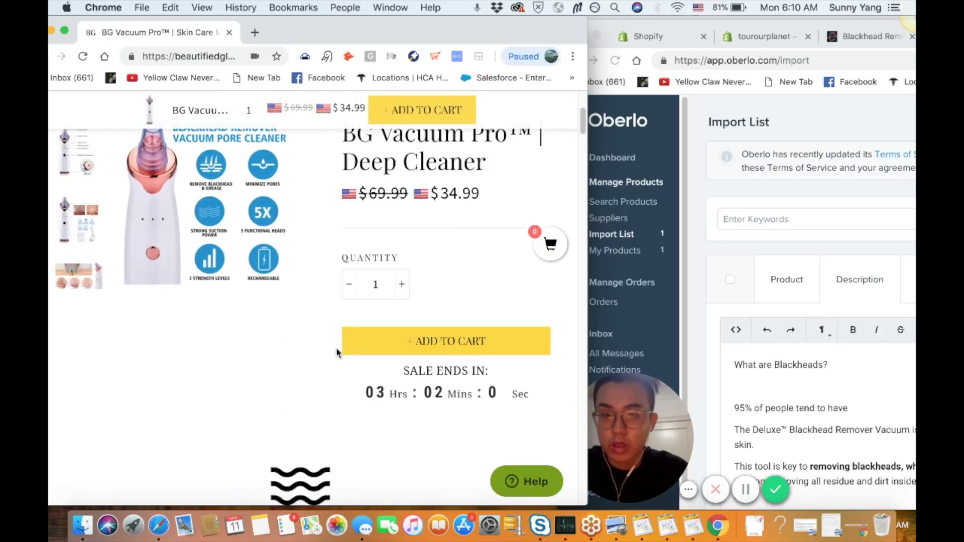
scroll(337, 353, down, 3)
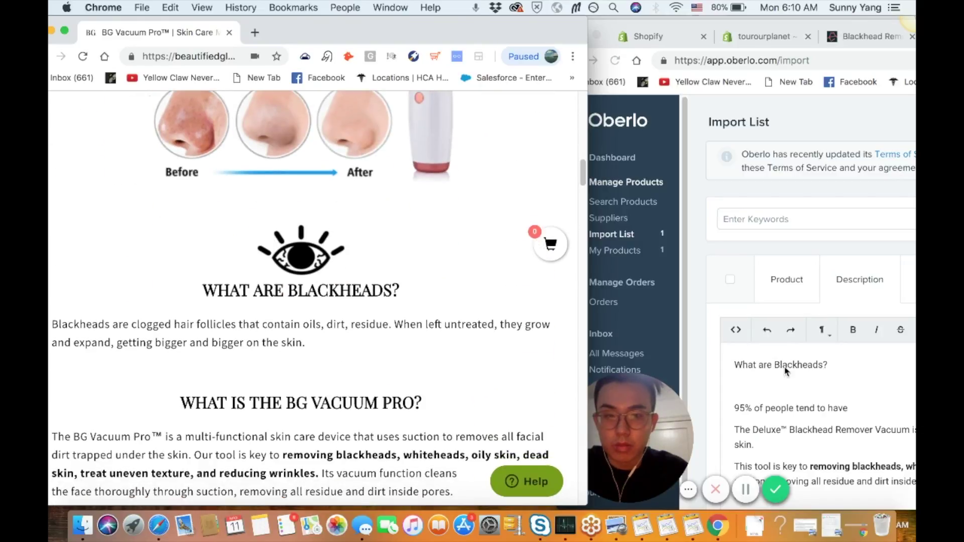
click(782, 383)
- Type 'Blackheads are clogged hair follicles that c…' on the empty line under the heading
click(760, 382)
text(Black)
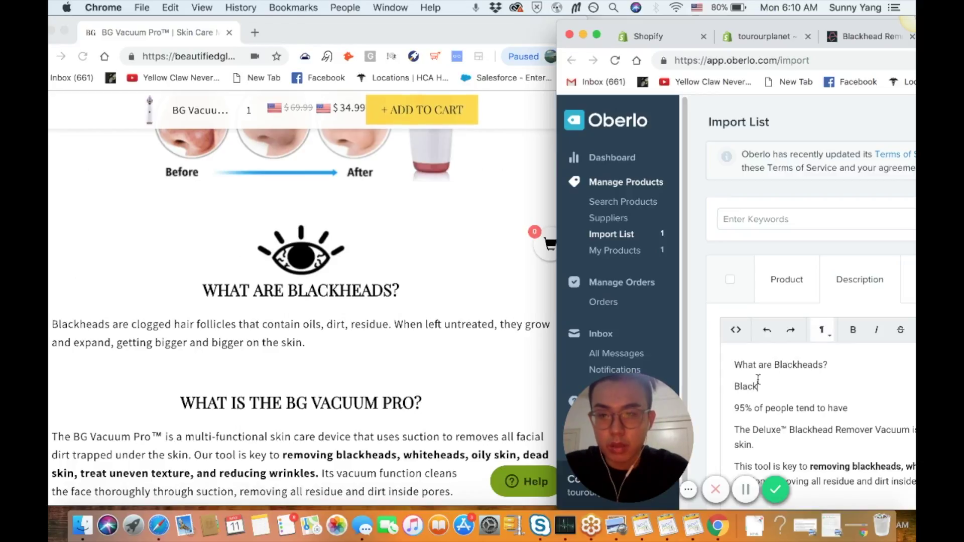
text(heads are lc)
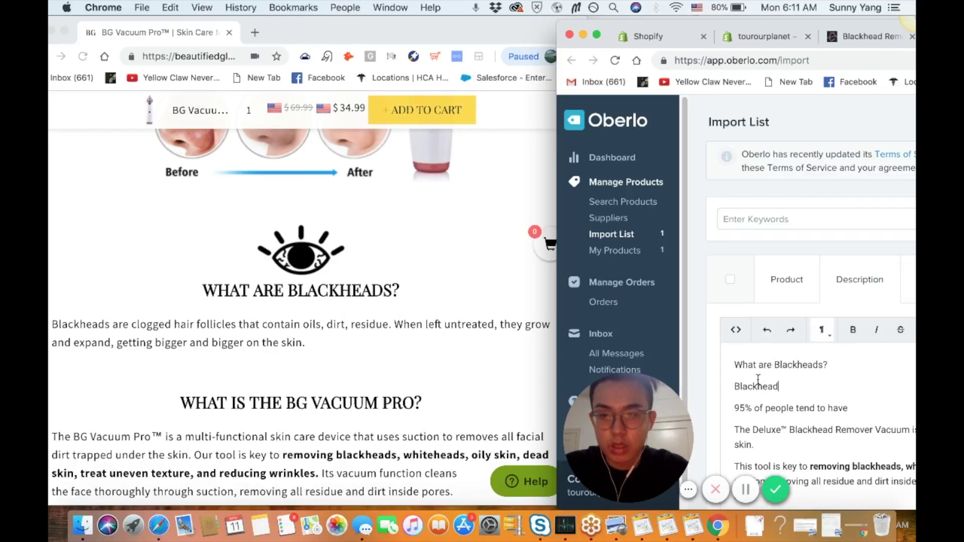
key(BackSpace)
key(BackSpace)
text(clogged h)
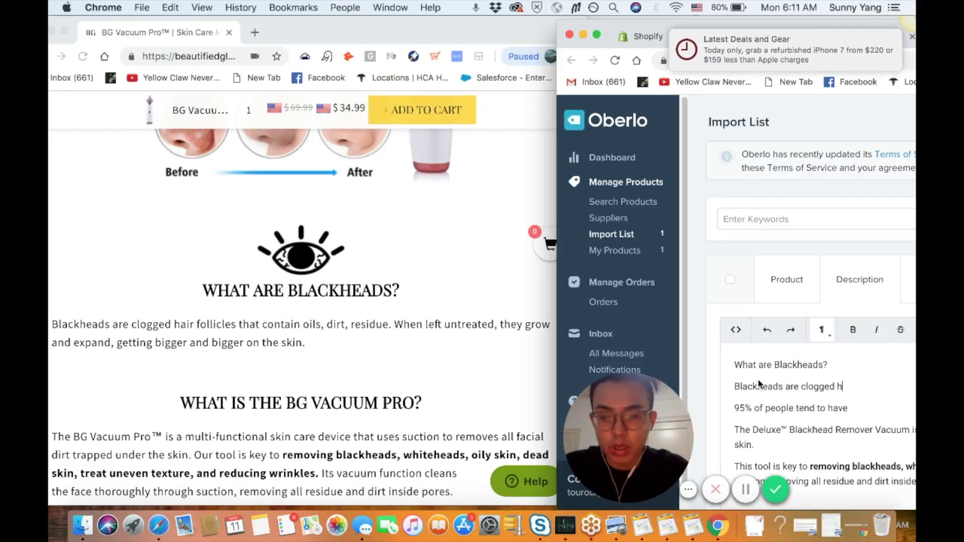
text(air follicles that c)
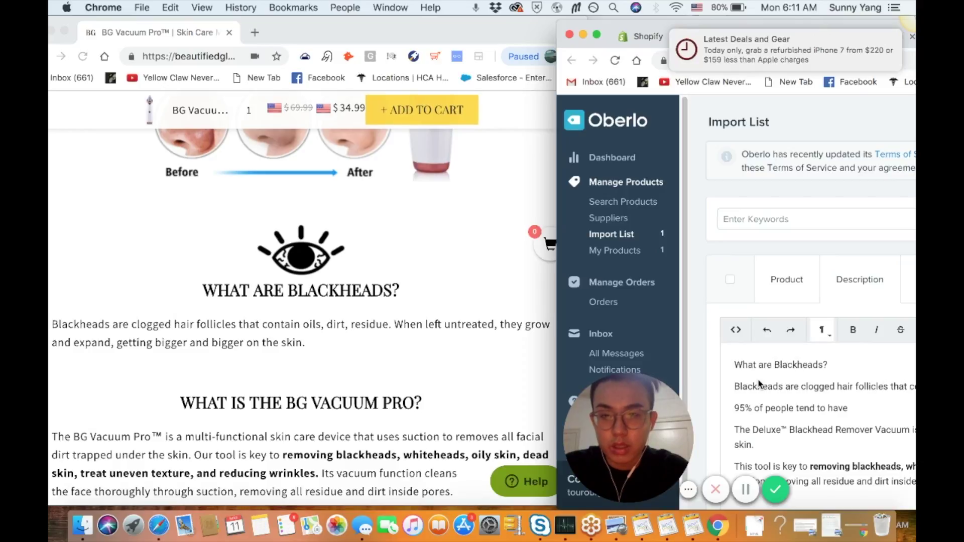
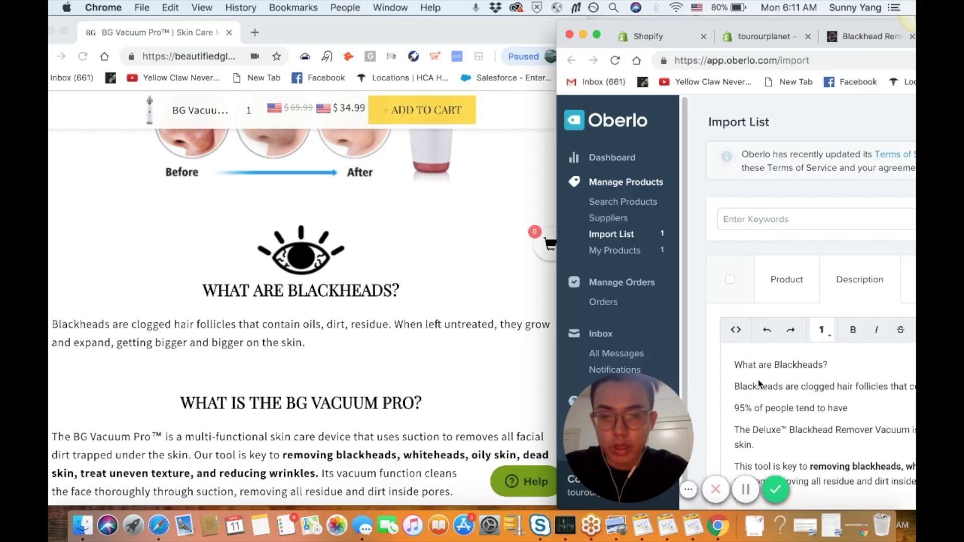
- Finish the Blackheads sentence with "the skin causing a nasty puss to build up inside."
text(the kis)
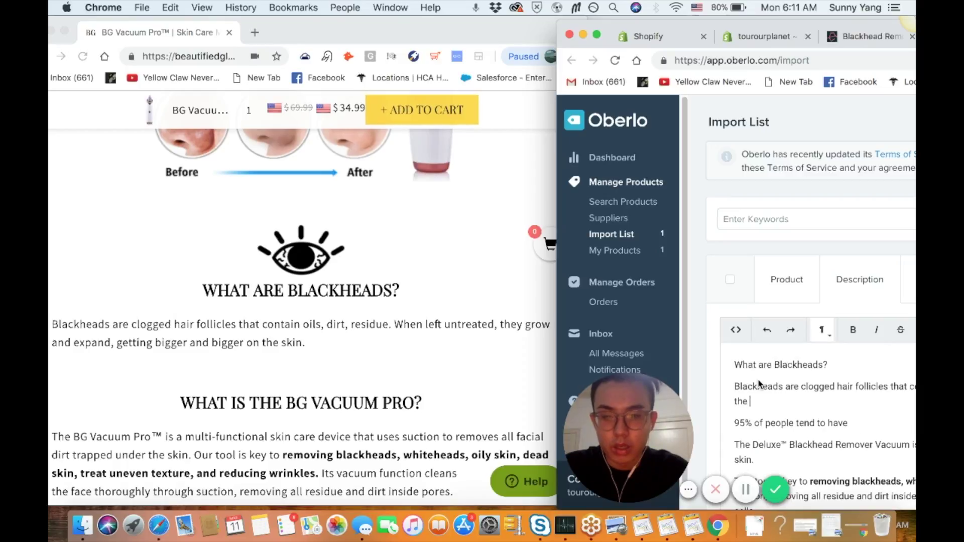
key(BackSpace)
key(BackSpace)
key(BackSpace)
text(sk)
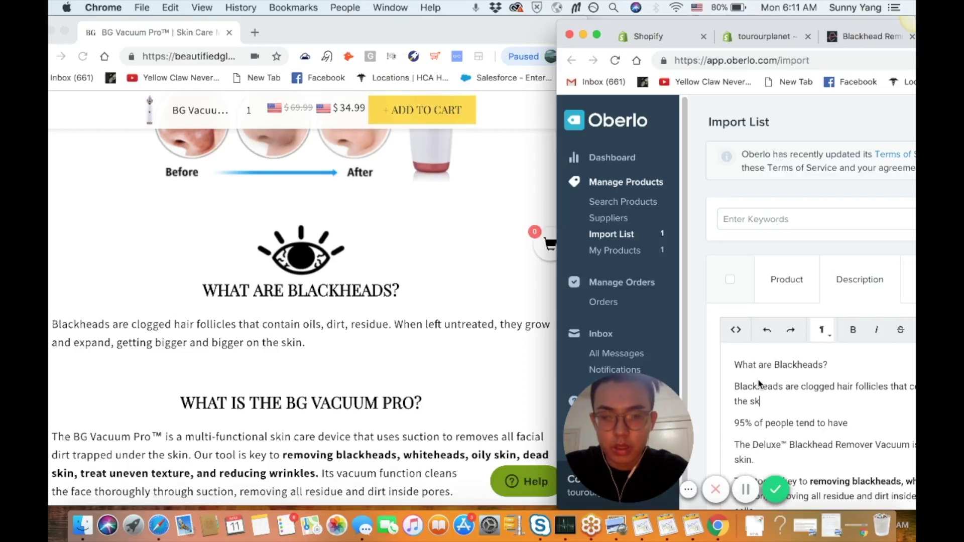
text(in causing a really)
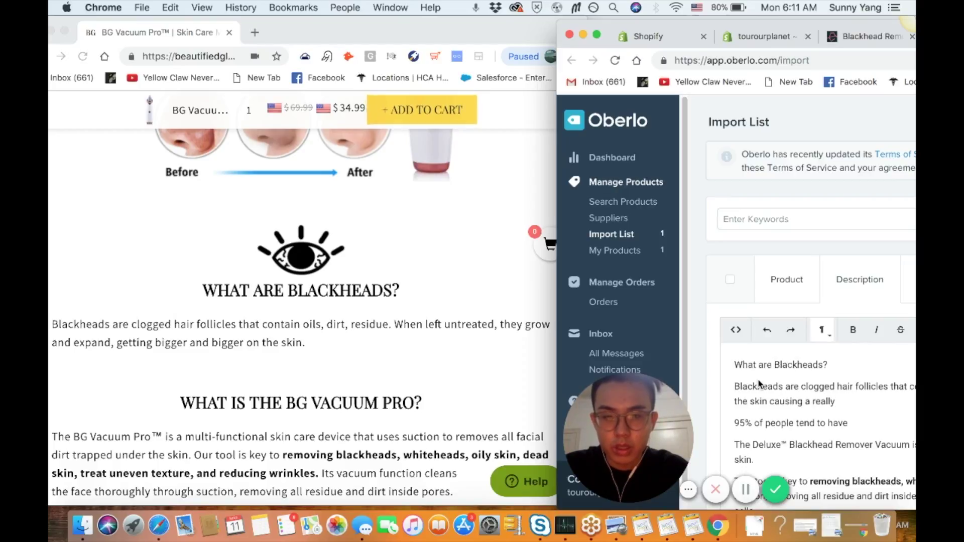
key(BackSpace)
key(BackSpace)
key(BackSpace)
key(BackSpace)
key(BackSpace)
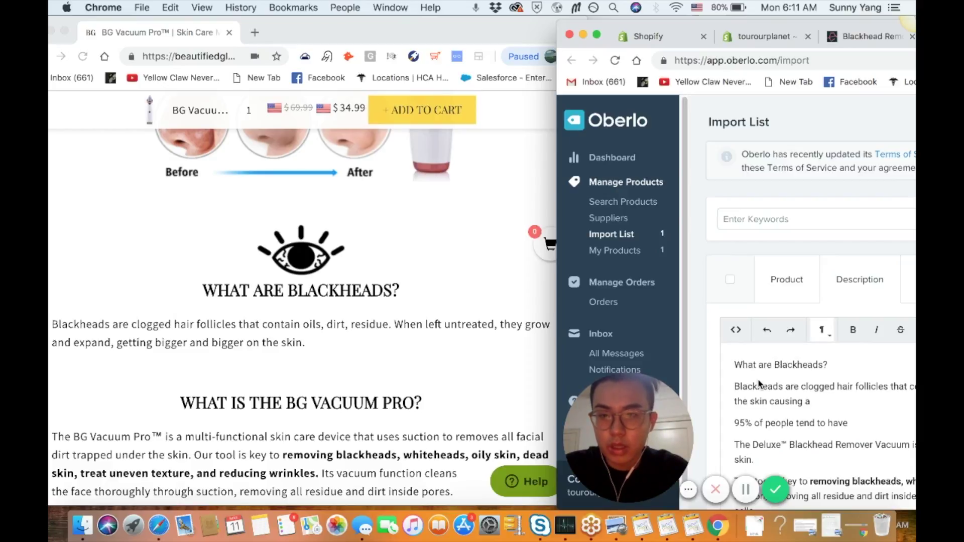
key(BackSpace)
text(p)
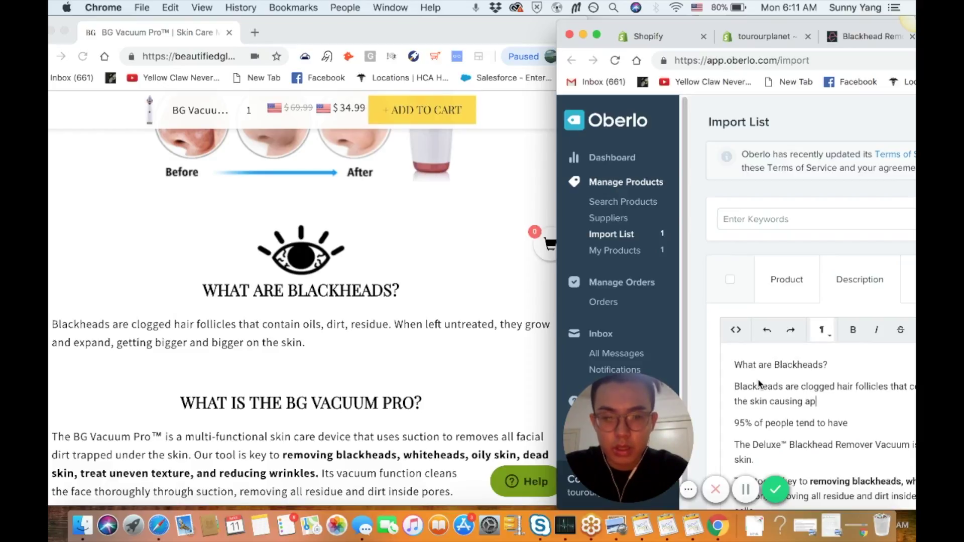
key(BackSpace)
text(pu)
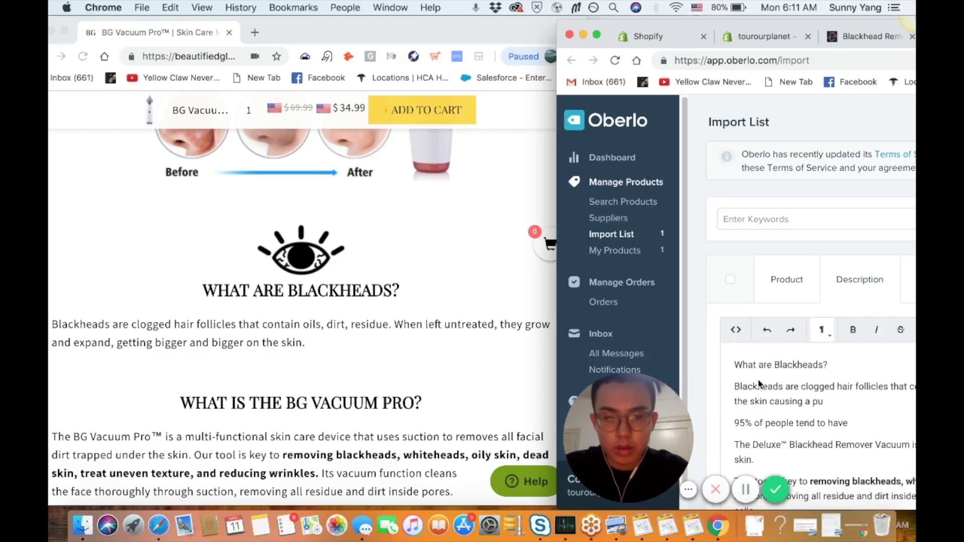
key(BackSpace)
key(BackSpace)
text(nast)
text(pu)
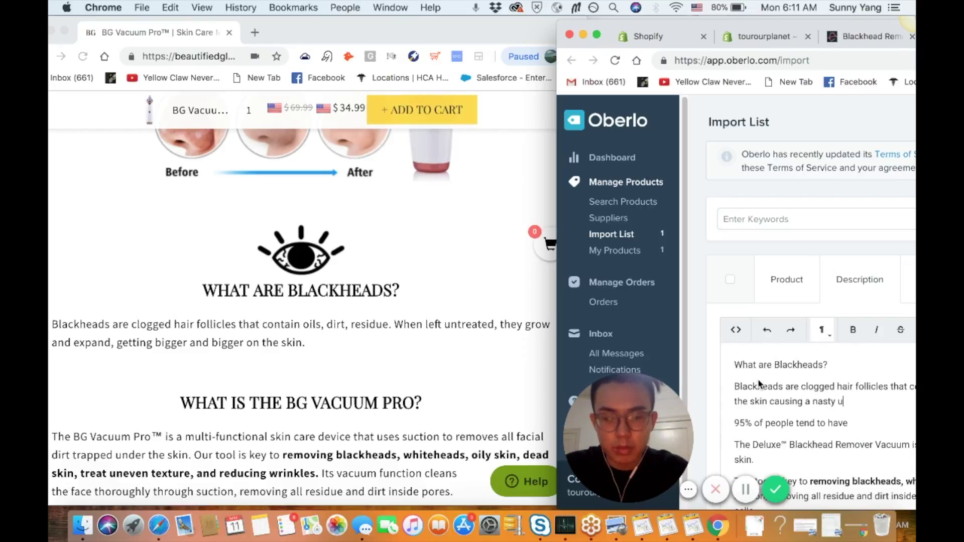
text(ss to build up i)
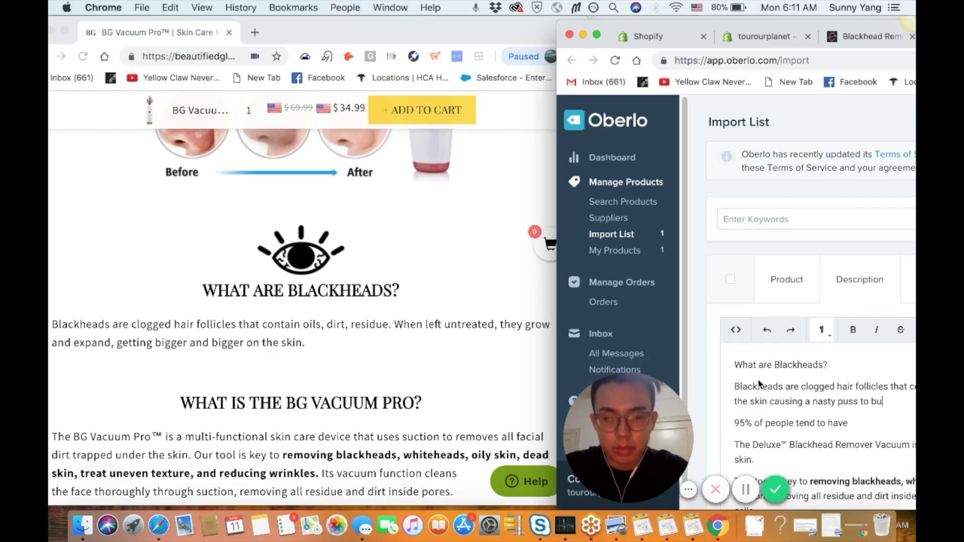
text(n)
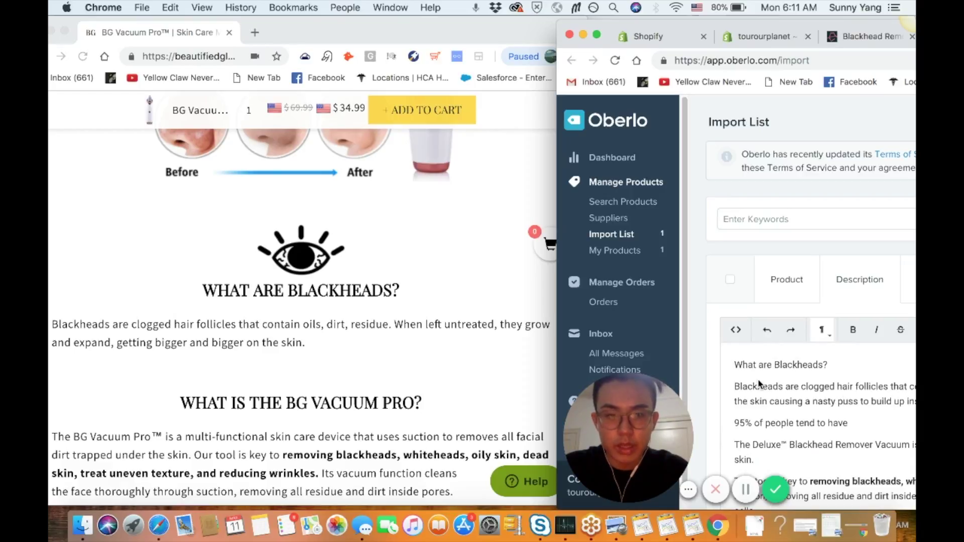
- Correct the typos so they read "oils", "residue", "untreated" and "expand"
drag(591, 25, 404, 21)
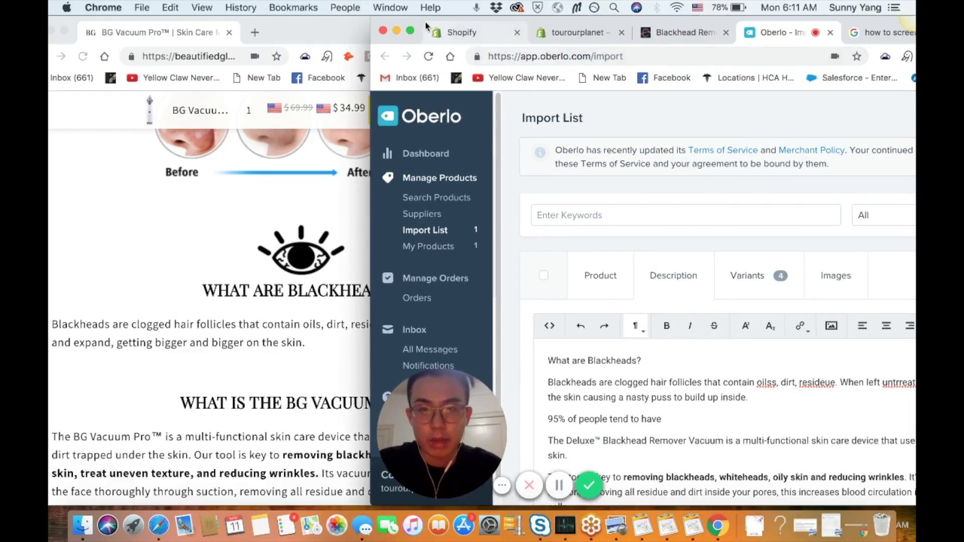
drag(417, 19, 332, 19)
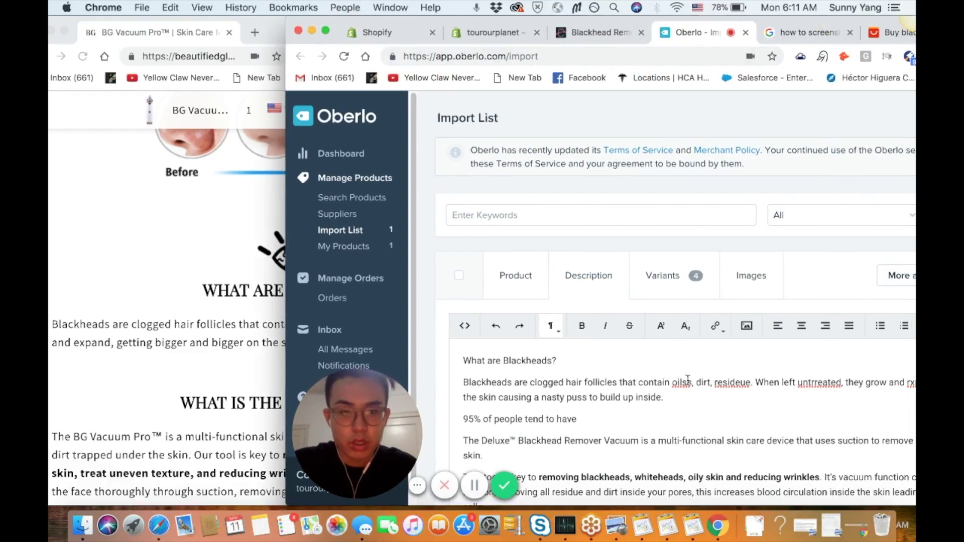
click(692, 383)
key(BackSpace)
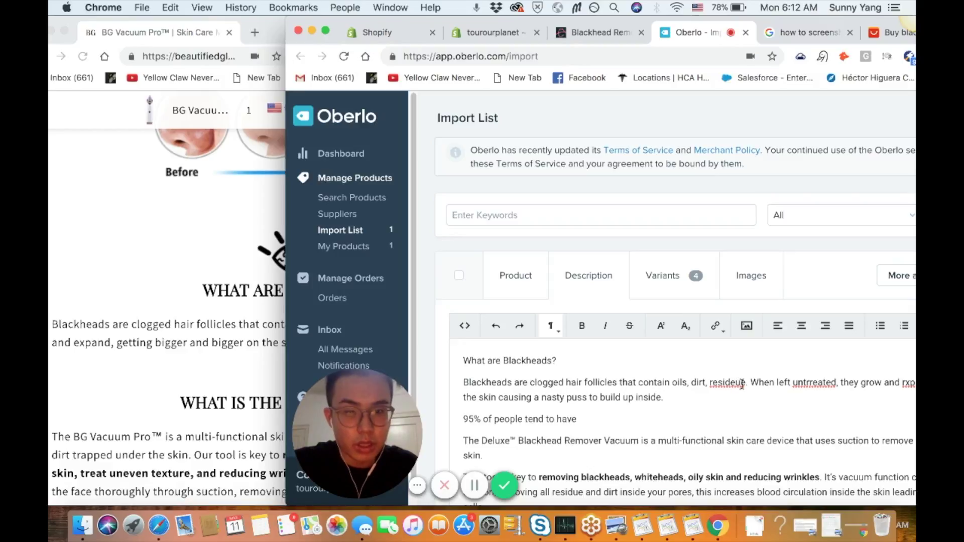
click(735, 382)
key(BackSpace)
right_click(806, 384)
click(737, 294)
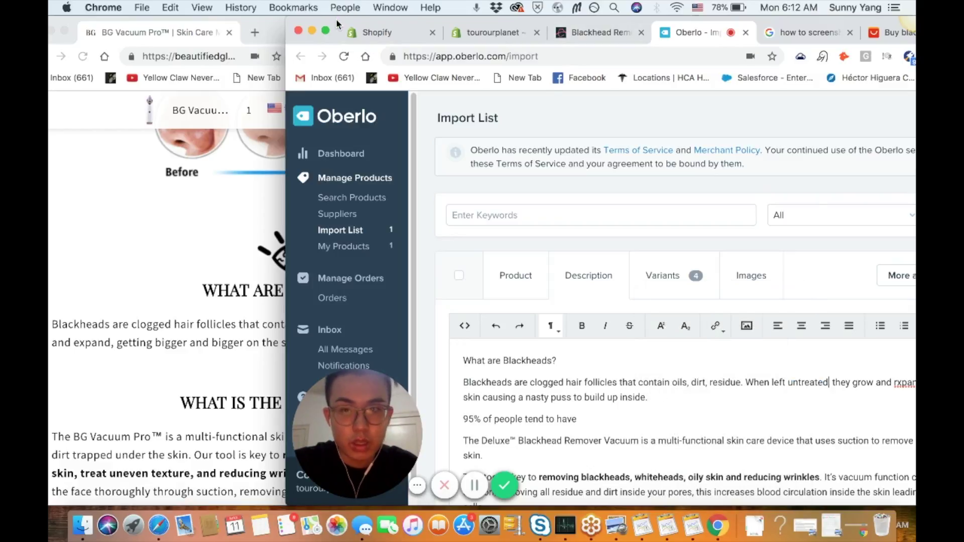
drag(336, 19, 212, 22)
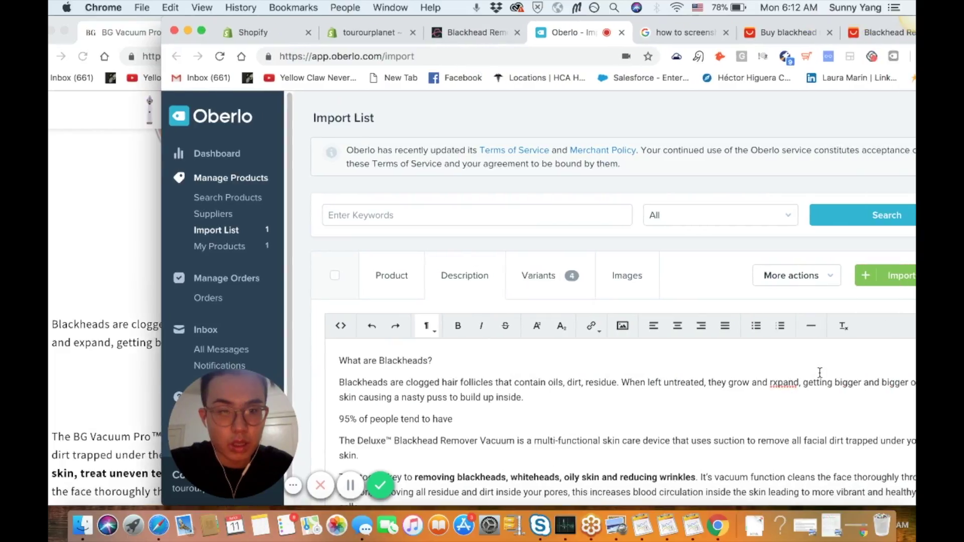
right_click(794, 382)
key(Escape)
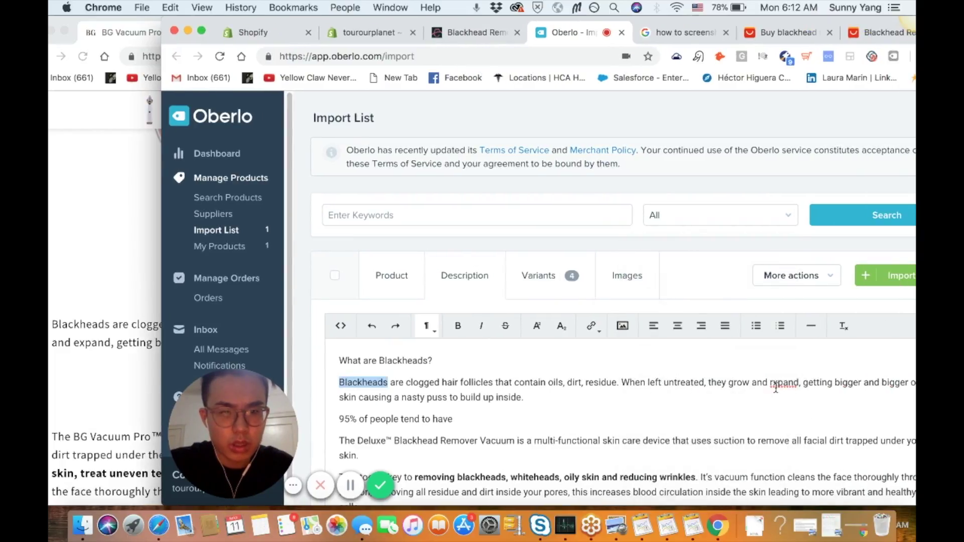
click(774, 383)
text(e)
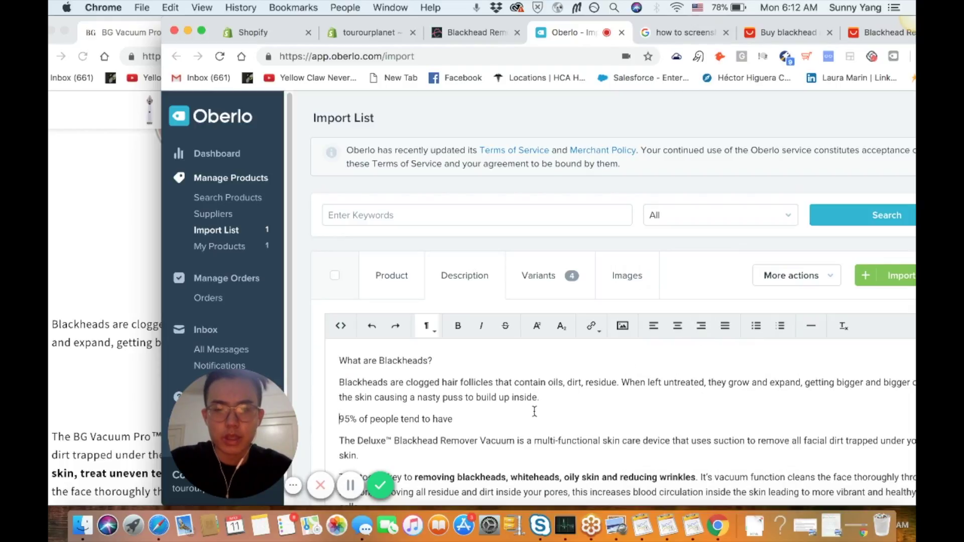
- Continue the 95% paragraph: blackheads multiple times a year, dermatologist-proven old methods worsen the pores
click(513, 418)
text(blackheads multiple times a year. A)
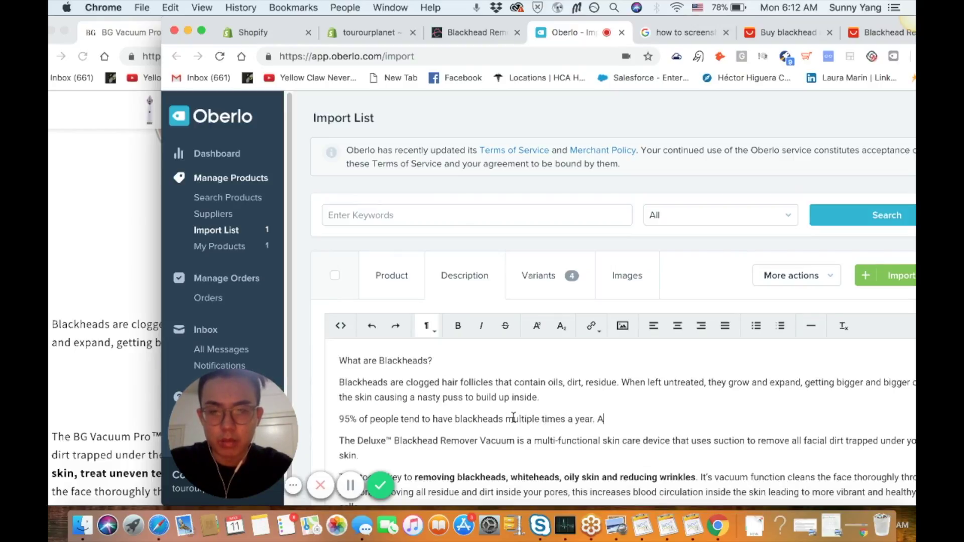
text(re you still using wipes or old)
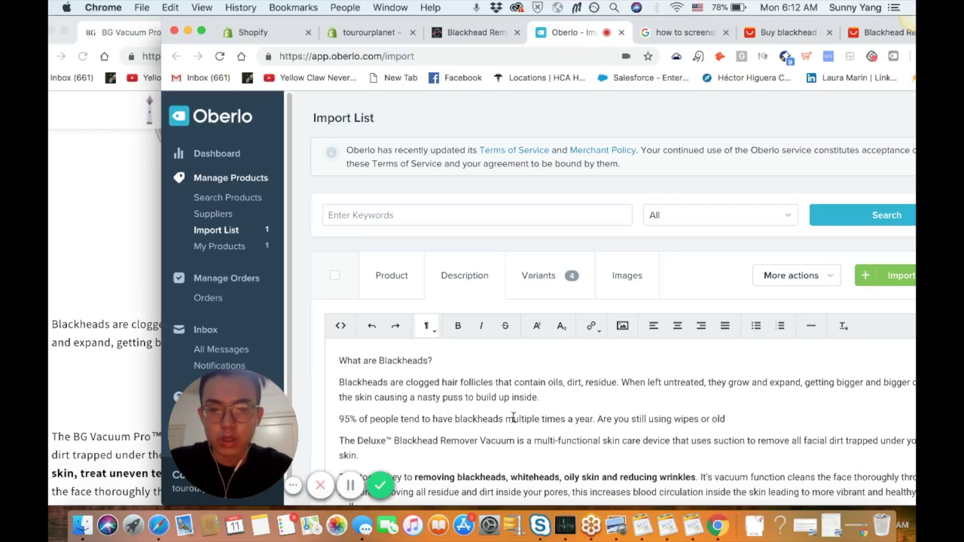
text(ethods to treat them?)
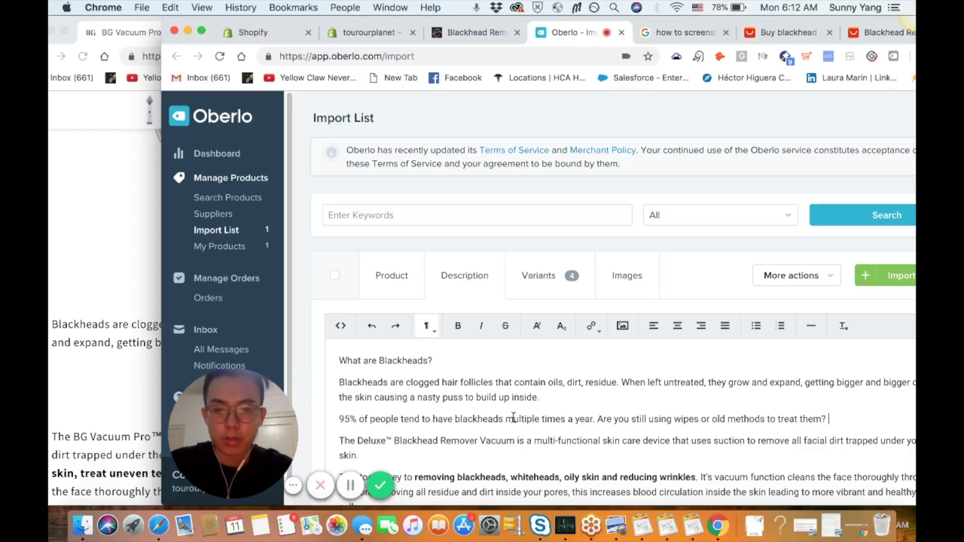
text(ods)
key(BackSpace)
key(BackSpace)
key(BackSpace)
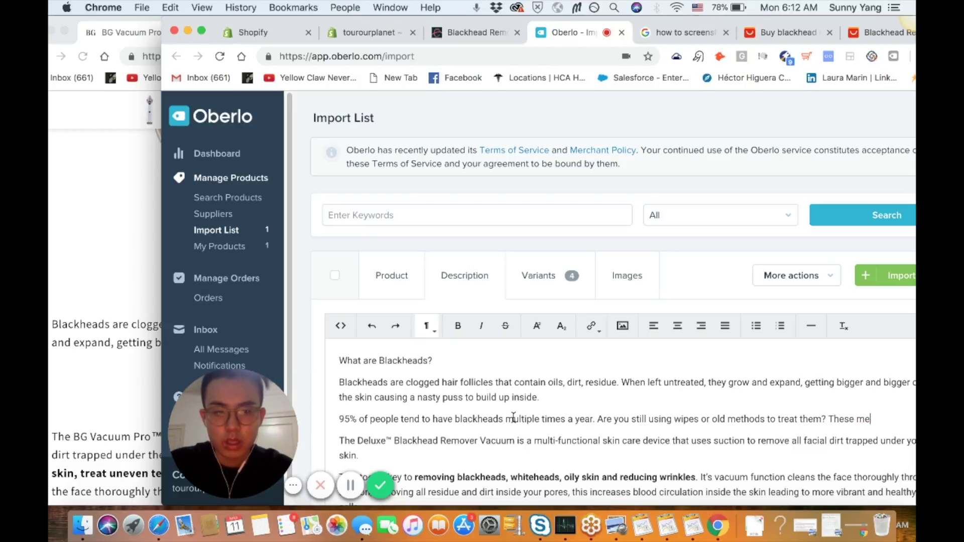
text(thod)
text(s have been proven by dermatoli)
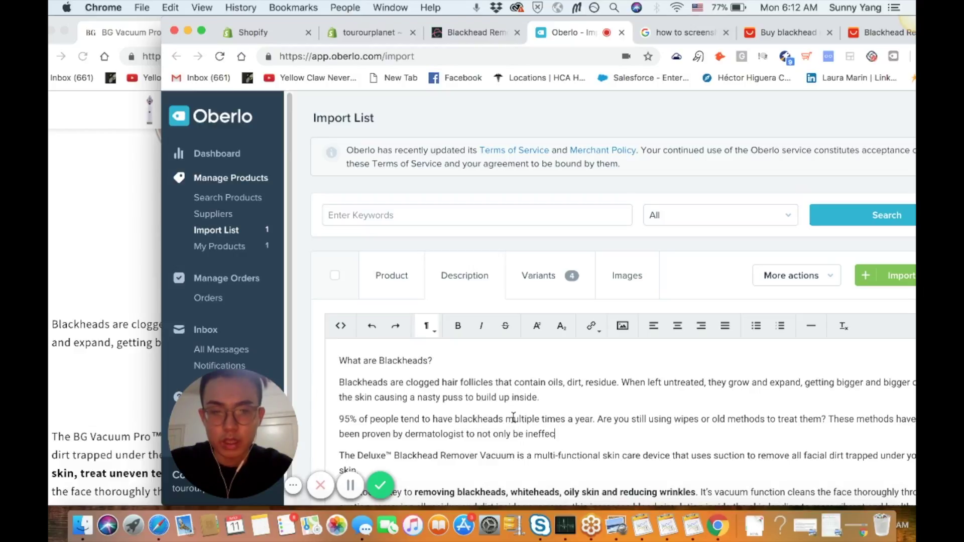
text(but also)
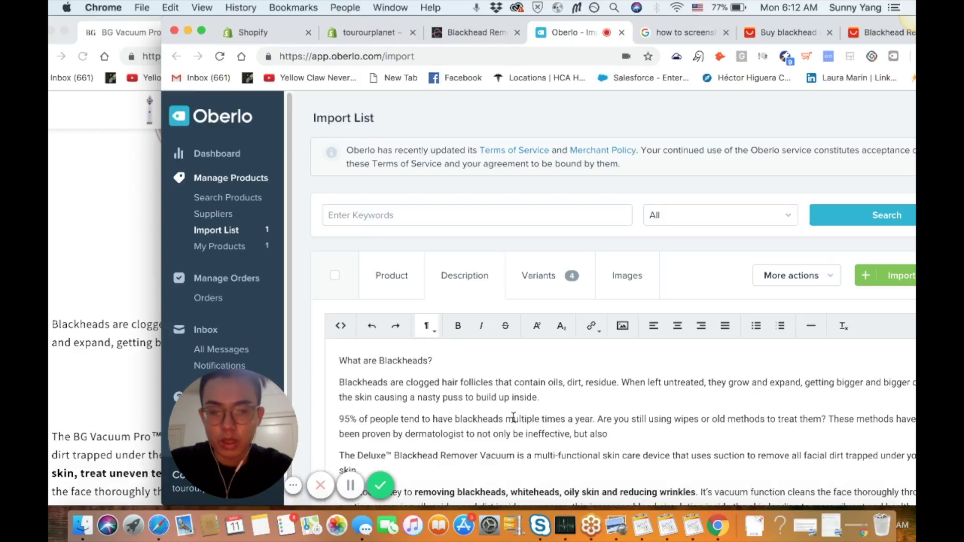
text( worsen the pours o)
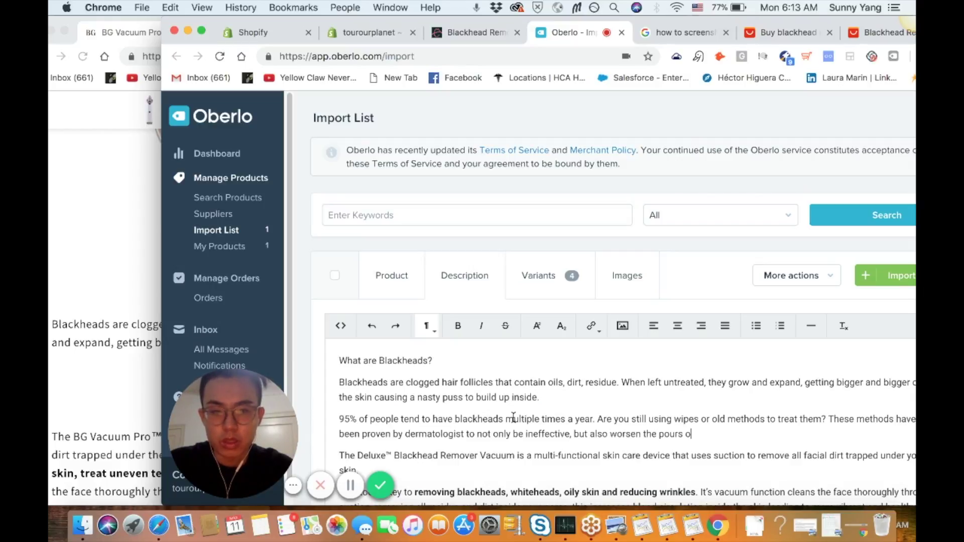
text(f your skkin.)
key(BackSpace)
key(BackSpace)
key(BackSpace)
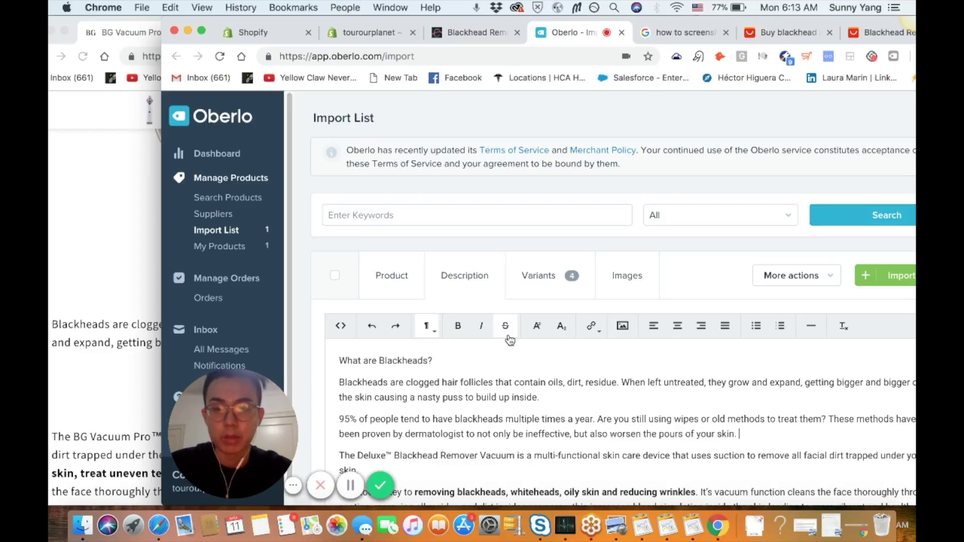
- Add a closing line: "Note: Due to high demand, shipping usually takes between 2-3 weeks depending on your location."
scroll(511, 340, down, 2)
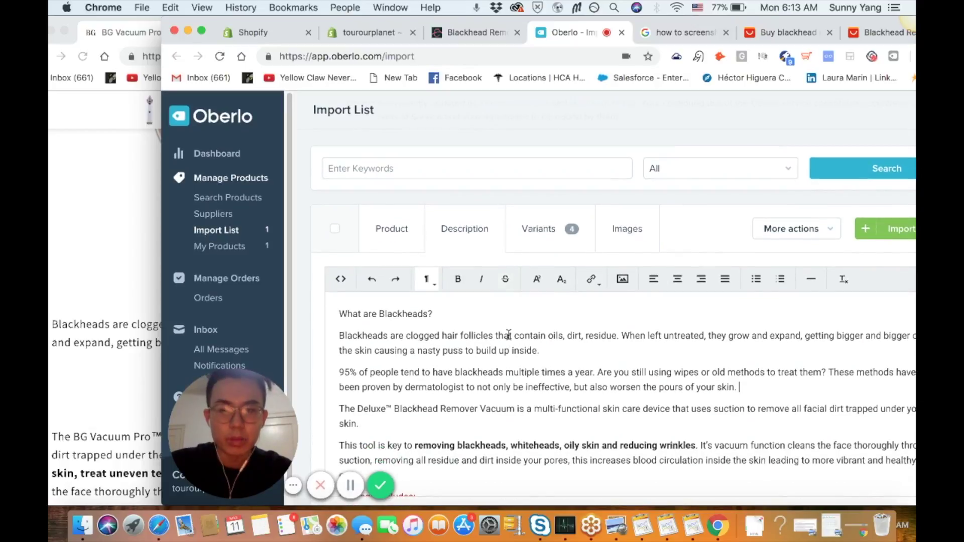
scroll(509, 335, down, 3)
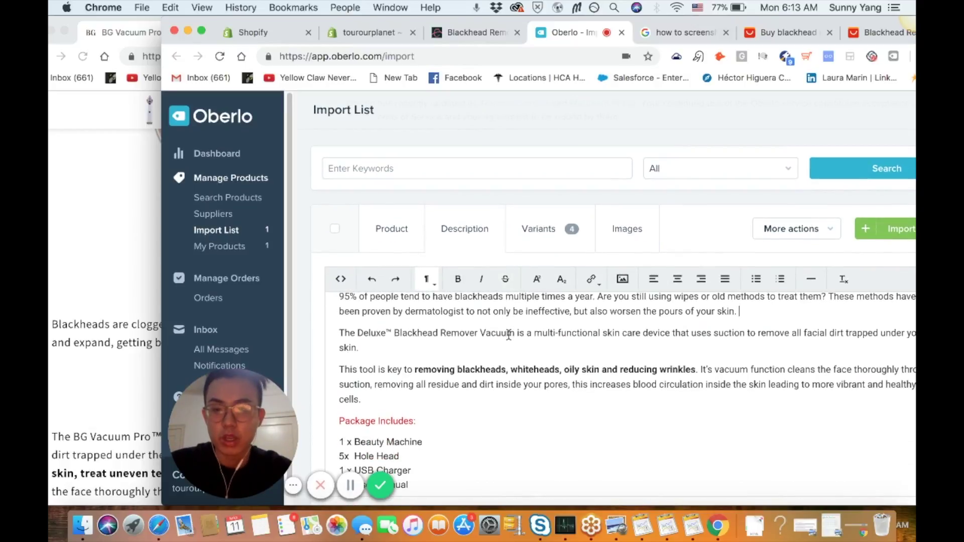
scroll(509, 335, down, 1)
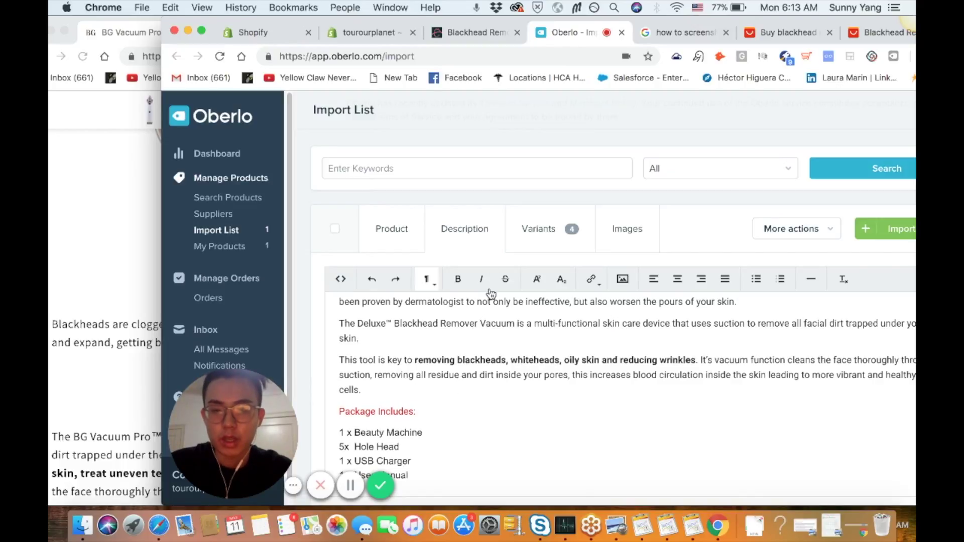
drag(203, 22, 154, 22)
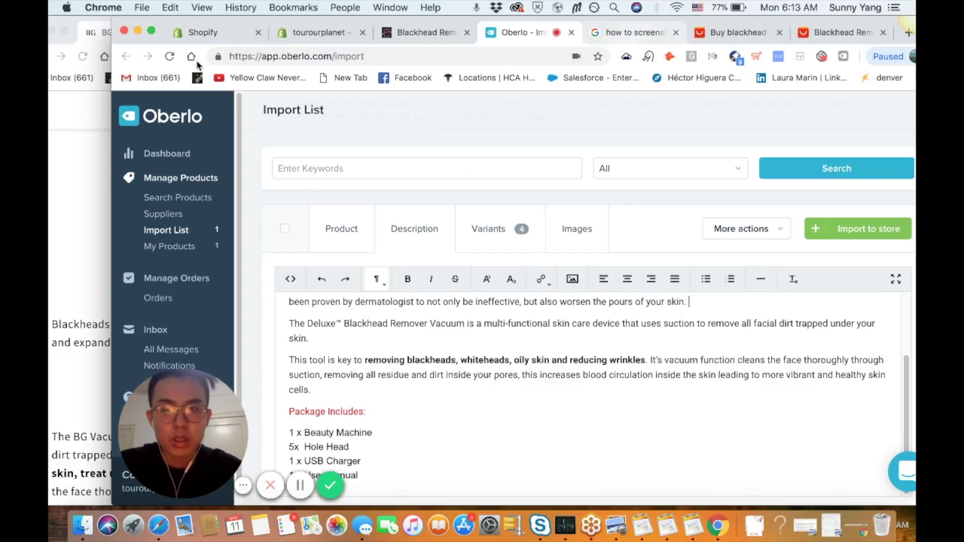
drag(192, 22, 144, 23)
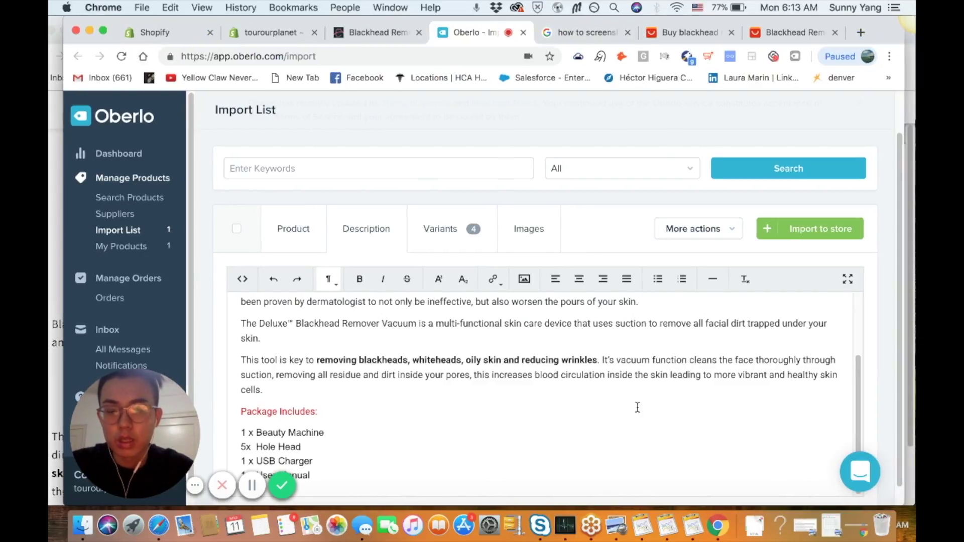
scroll(637, 405, up, 3)
scroll(897, 254, down, 1)
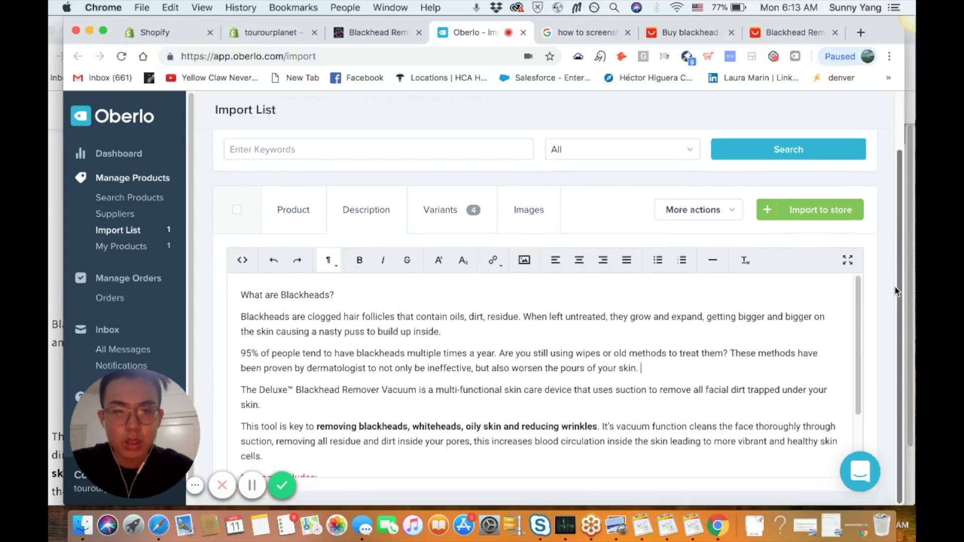
scroll(617, 370, down, 4)
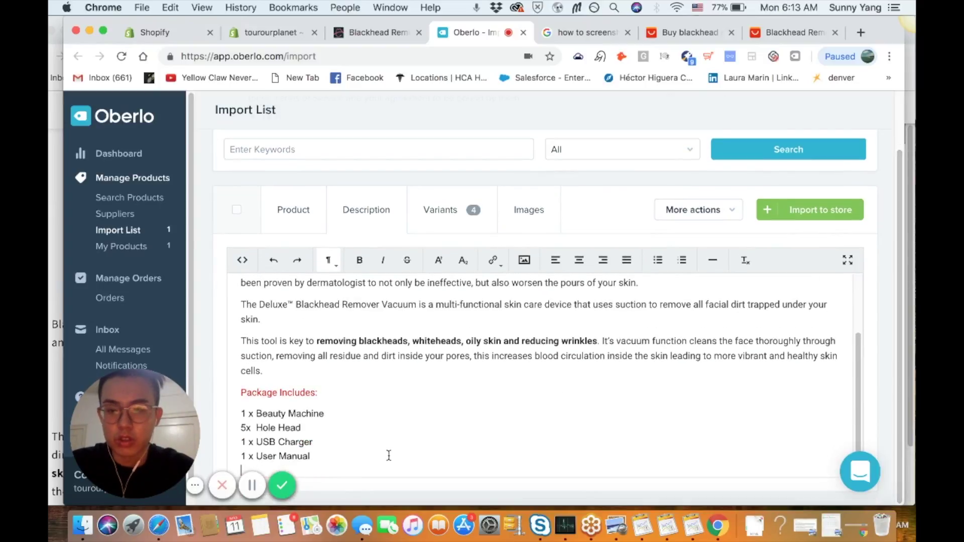
click(389, 456)
key(Return)
text(Note: Shipping)
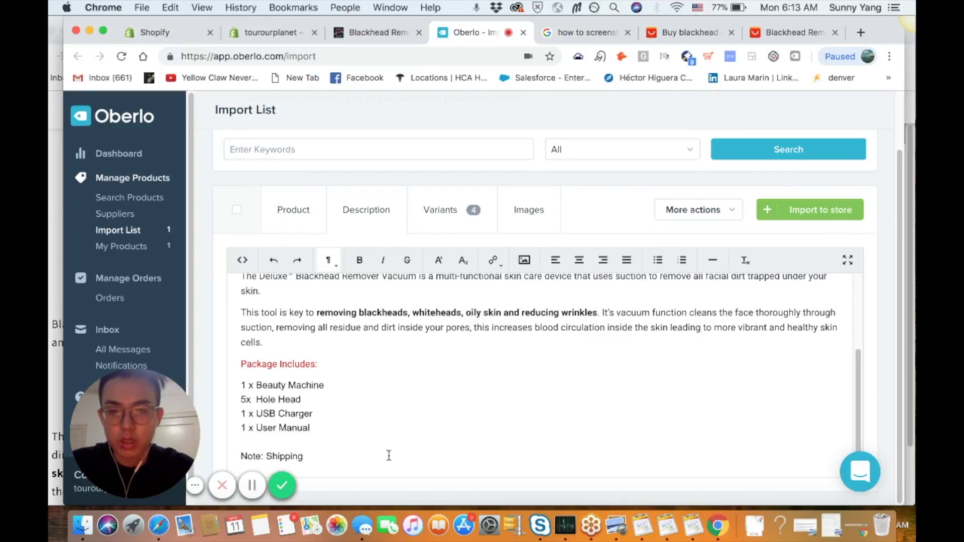
key(BackSpace)
key(BackSpace)
key(BackSpace)
key(BackSpace)
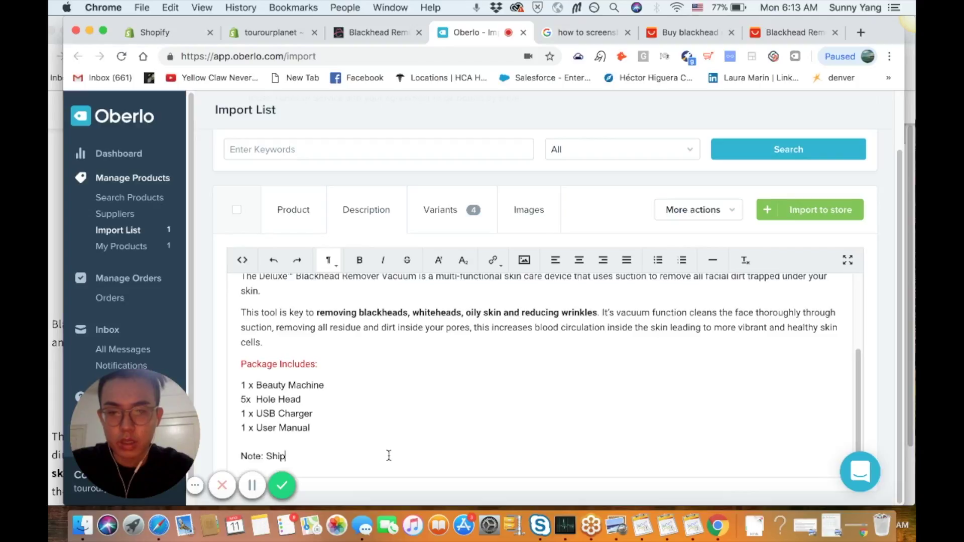
text(Due to high demand, )
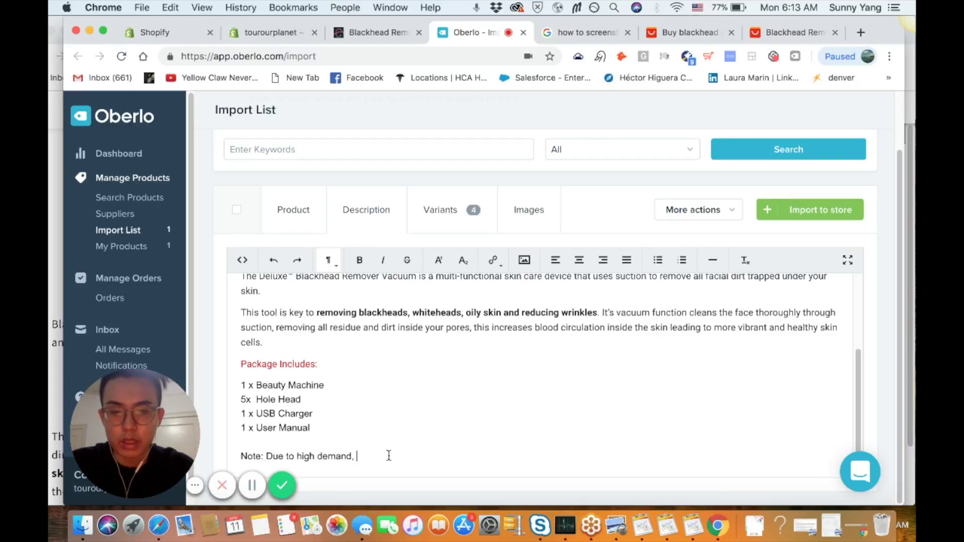
text(shipping usually)
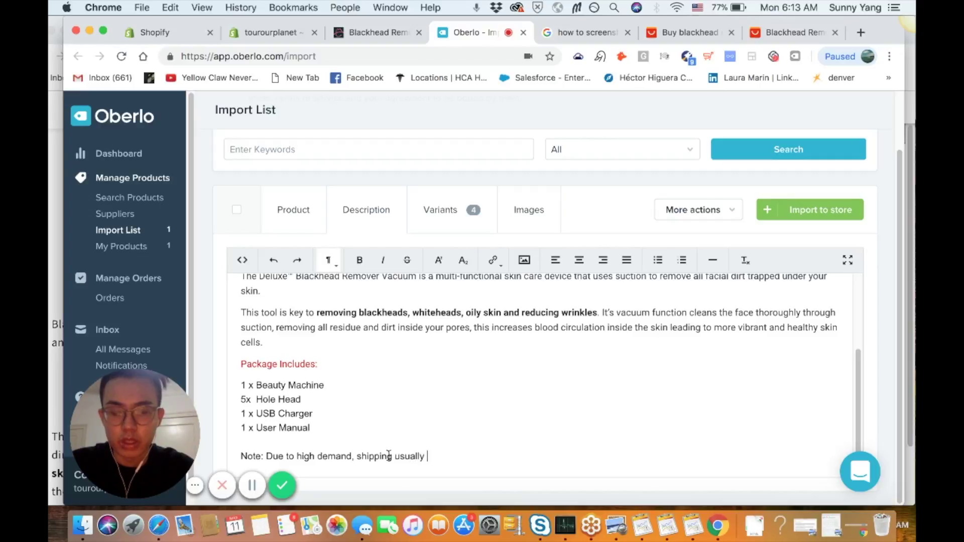
text( takes between 2-3wee)
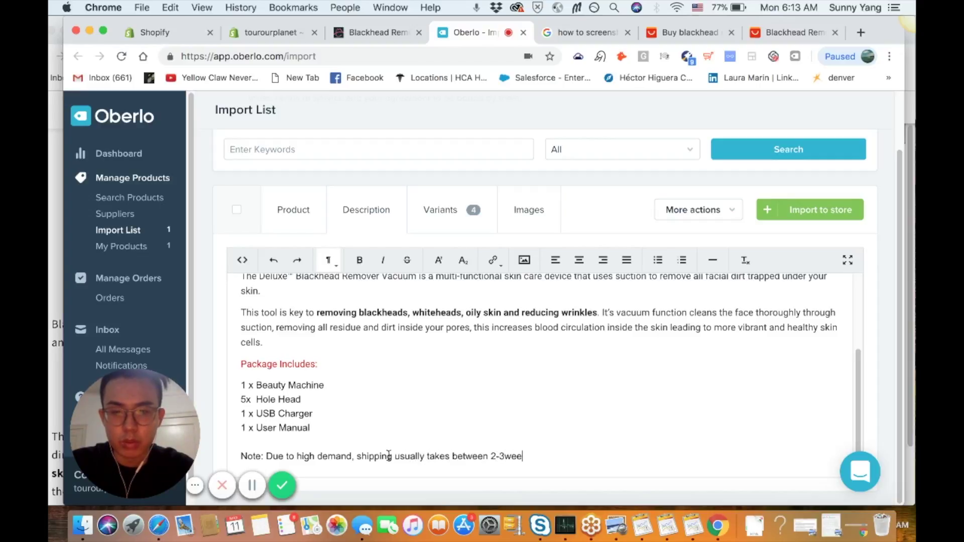
key(BackSpace)
key(BackSpace)
text(weeks depending on your location.)
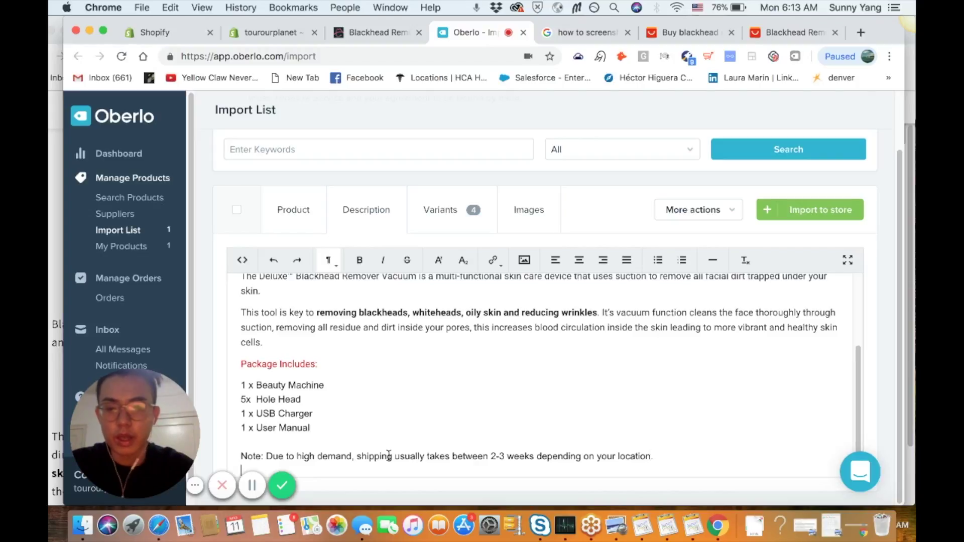
- Search Google Images for "trust badge"
click(565, 31)
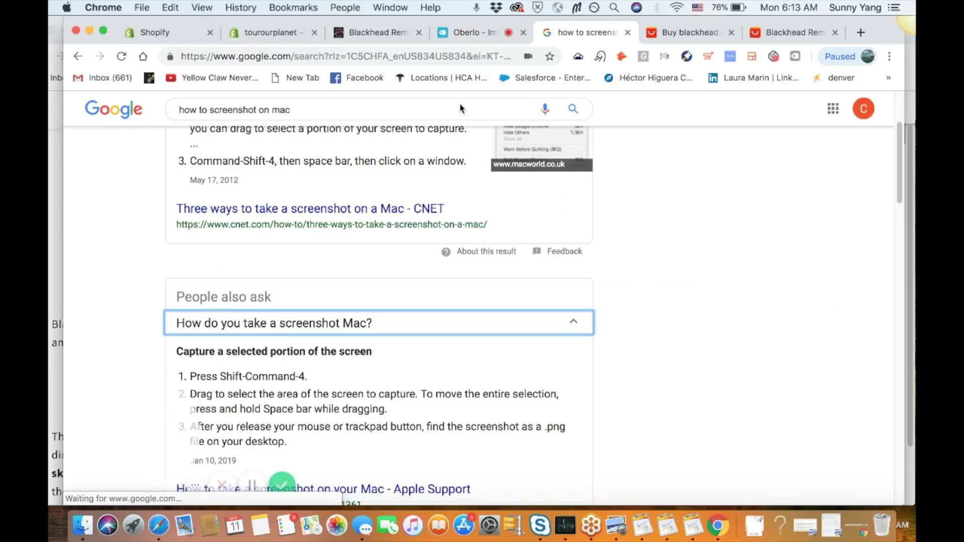
scroll(896, 188, up, 5)
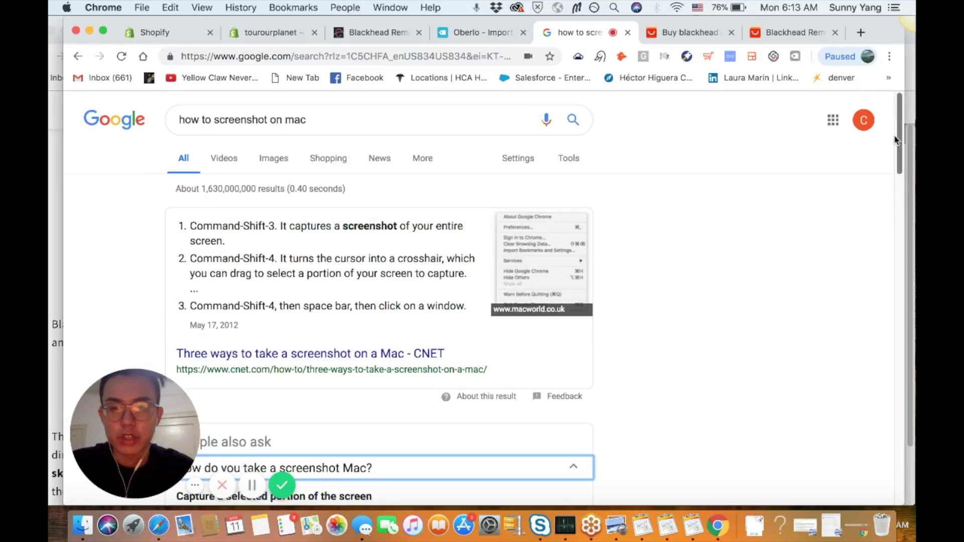
triple_click(283, 127)
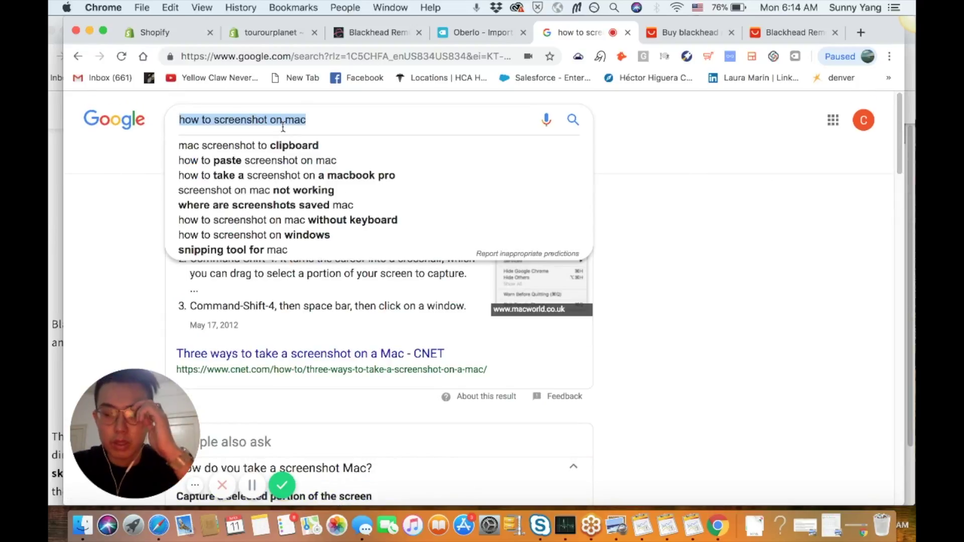
key(BackSpace)
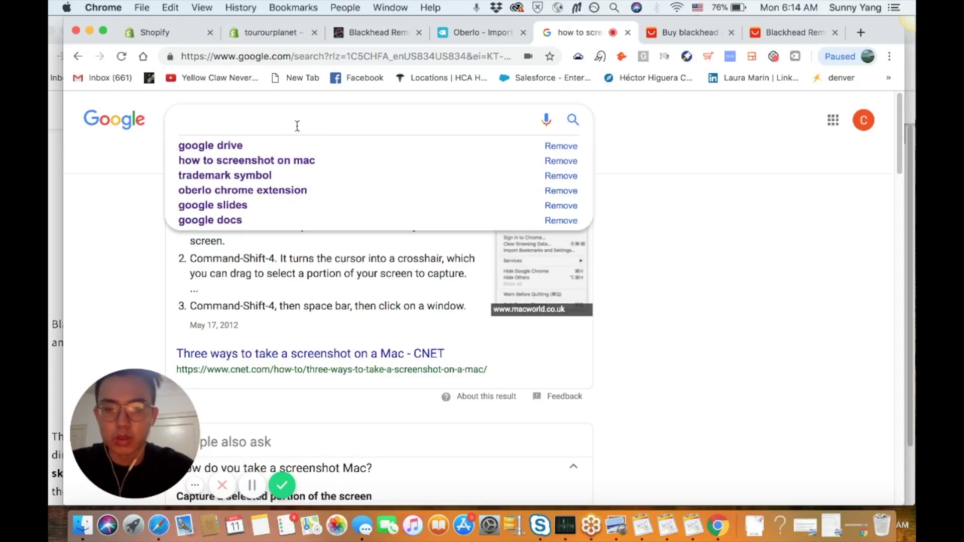
text(trust badge)
key(Return)
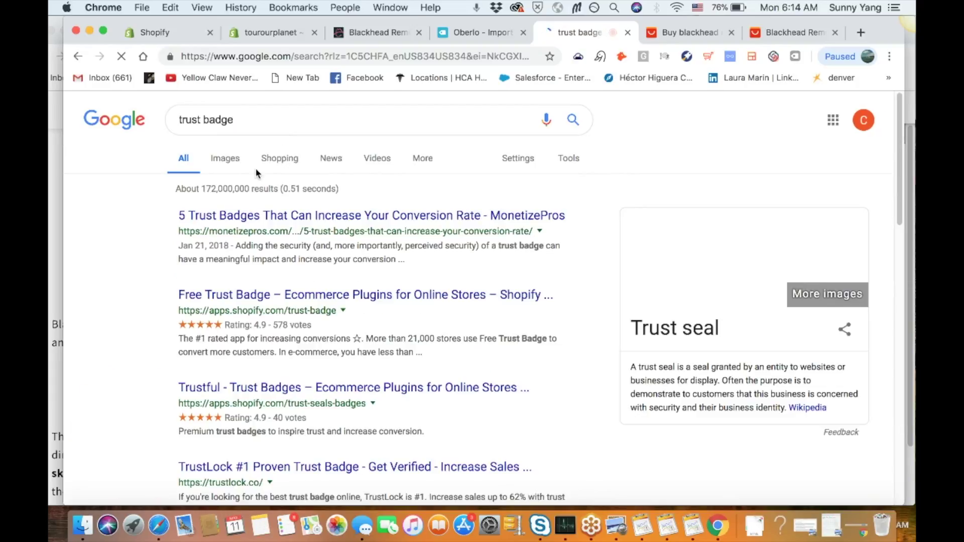
click(231, 164)
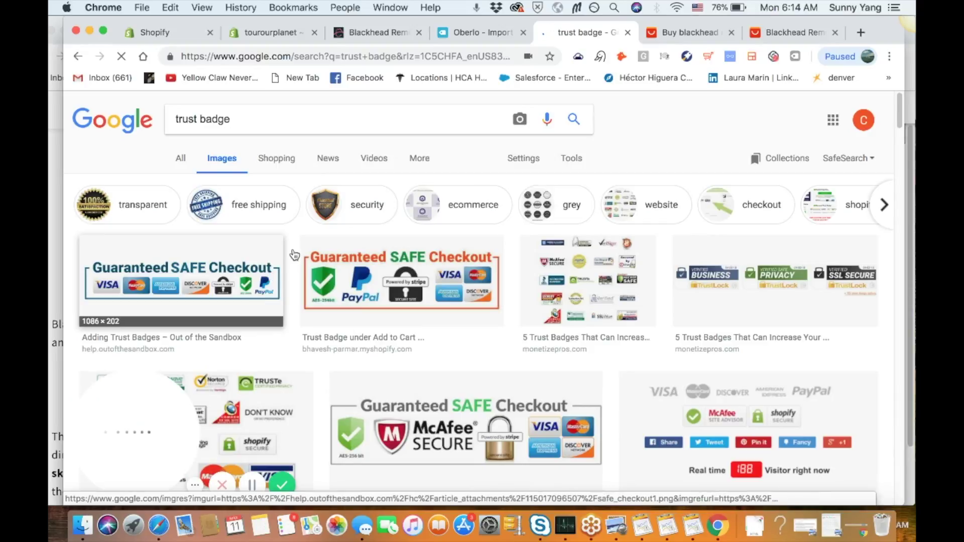
- Open the Guaranteed SAFE Checkout badge's source page, "Adding Trust Badges", in a new tab
click(258, 294)
click(360, 333)
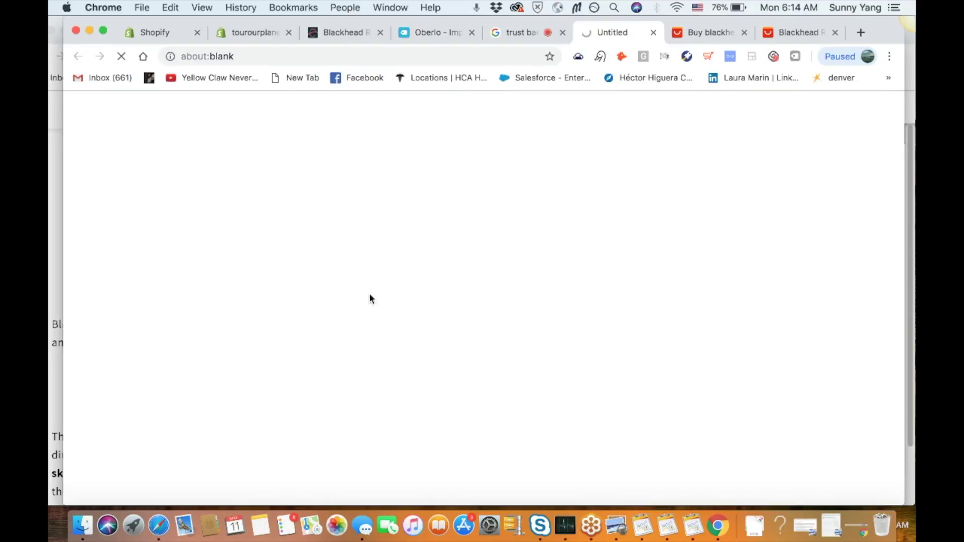
click(654, 36)
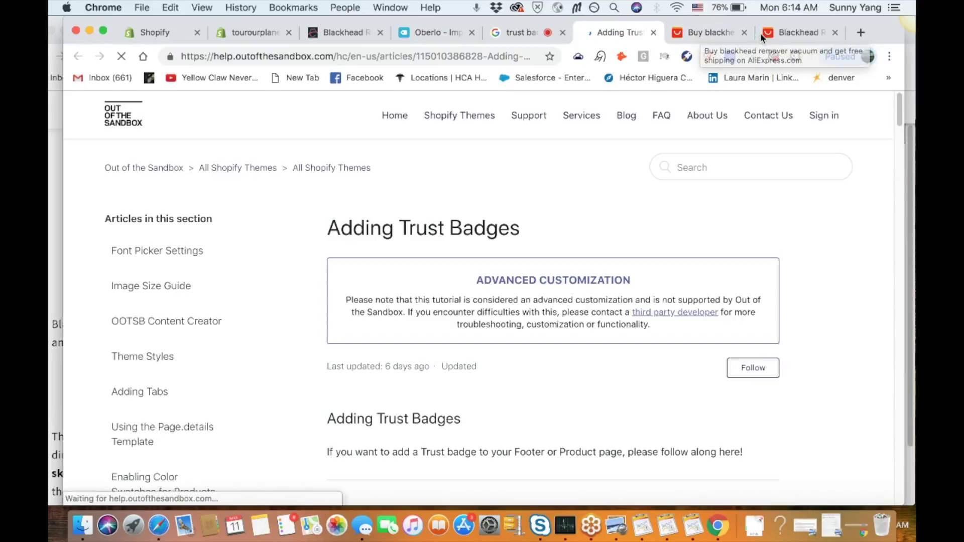
click(531, 35)
- Save the Guaranteed SAFE Checkout badge to Downloads as "trust badge.png", then return to Oberlo
right_click(442, 316)
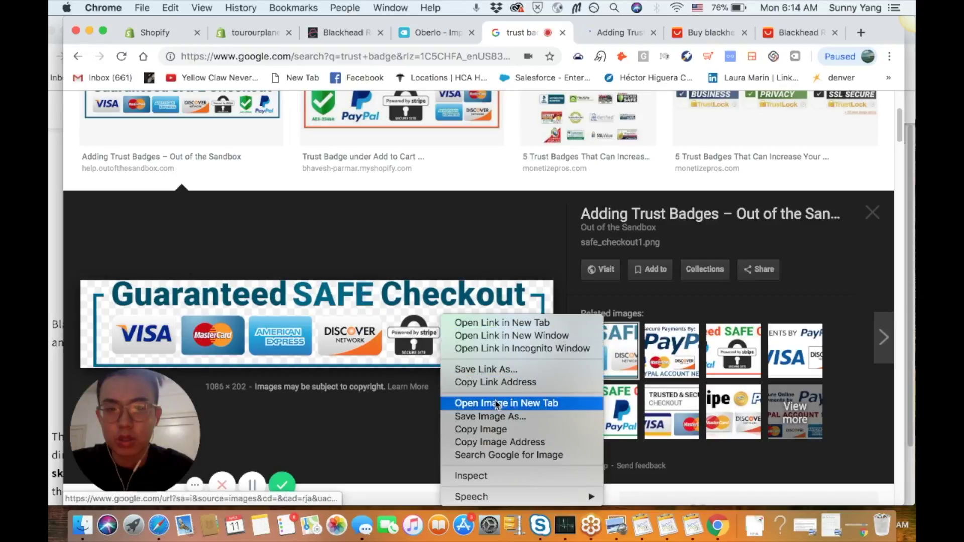
click(491, 418)
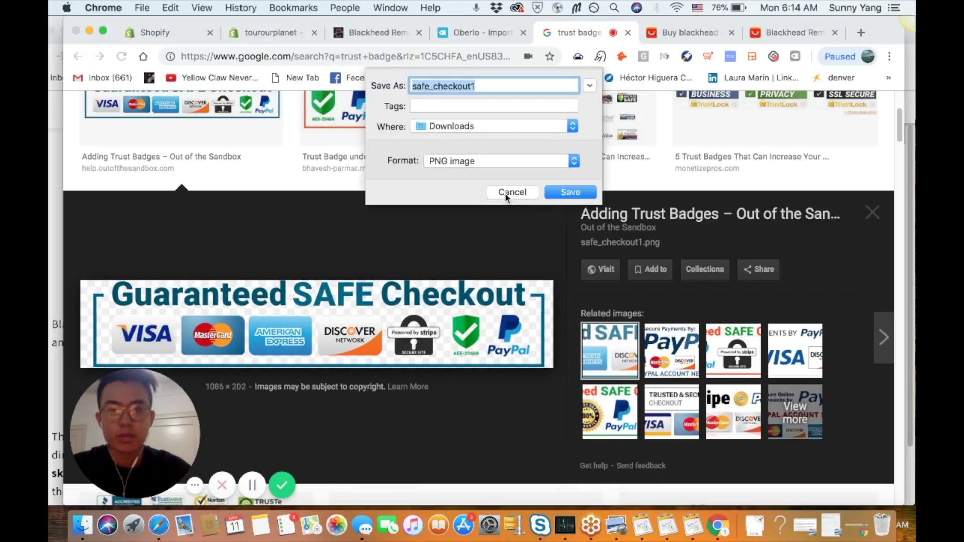
key(BackSpace)
text(trust badge)
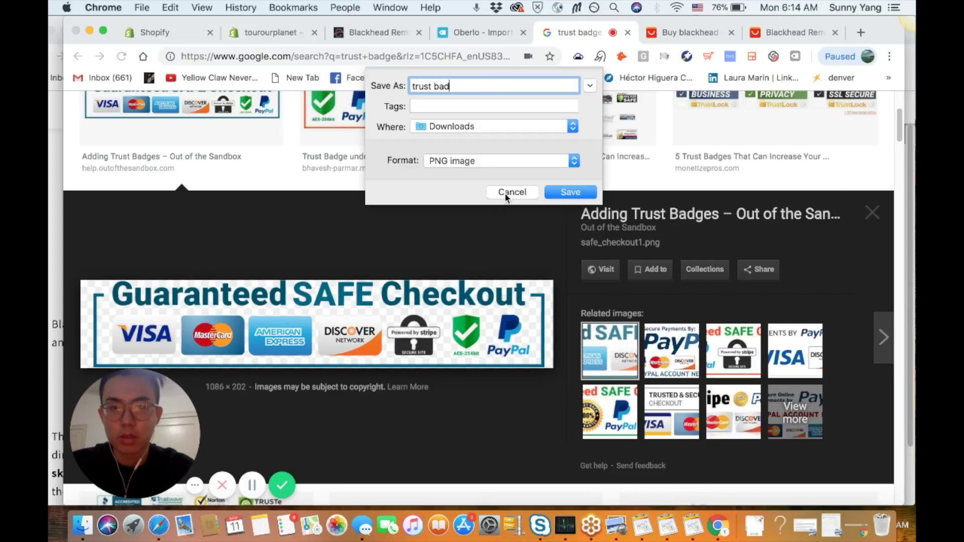
click(571, 192)
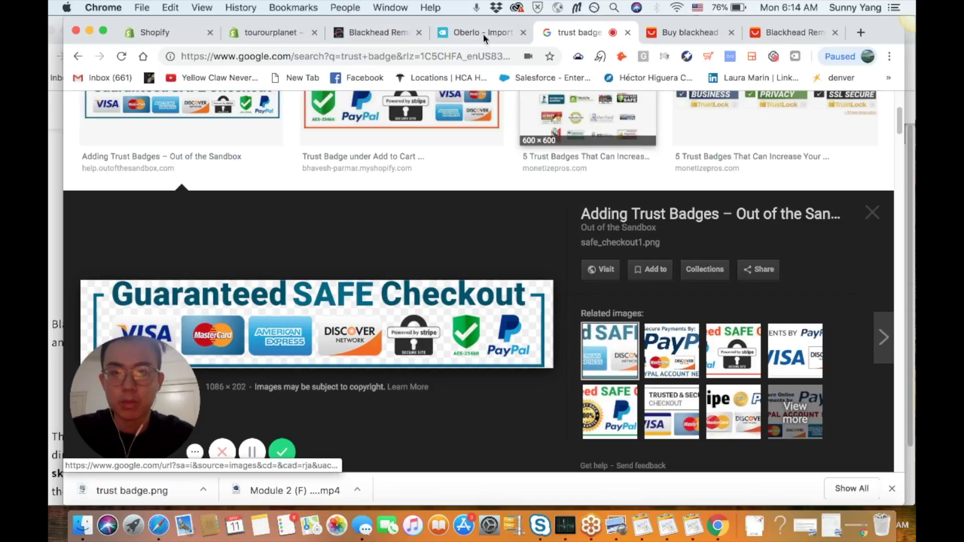
click(275, 36)
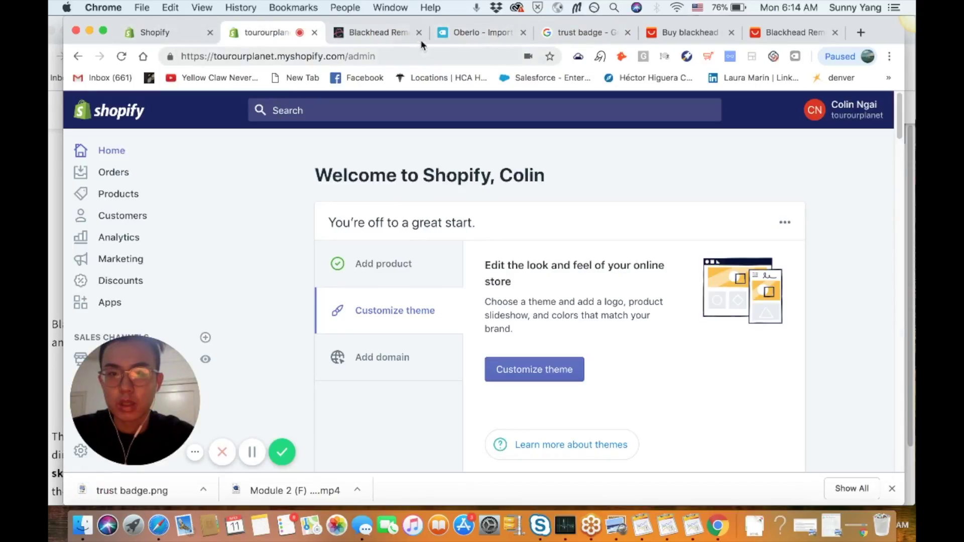
click(466, 34)
scroll(527, 359, up, 2)
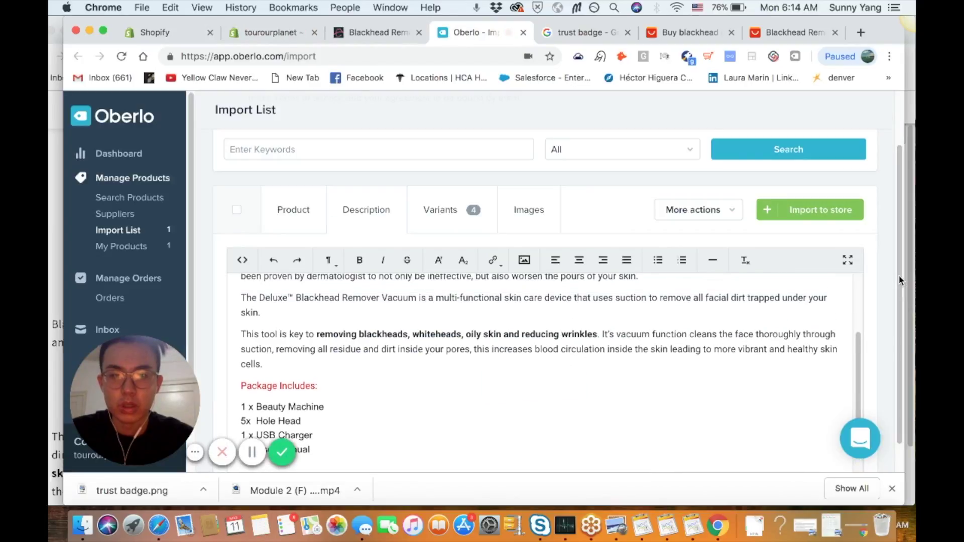
scroll(898, 313, down, 1)
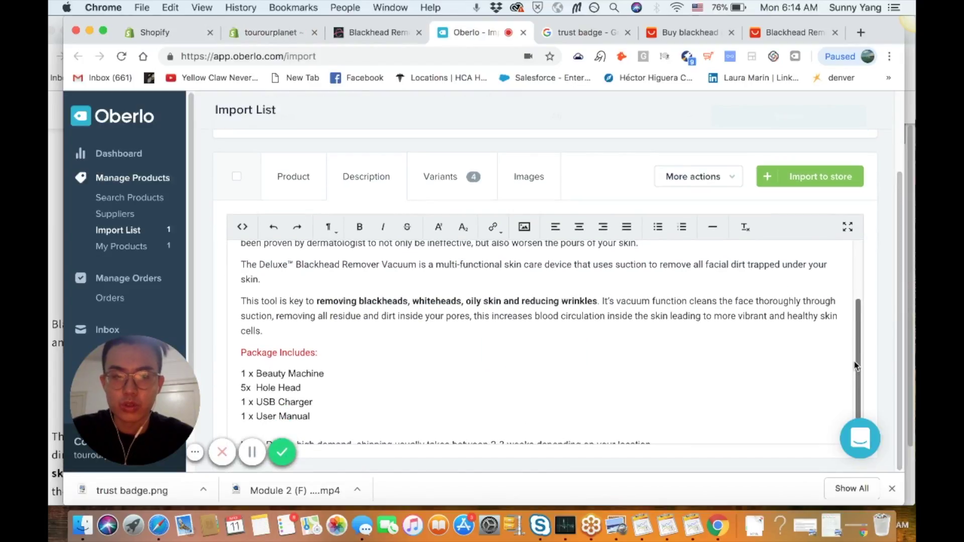
scroll(684, 386, down, 2)
scroll(391, 329, up, 2)
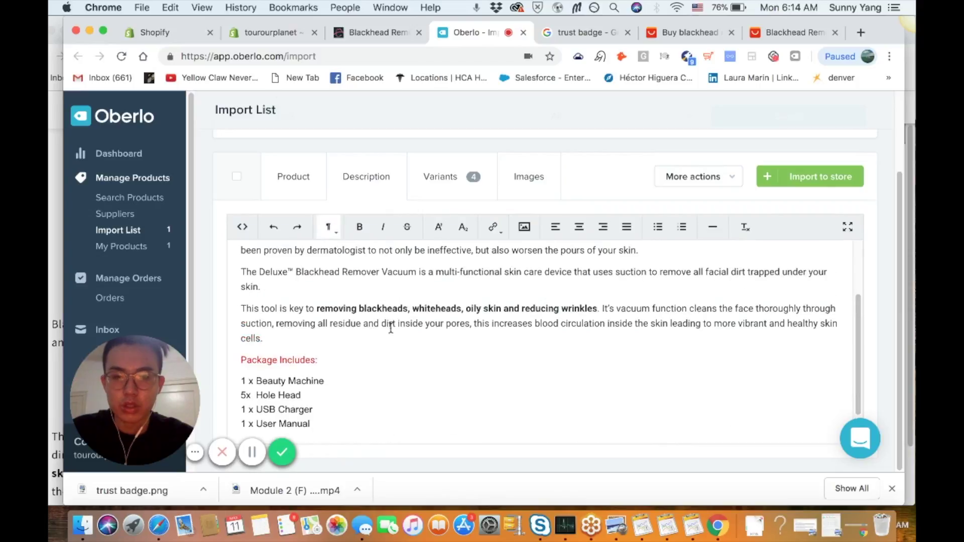
click(523, 230)
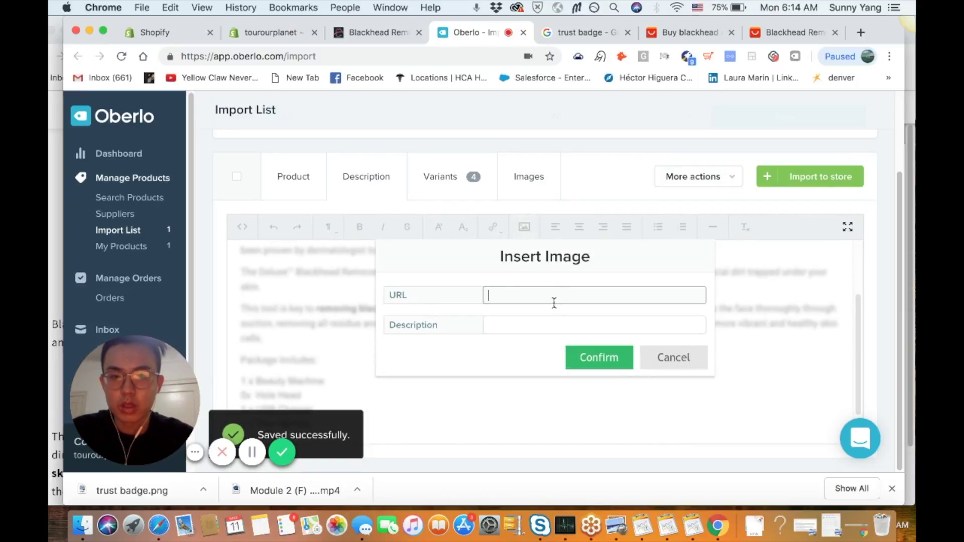
click(661, 355)
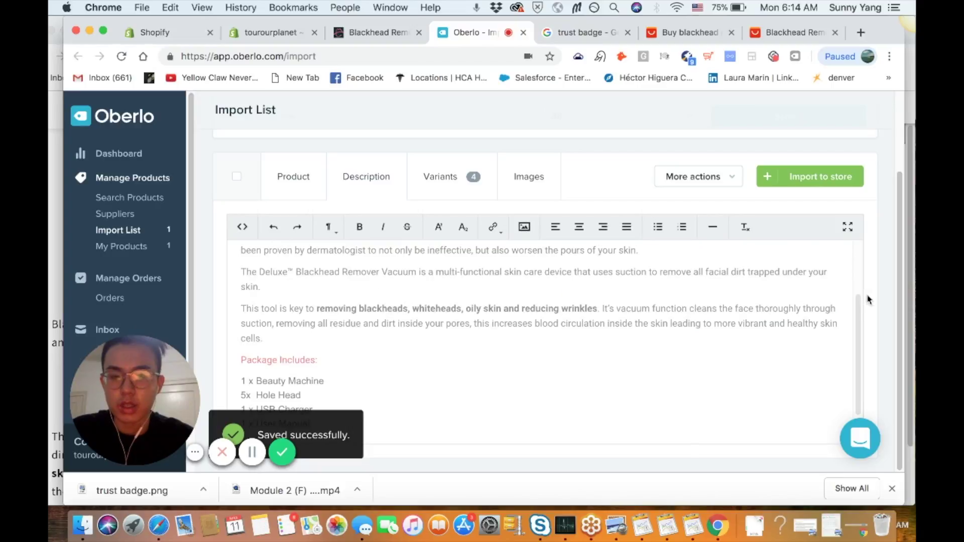
scroll(855, 331, down, 2)
scroll(855, 336, down, 1)
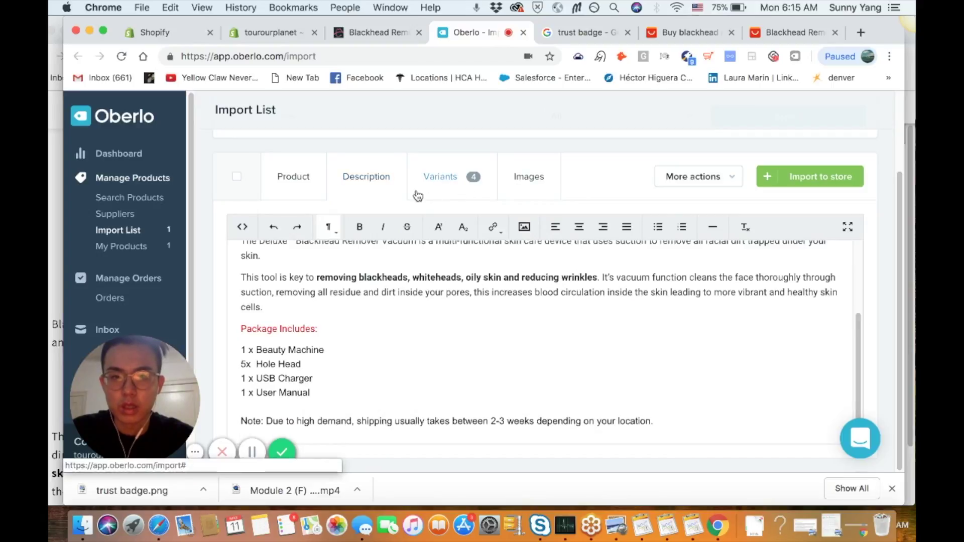
- Set the price of all four variants to US$ 19.99
click(447, 196)
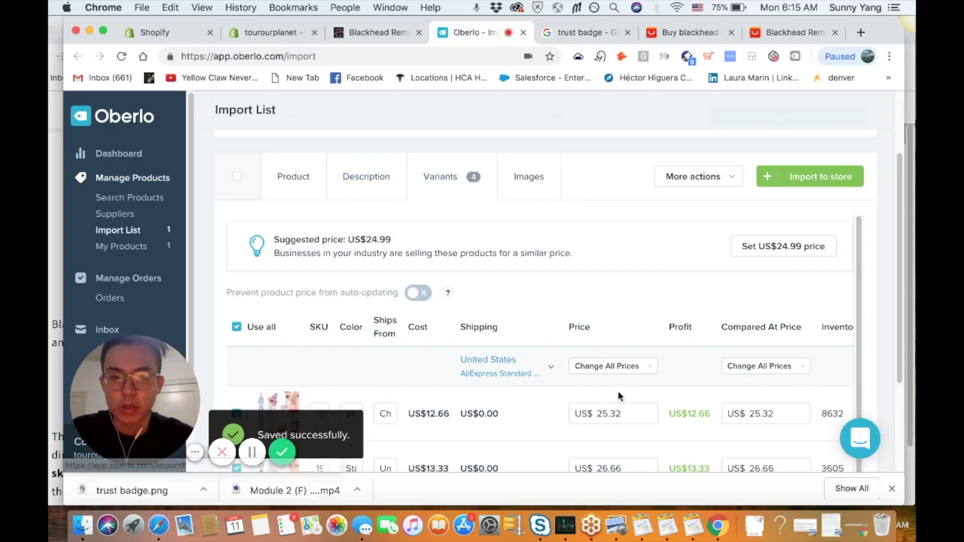
click(622, 367)
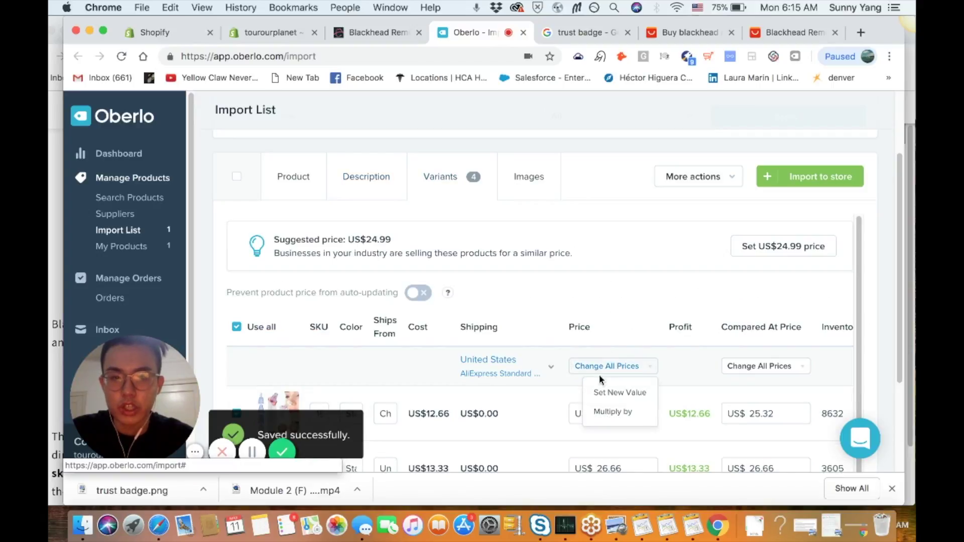
click(600, 392)
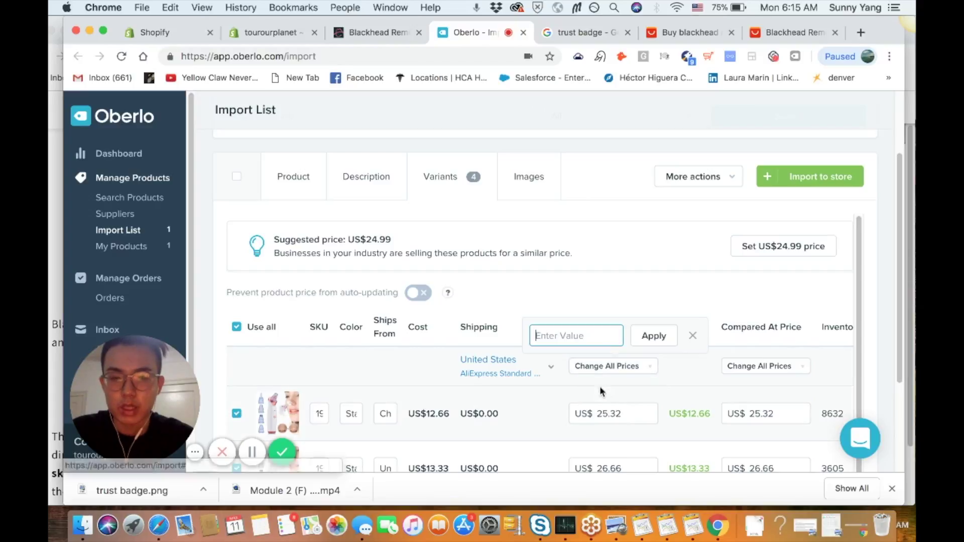
click(579, 344)
text(19.99)
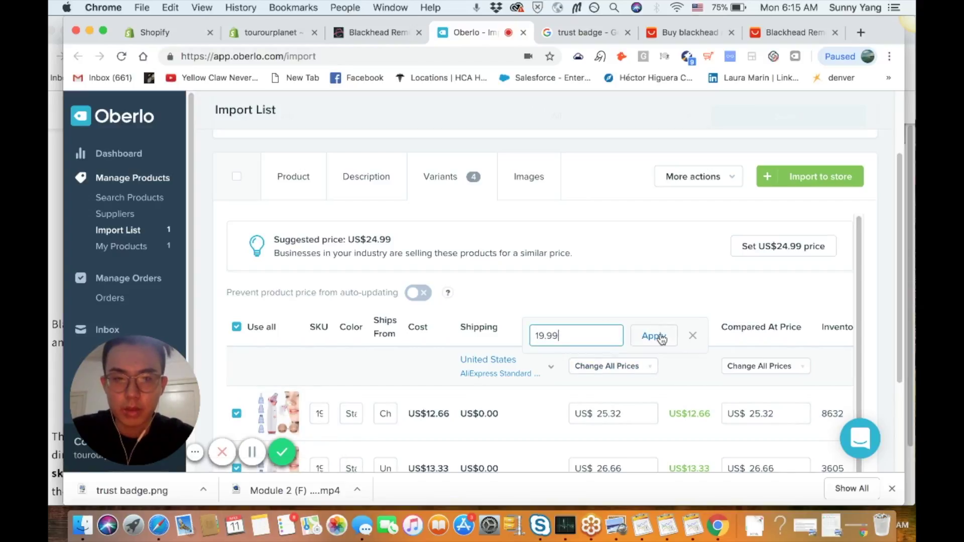
click(655, 337)
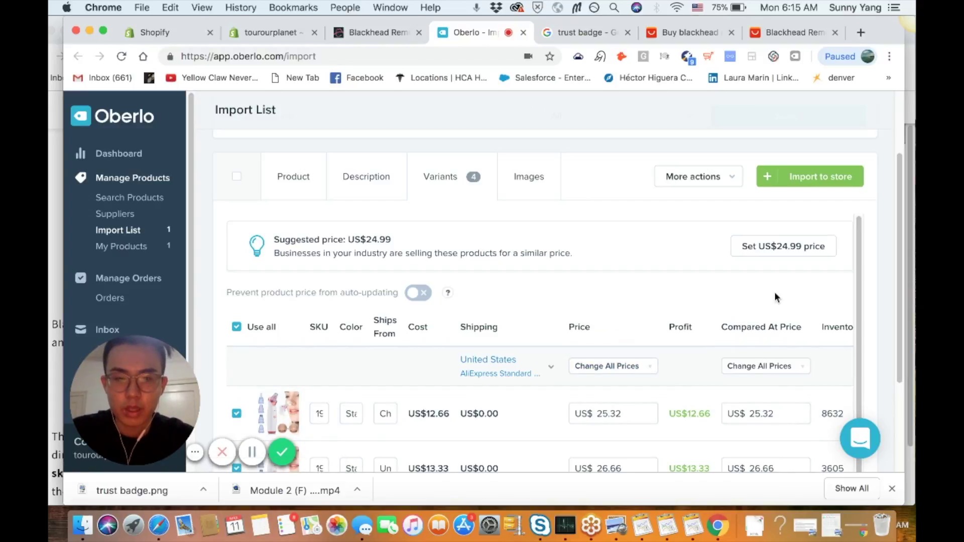
- Set every variant's Compared At Price to US$ 49.99
click(759, 367)
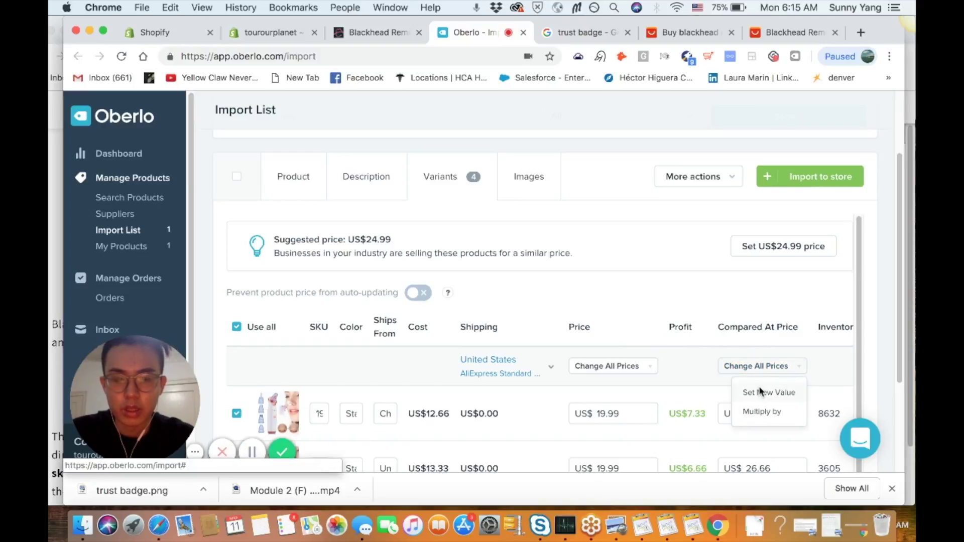
click(761, 393)
click(725, 340)
text(49.99)
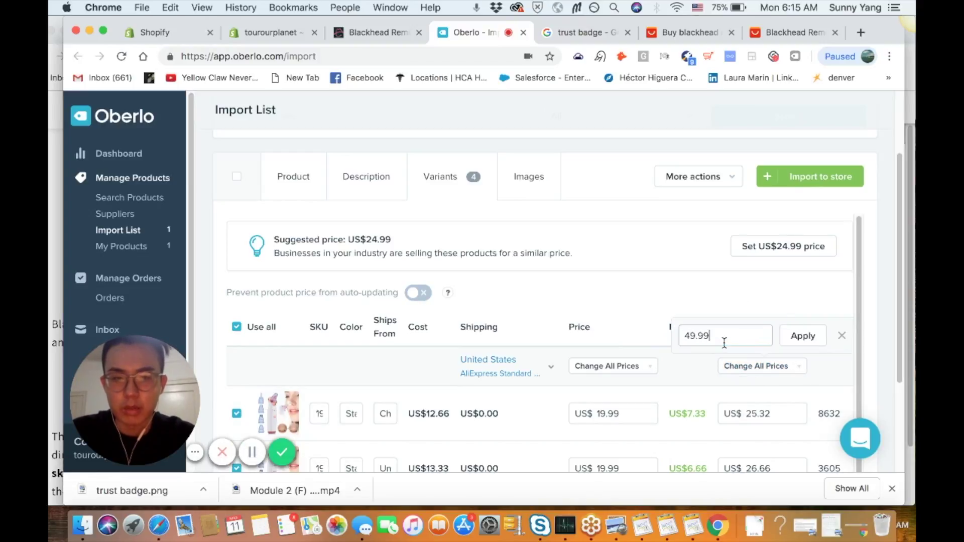
click(799, 336)
drag(858, 268, 854, 322)
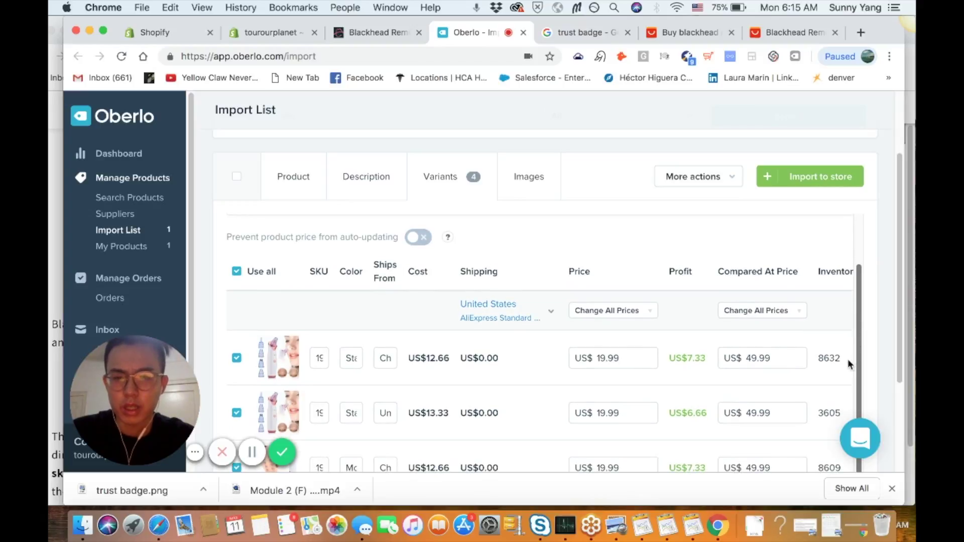
drag(897, 317, 888, 378)
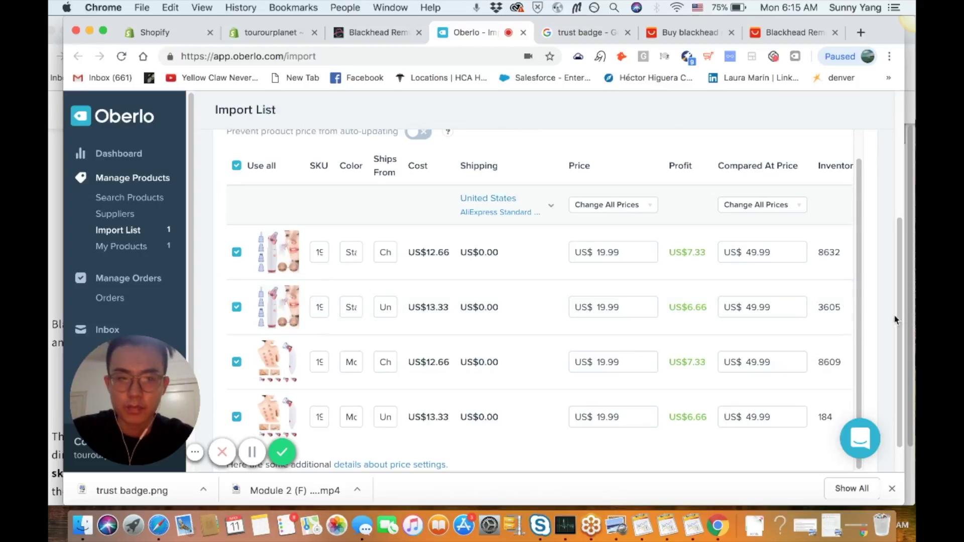
scroll(893, 379, down, 2)
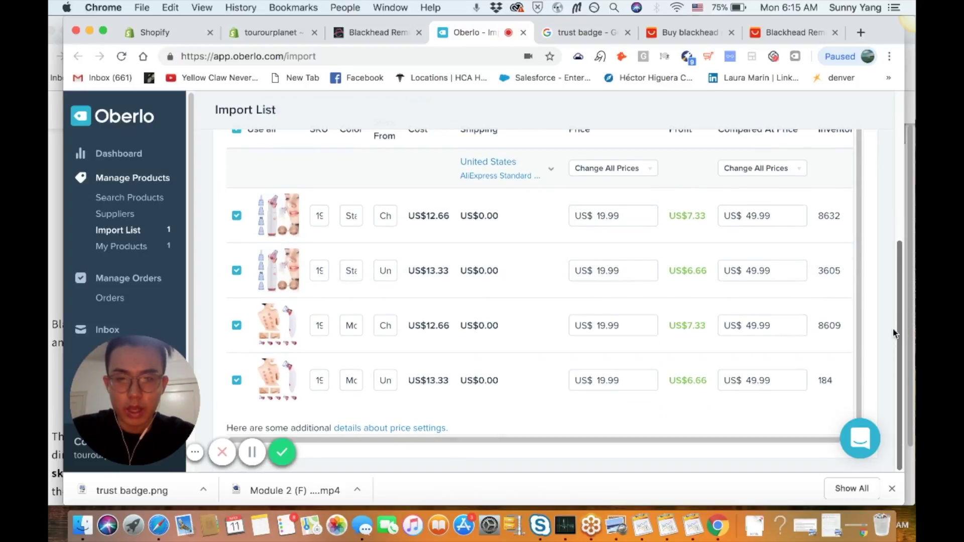
scroll(894, 333, up, 10)
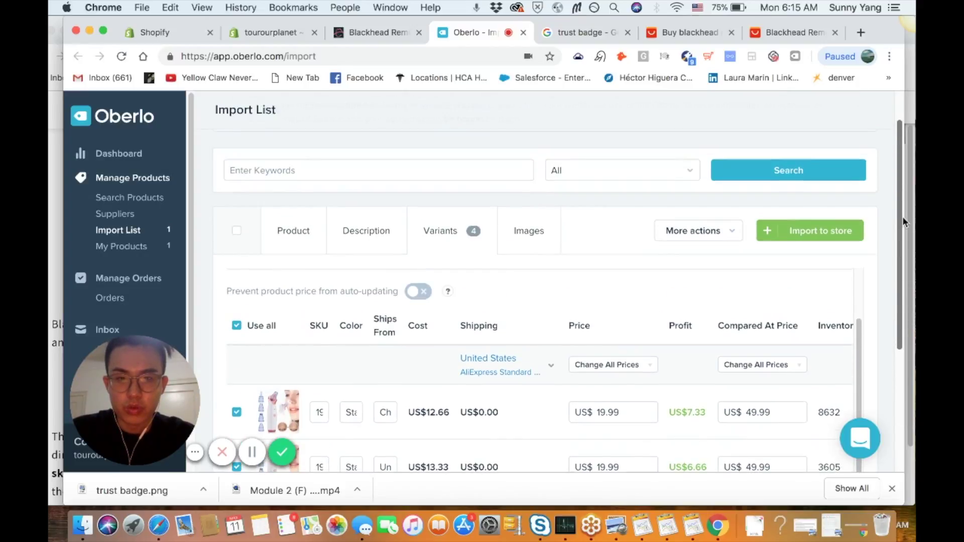
- Include the second photo, import the Deluxe Blackhead Remover Vacuum, and open it in Shopify admin
click(519, 233)
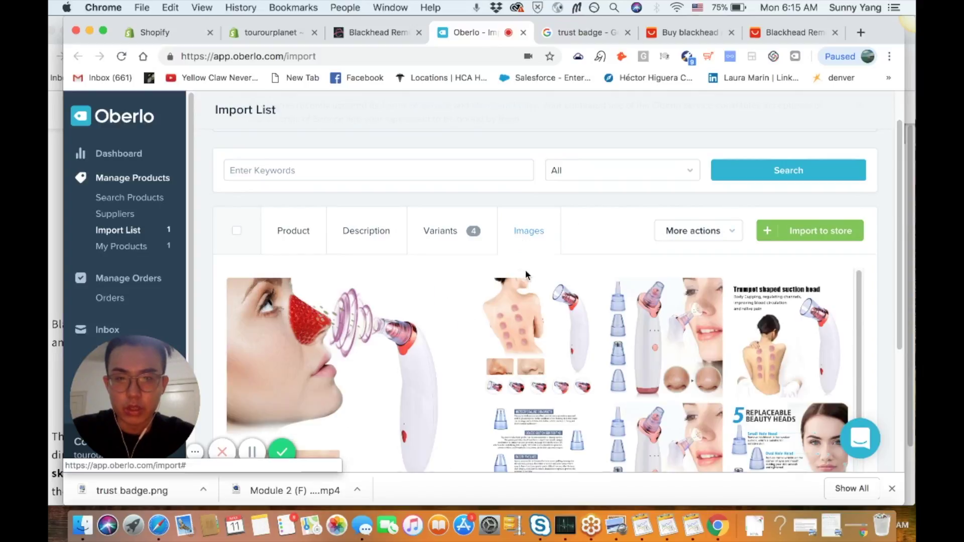
click(538, 317)
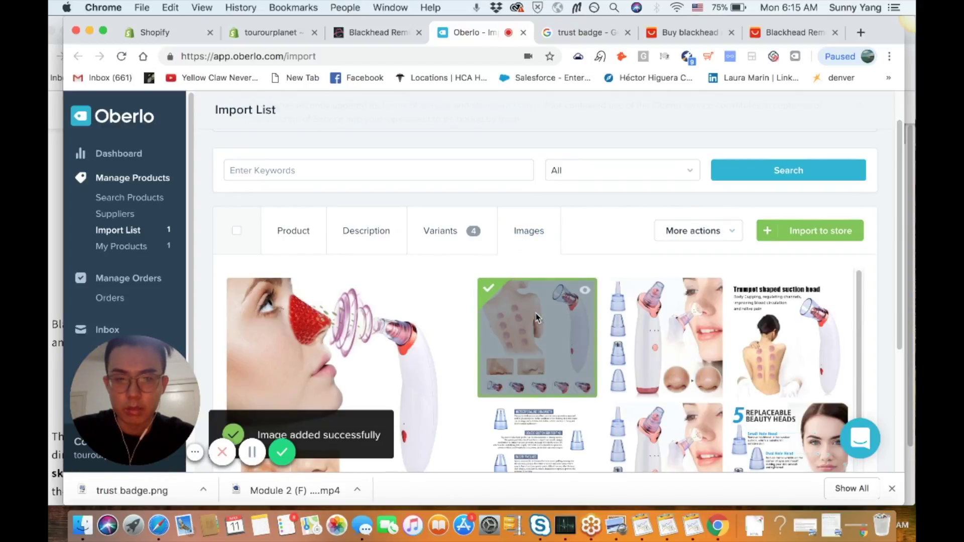
click(802, 235)
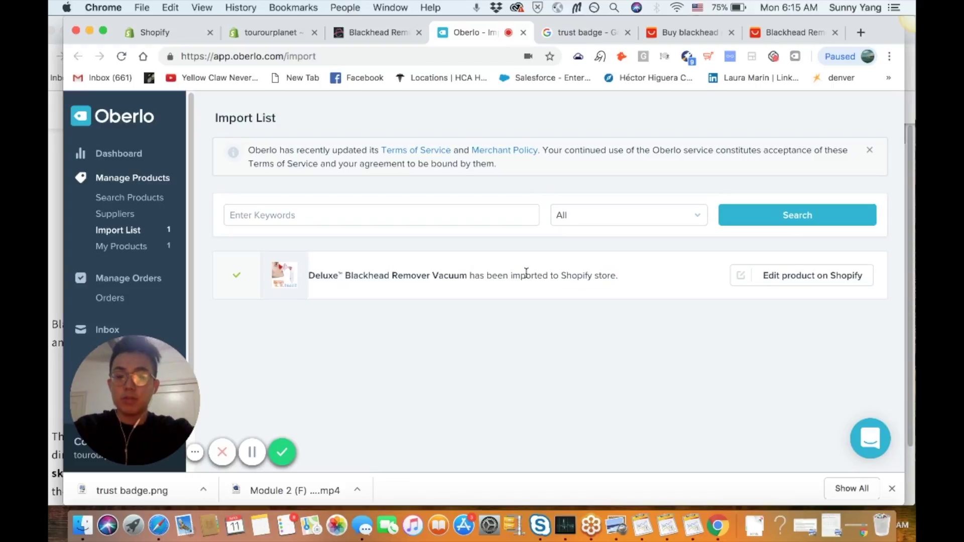
click(752, 278)
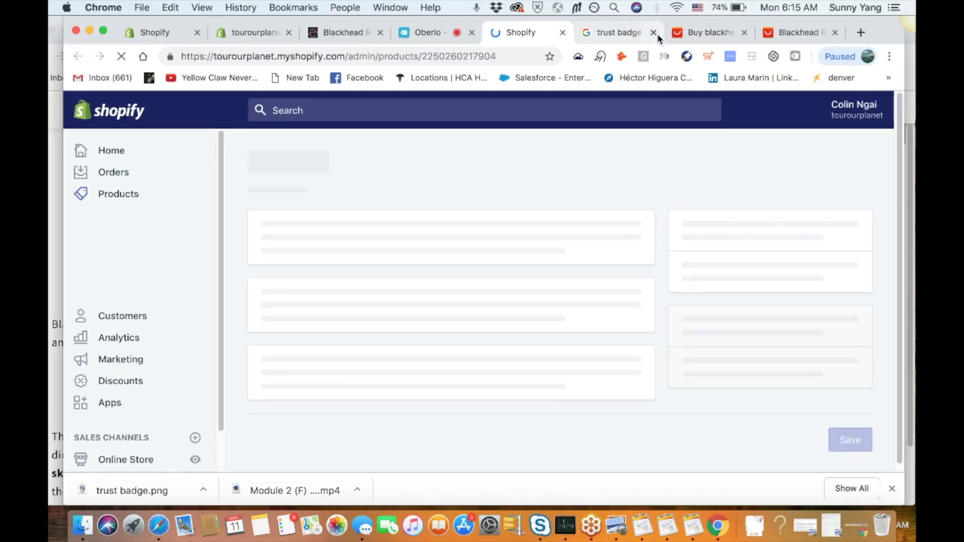
- Close the trust badge results, competitor listing and blackhead remover product tabs
click(654, 33)
click(658, 33)
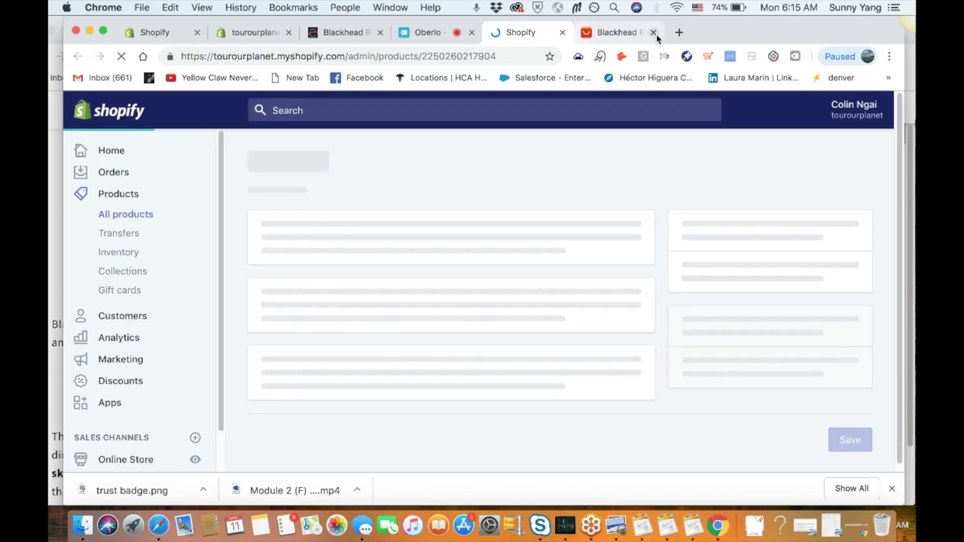
click(657, 33)
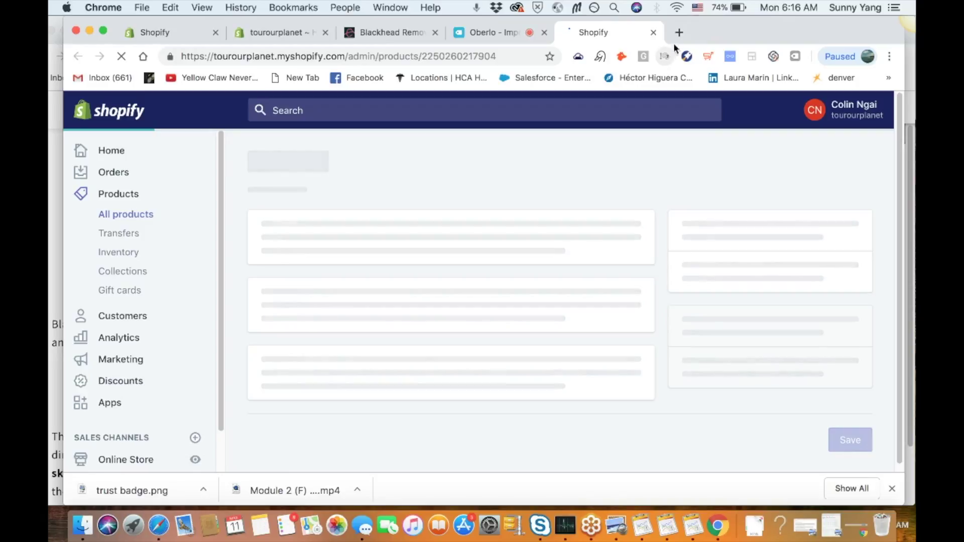
- Bring the BG Vacuum Pro competitor page window to the front and widen it
drag(700, 32, 768, 23)
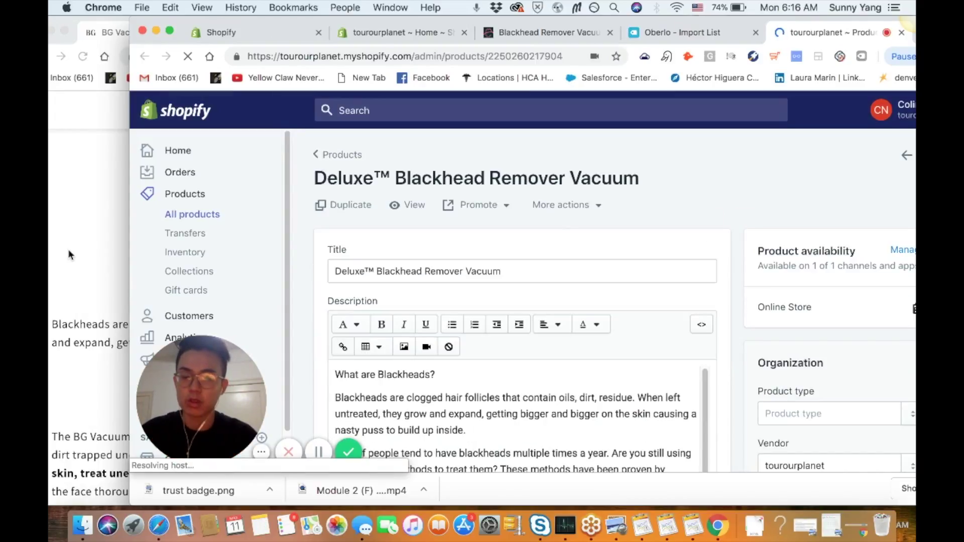
click(56, 265)
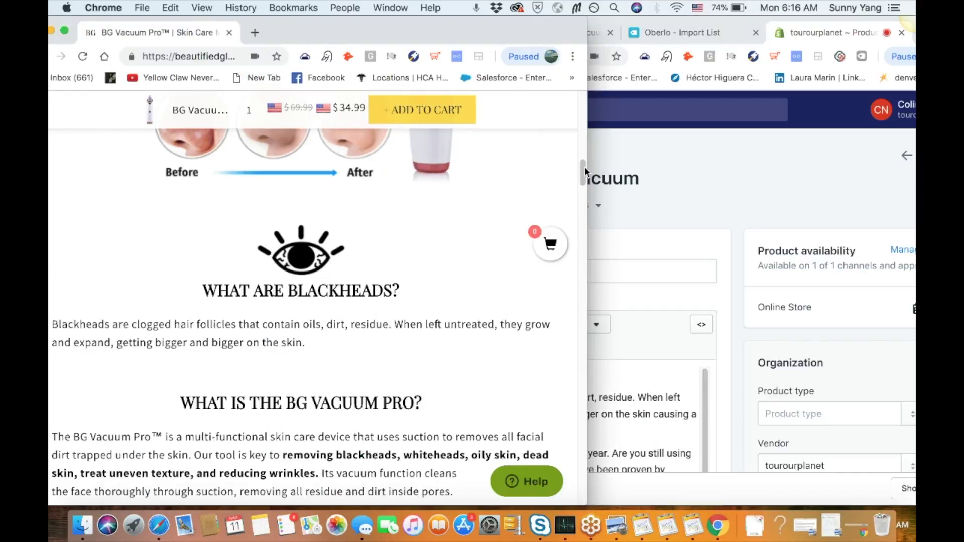
drag(588, 167, 915, 169)
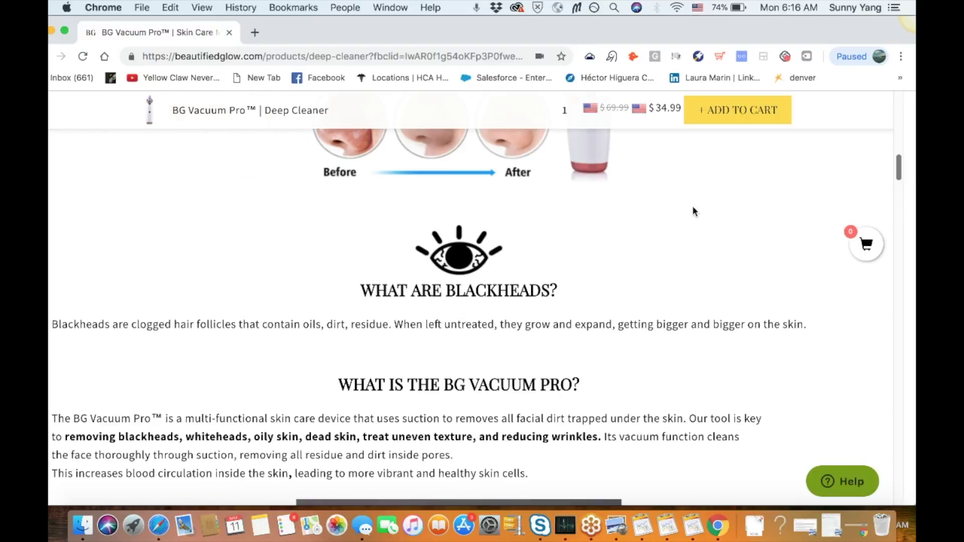
- Browse the BG Vacuum Pro page down to its reviews, then return to the Shopify product editor
drag(910, 173, 910, 117)
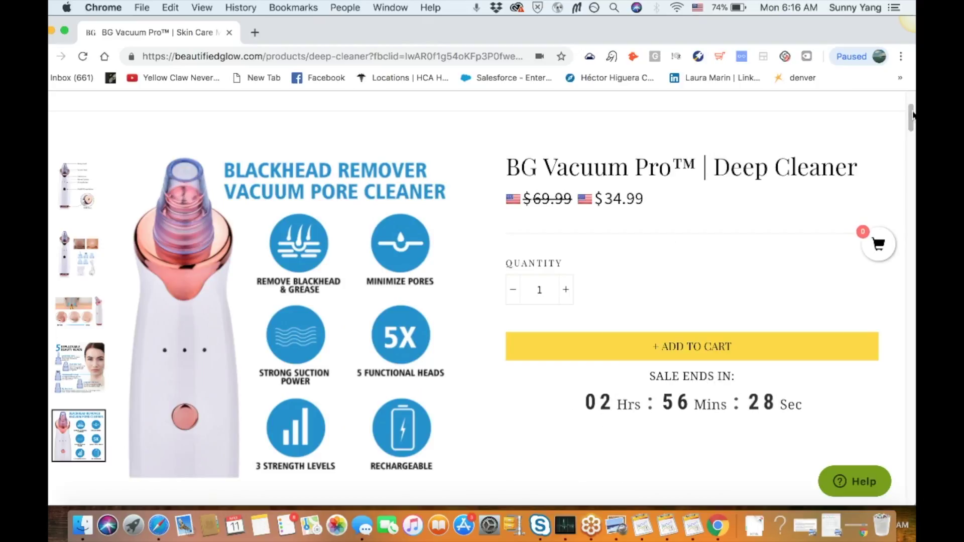
scroll(912, 141, down, 6)
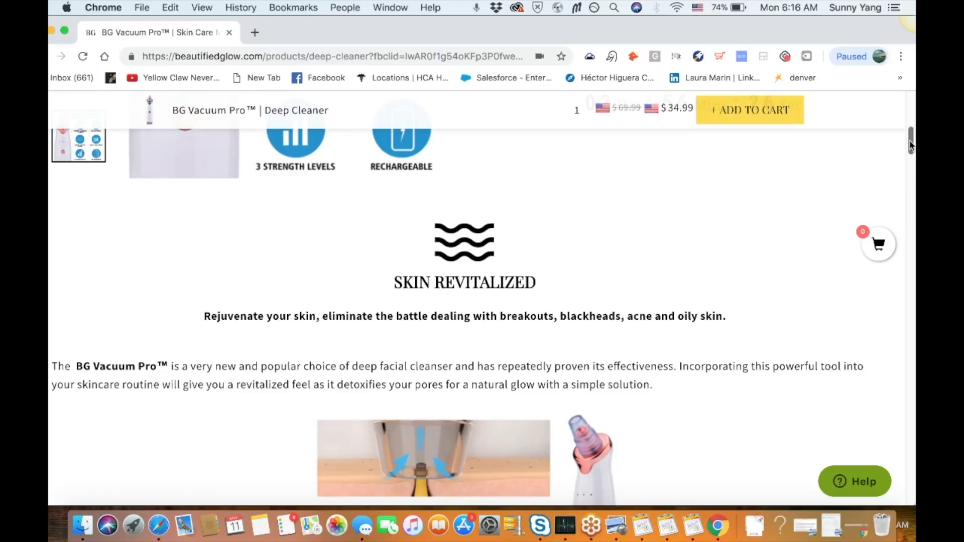
scroll(912, 145, down, 2)
drag(912, 145, 911, 151)
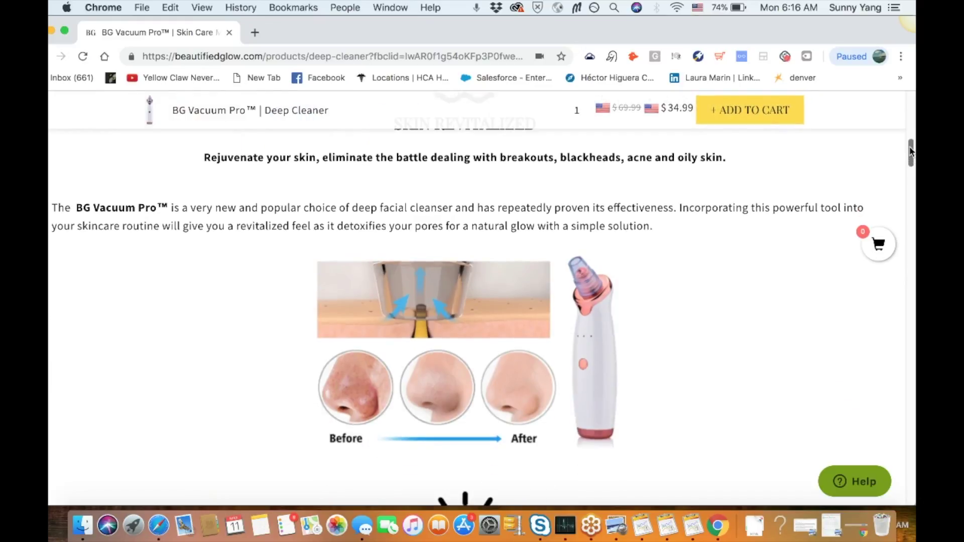
drag(912, 153, 910, 346)
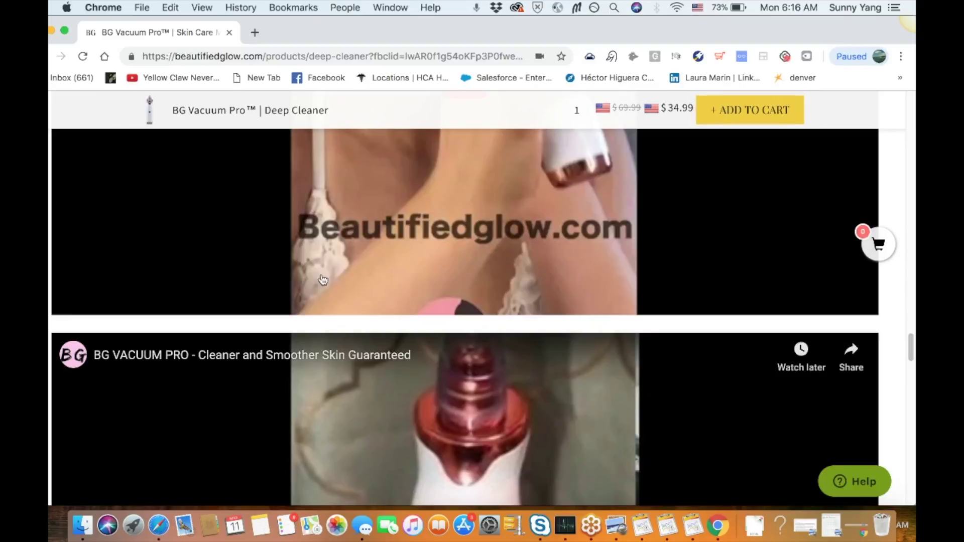
drag(913, 344, 902, 451)
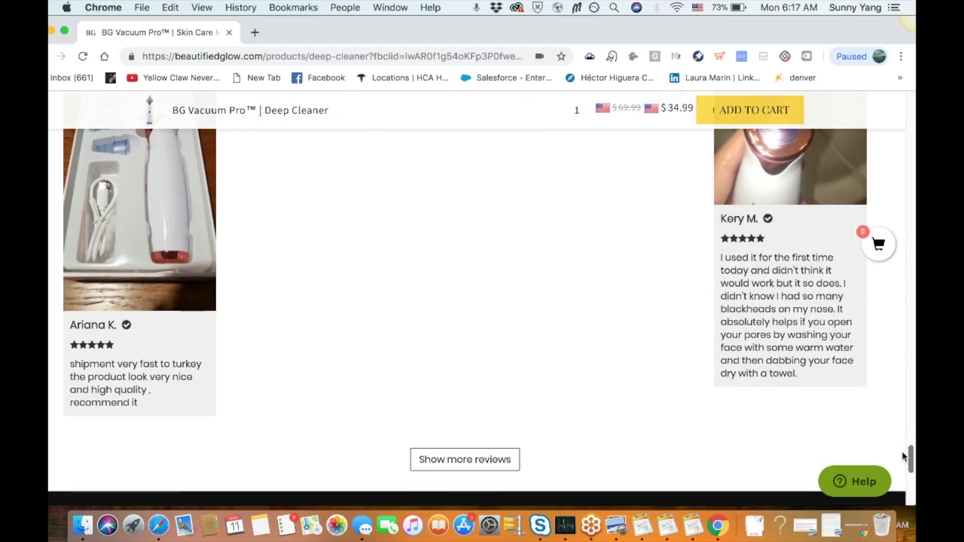
scroll(689, 250, up, 20)
drag(811, 37, 624, 62)
click(740, 144)
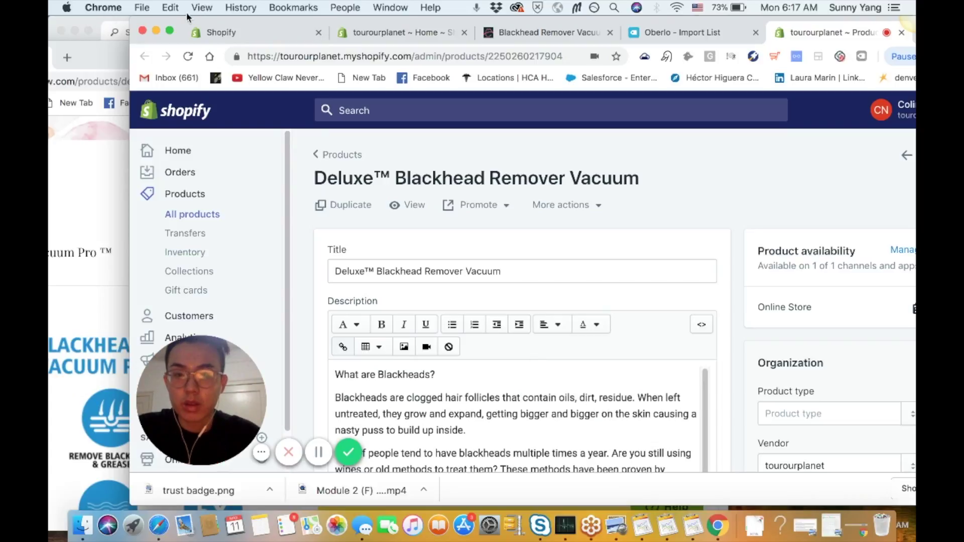
- Upload the eight screenshots from Today in Recents as the product's images
drag(181, 16, 147, 17)
scroll(685, 228, up, 2)
drag(138, 23, 104, 23)
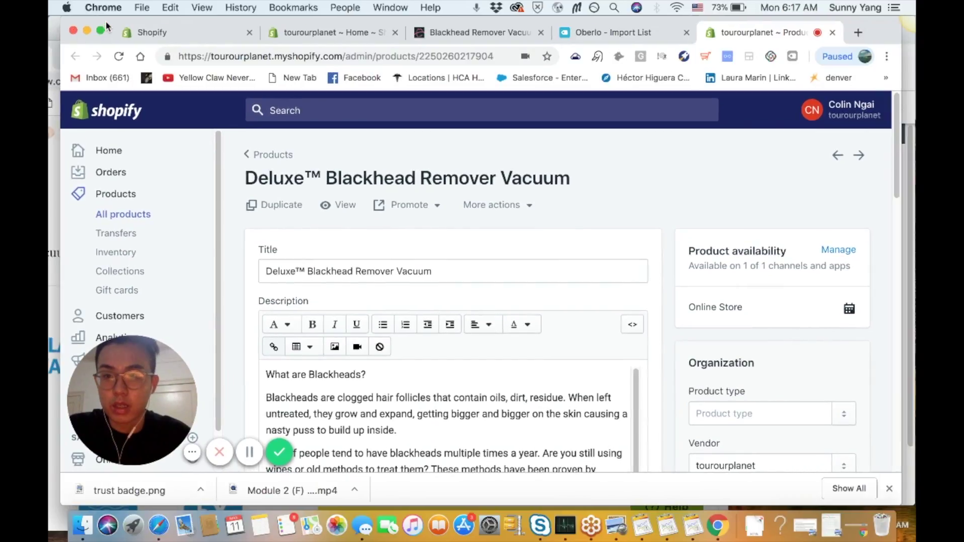
drag(897, 150, 881, 310)
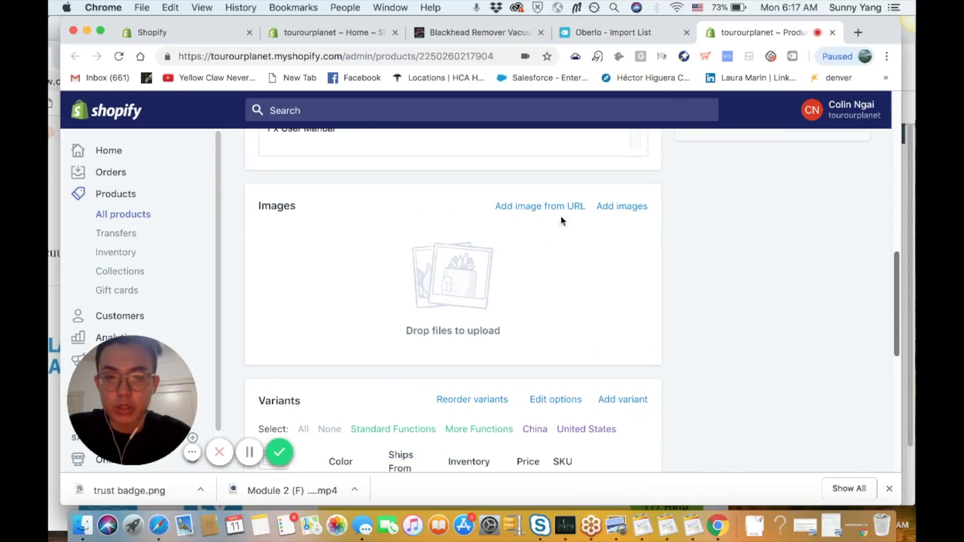
click(604, 211)
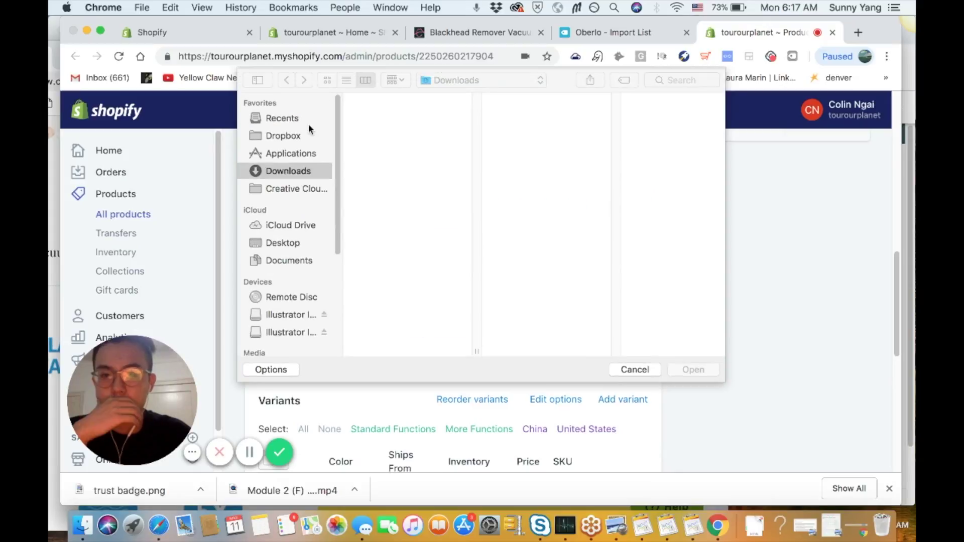
click(298, 119)
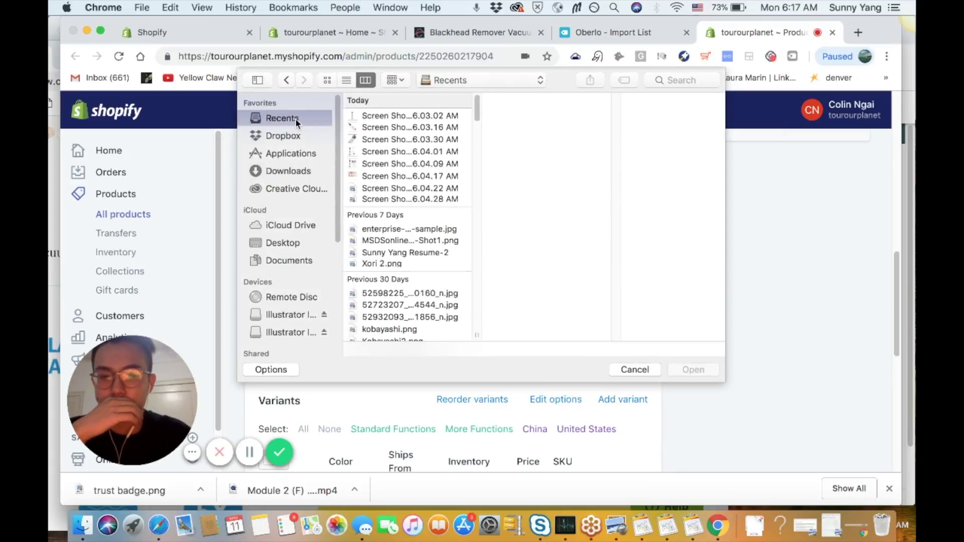
click(397, 199)
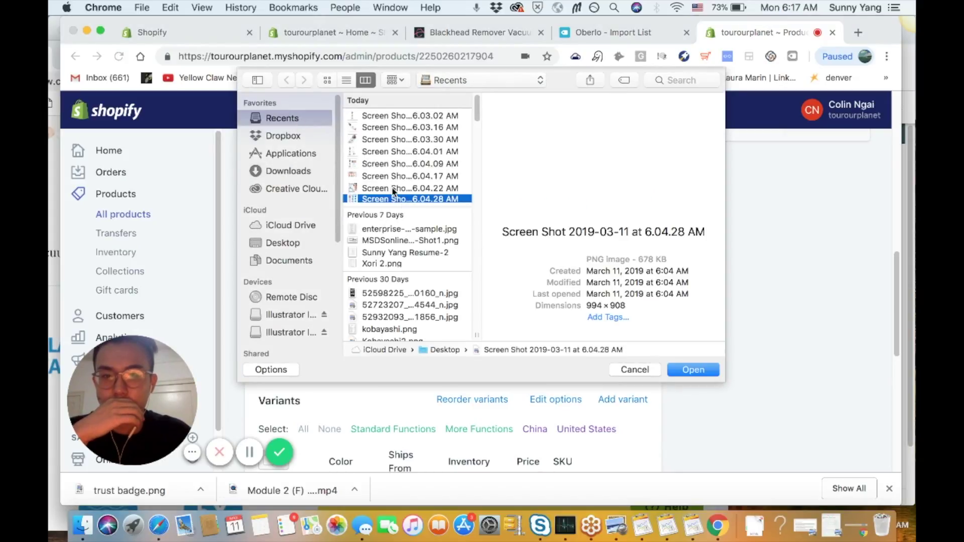
shift+click(397, 116)
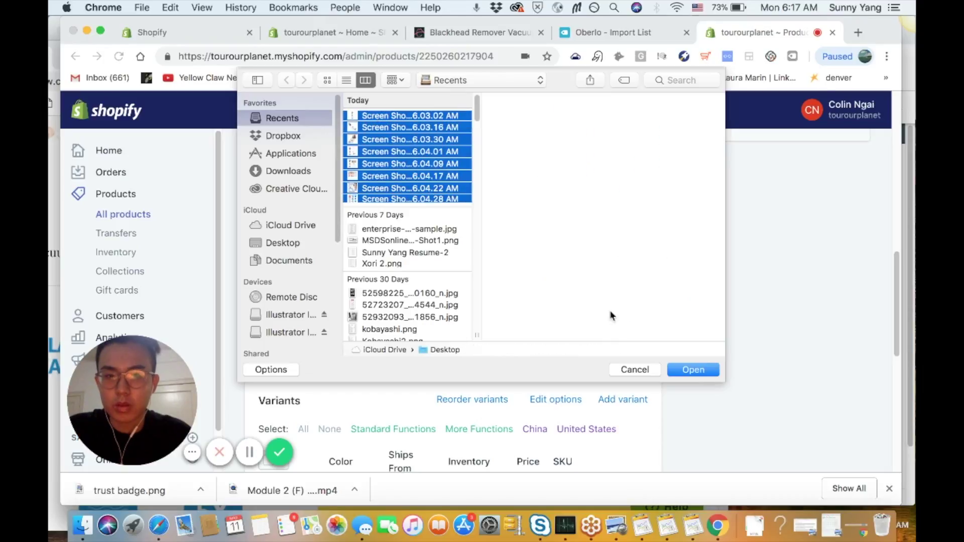
click(692, 371)
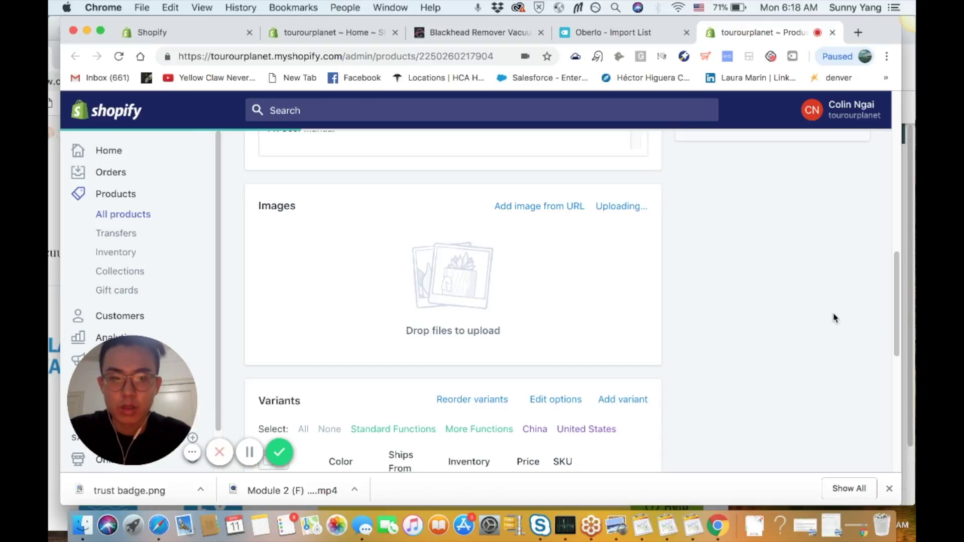
- Add an empty line below '1 x User Manual' in the Package Includes list
mouse_move(897, 314)
mouse_down()
mouse_move(897, 381)
mouse_move(899, 313)
mouse_up()
scroll(899, 306, up, 10)
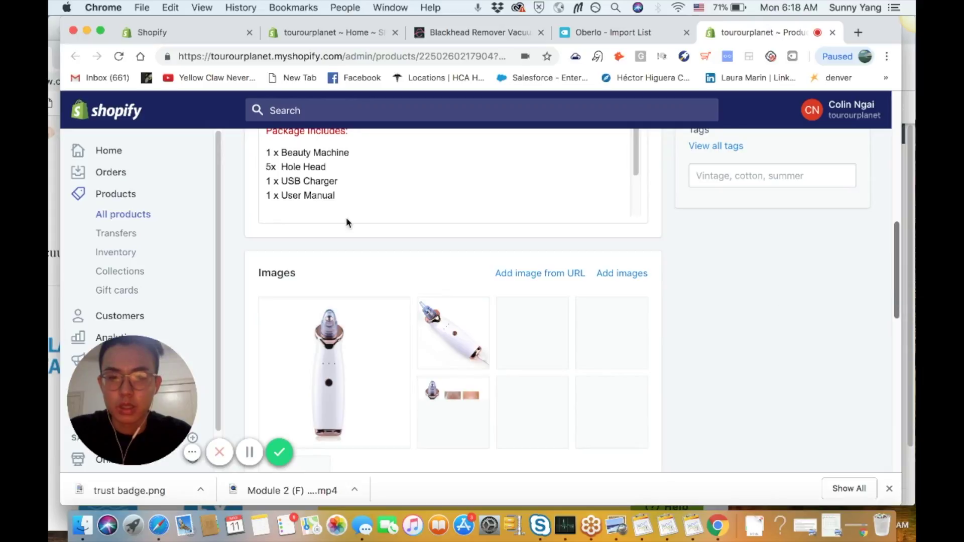
scroll(337, 202, up, 1)
click(341, 202)
key(Return)
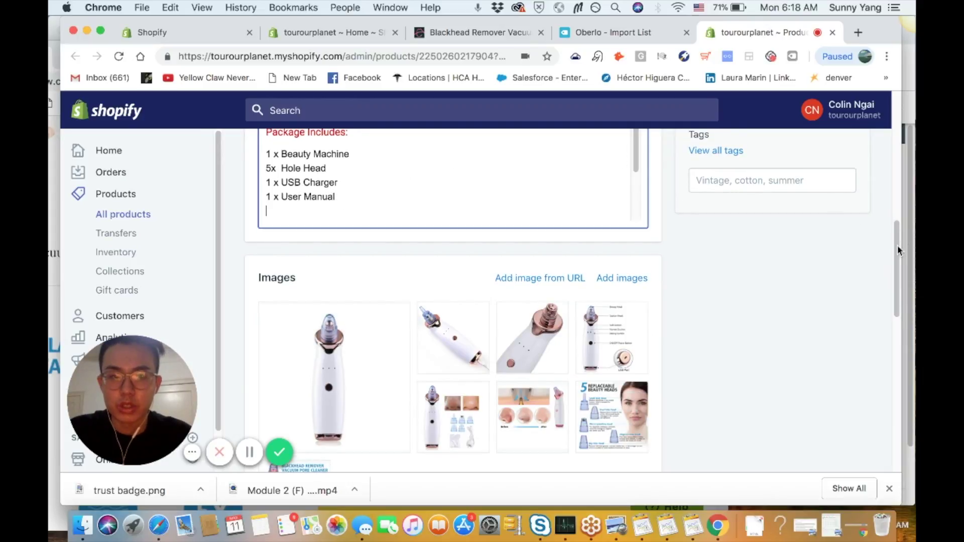
- Remove the stray blank line above the shipping-delay note and add empty lines after it
scroll(897, 245, up, 5)
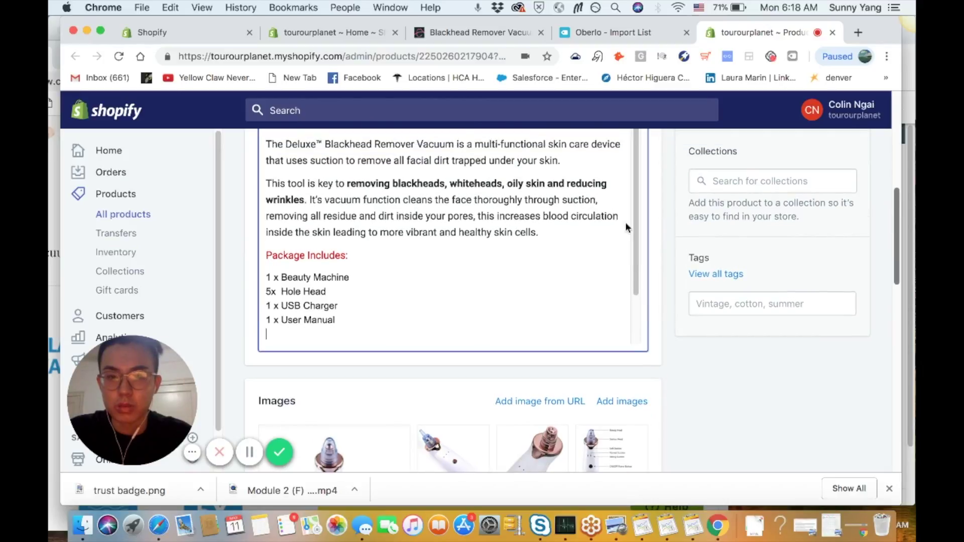
drag(634, 234, 632, 292)
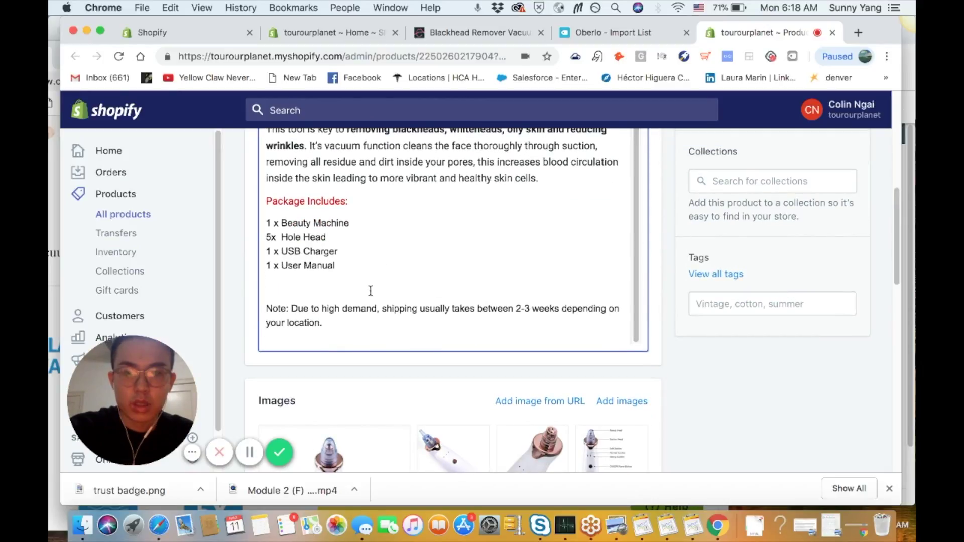
key(BackSpace)
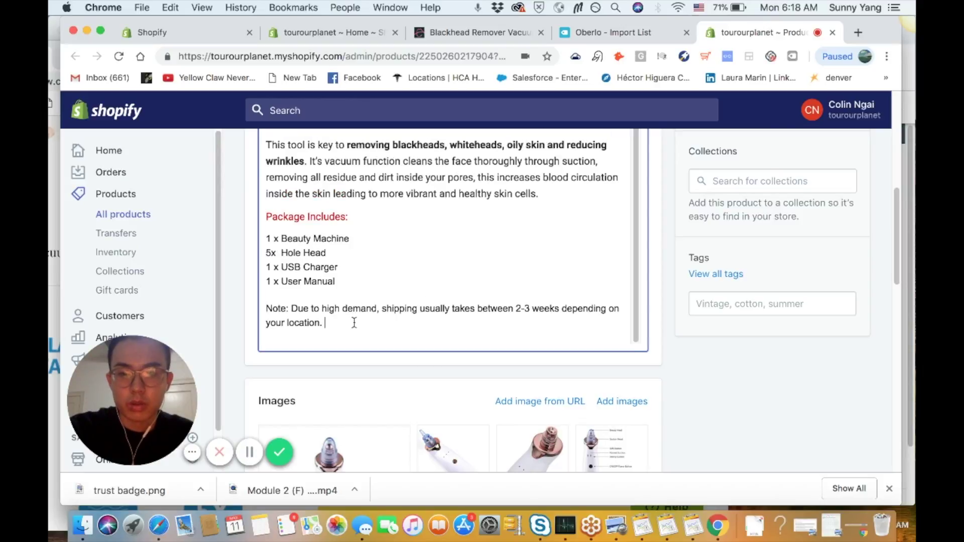
key(Return)
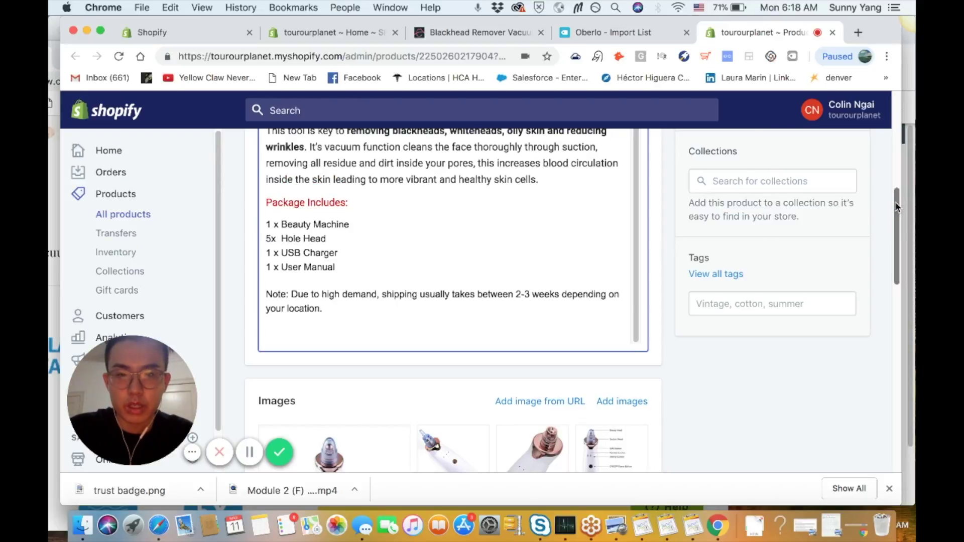
scroll(896, 216, up, 3)
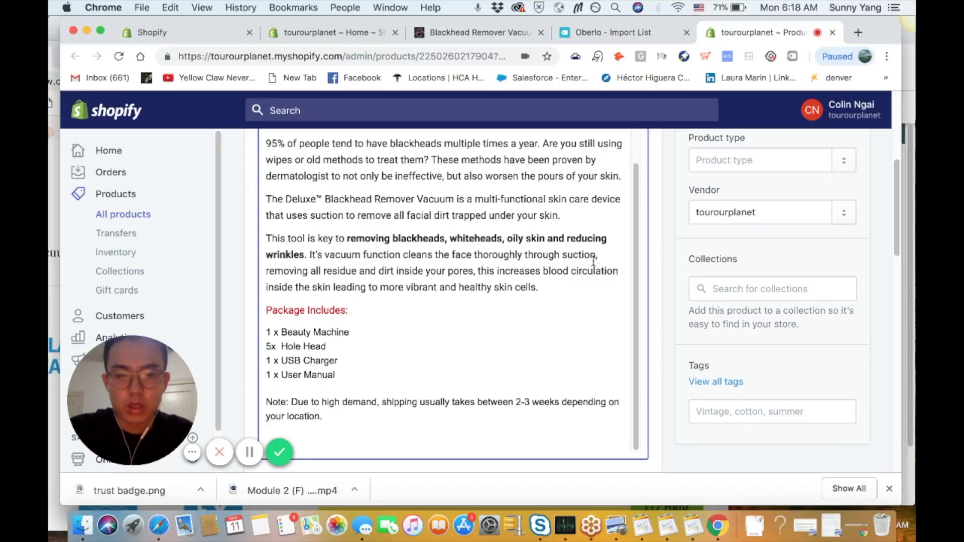
key(Return)
drag(897, 224, 897, 196)
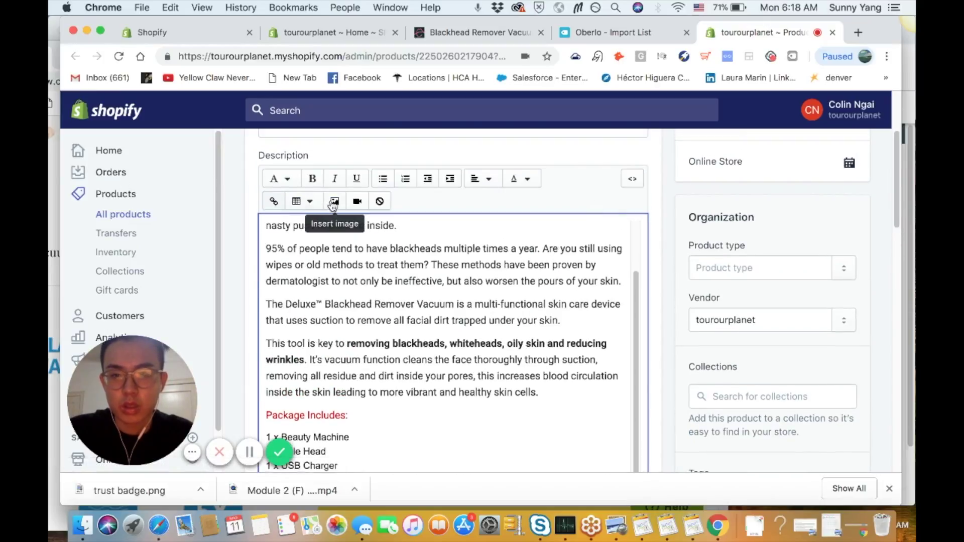
click(333, 202)
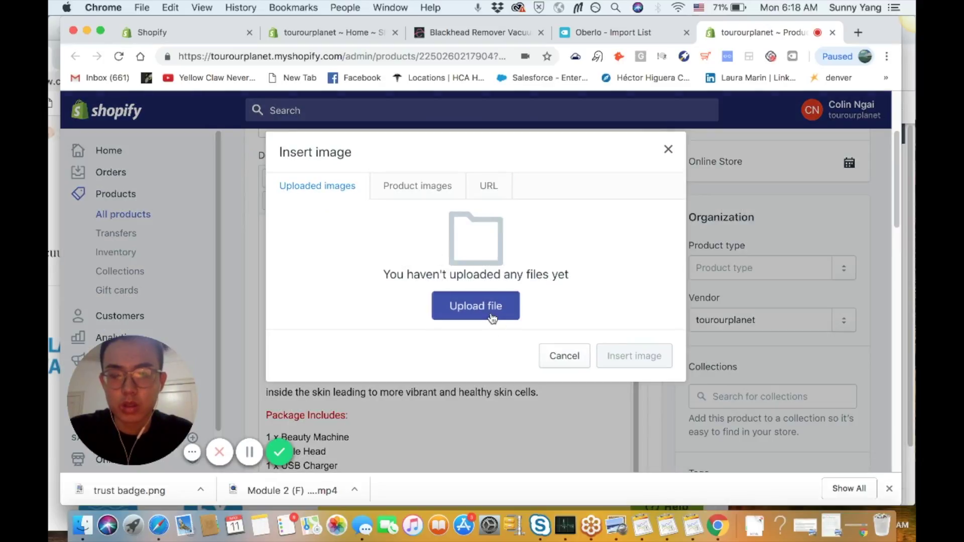
click(492, 318)
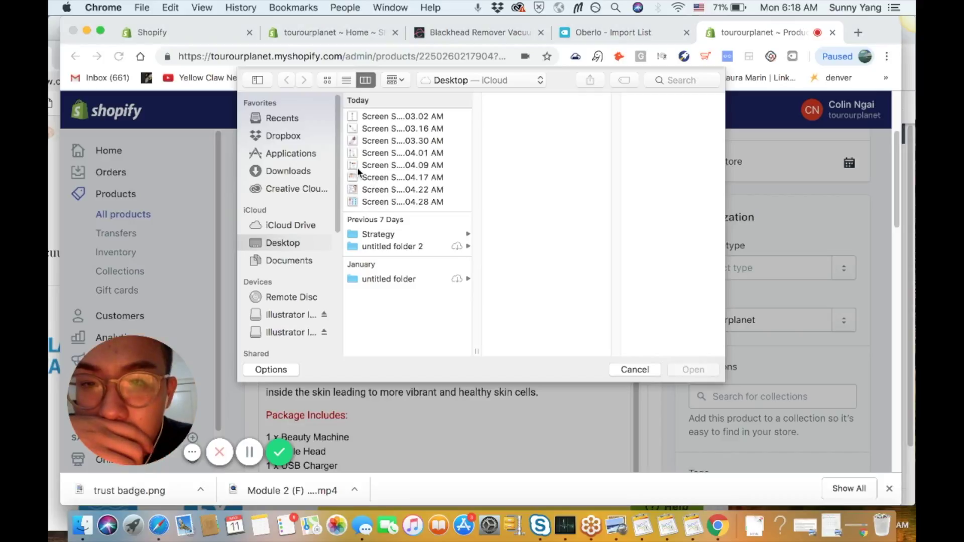
click(300, 118)
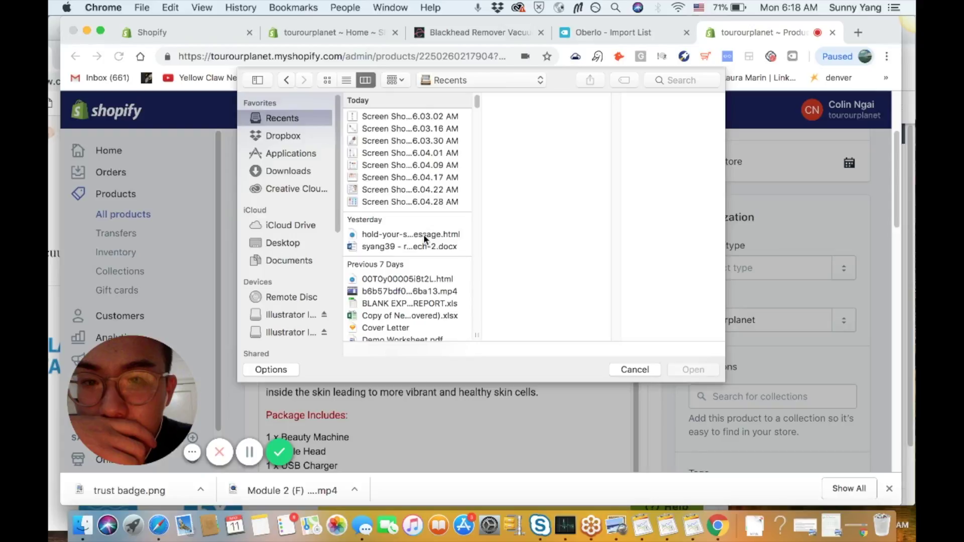
click(643, 372)
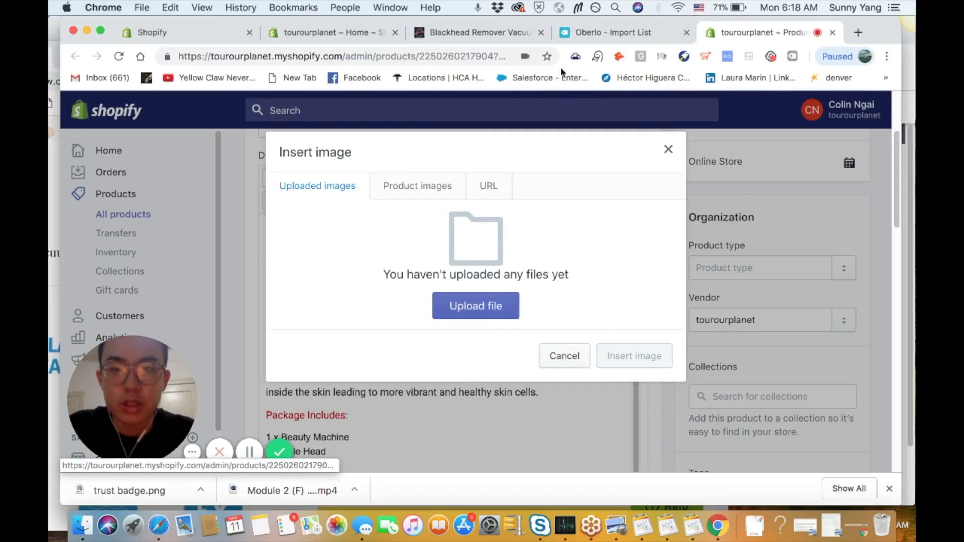
key(Escape)
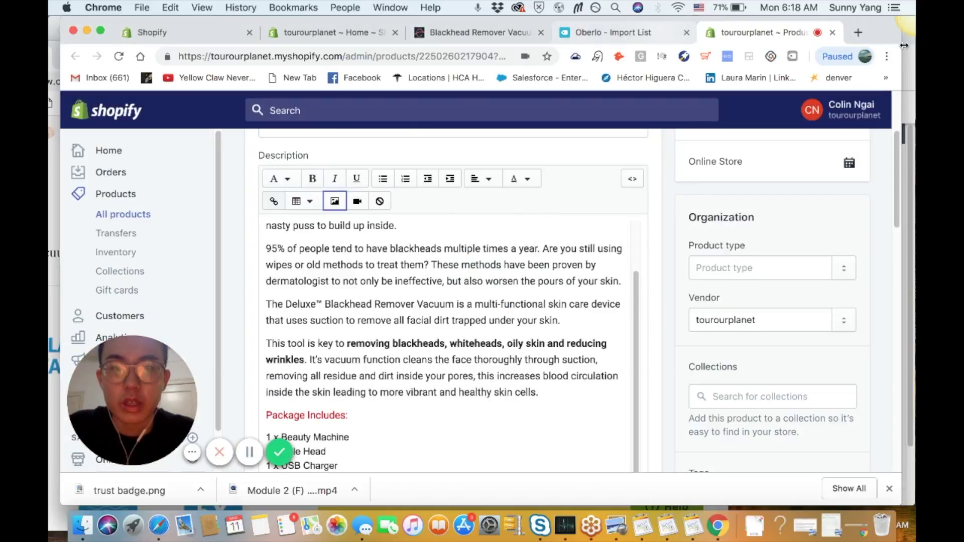
- In a new browser tab, search Google Images for 'trust badge'
click(858, 33)
text(trust badge)
key(Return)
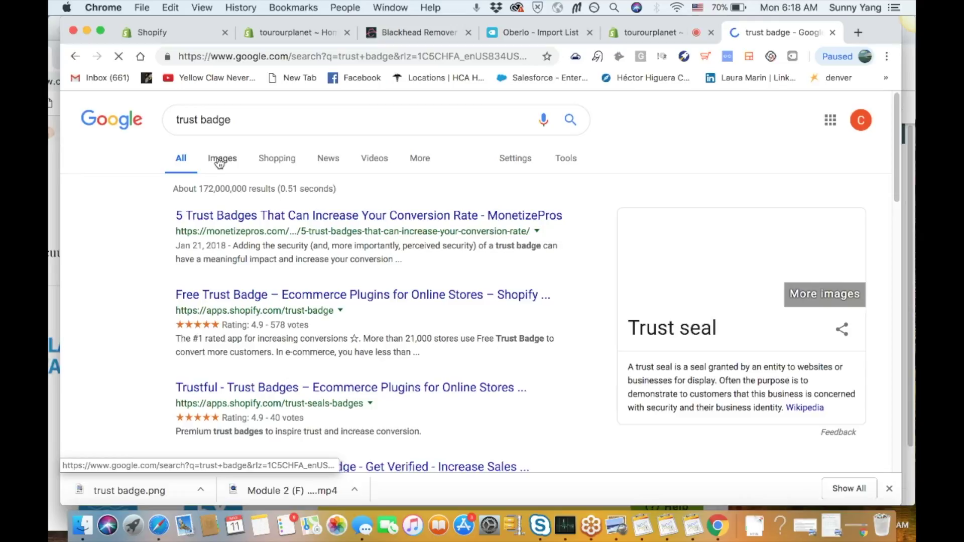
click(219, 162)
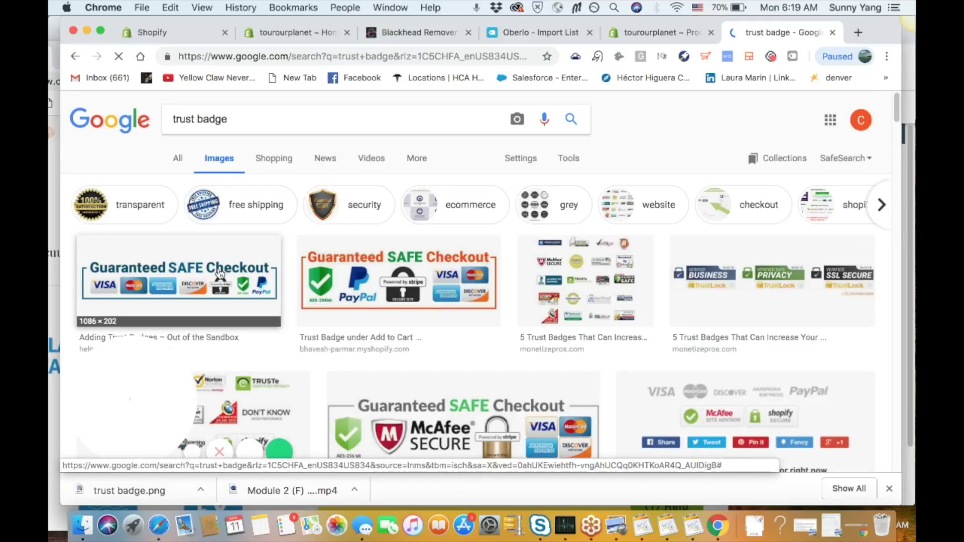
- Save the Guaranteed SAFE Checkout badge image to Downloads as safe_checkout1.png
click(220, 275)
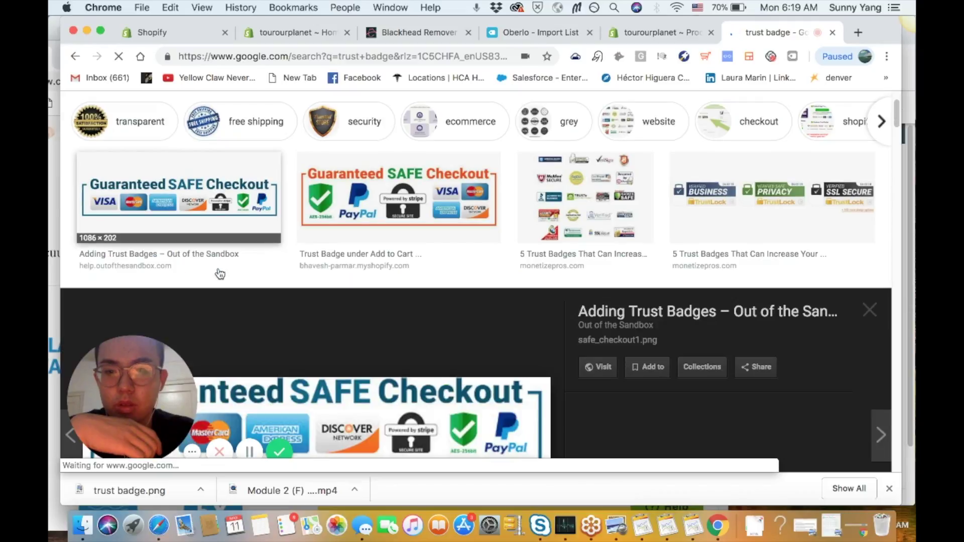
right_click(261, 282)
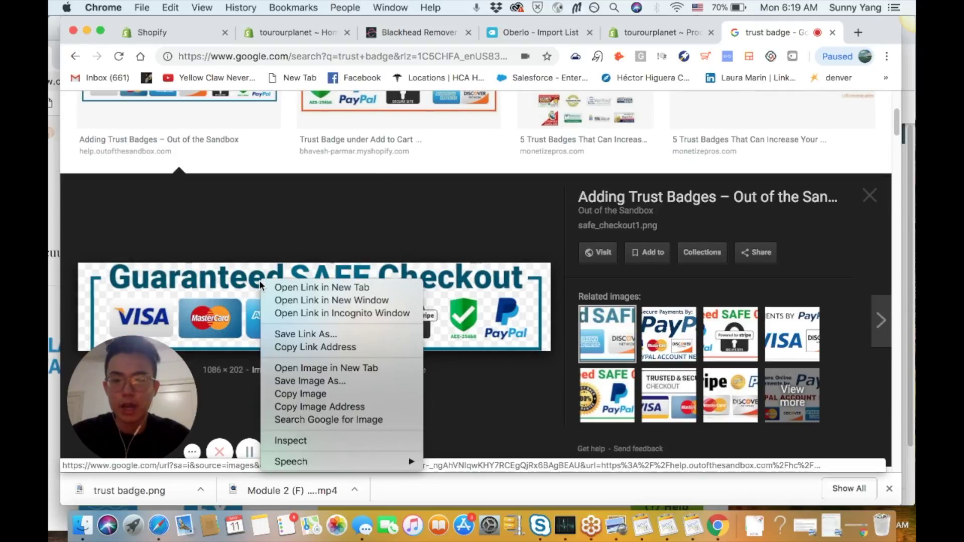
click(290, 385)
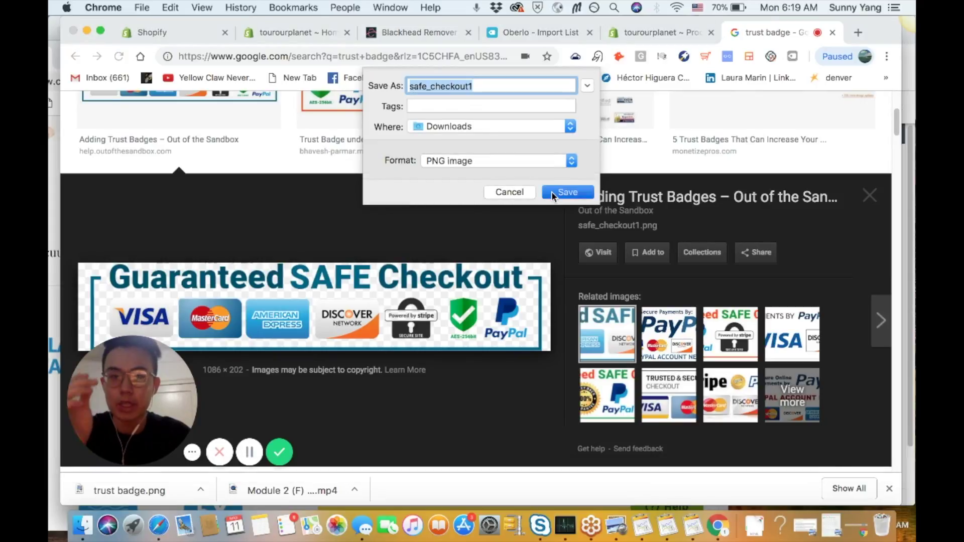
click(552, 192)
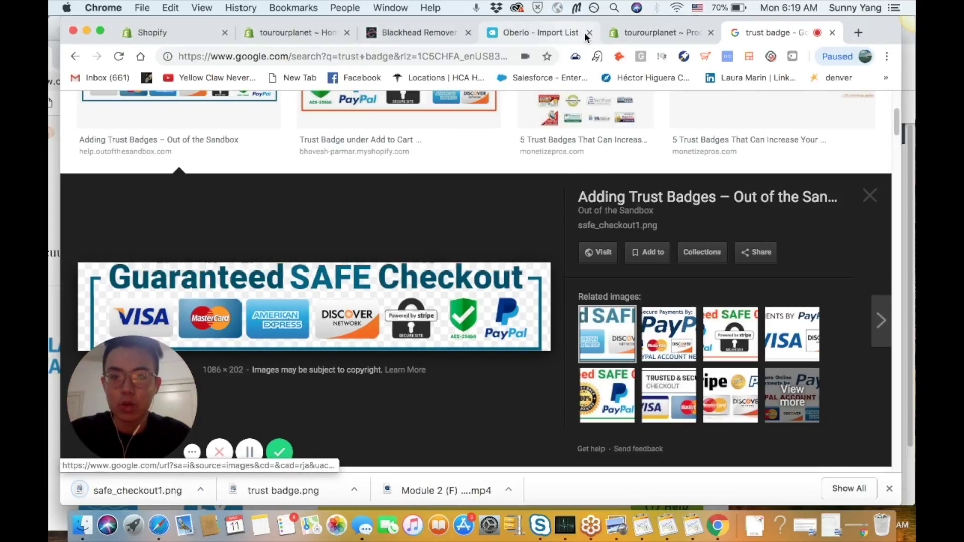
- Back in the Shopify product editor, add an empty line after '1 x User Manual'
click(623, 33)
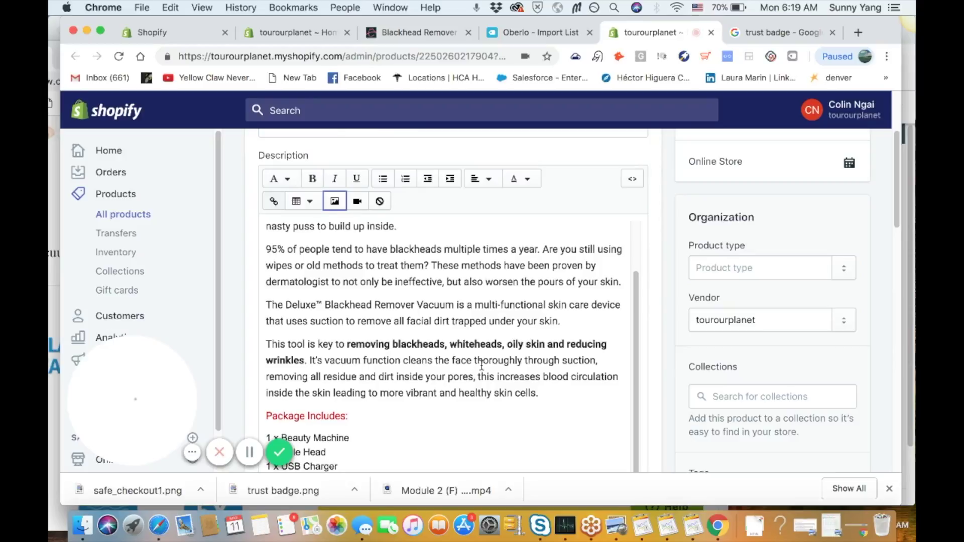
scroll(586, 347, up, 3)
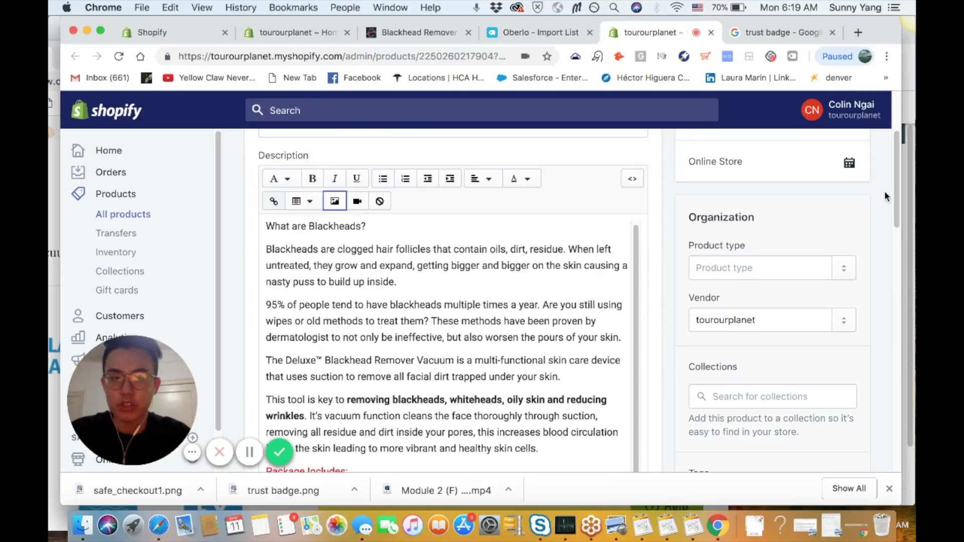
drag(894, 187, 894, 213)
scroll(625, 415, down, 5)
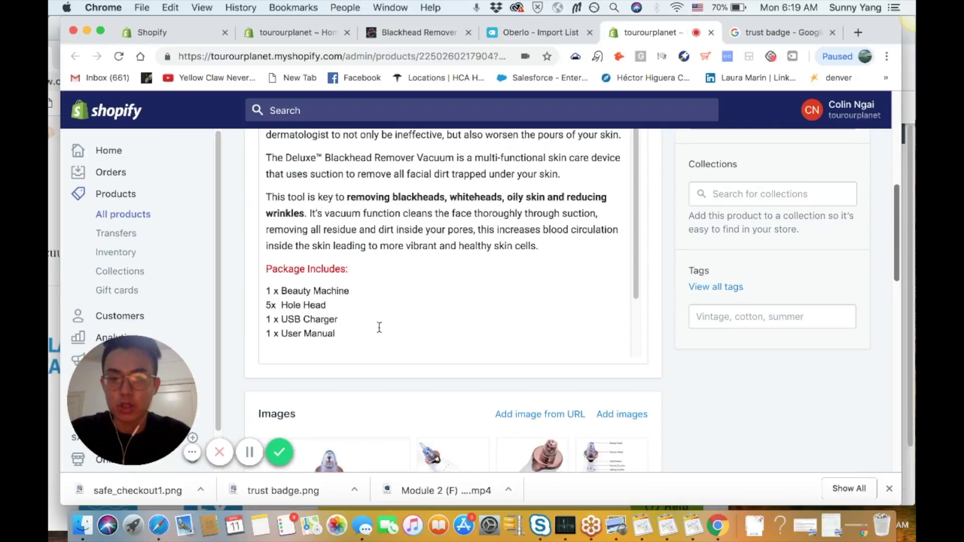
click(372, 334)
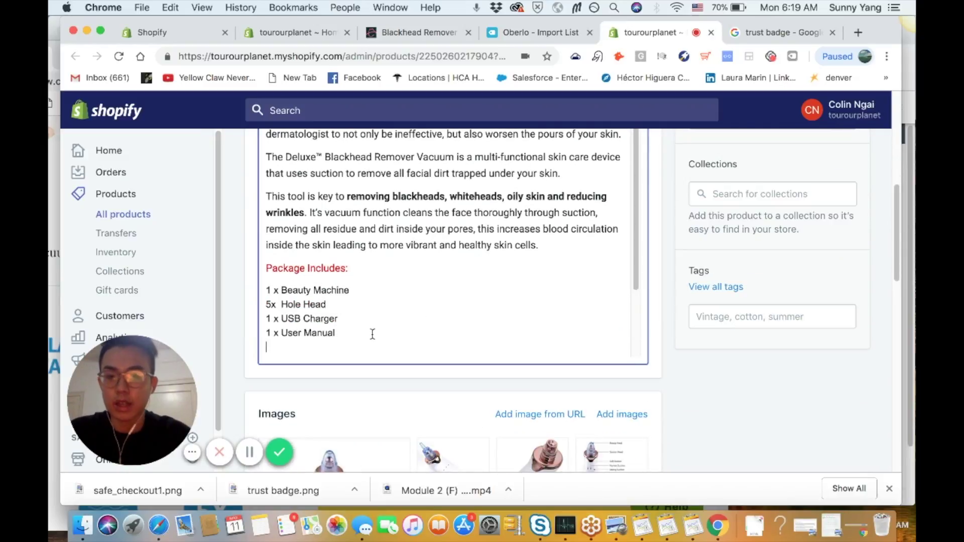
key(Return)
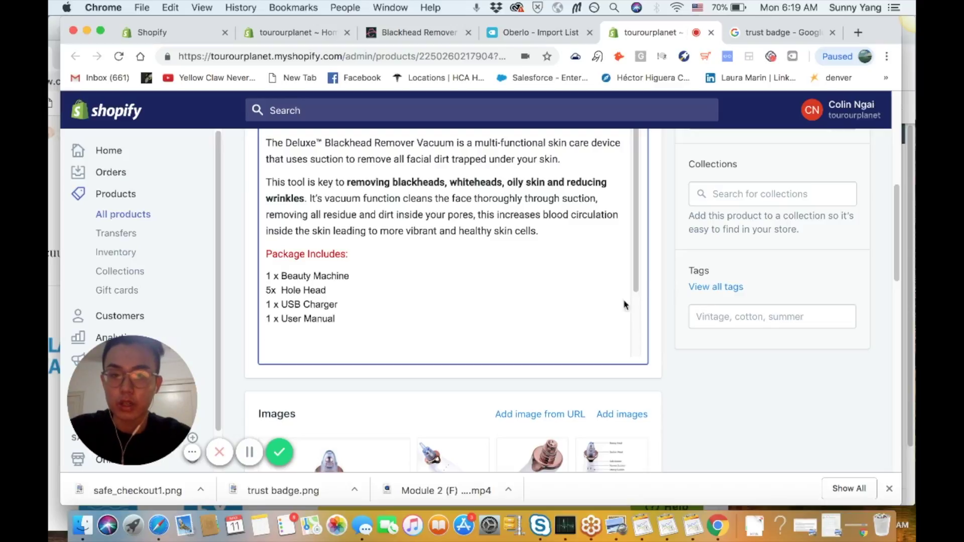
scroll(557, 277, up, 1)
scroll(557, 277, down, 5)
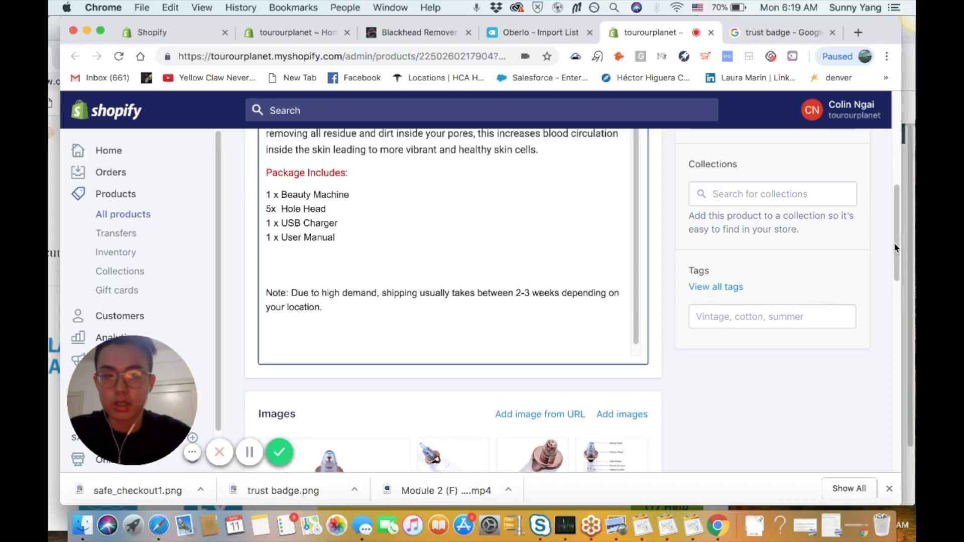
- Start inserting an image into the description from a file on the computer
scroll(891, 206, up, 2)
scroll(891, 205, up, 5)
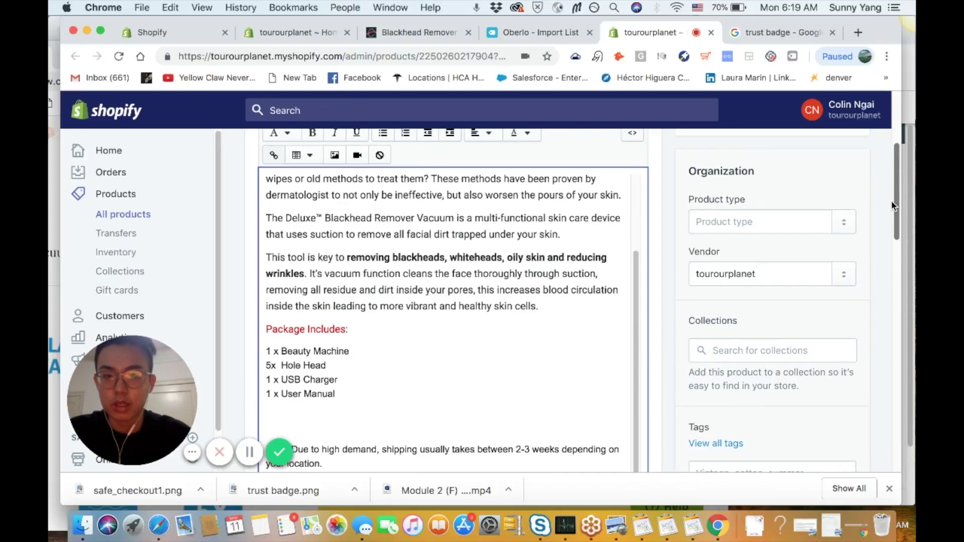
click(334, 162)
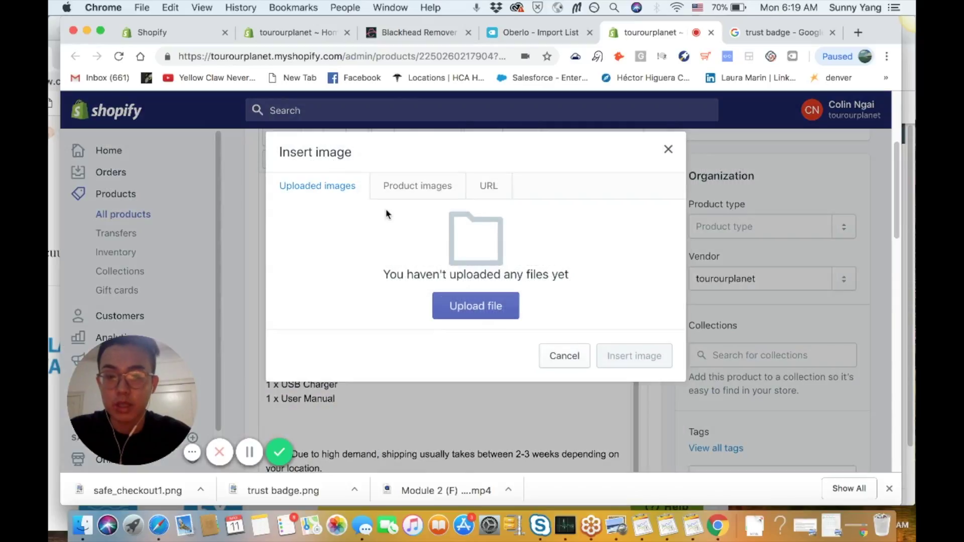
click(504, 315)
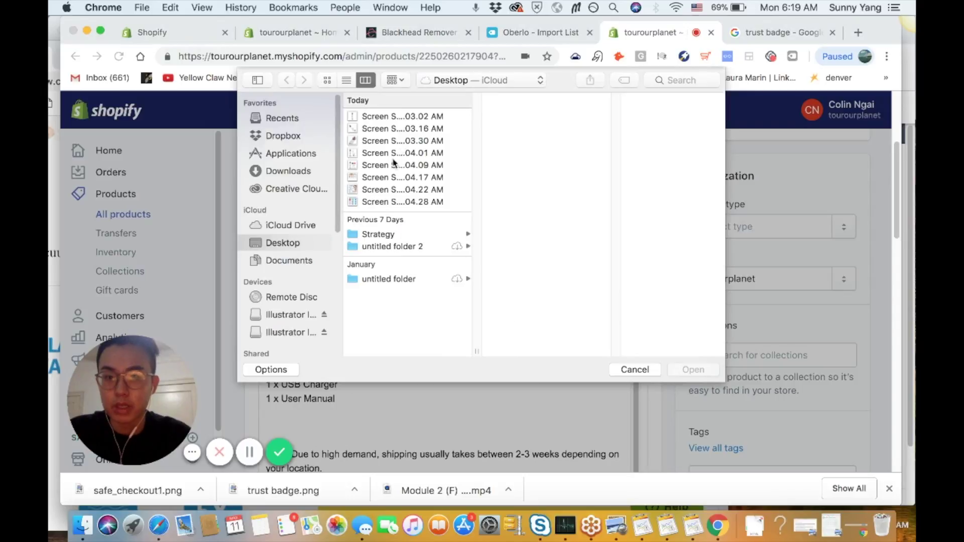
click(305, 122)
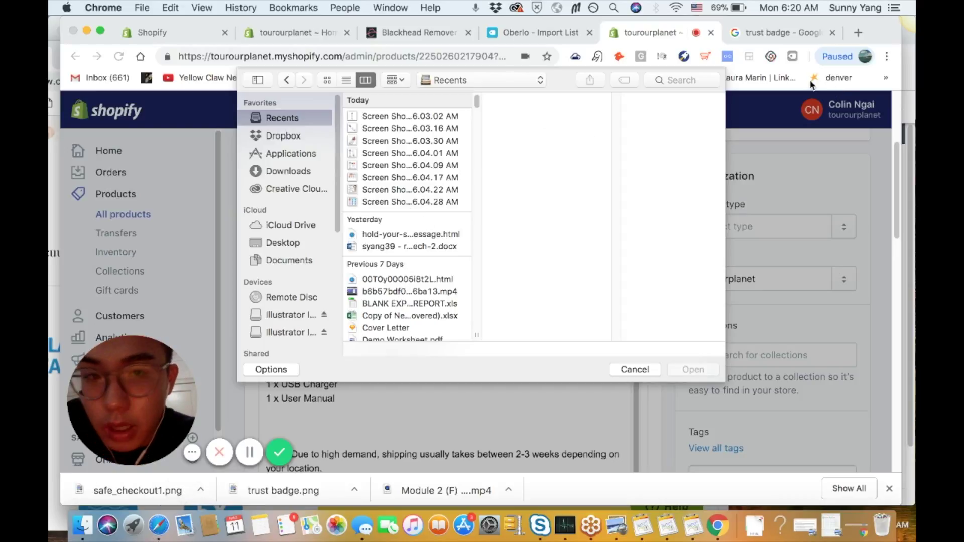
- Search Downloads for 'safe checkout', upload safe_checkout1.png and insert it
click(694, 81)
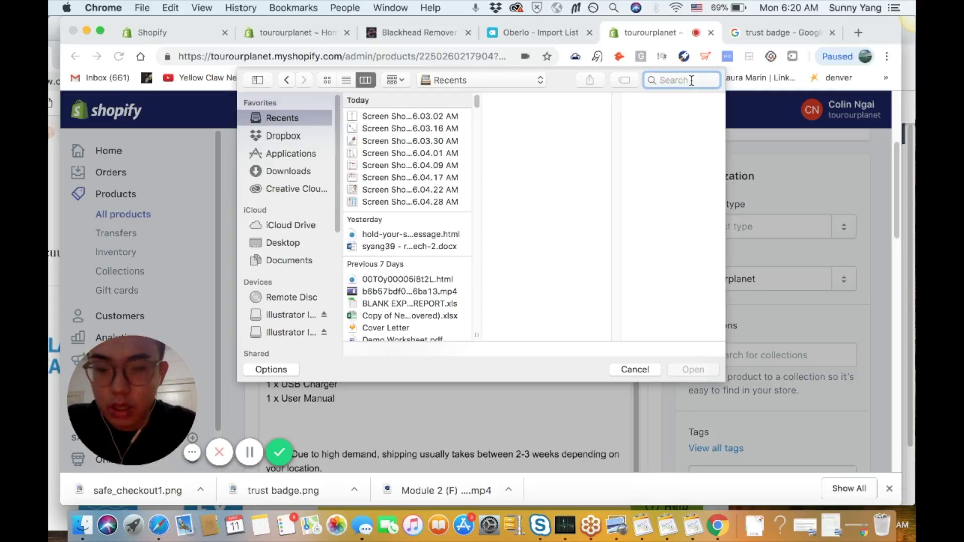
text(safe ch)
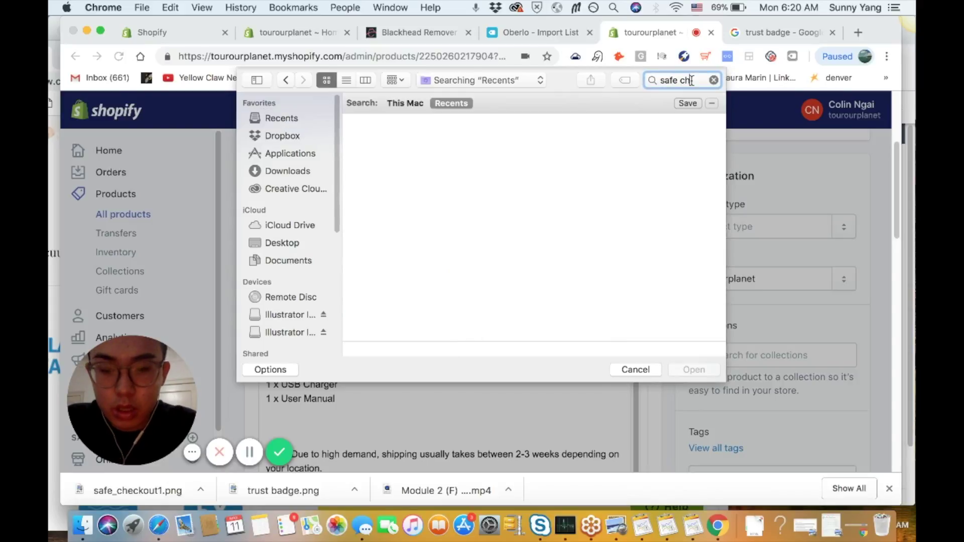
text(eck)
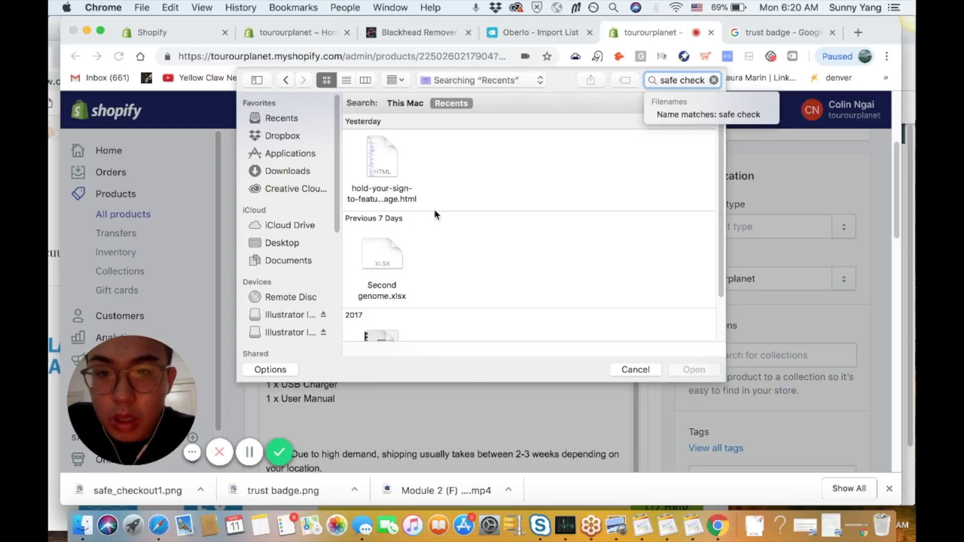
text(out)
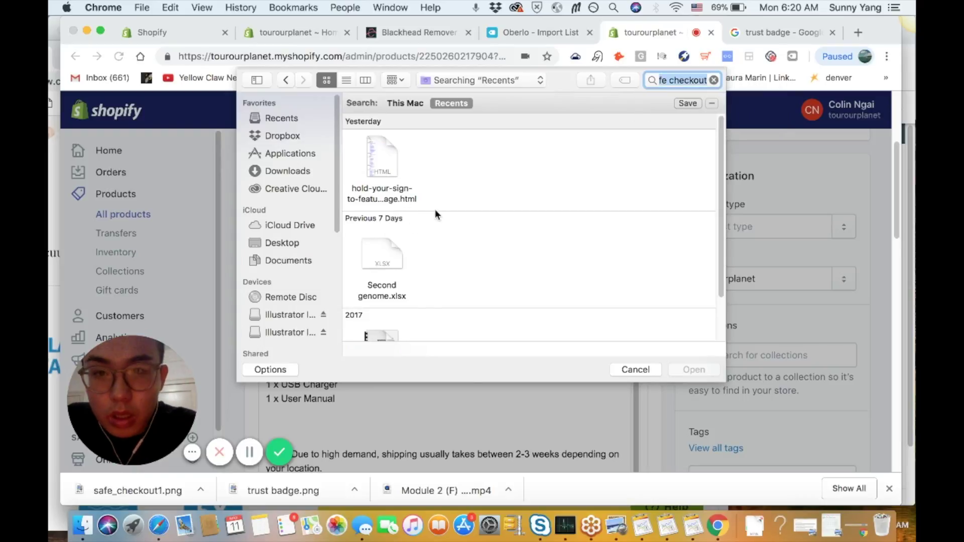
click(286, 173)
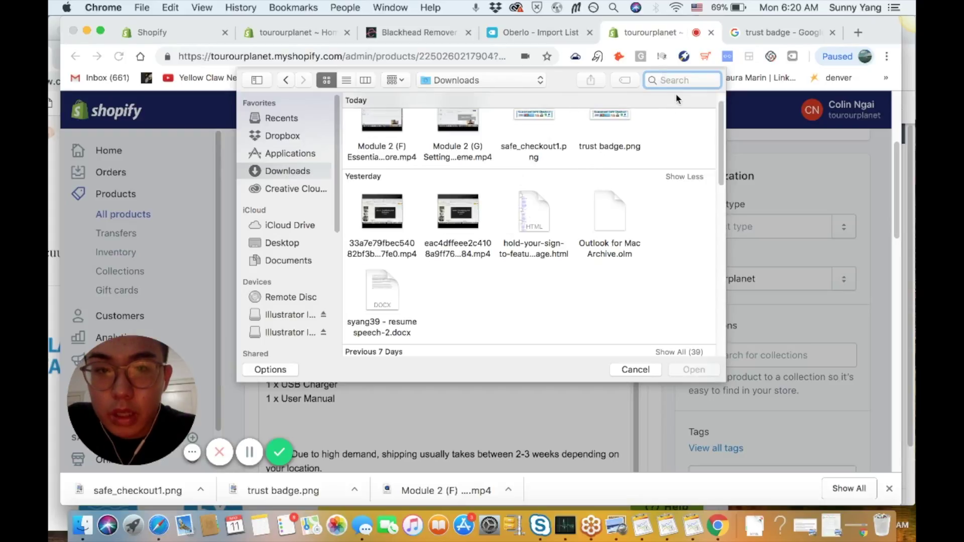
text(safe )
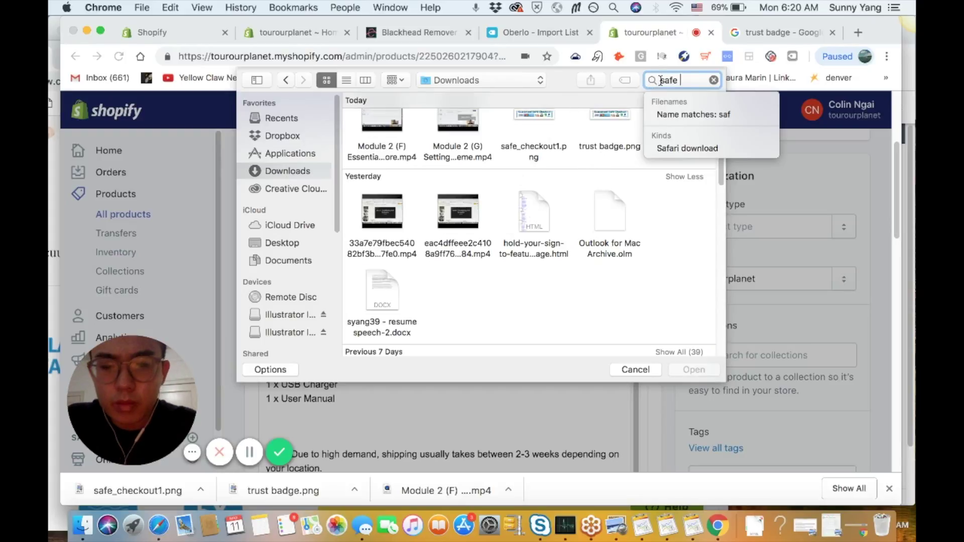
text(checkout)
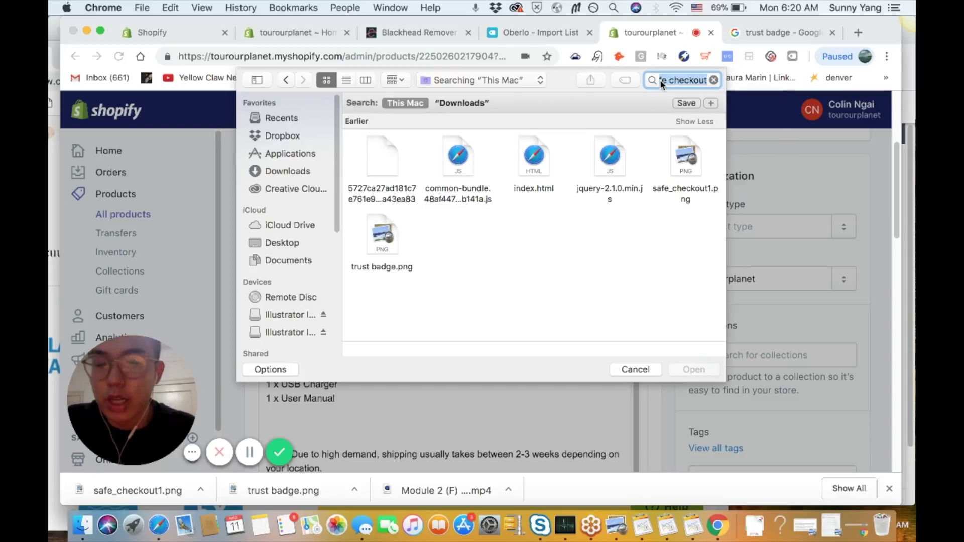
double_click(596, 160)
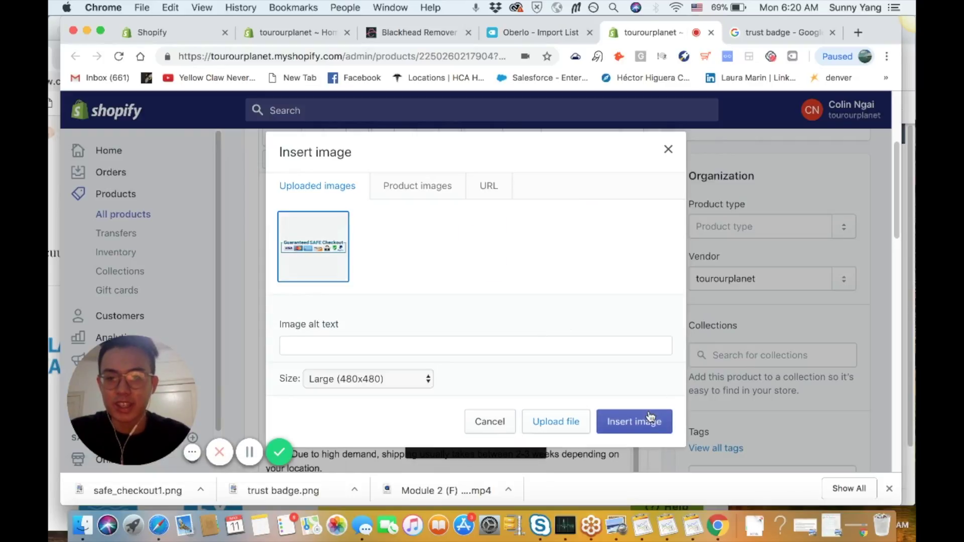
click(643, 424)
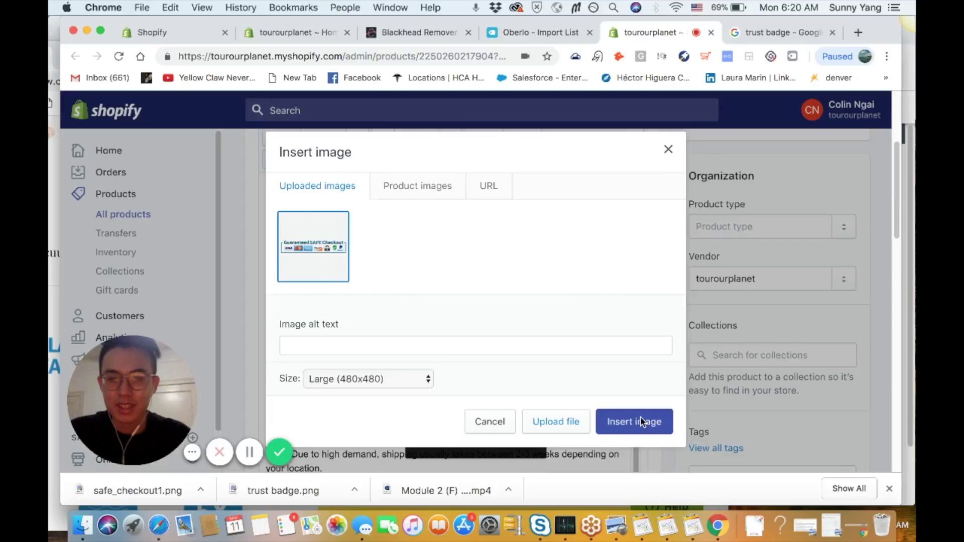
- Delete the blank lines under the package list, keeping the badge below the shipping note
scroll(371, 399, up, 2)
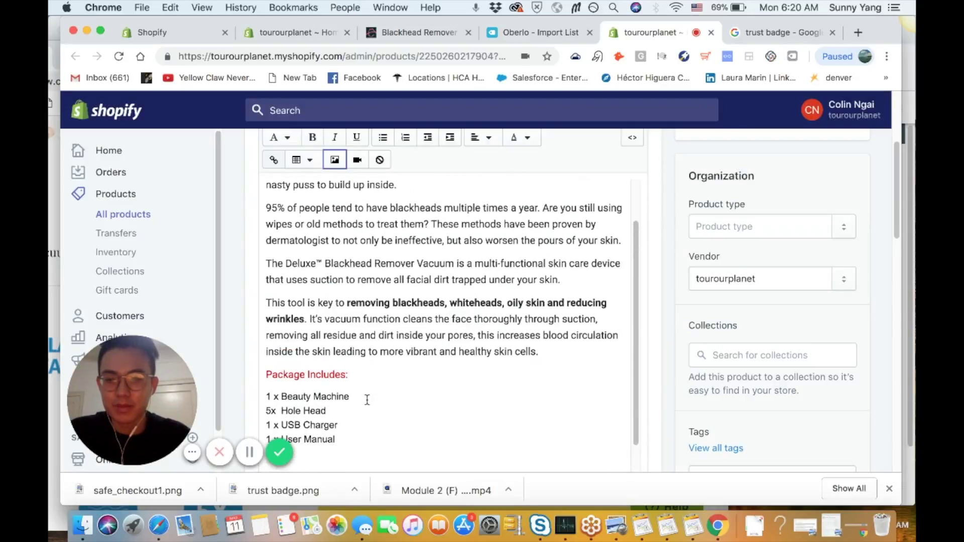
scroll(894, 251, down, 3)
scroll(892, 254, down, 3)
click(327, 341)
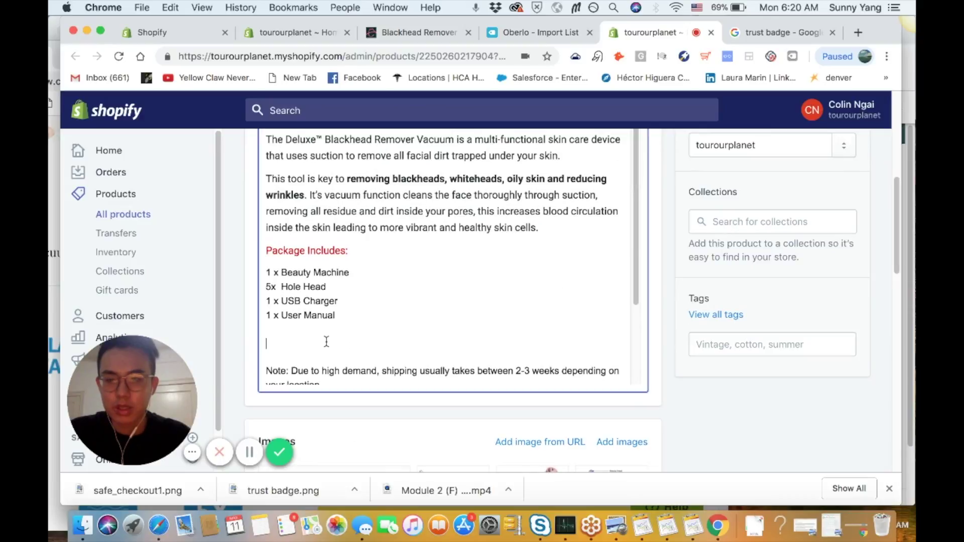
key(BackSpace)
key(BackSpace)
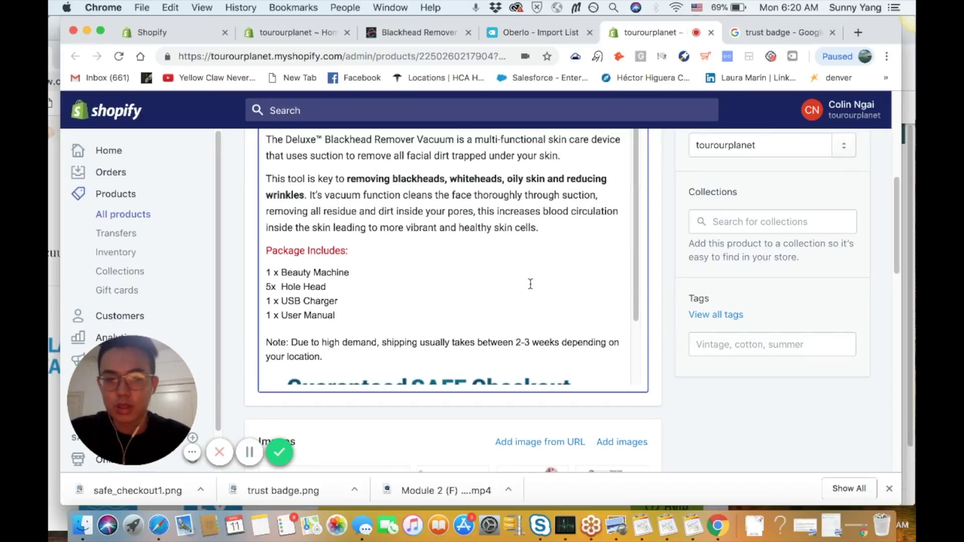
scroll(631, 304, down, 3)
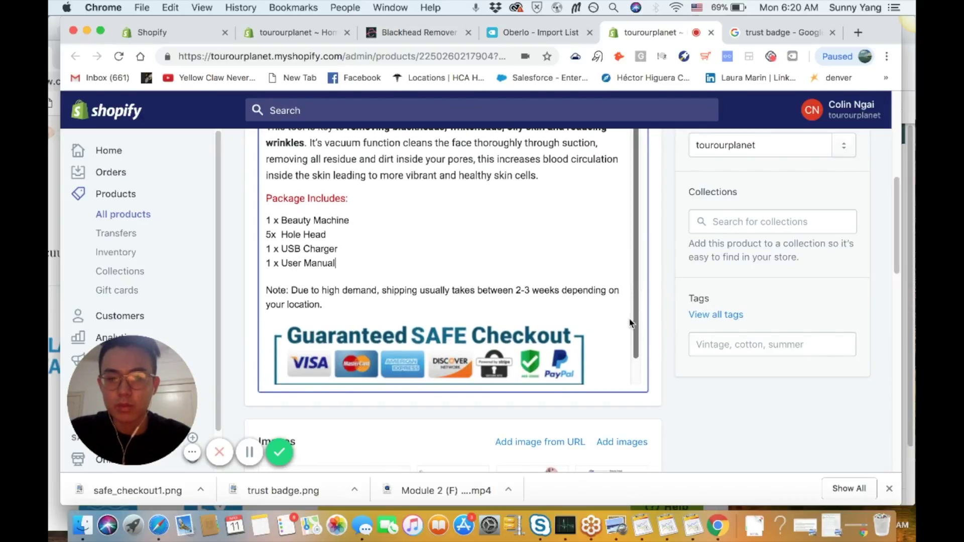
scroll(621, 357, up, 3)
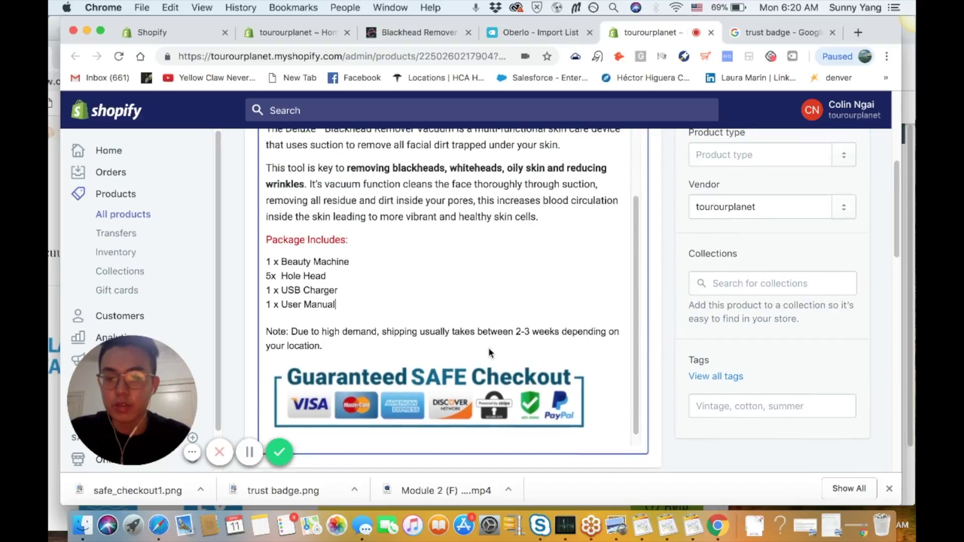
scroll(891, 276, down, 7)
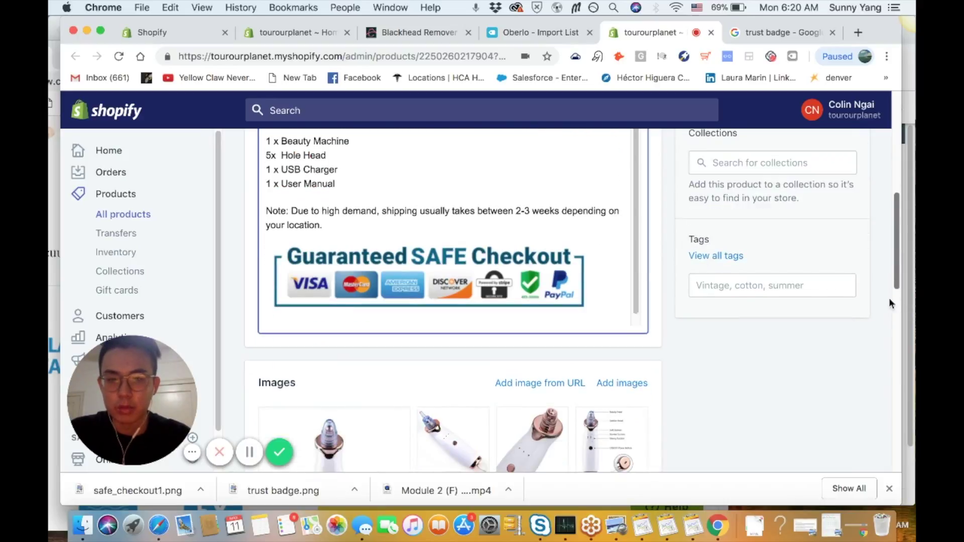
scroll(883, 360, down, 8)
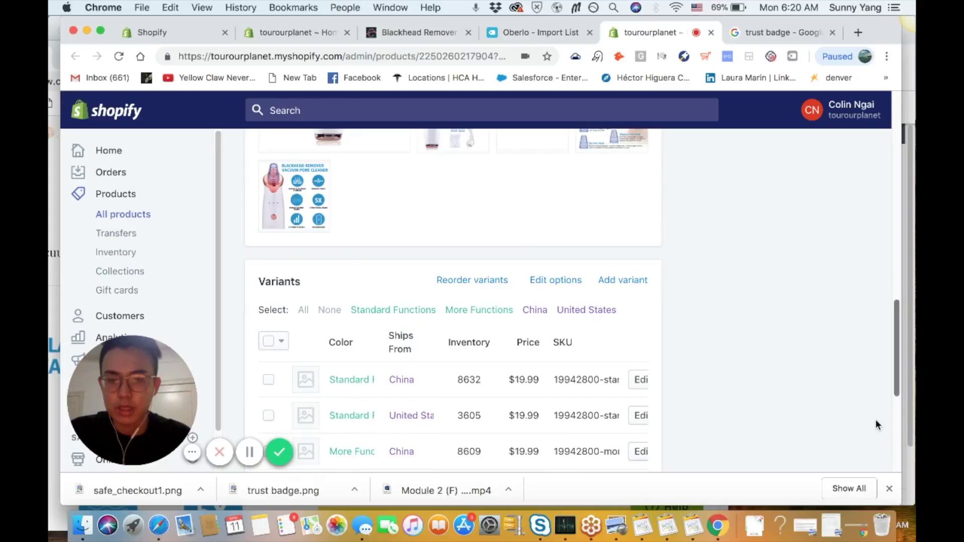
scroll(876, 468, down, 2)
- Save the Deluxe™ Blackhead Remover Vacuum product and return to the top of the page
click(854, 438)
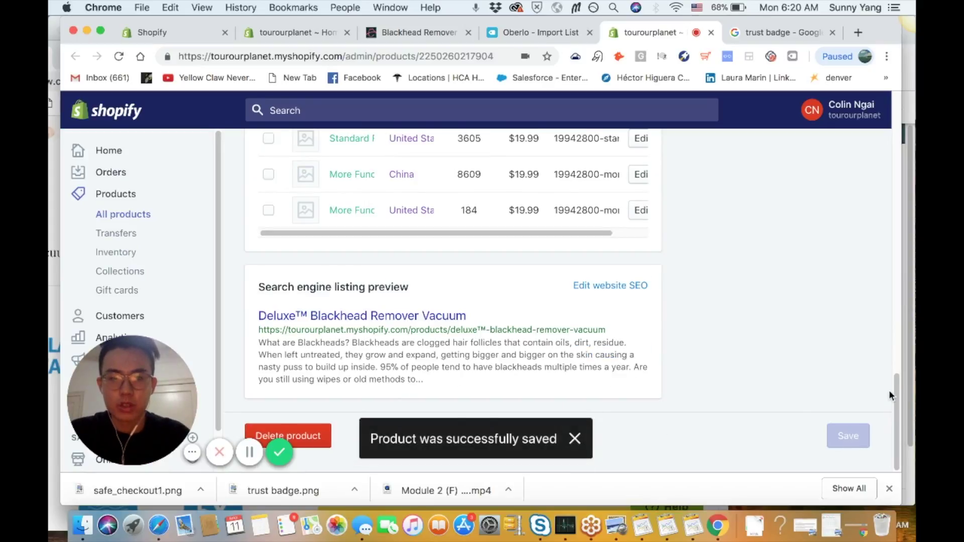
scroll(895, 372, up, 5)
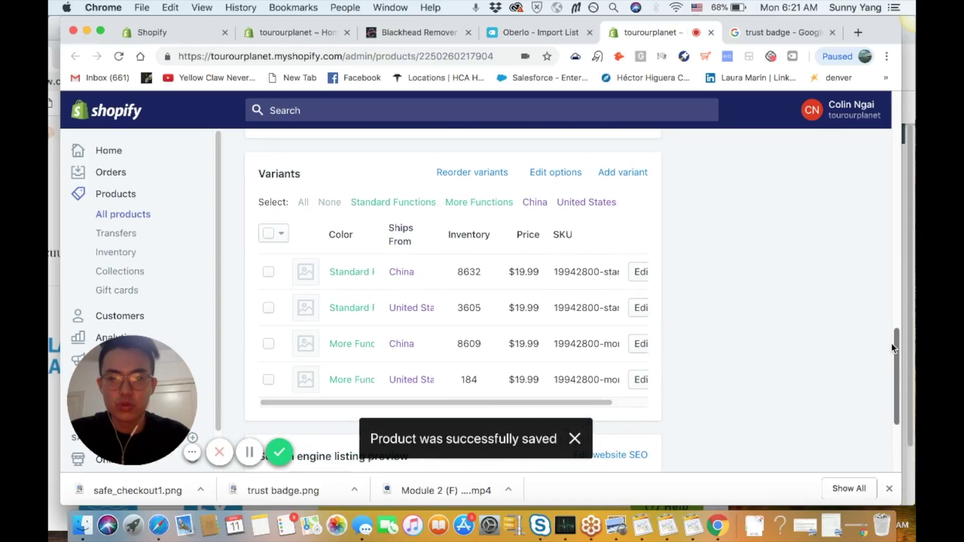
scroll(890, 345, up, 1)
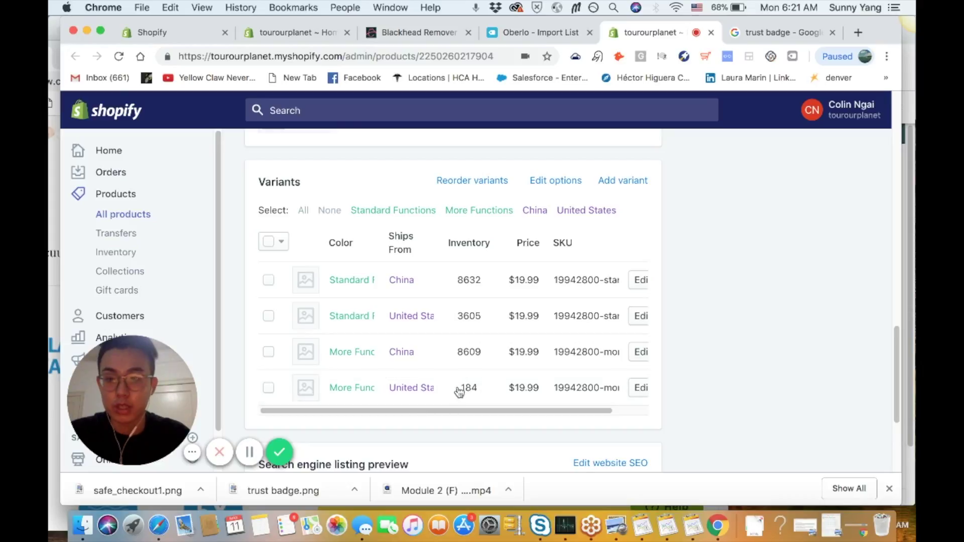
scroll(894, 362, up, 10)
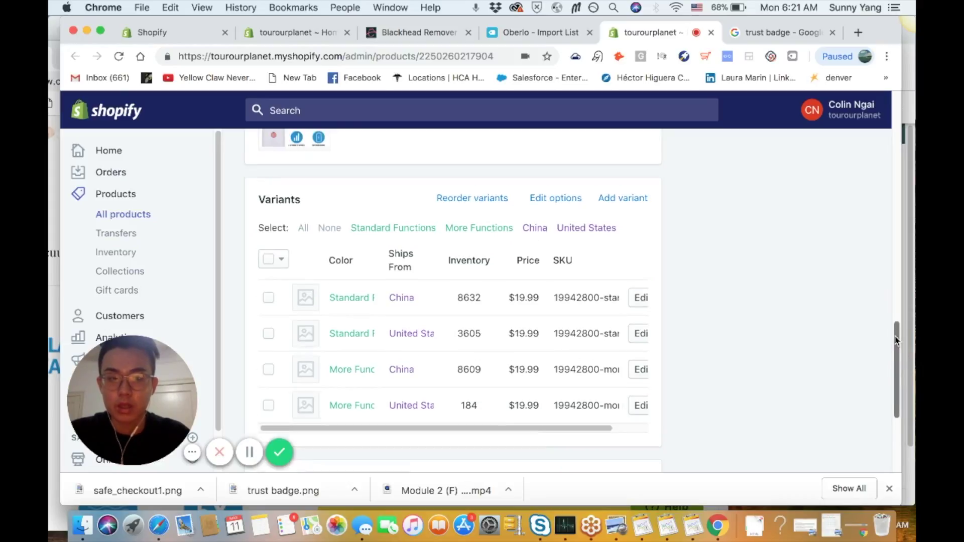
scroll(888, 231, up, 10)
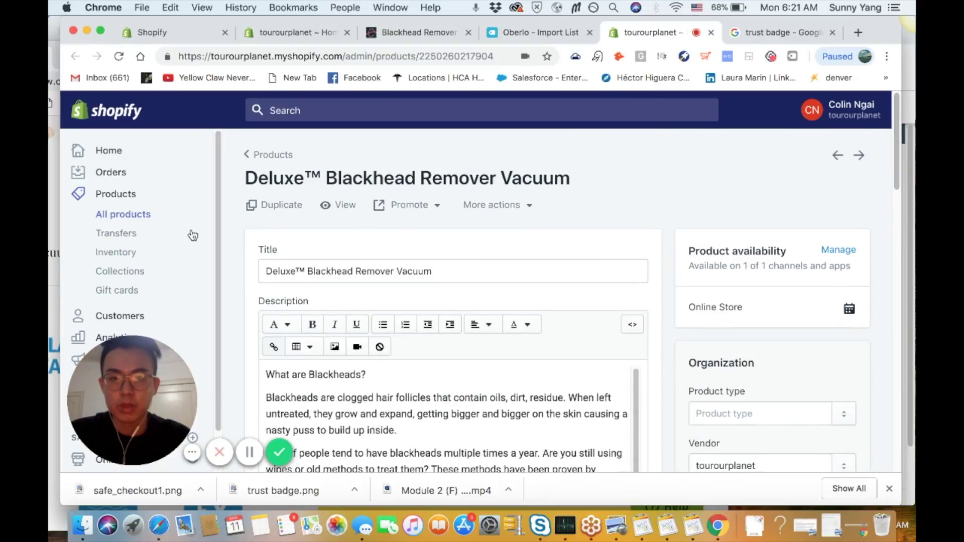
click(338, 206)
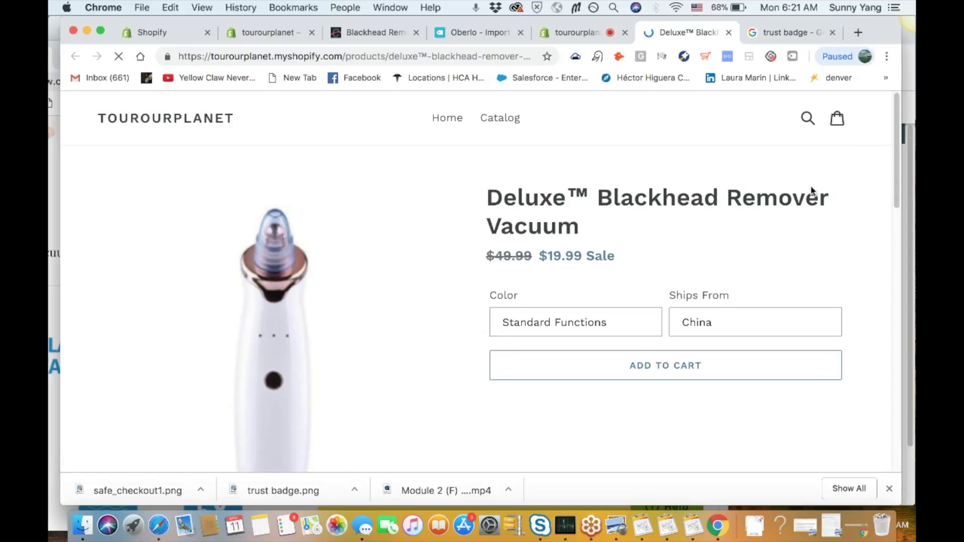
scroll(893, 177, down, 2)
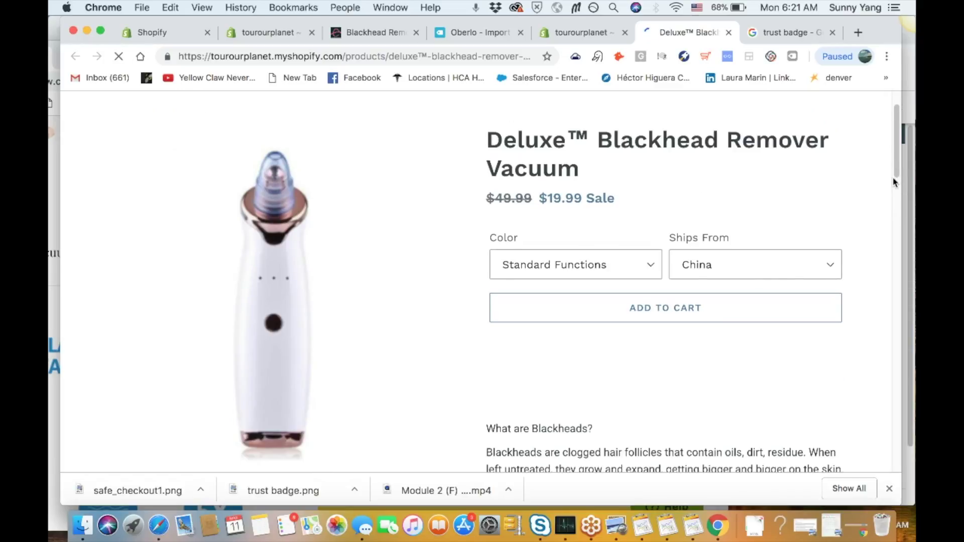
scroll(892, 191, down, 2)
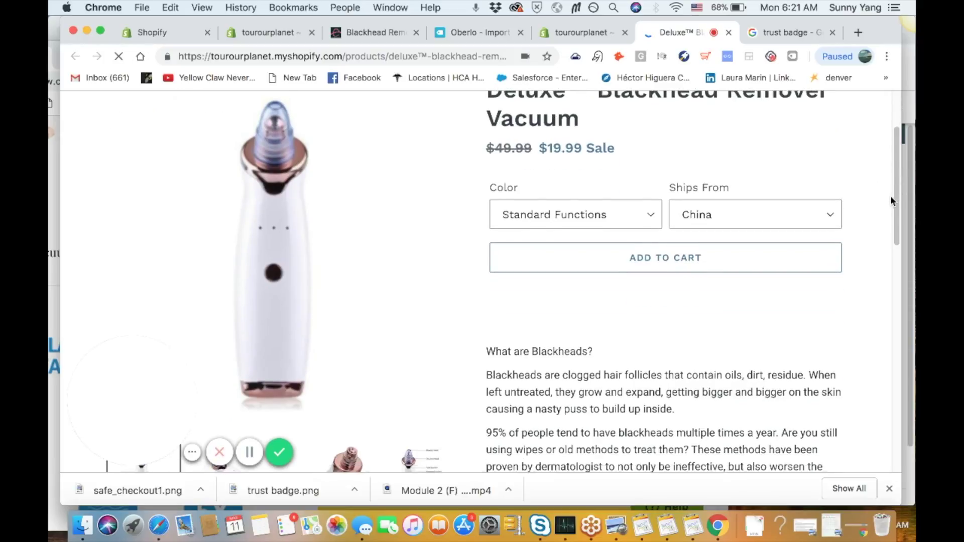
scroll(892, 206, down, 3)
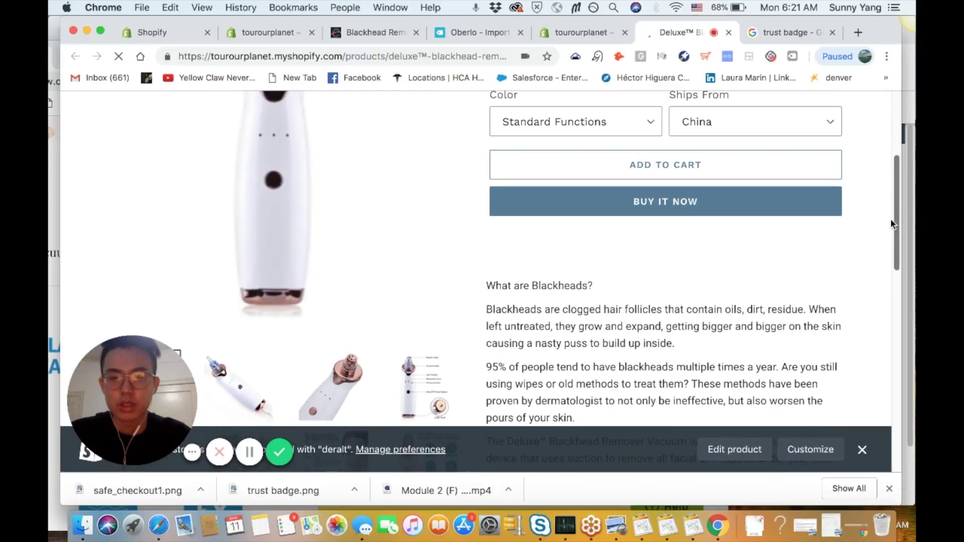
scroll(892, 216, down, 1)
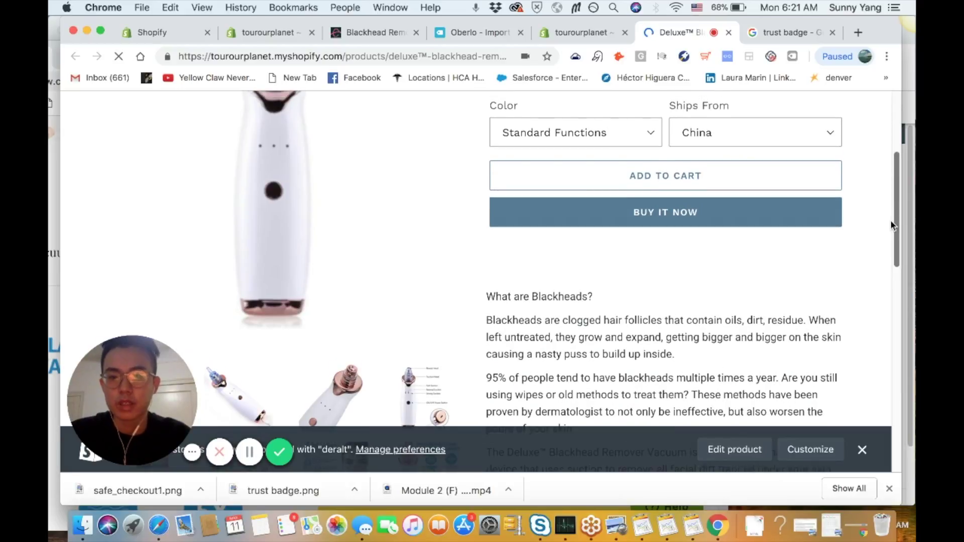
scroll(893, 210, up, 5)
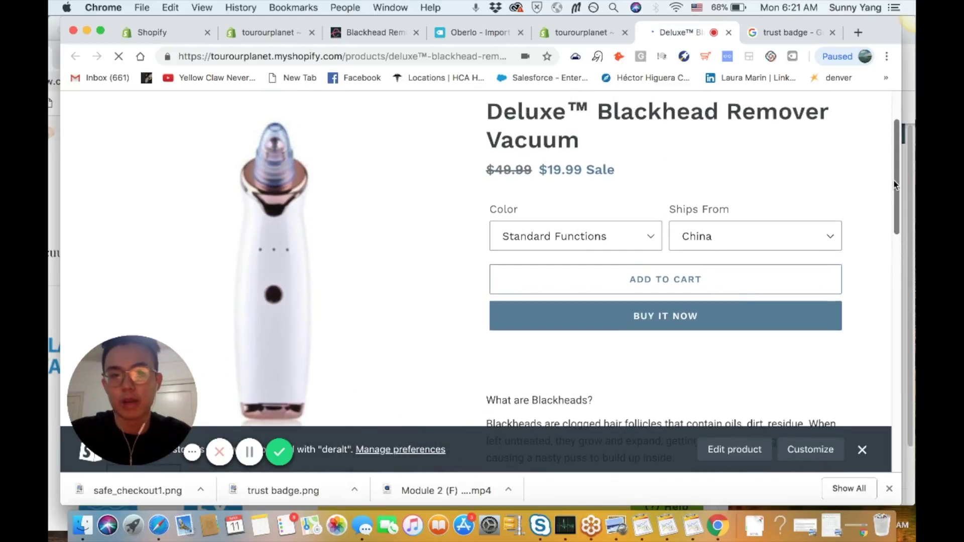
scroll(894, 201, down, 5)
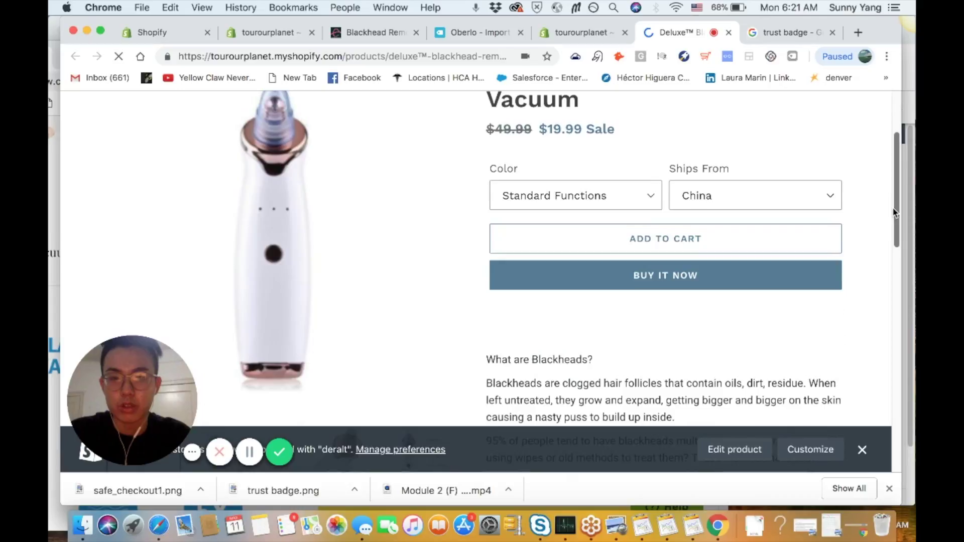
scroll(894, 237, down, 10)
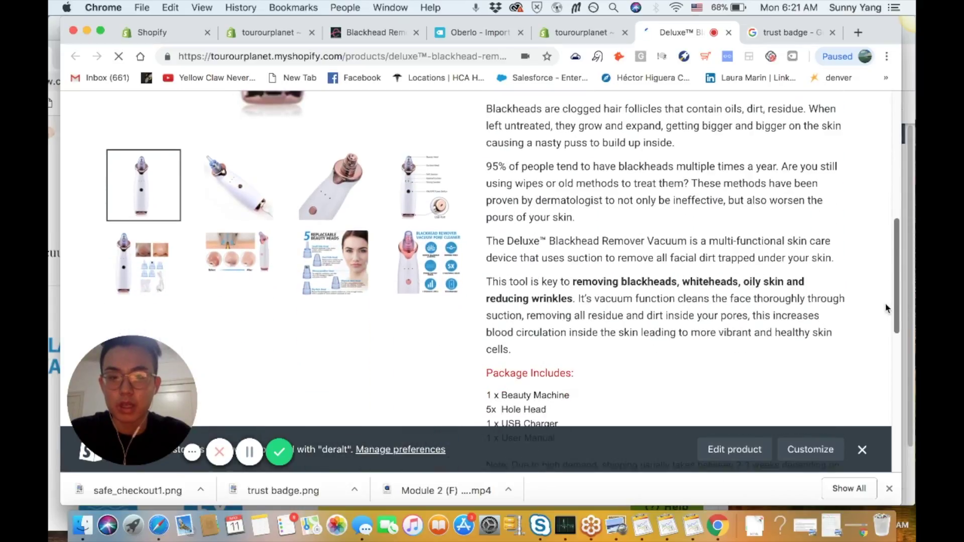
scroll(884, 333, down, 9)
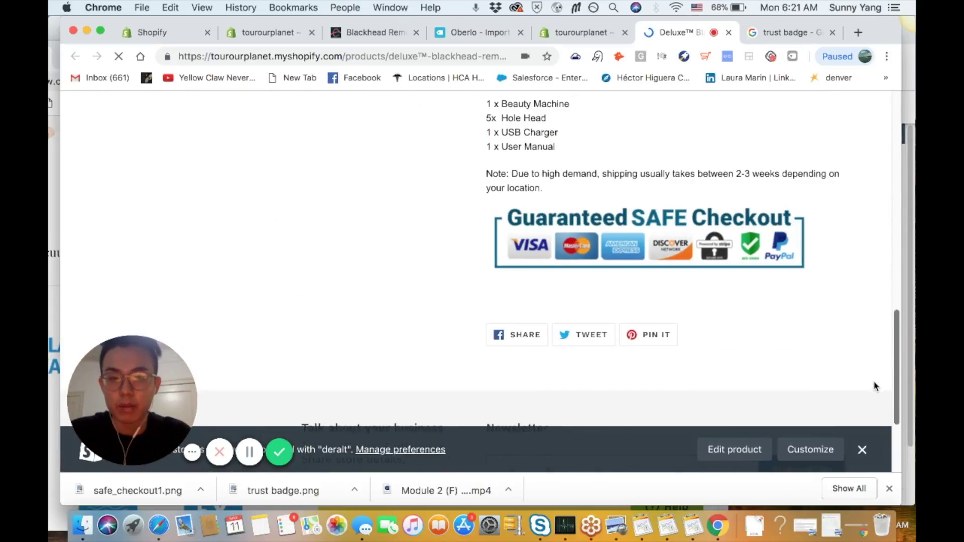
scroll(871, 391, down, 2)
scroll(856, 292, up, 12)
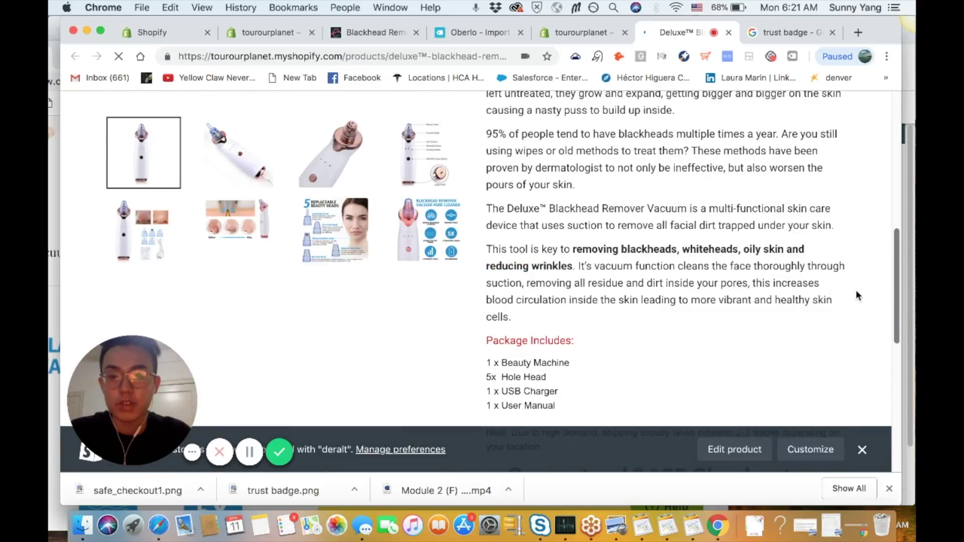
click(729, 33)
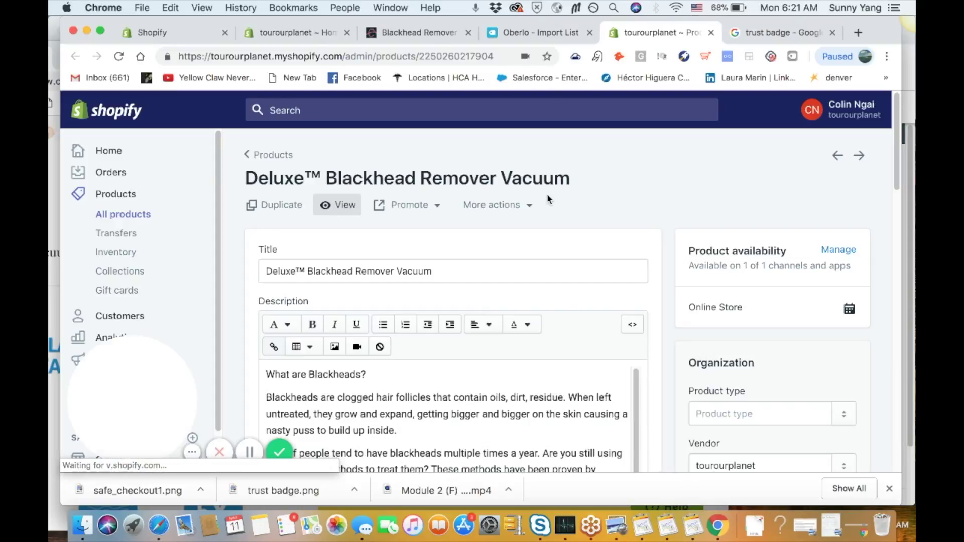